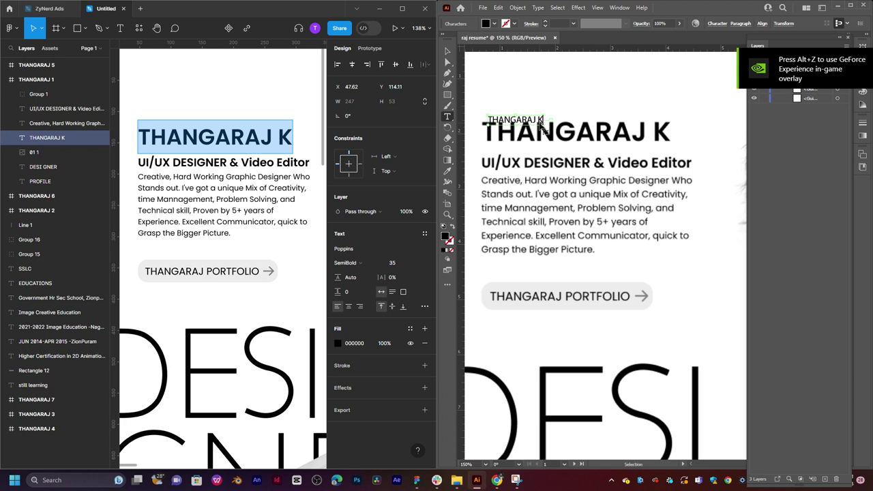
click(447, 51)
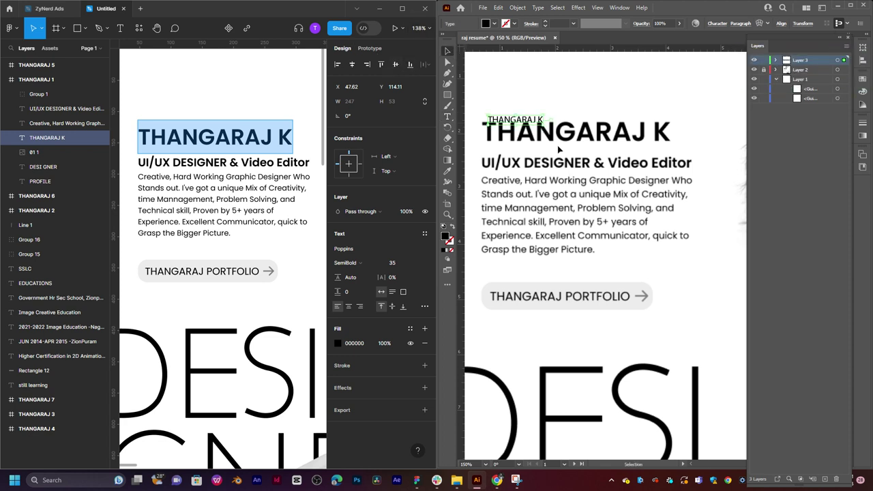
drag(544, 127, 665, 131)
mouse_move(721, 152)
mouse_down()
mouse_move(721, 143)
mouse_move(707, 155)
mouse_up()
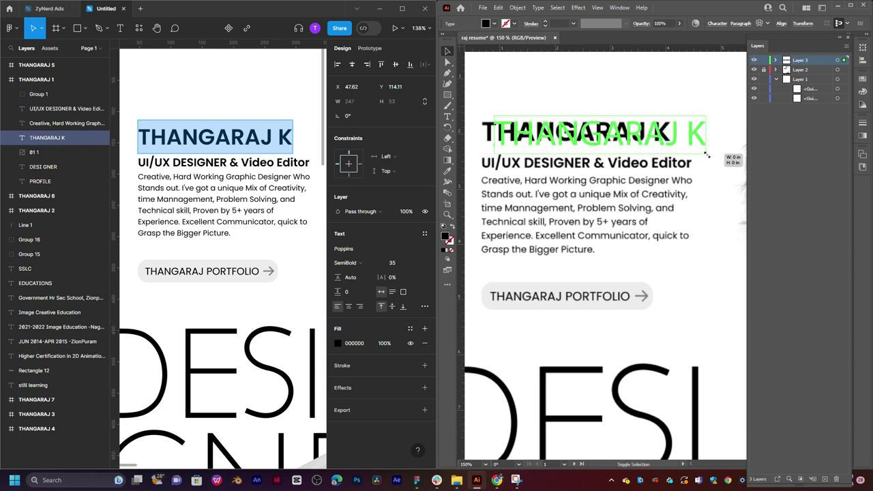
drag(636, 136, 611, 140)
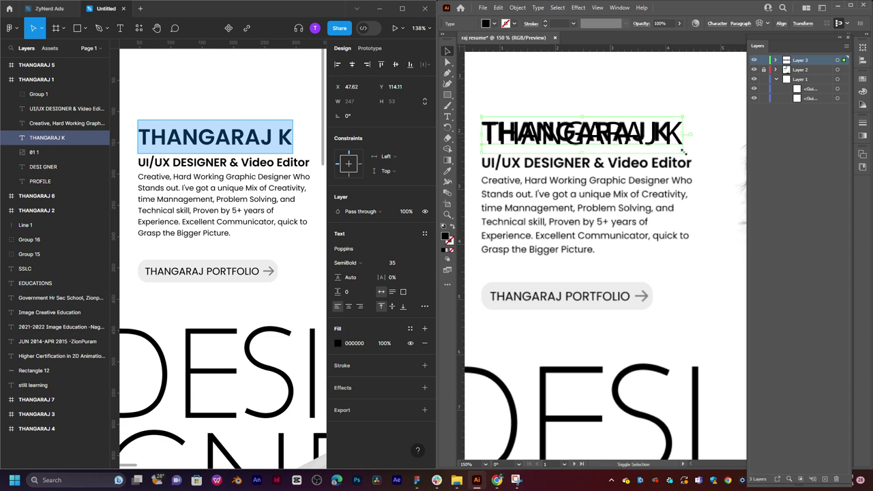
drag(685, 151, 653, 137)
Pull a vertical ruler guide to mark the heading's alignment.
mouse_move(461, 84)
mouse_down()
mouse_move(589, 88)
mouse_move(465, 101)
mouse_up()
scroll(480, 86, left, 3)
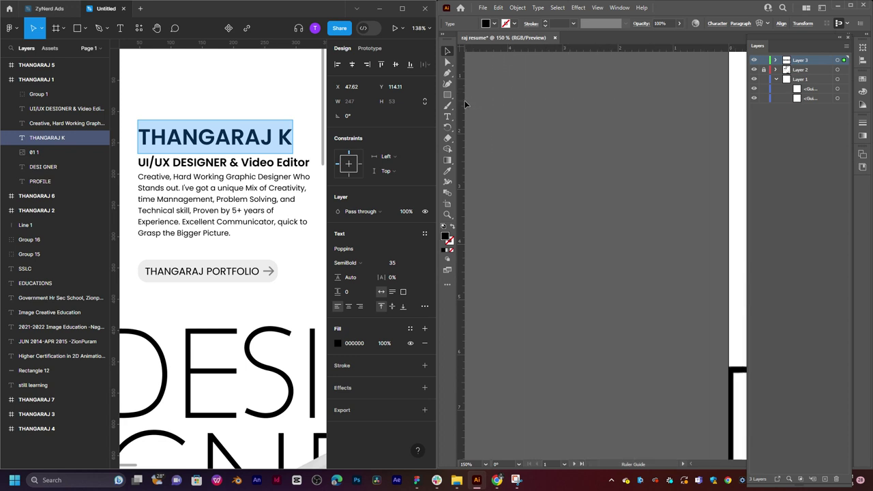
drag(642, 134, 498, 183)
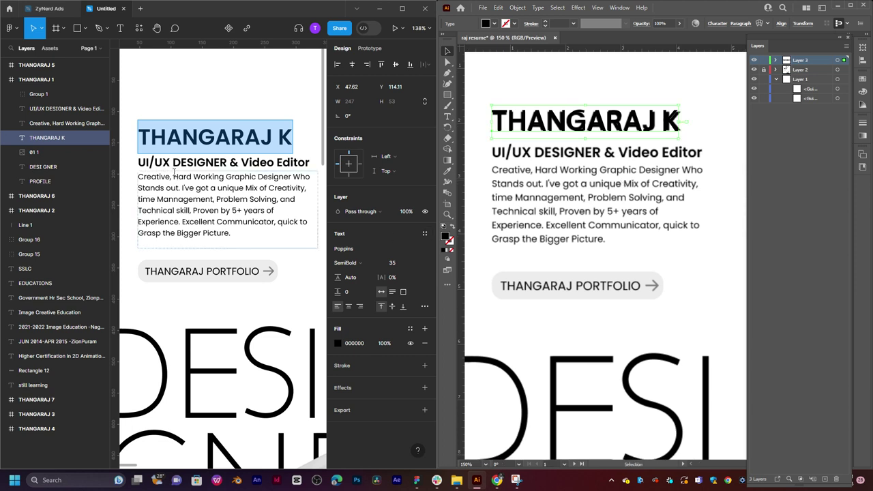
Paste the UI/UX DESIGNER & Video Editor line from Figma as new text over the traced subtitle.
double_click(196, 162)
key(ctrl+a)
key(ctrl+c)
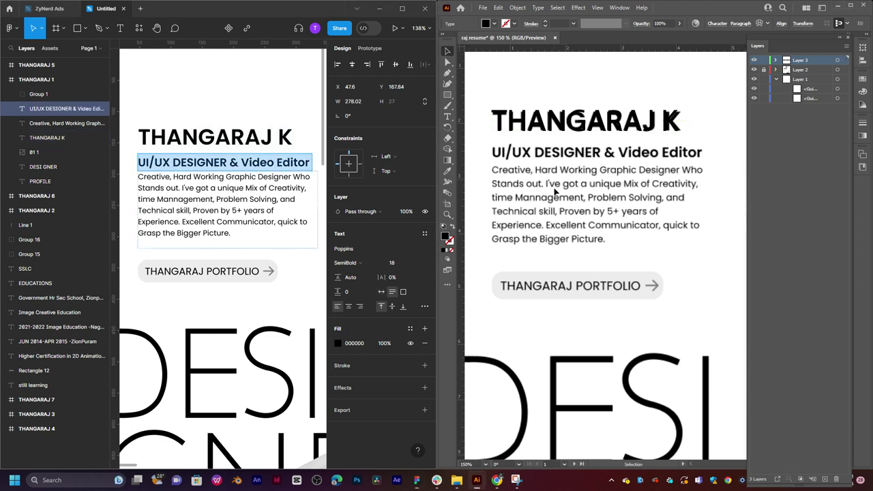
click(553, 157)
key(t)
click(546, 151)
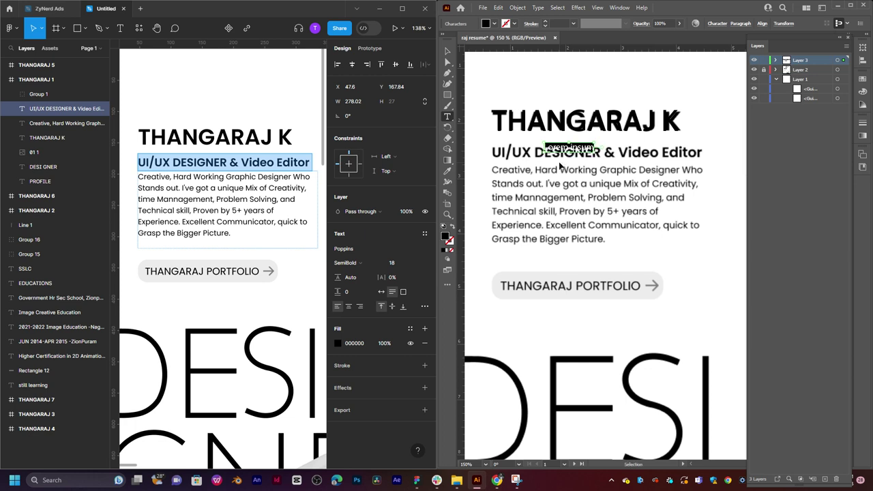
key(ctrl+v)
key(Escape)
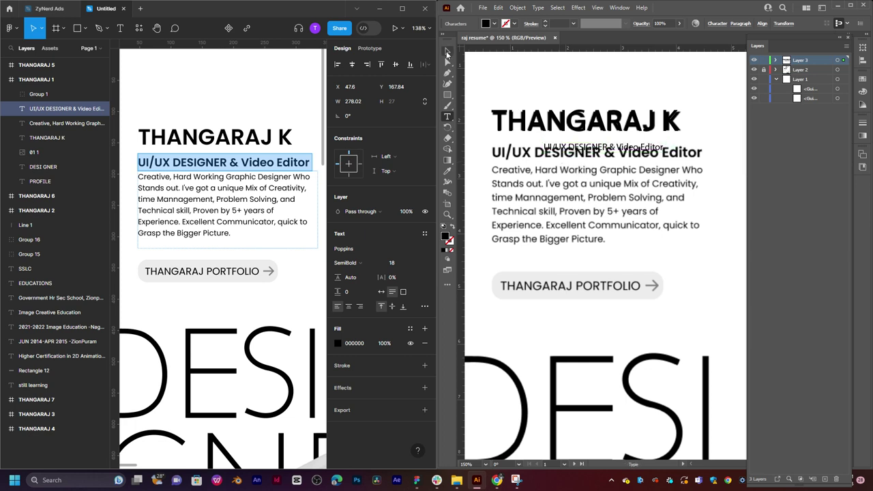
drag(592, 150, 543, 154)
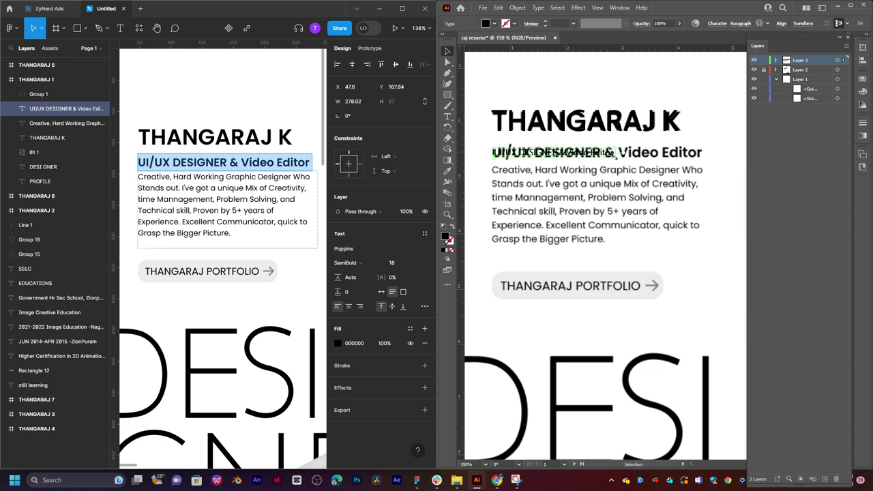
key(ctrl+shift+period)
key(ctrl+shift+period)
key(ctrl+shift+period)
drag(592, 152, 635, 152)
Set the subtitle to 21 pt in the Character panel and nudge it onto the trace.
key(t)
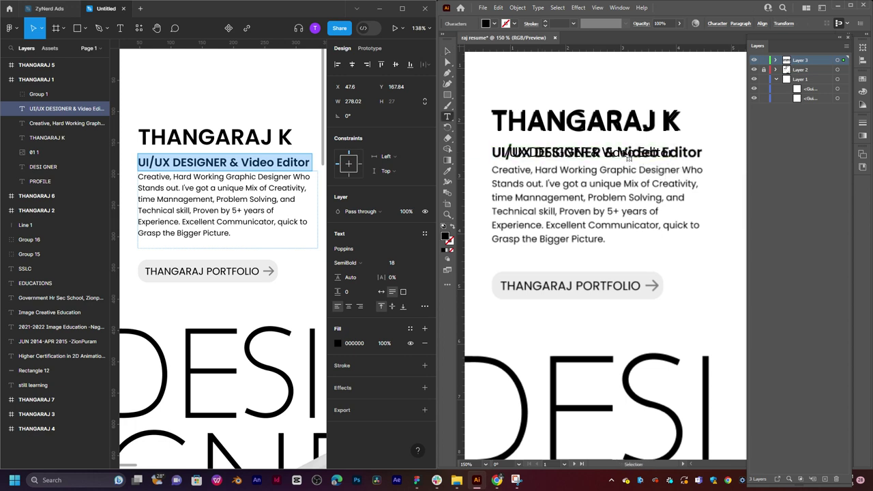
key(ctrl+t)
key(ctrl+a)
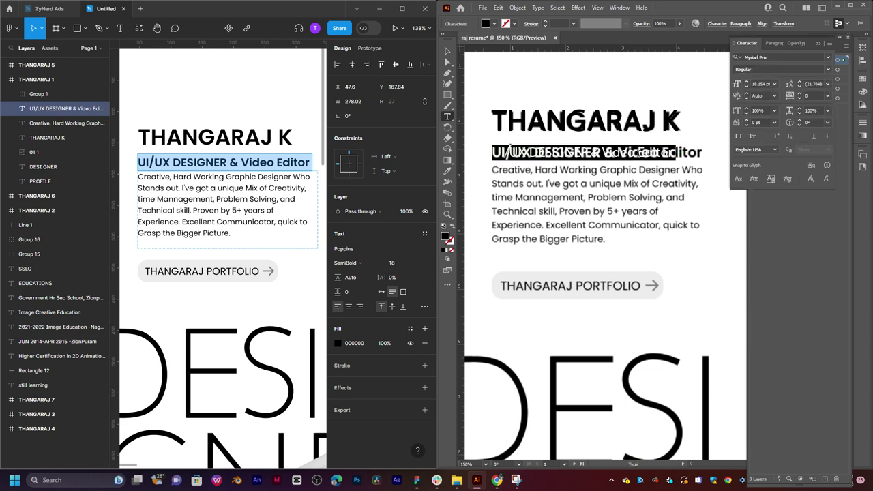
click(775, 83)
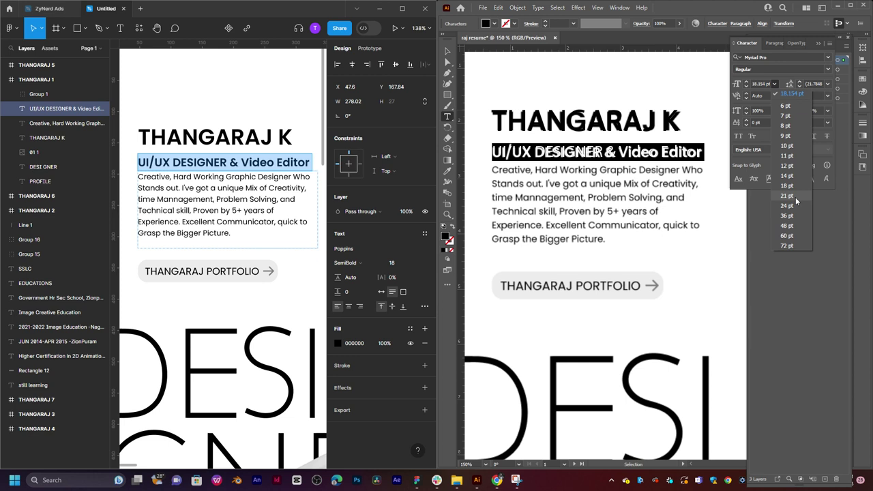
click(796, 198)
key(Escape)
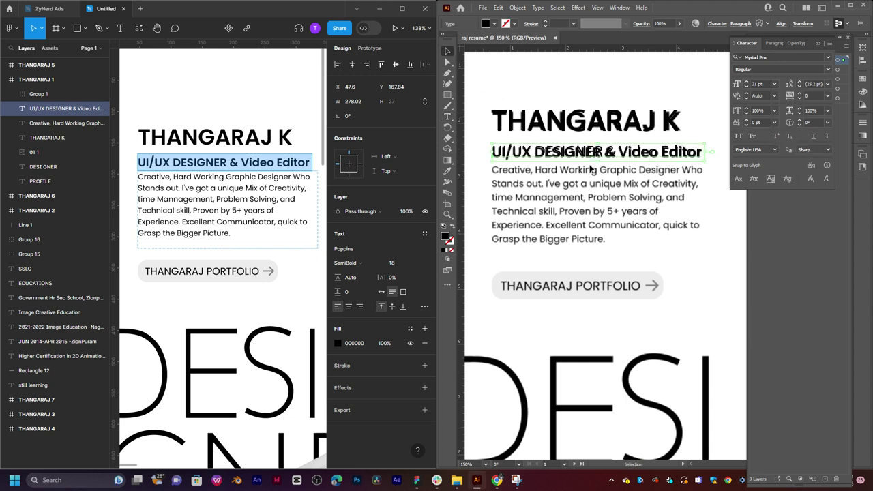
drag(591, 152, 591, 154)
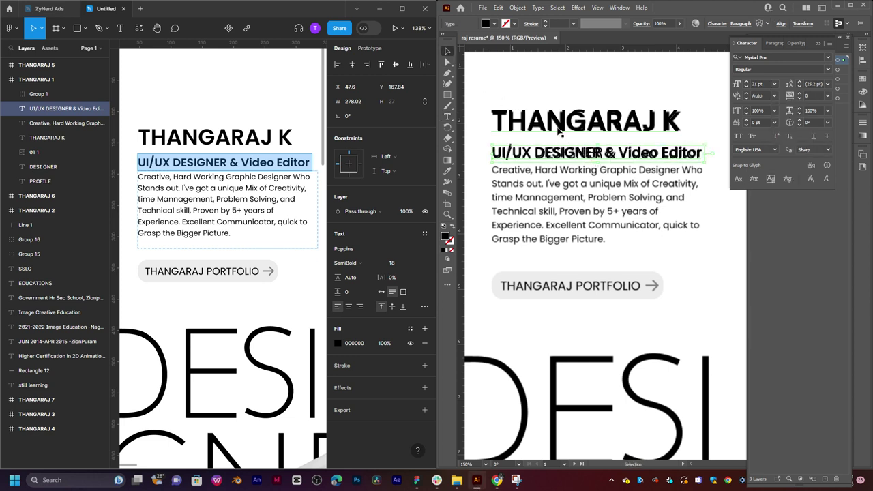
triple_click(557, 130)
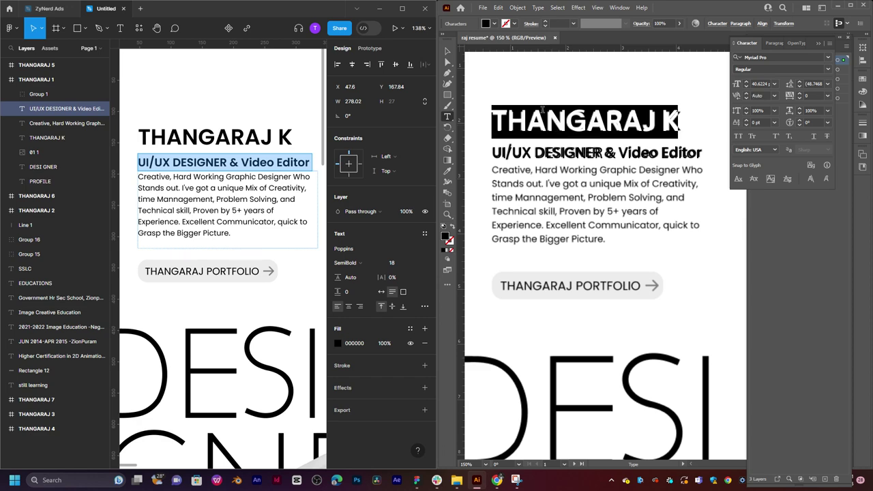
click(831, 58)
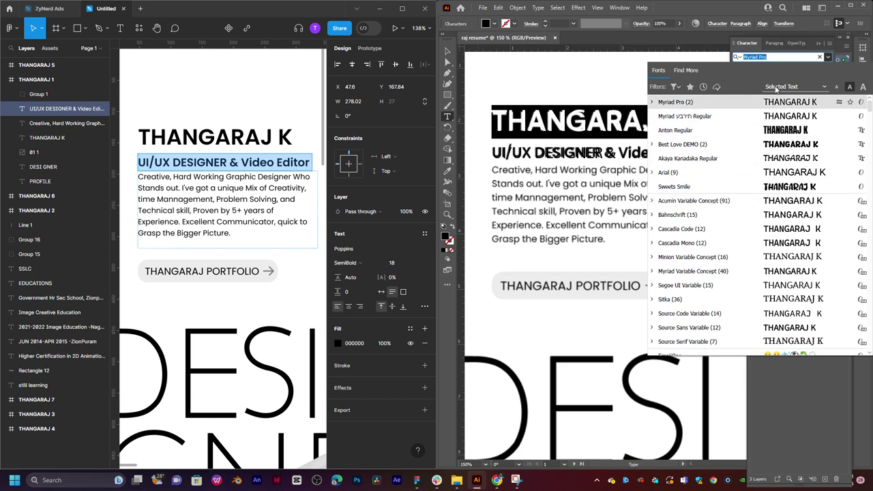
click(798, 87)
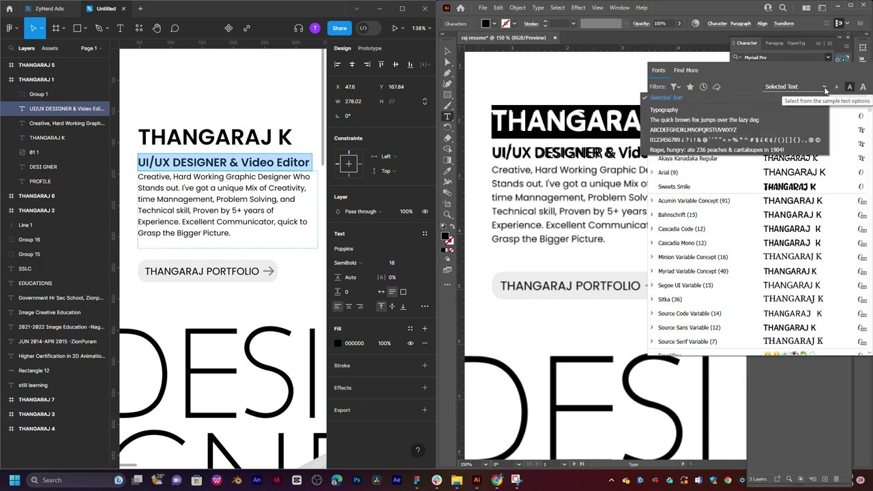
click(786, 198)
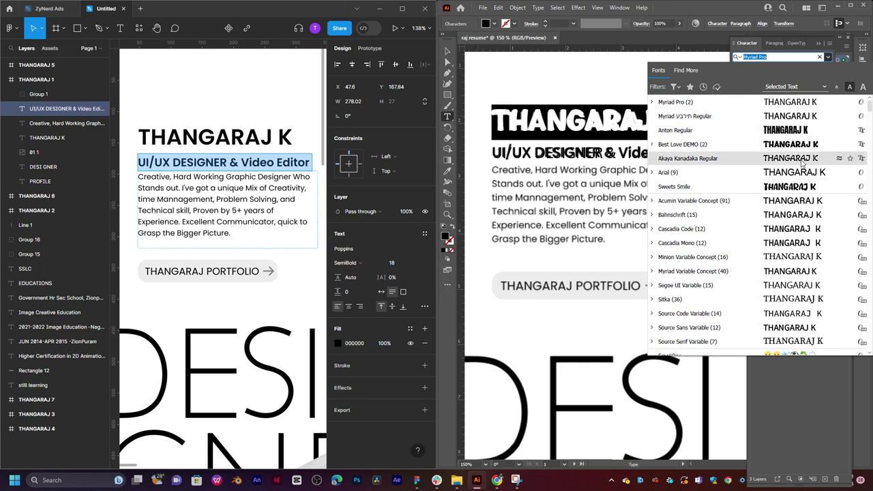
scroll(694, 179, down, 3)
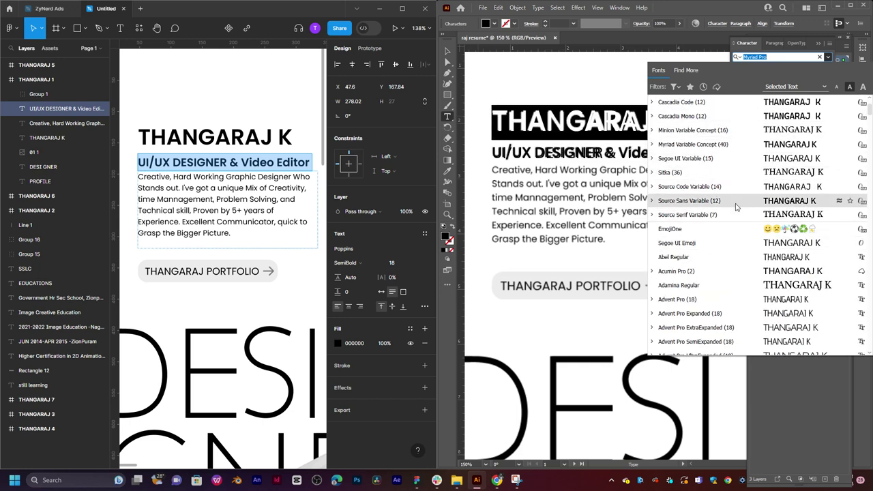
scroll(709, 286, down, 6)
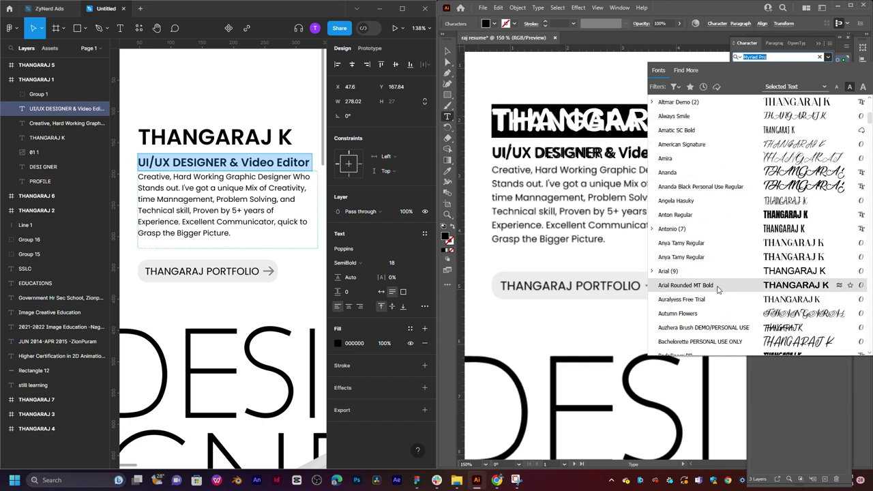
scroll(682, 258, down, 6)
scroll(682, 258, up, 6)
scroll(730, 127, down, 4)
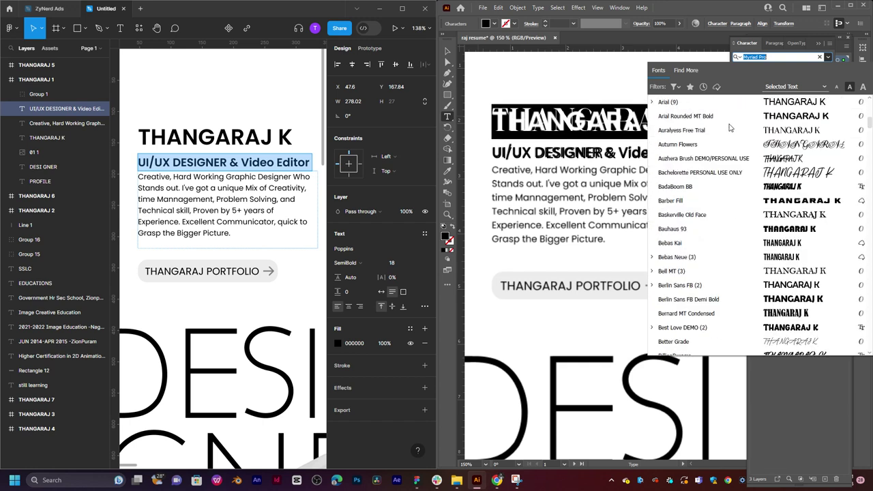
key(Escape)
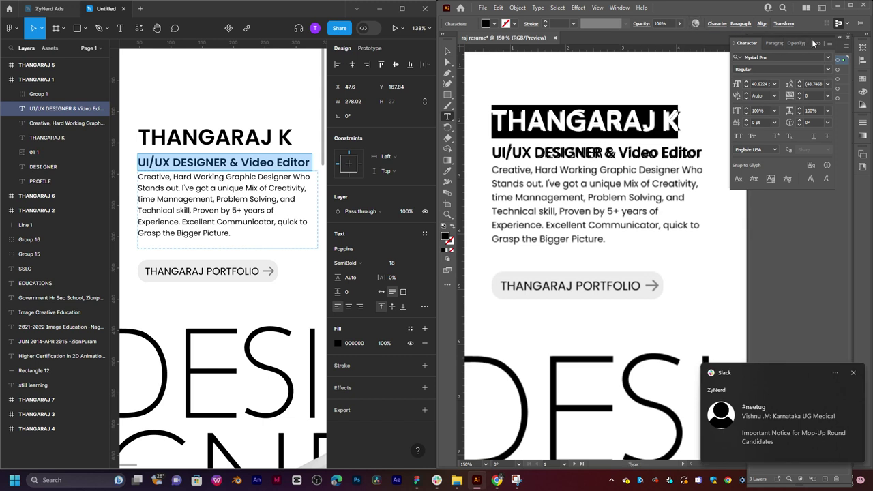
drag(749, 43, 569, 49)
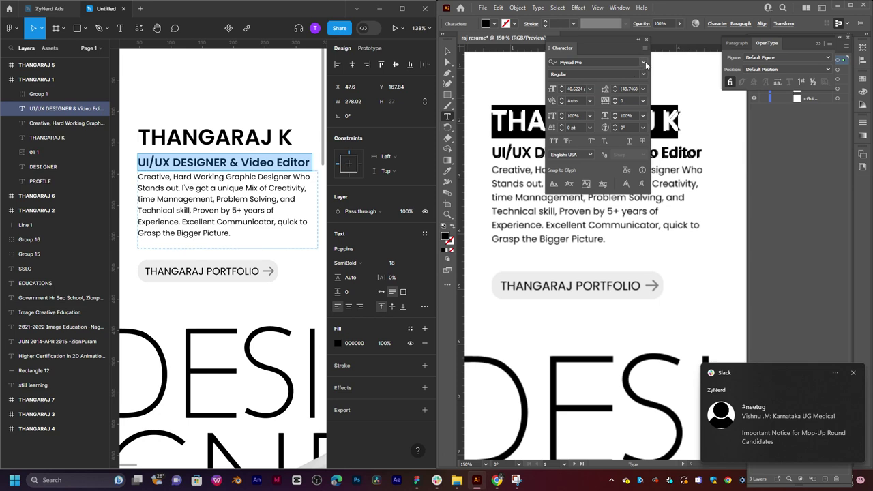
click(642, 62)
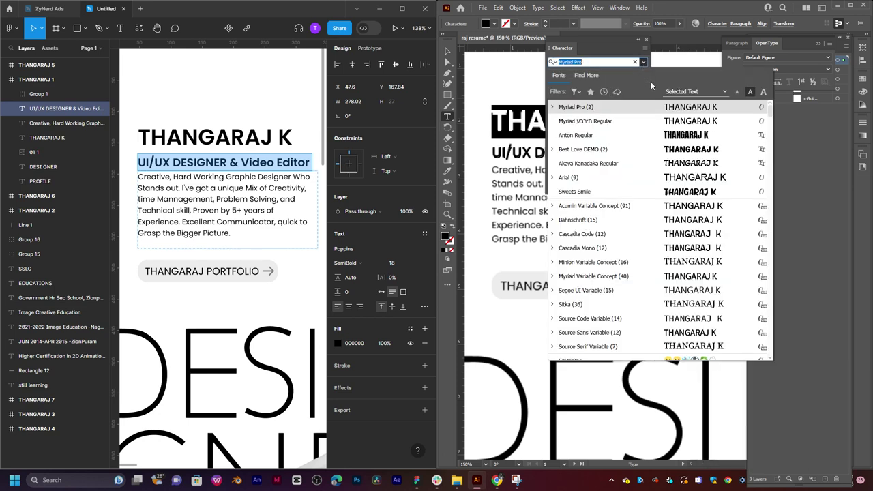
click(737, 92)
click(750, 91)
click(764, 91)
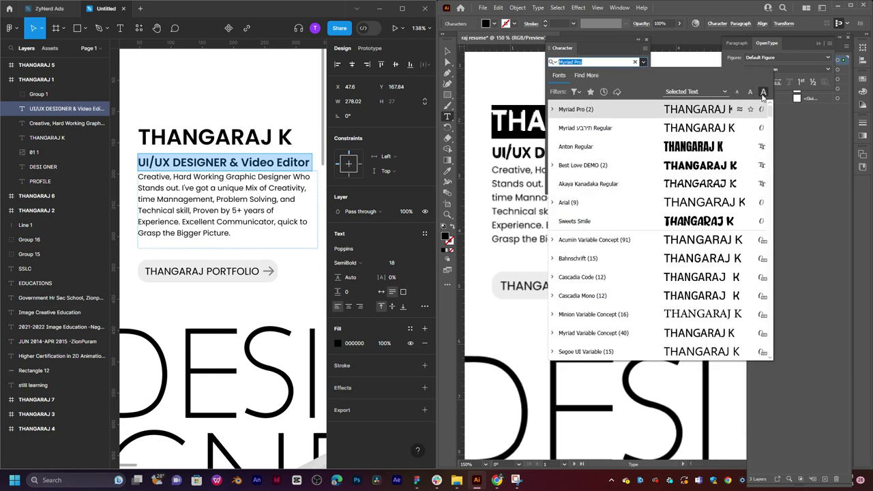
scroll(631, 255, down, 15)
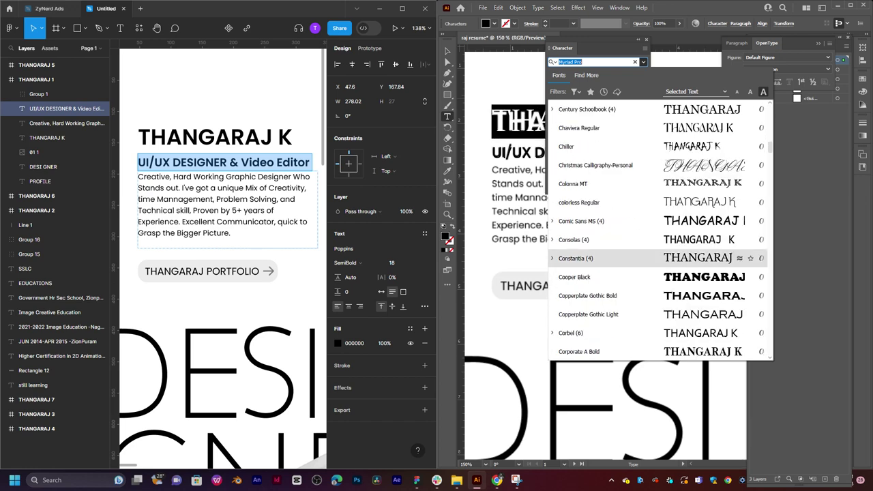
text(l)
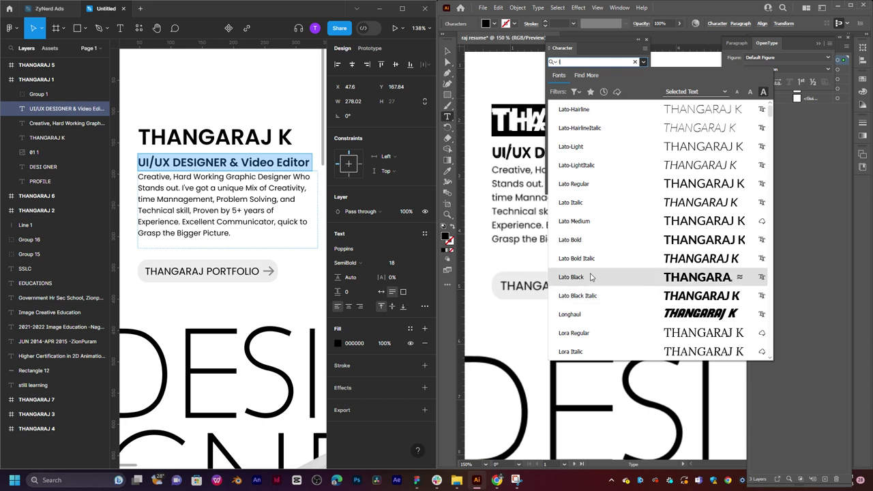
click(590, 277)
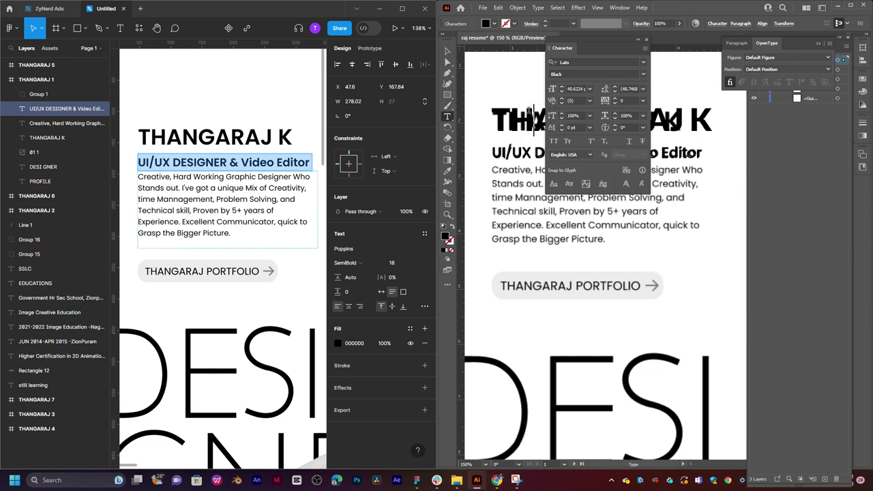
drag(638, 43, 783, 50)
Float the Layers and Character panels out of the dock, beside the resume artwork.
click(816, 45)
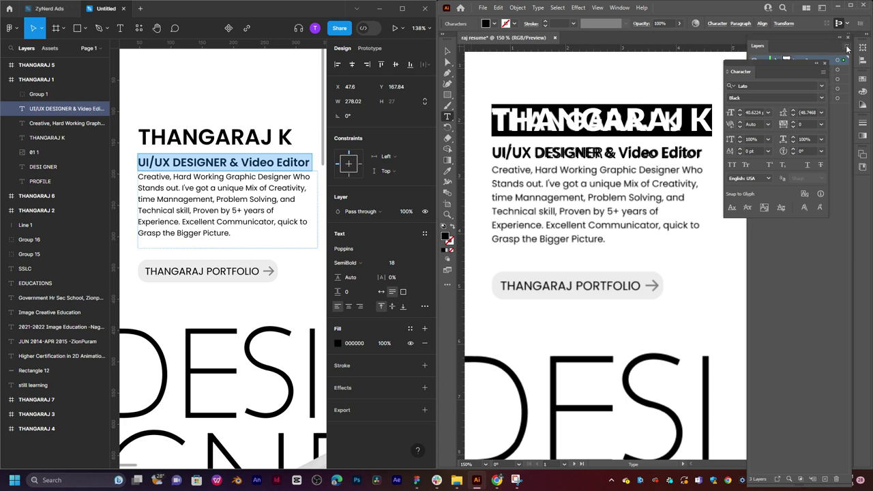
click(847, 49)
click(805, 43)
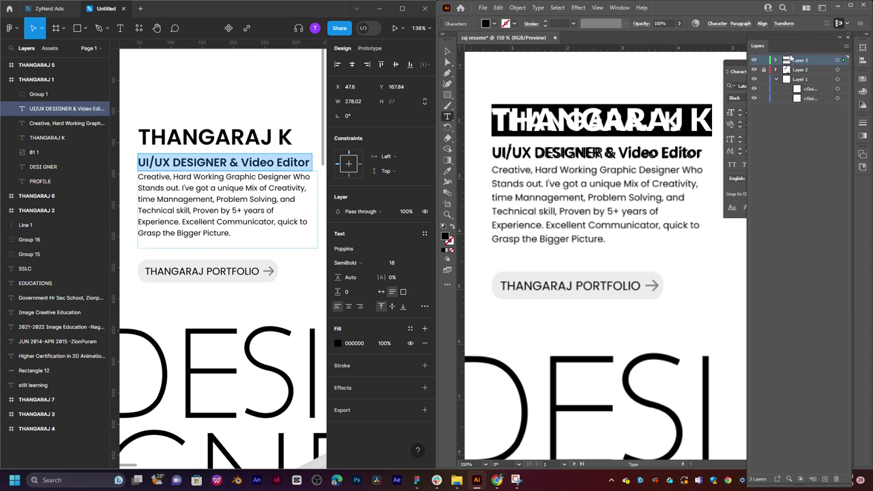
drag(790, 37, 683, 60)
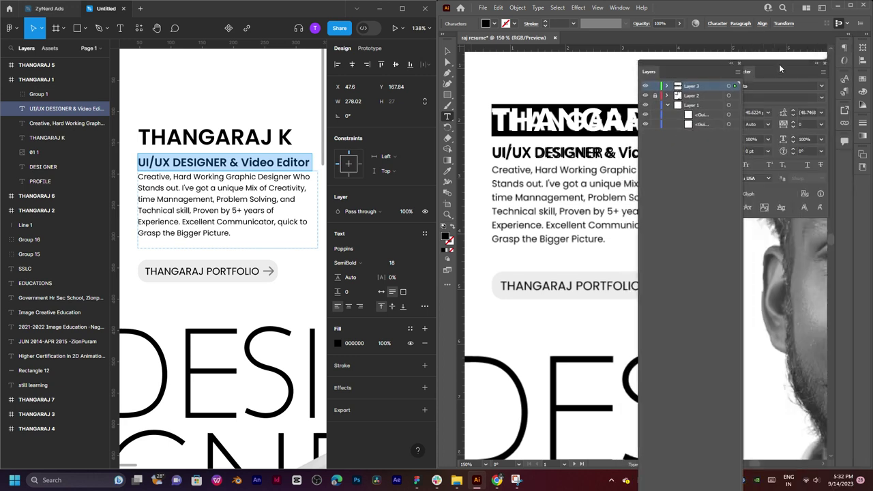
drag(780, 67, 588, 53)
drag(681, 63, 786, 23)
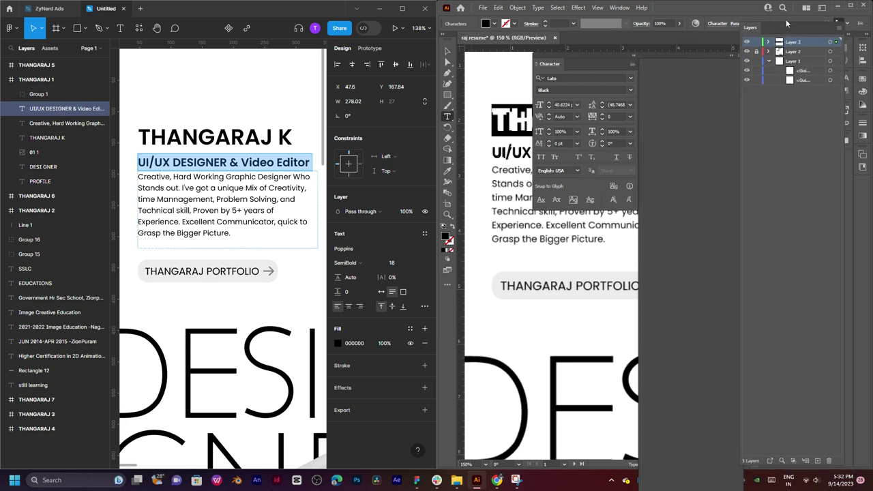
drag(604, 63, 804, 163)
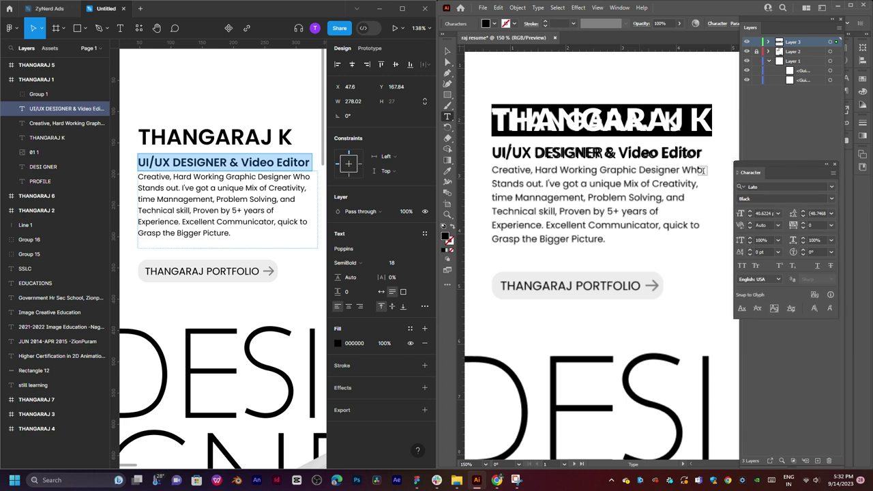
Set the name heading to 36 pt and switch the subtitle to Lato Bold.
click(778, 213)
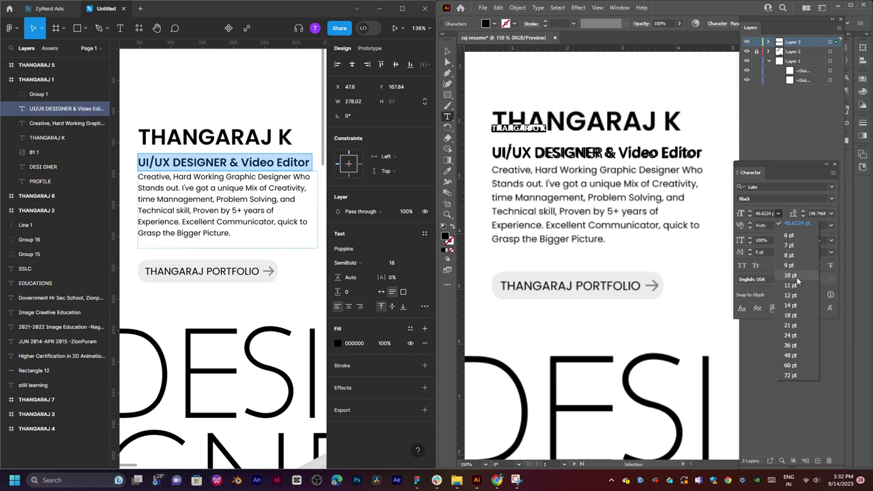
click(808, 345)
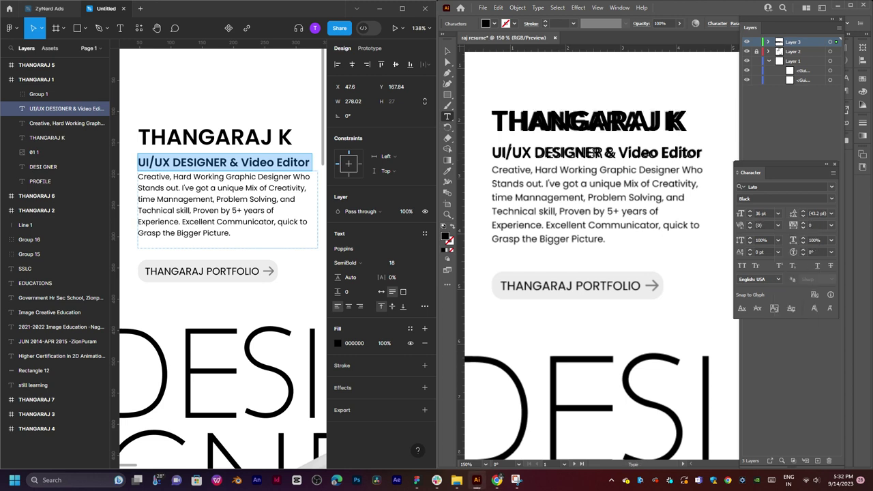
triple_click(594, 153)
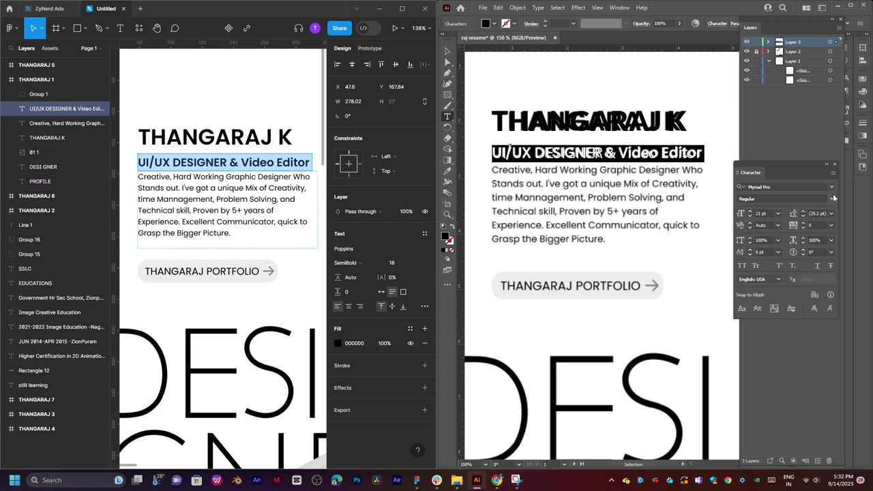
click(833, 187)
scroll(723, 254, up, 1)
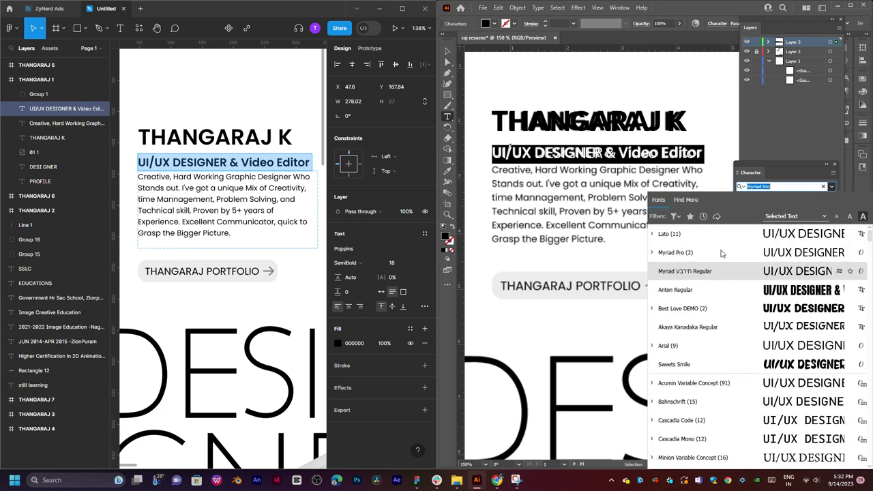
click(691, 235)
click(832, 199)
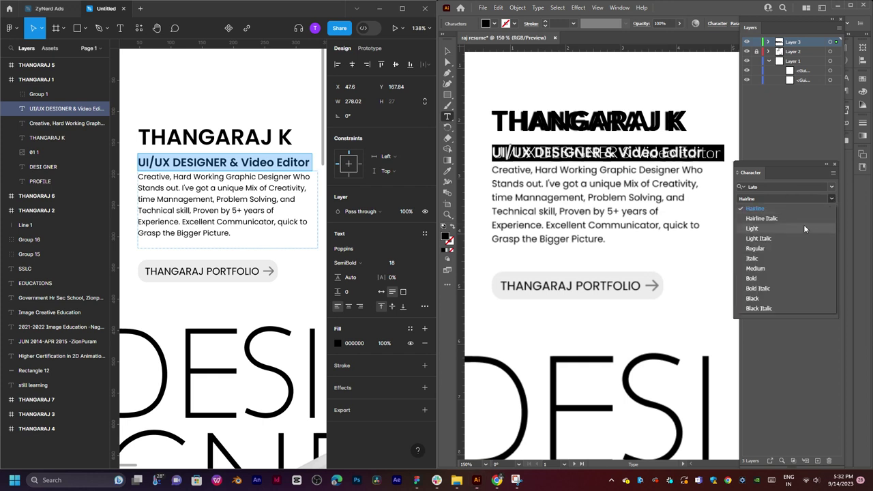
click(753, 278)
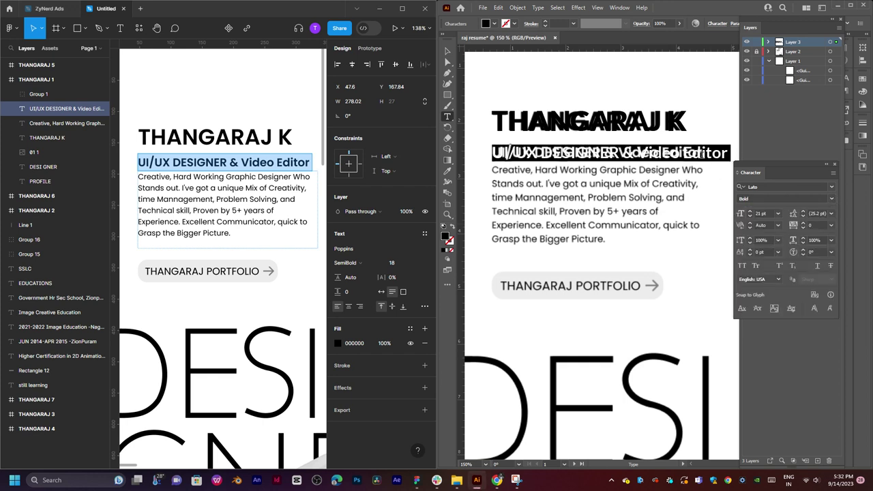
Reduce the subtitle size to 18 pt.
click(778, 214)
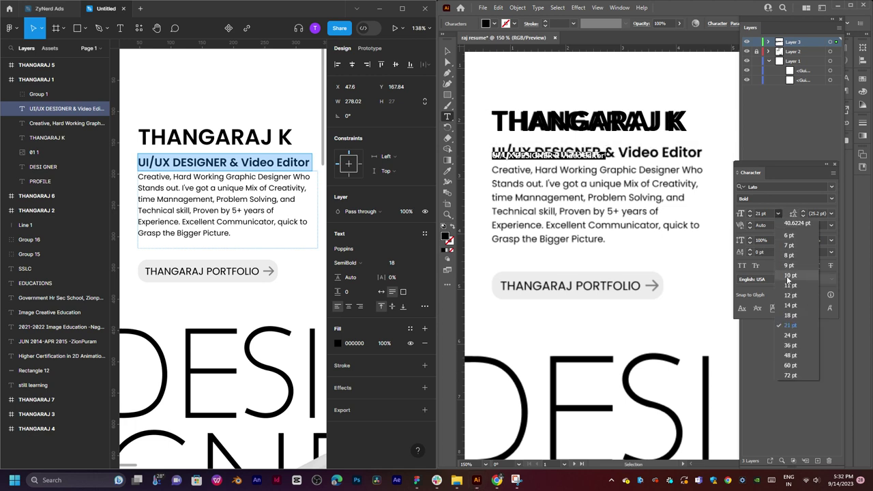
click(795, 326)
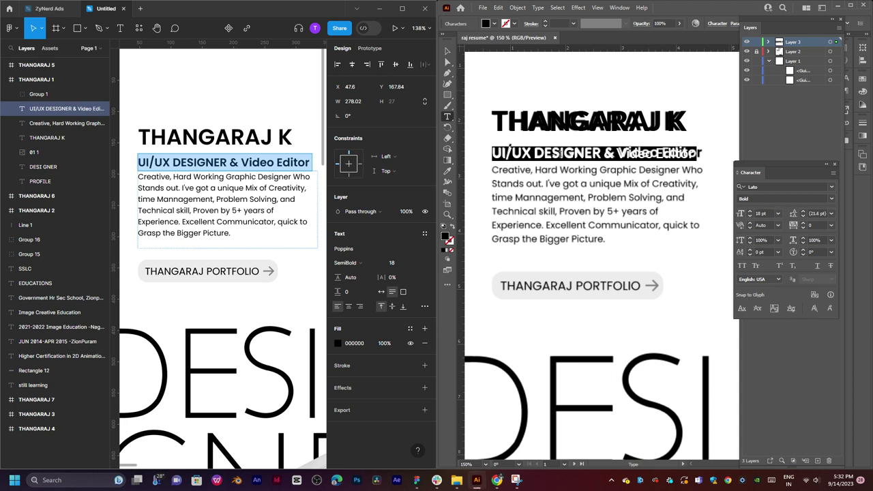
key(ctrl+shift+a)
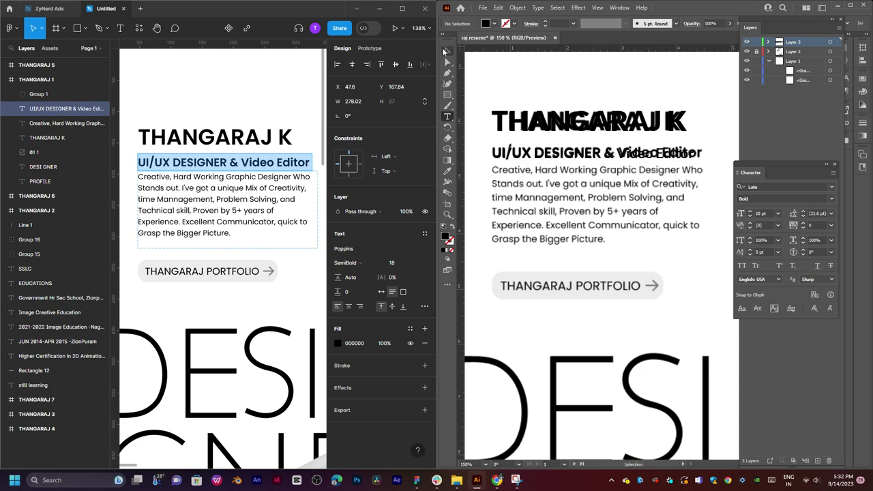
Test a duplicate of the subtitle below the original, then undo and delete the copy.
click(447, 51)
drag(593, 158, 590, 181)
key(t)
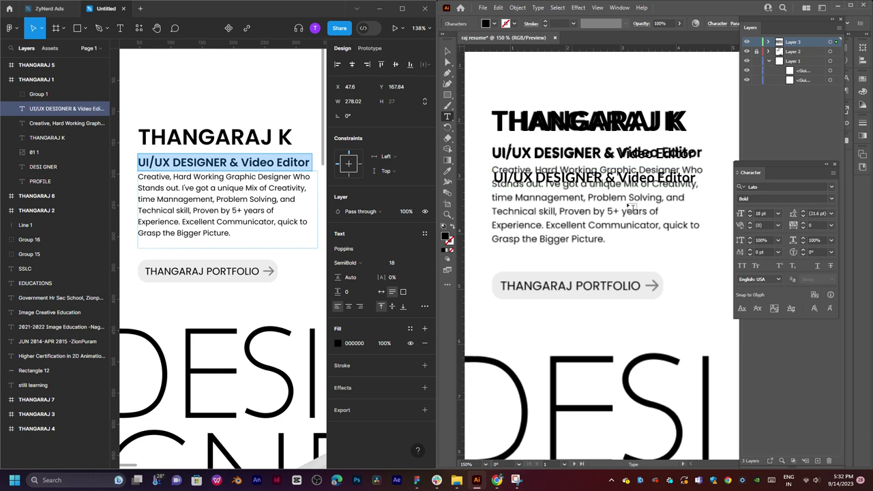
key(ctrl+shift+a)
click(448, 51)
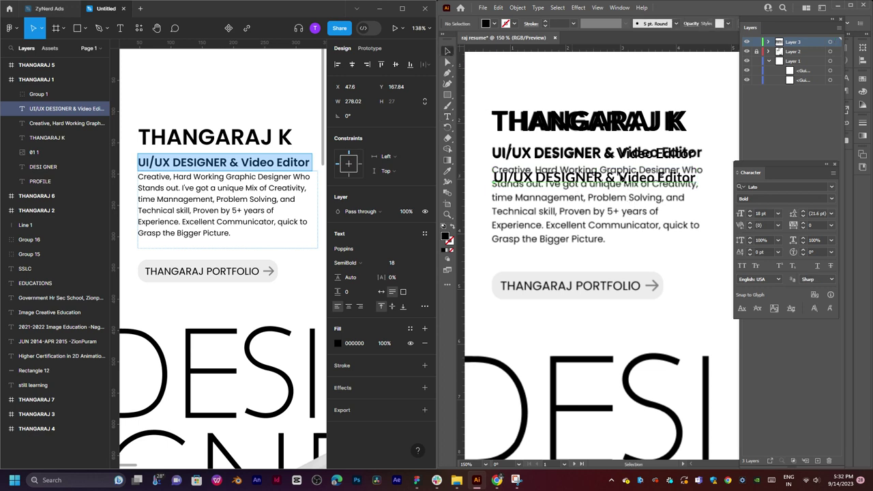
click(614, 183)
drag(598, 187, 600, 235)
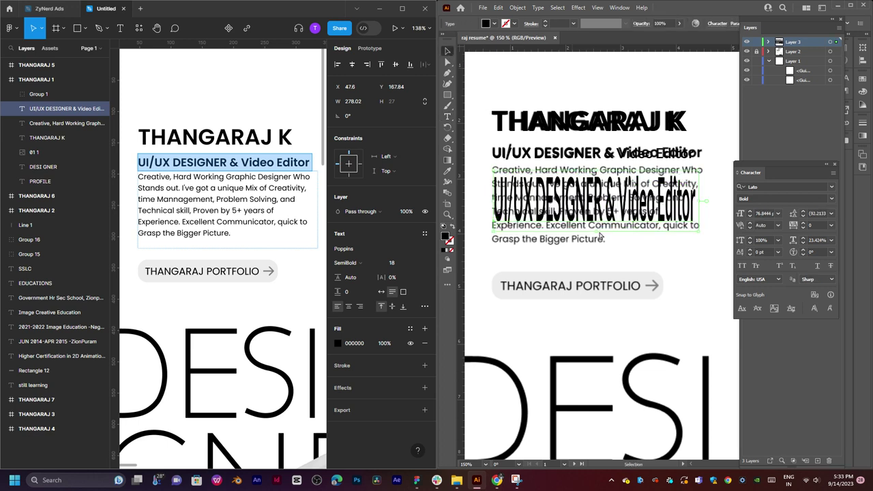
key(ctrl+z)
key(Delete)
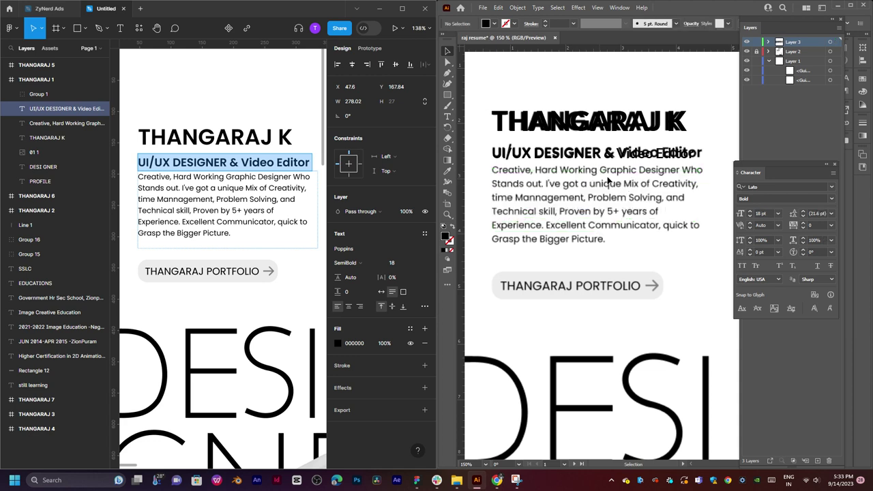
Paste the intro paragraph copied from Figma into a new area-type frame over the trace.
click(207, 183)
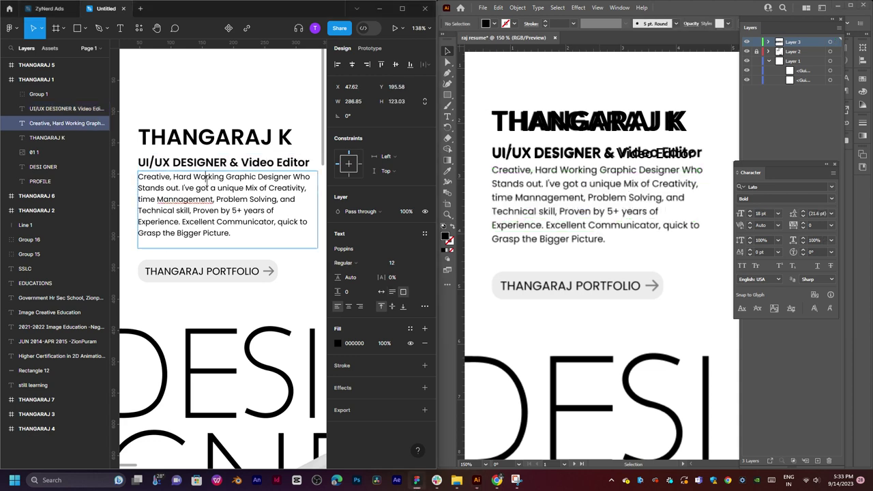
double_click(207, 183)
key(ctrl+c)
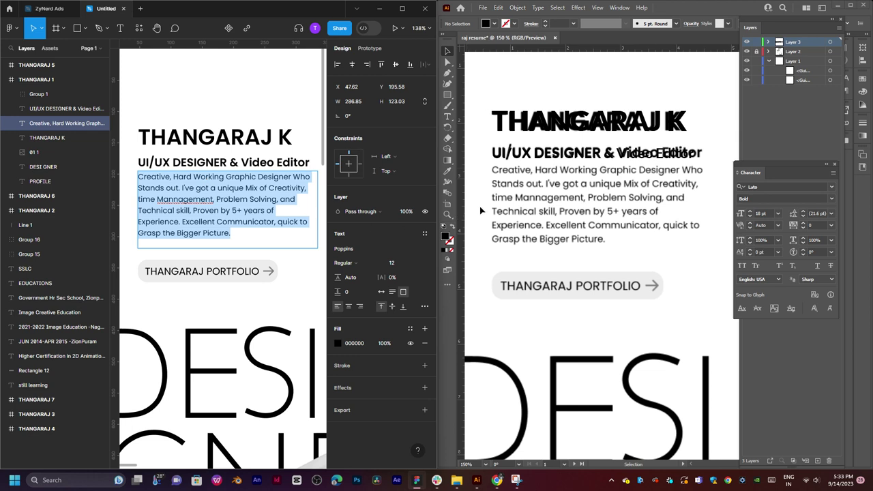
click(481, 210)
key(t)
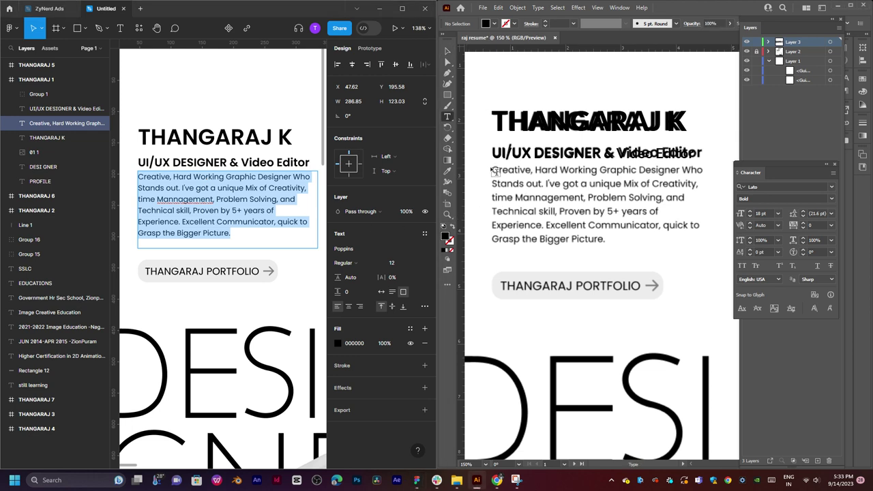
drag(491, 166, 724, 252)
key(ctrl+v)
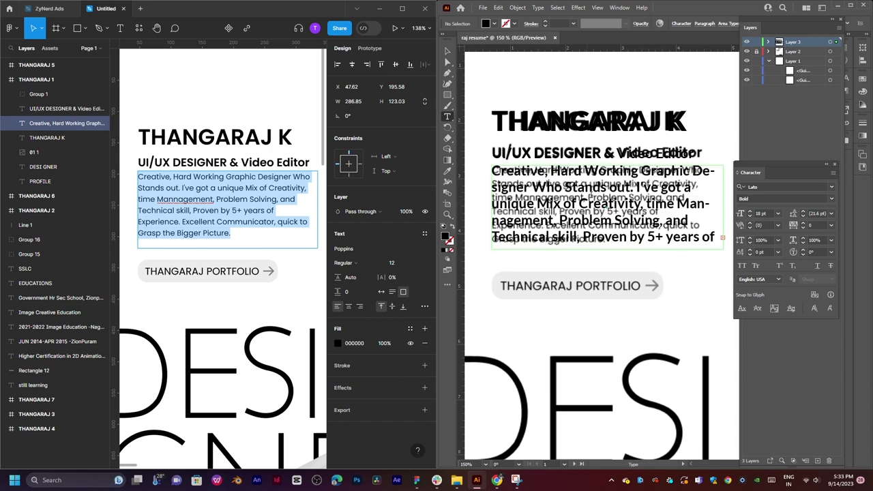
Set the paragraph to 14 pt with Auto leading, then deselect it.
key(ctrl+a)
click(832, 214)
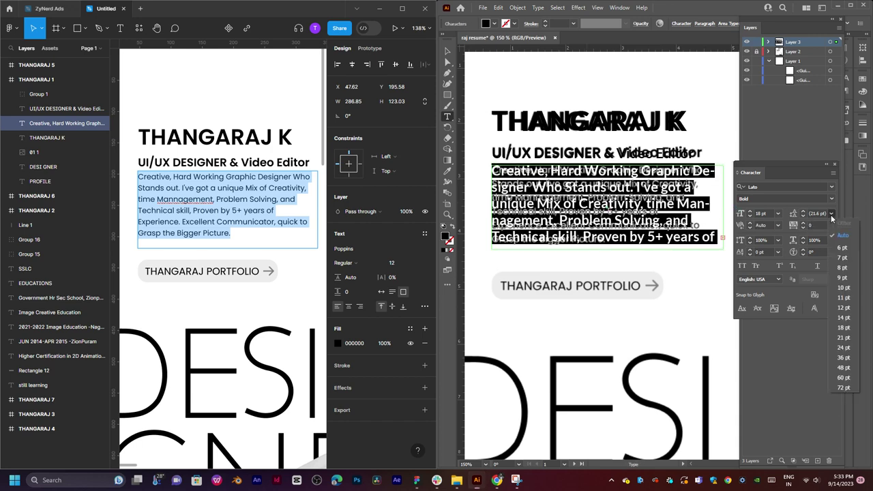
click(840, 237)
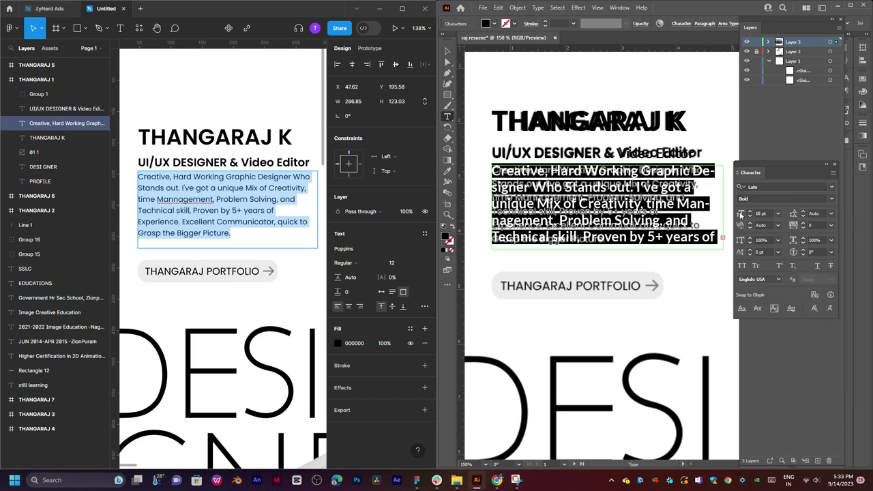
click(779, 214)
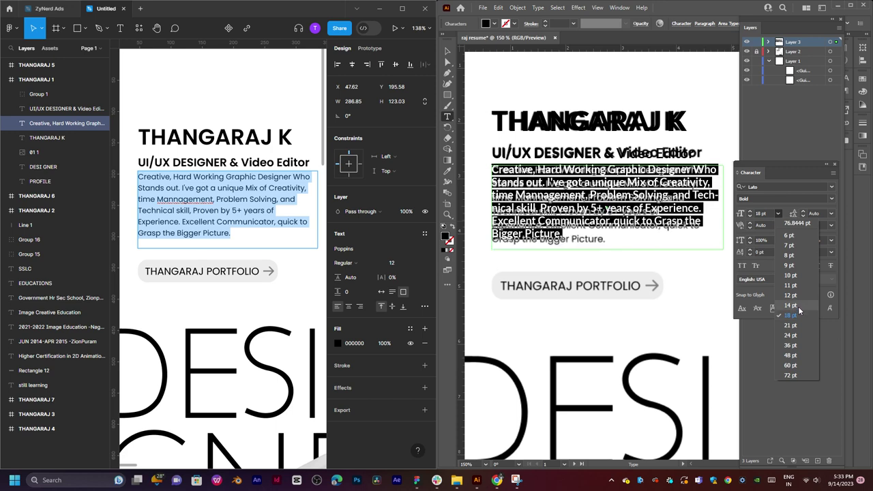
key(Escape)
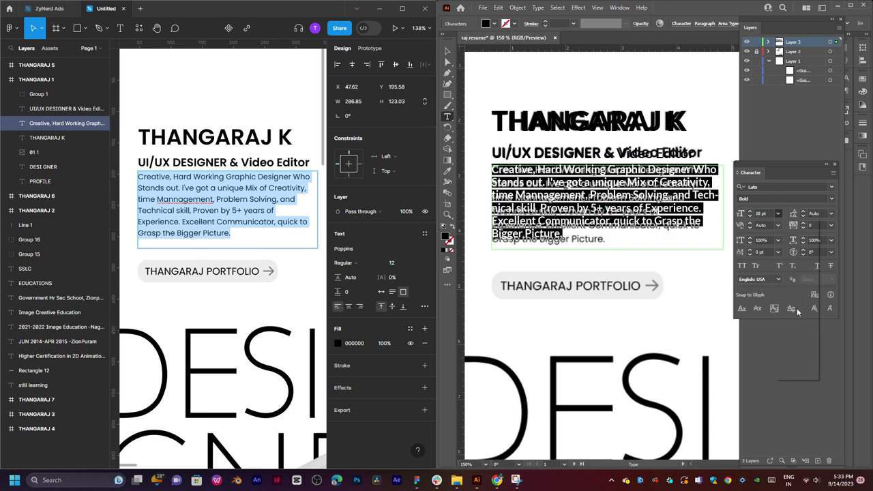
key(Escape)
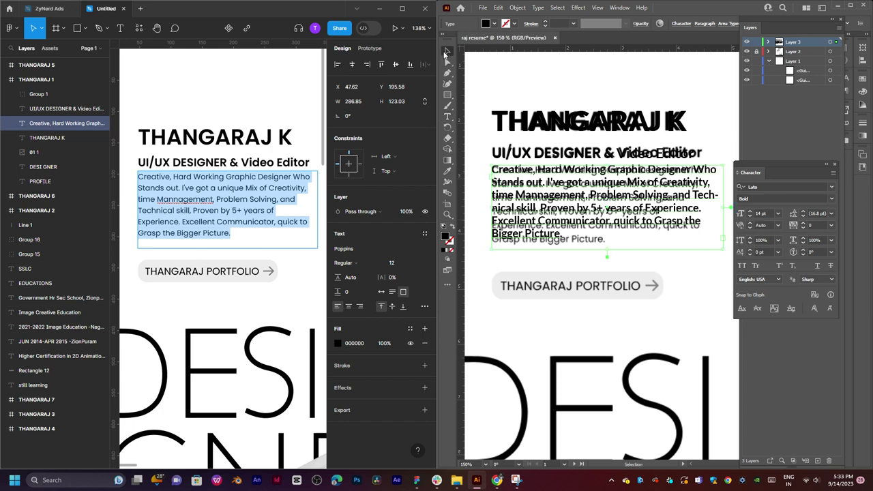
key(ctrl+shift+a)
scroll(593, 239, down, 1)
click(747, 52)
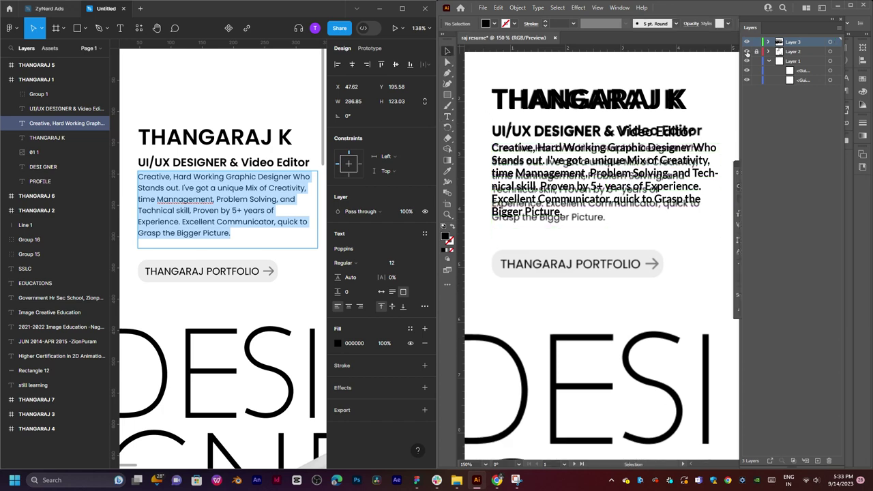
Extend the bio paragraph frame and set its leading to 21 pt.
click(747, 53)
click(748, 53)
click(574, 196)
drag(611, 241, 611, 257)
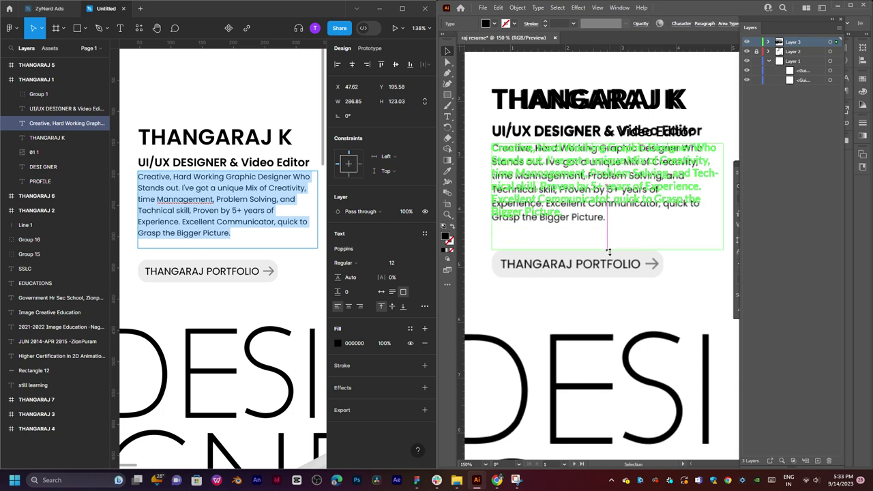
double_click(595, 204)
key(ctrl+a)
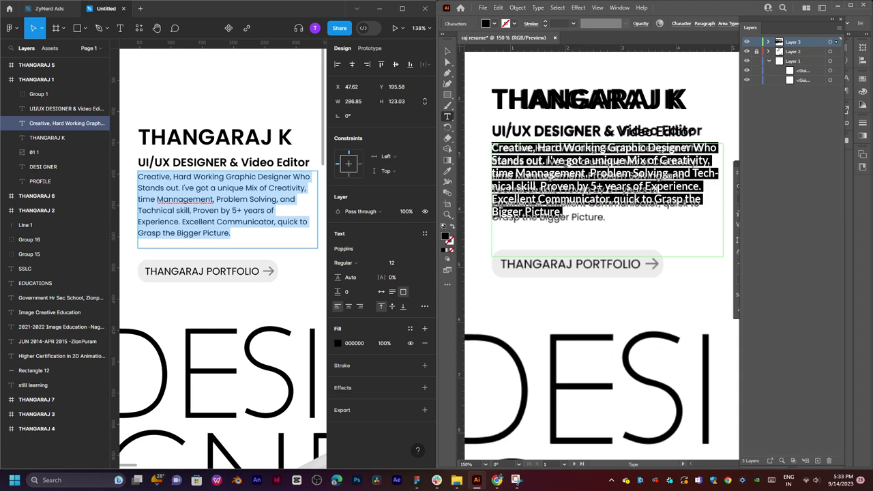
drag(738, 164, 677, 290)
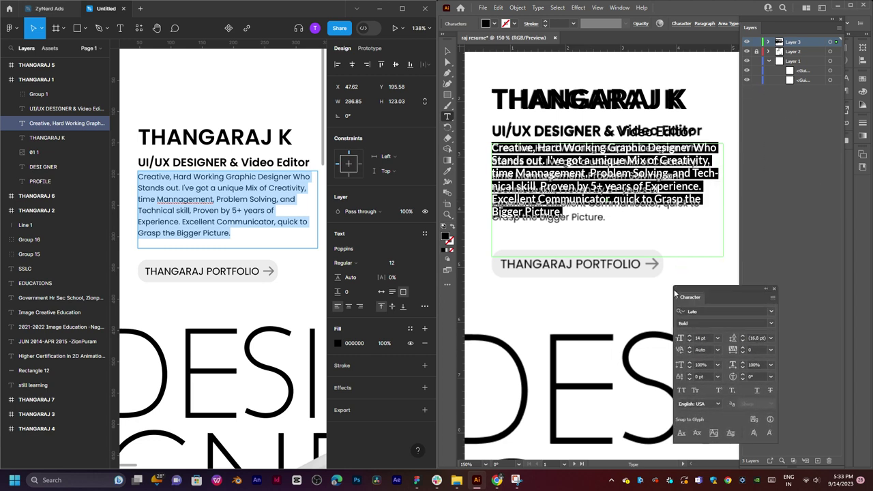
click(772, 339)
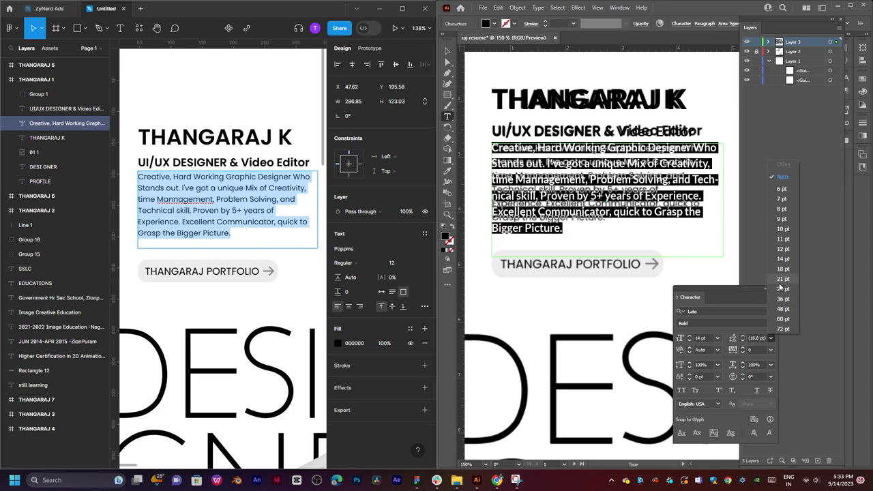
click(782, 279)
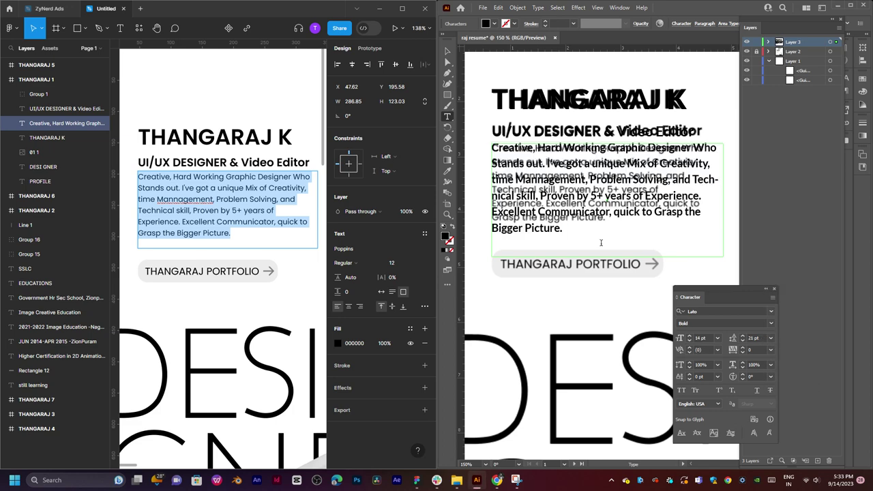
click(448, 52)
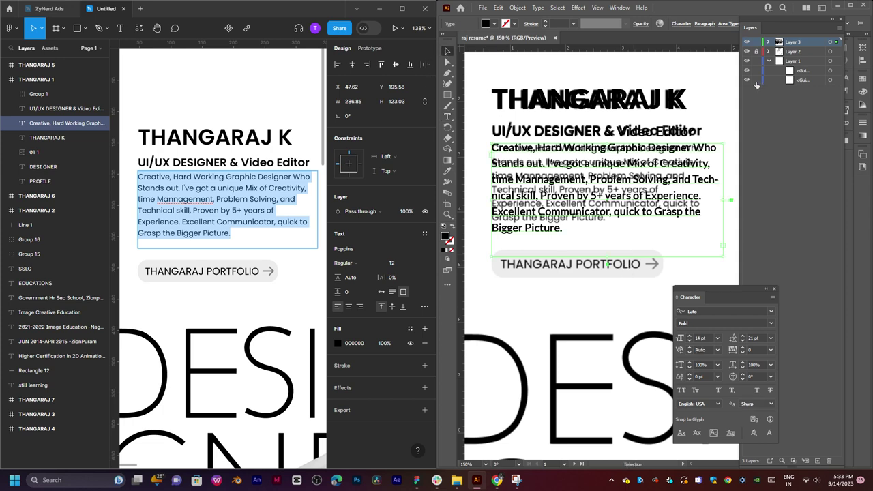
Hide the traced reference layer and zoom to check the live text.
click(747, 57)
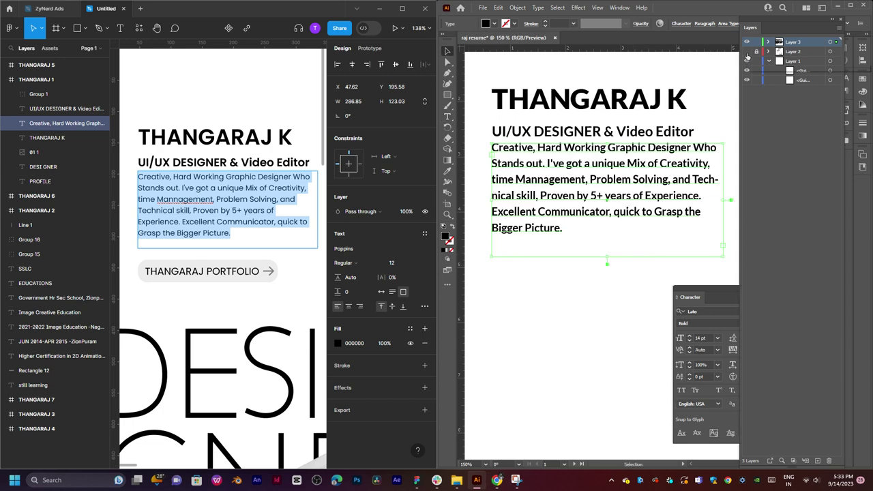
click(747, 57)
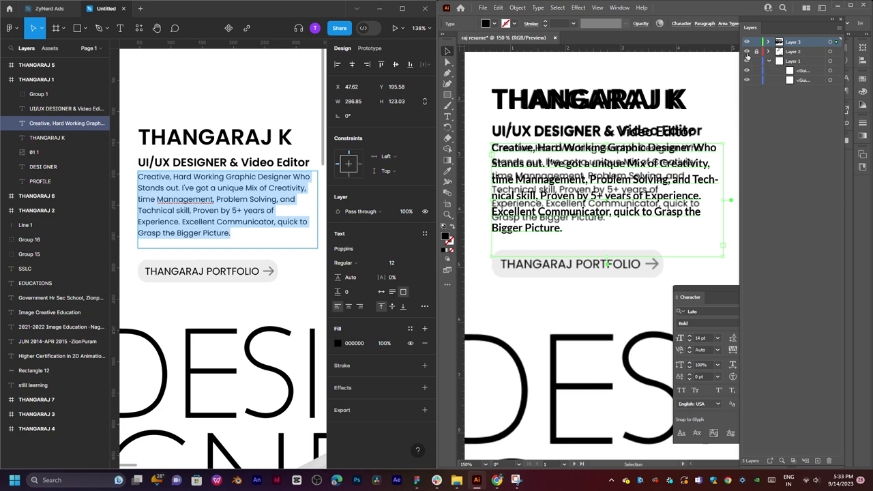
click(747, 57)
click(621, 287)
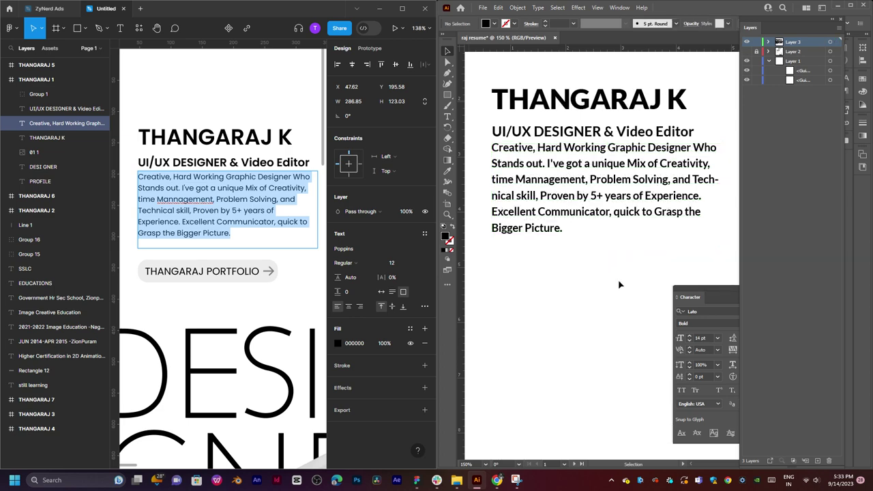
drag(619, 238, 603, 265)
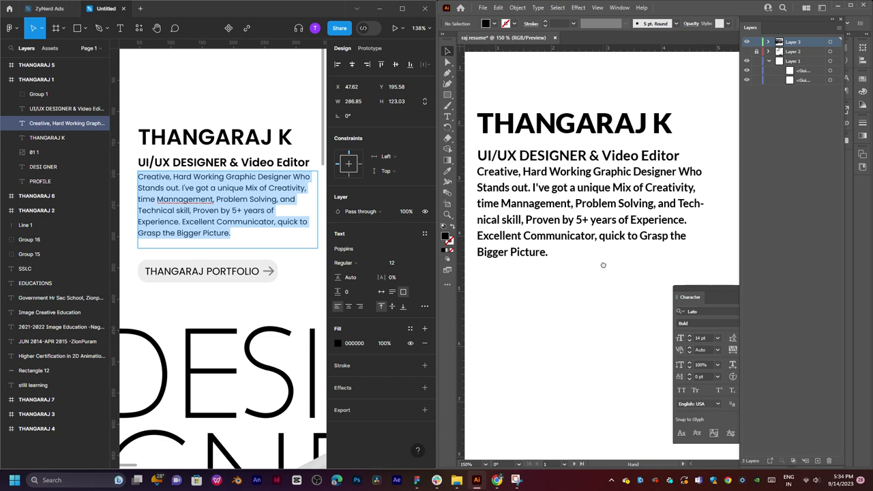
click(603, 265)
key(ctrl+minus)
key(ctrl+minus)
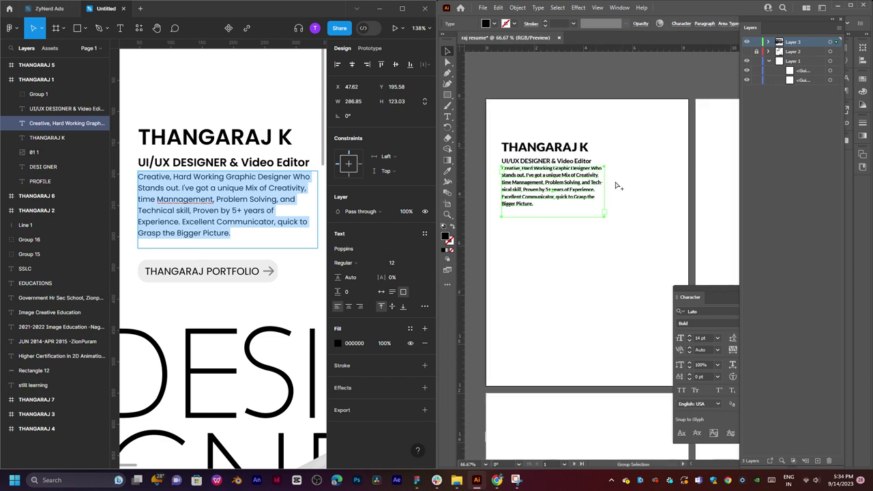
key(ctrl+plus)
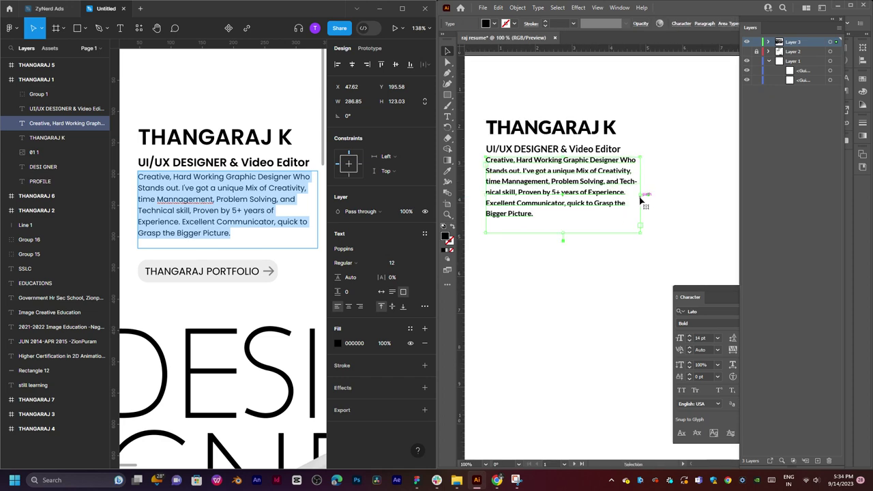
Narrow the bio text frame and compare its wrapping with the reference layer.
mouse_move(642, 196)
mouse_down()
mouse_move(651, 195)
mouse_move(635, 195)
mouse_up()
click(747, 51)
click(747, 51)
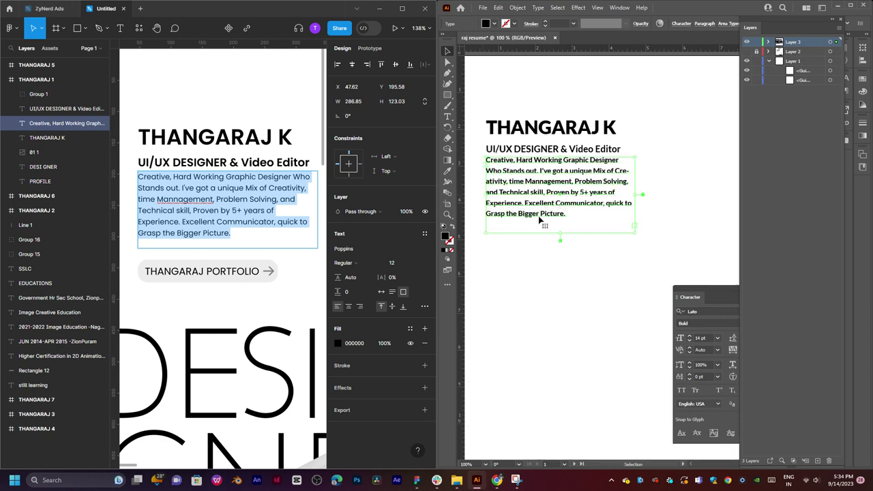
Insert a line break after "I've got a unique" so "Mix of Creativity" starts a new line.
scroll(539, 218, up, 2)
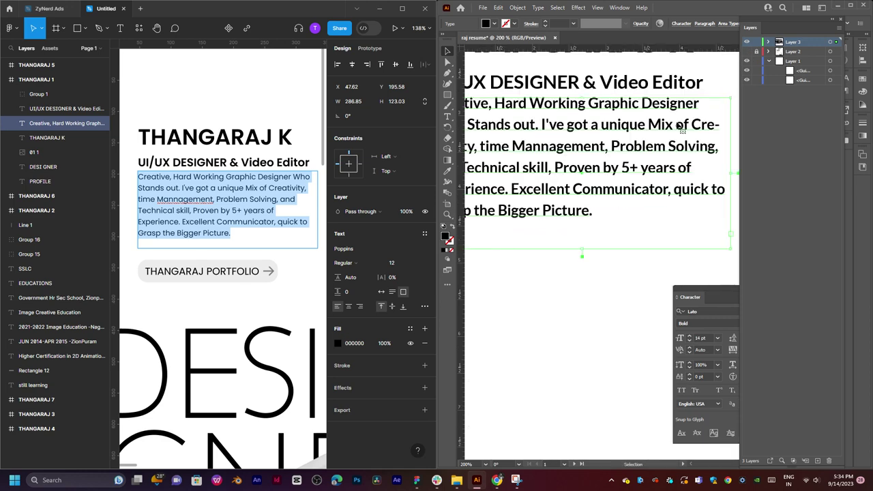
key(t)
key(Escape)
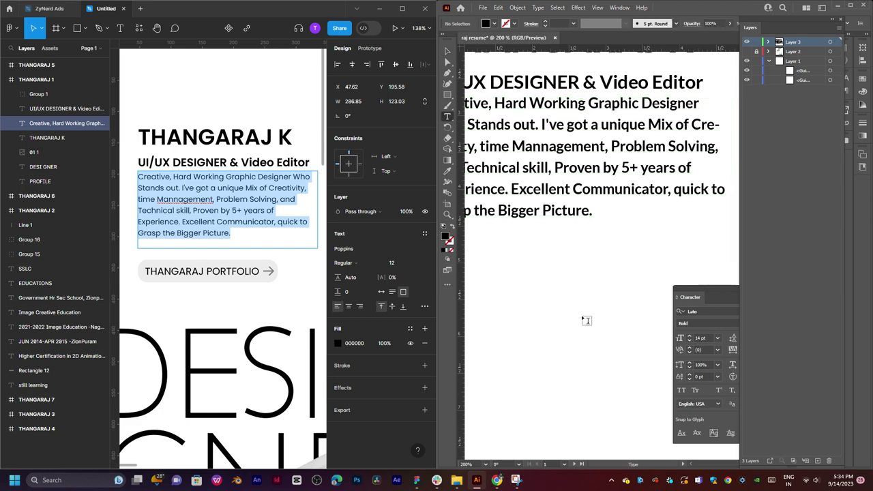
scroll(584, 274, up, 2)
key(t)
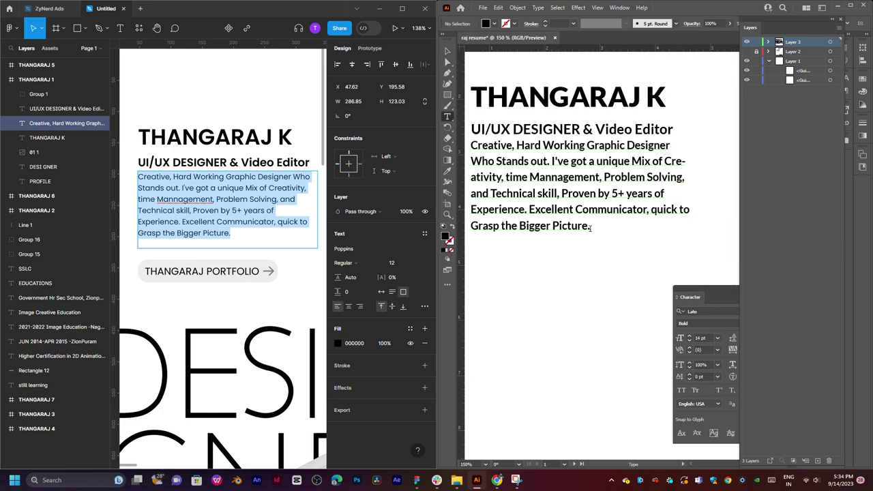
click(666, 162)
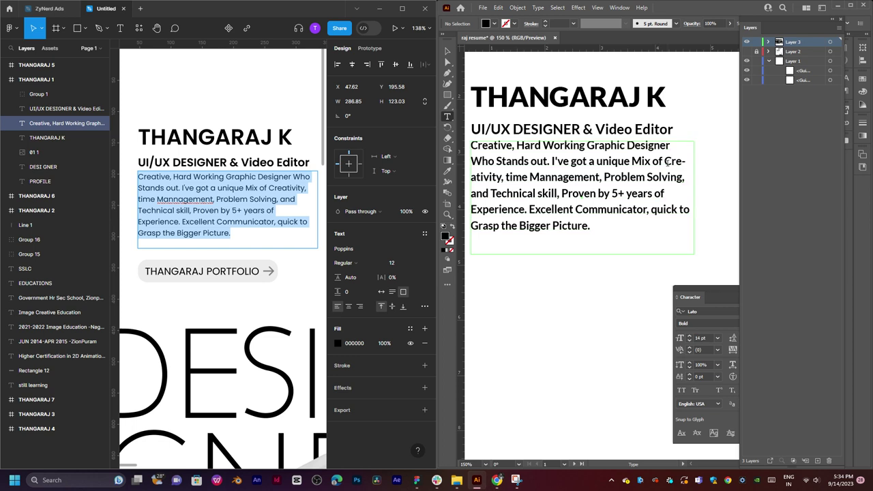
click(633, 162)
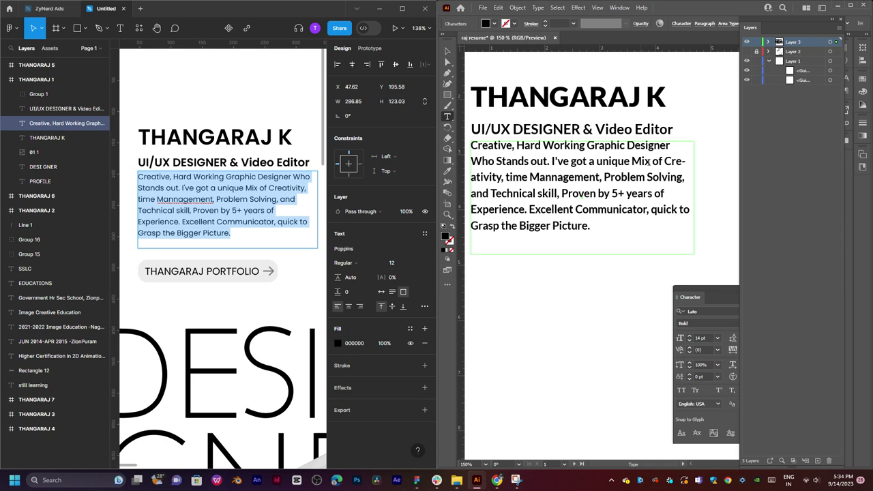
key(Return)
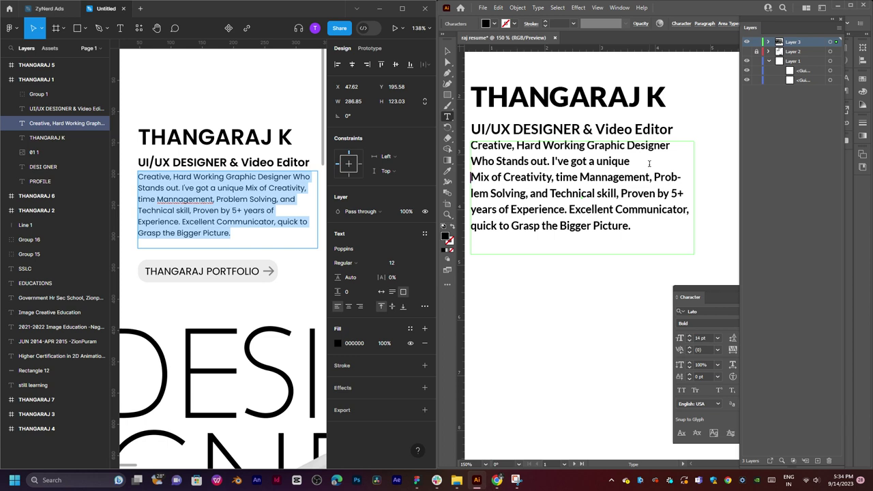
double_click(565, 177)
key(Escape)
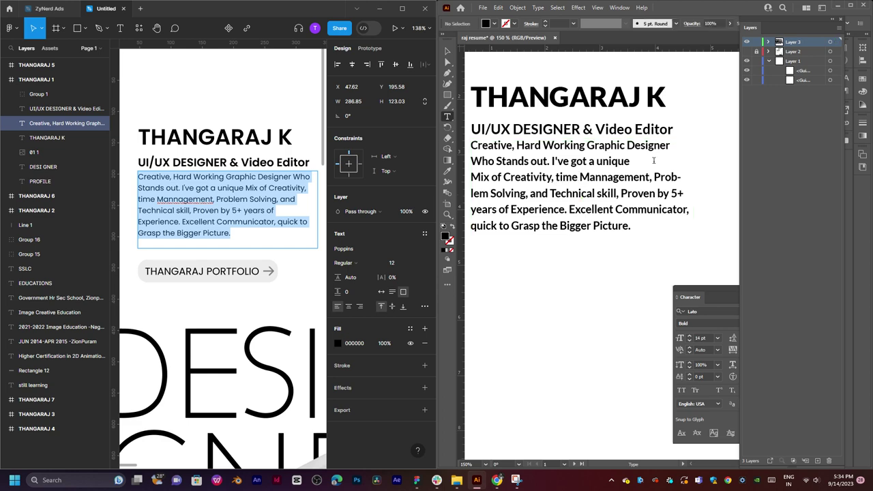
Widen the bio frame slightly and set the paragraph's letter spacing to 100.
click(688, 189)
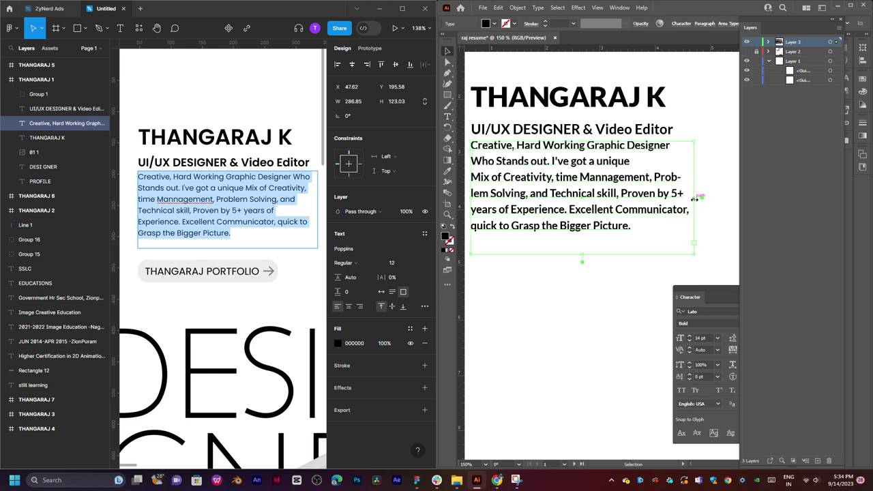
drag(702, 198, 708, 198)
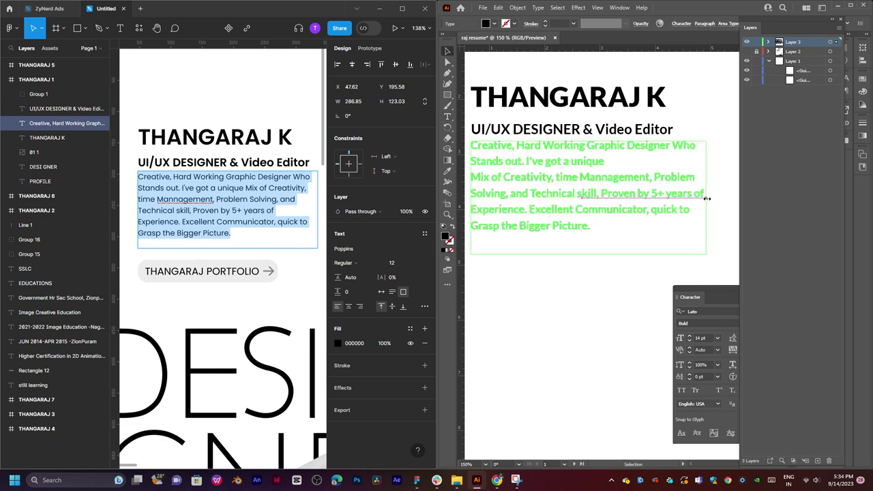
triple_click(707, 198)
key(ctrl+a)
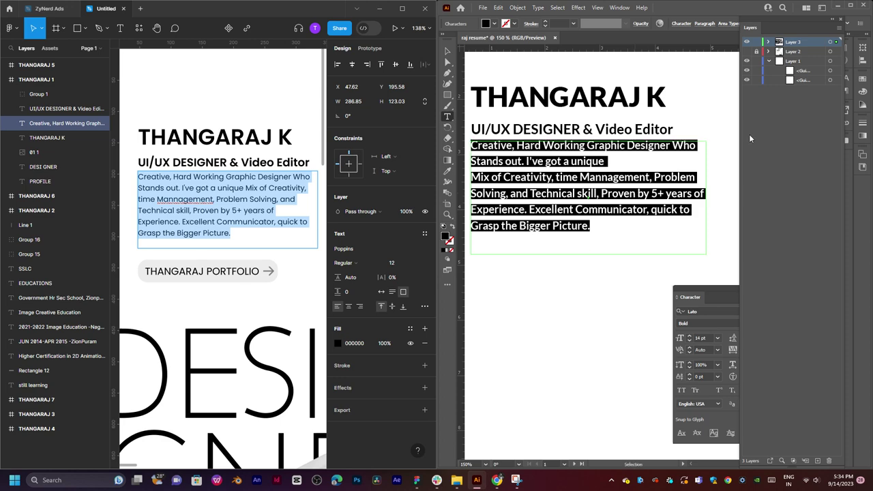
click(712, 289)
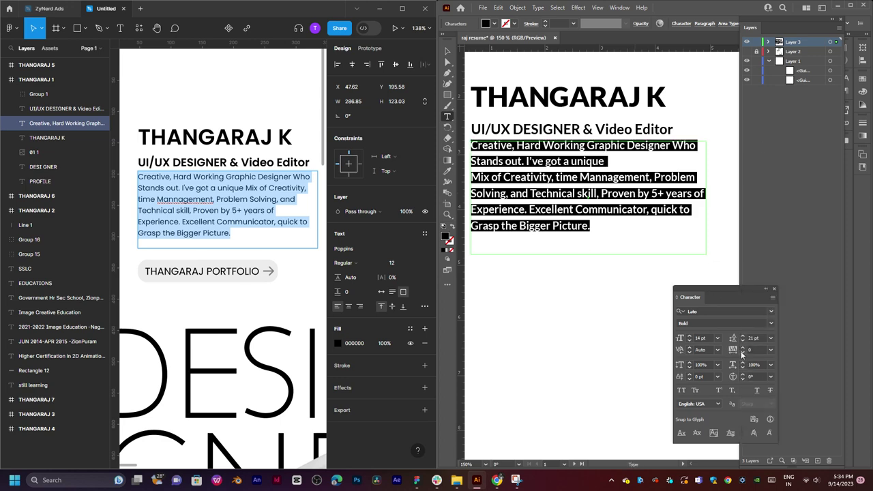
click(771, 349)
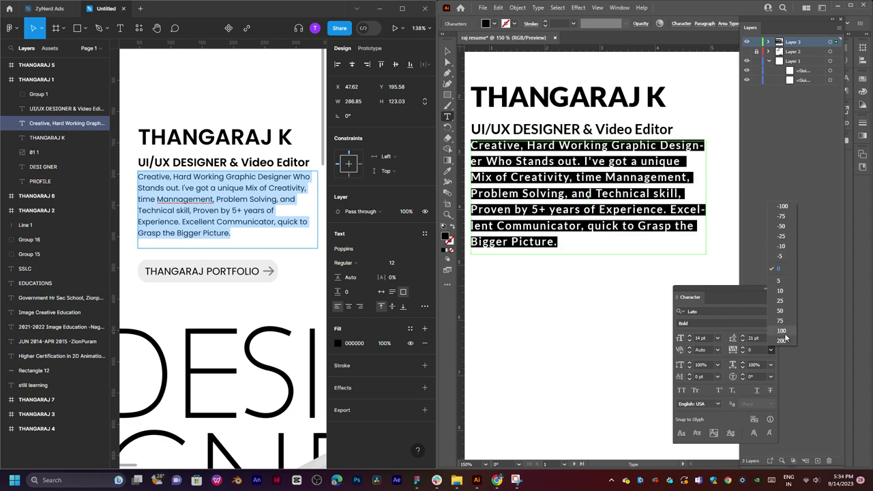
click(784, 333)
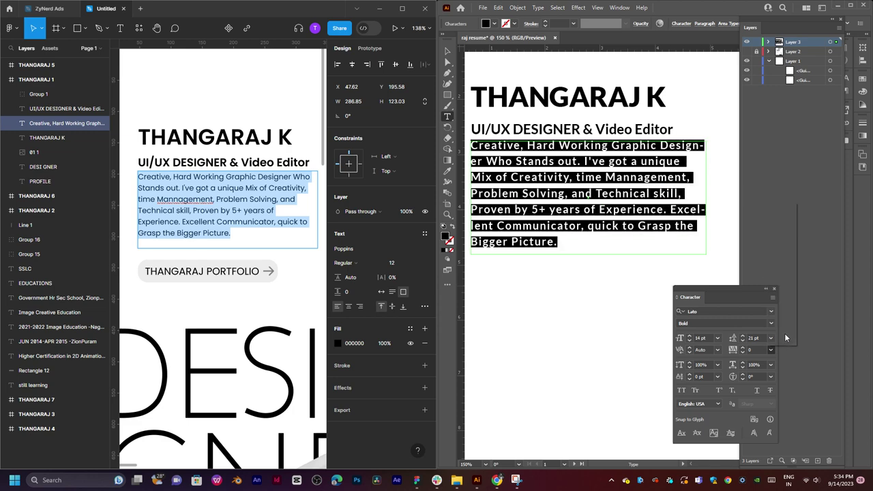
Start "Excellent Communicator" on a new line and widen the frame so Designer fits line one.
click(647, 210)
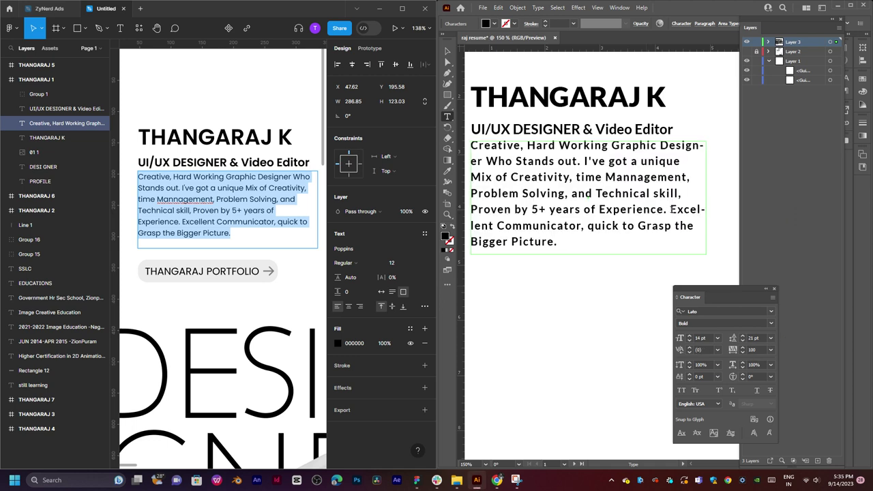
key(Return)
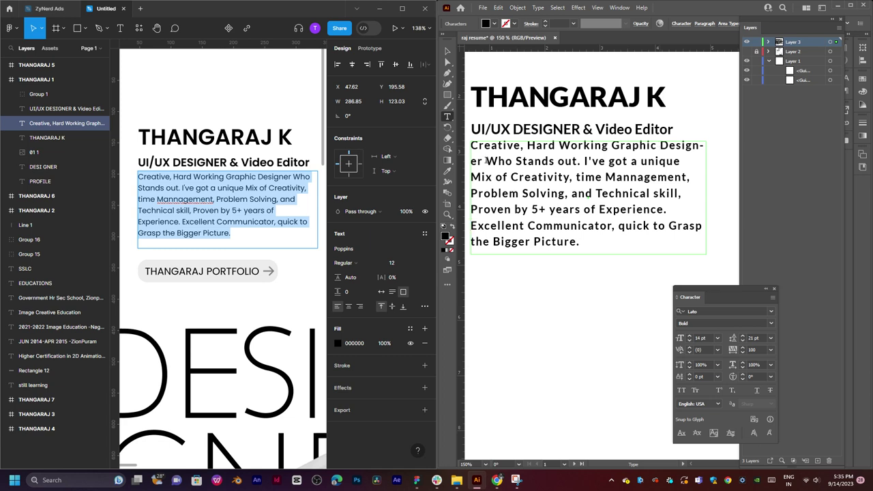
click(449, 62)
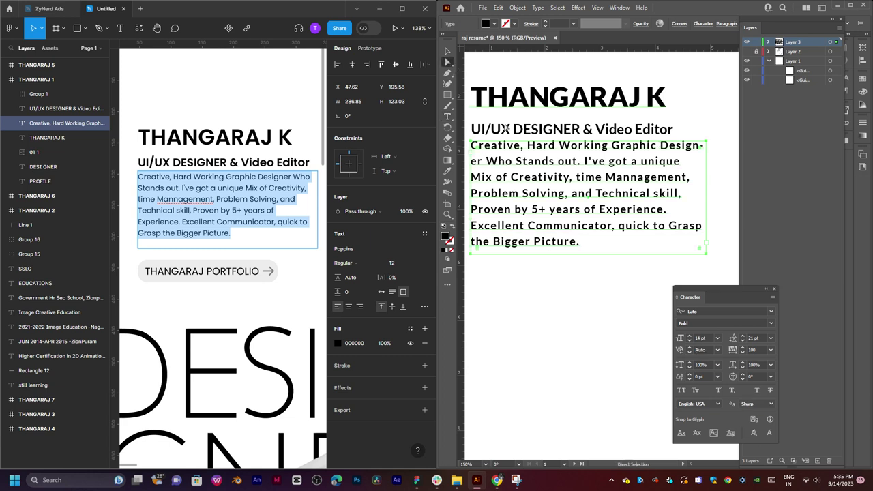
key(v)
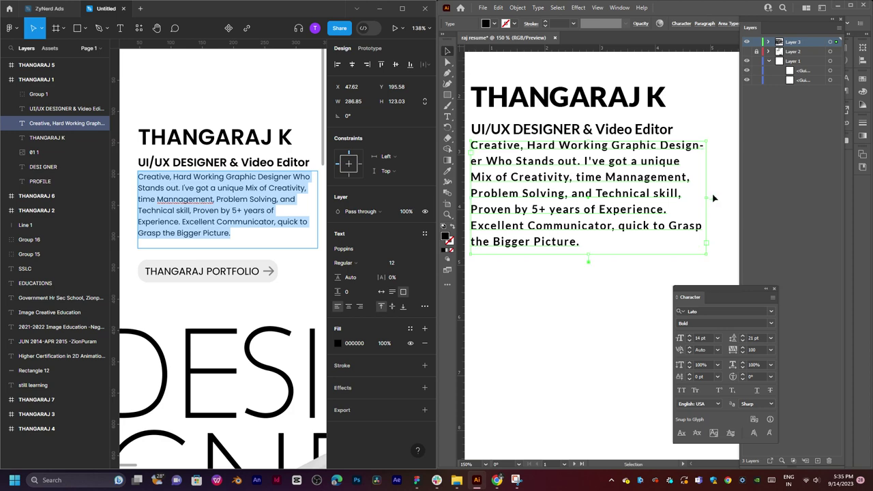
drag(710, 197, 713, 198)
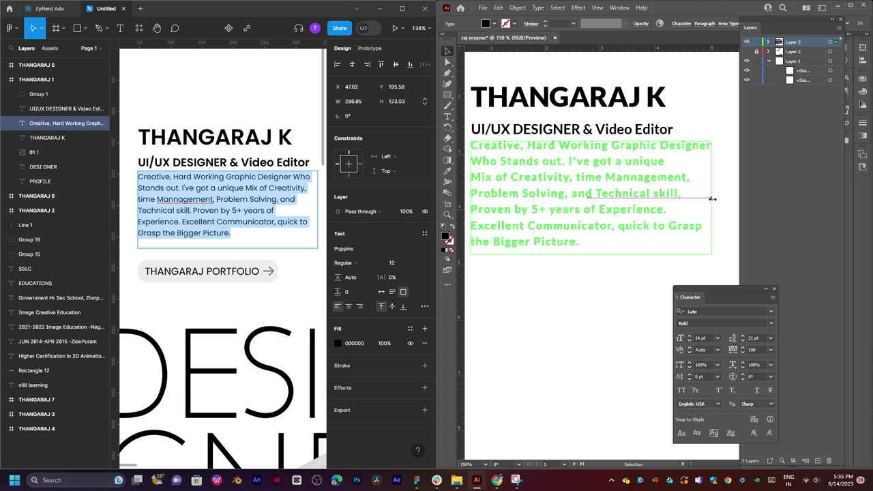
drag(712, 199, 713, 198)
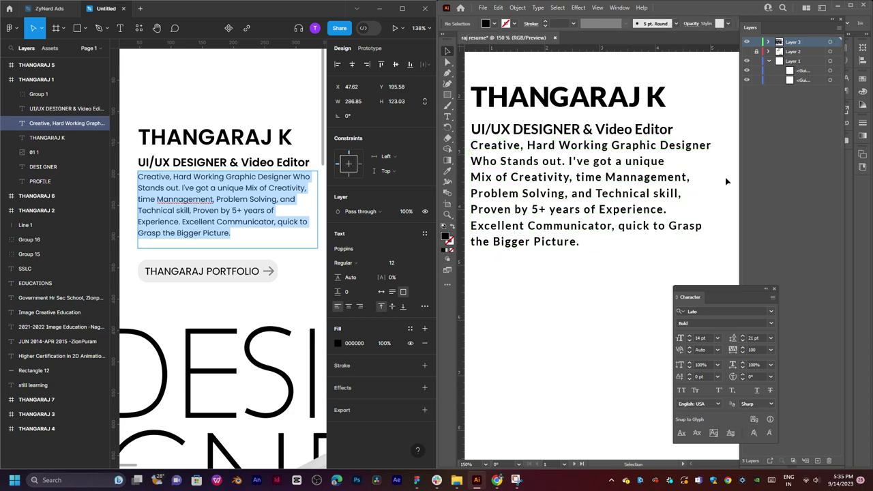
alt+scroll(638, 151, down, 3)
alt+scroll(638, 151, up, 3)
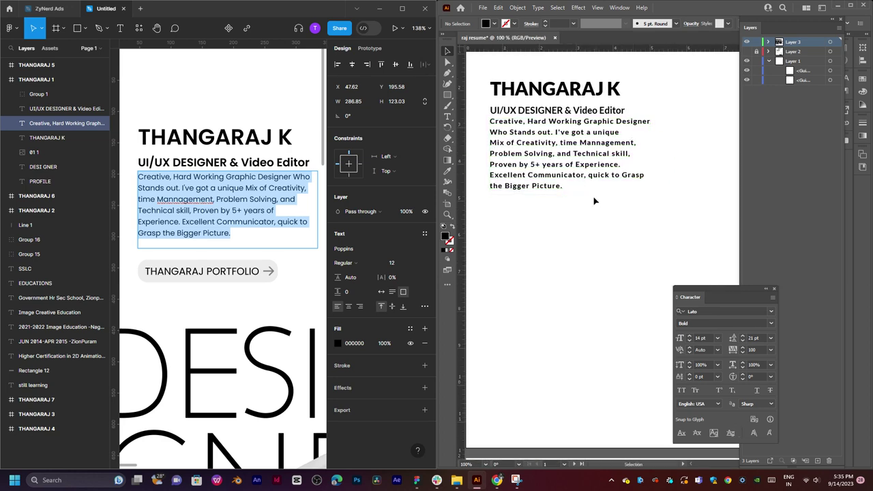
Change the bio paragraph's font weight from Lato Bold to Lato Medium.
click(571, 154)
double_click(571, 154)
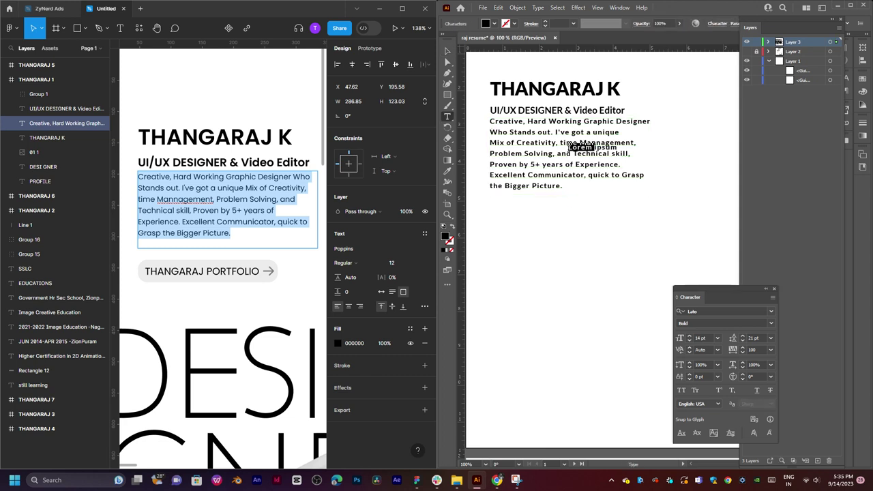
triple_click(554, 139)
key(ctrl+a)
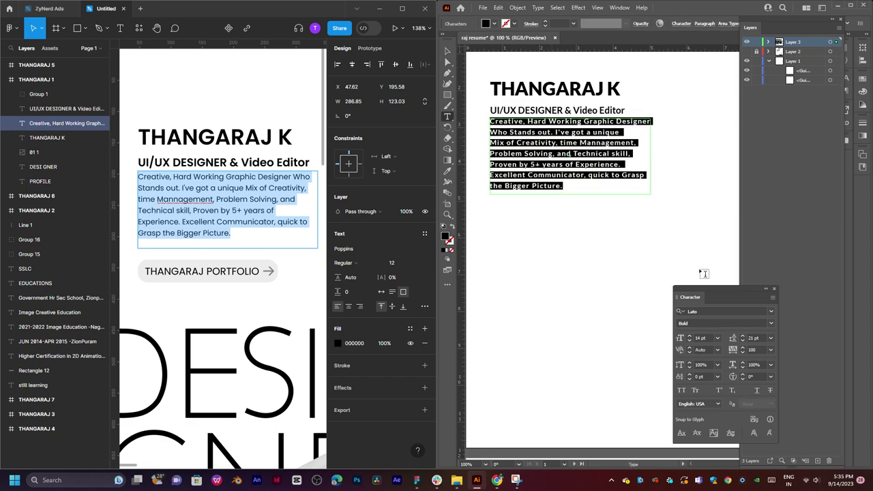
click(770, 324)
click(696, 393)
key(Escape)
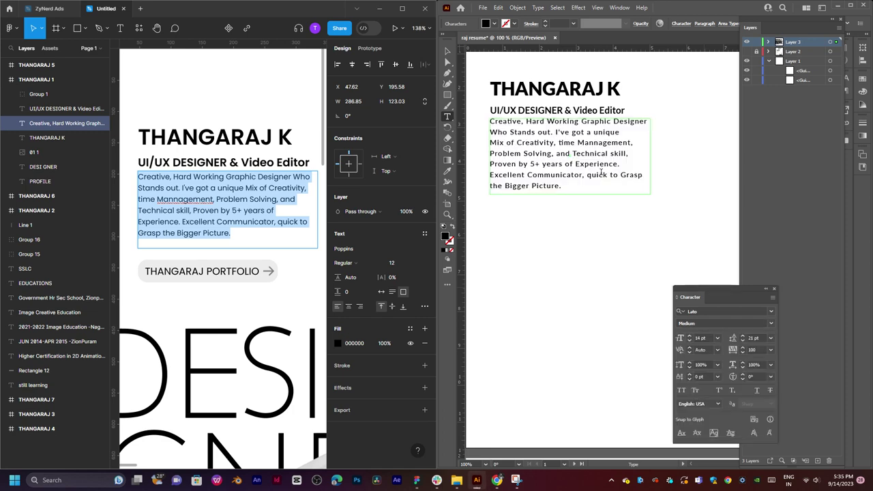
Show Layer 2 with the photo, DESIGNER lettering and portfolio button.
click(447, 52)
double_click(447, 51)
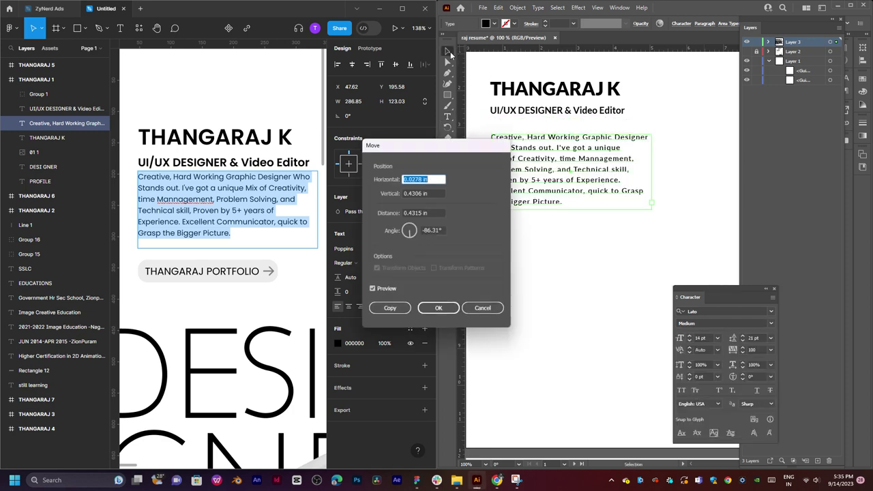
click(483, 308)
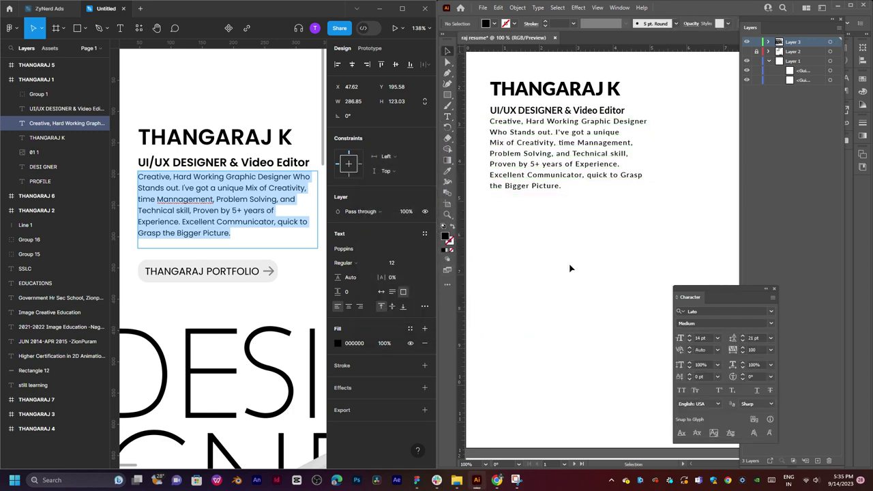
click(747, 52)
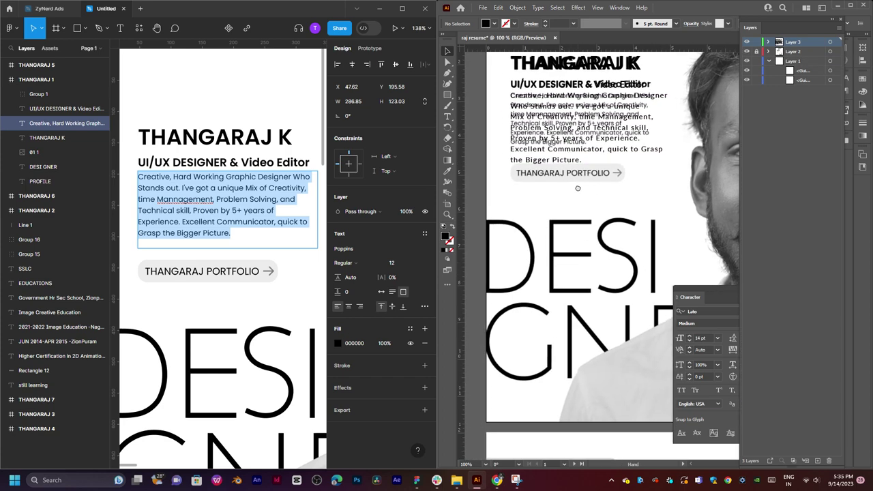
Draw a rectangle over the traced portfolio button below the intro paragraph.
scroll(553, 190, down, 1)
scroll(553, 190, up, 2)
scroll(553, 191, down, 1)
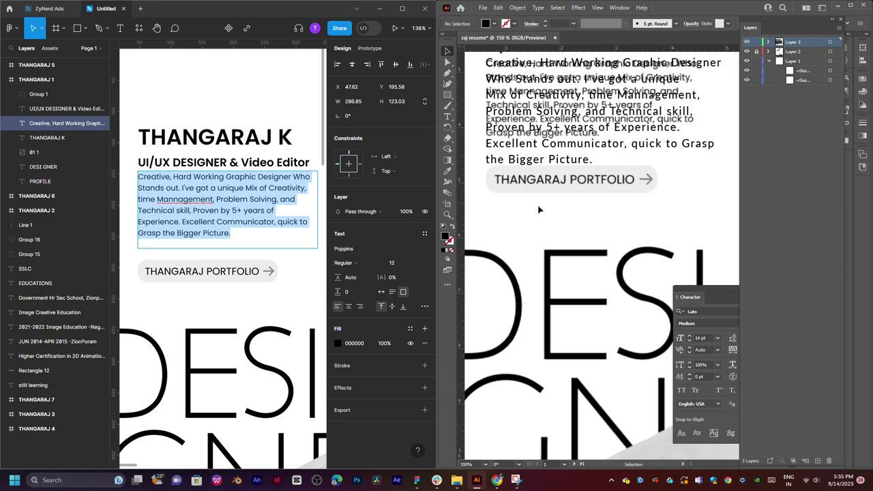
key(u)
key(m)
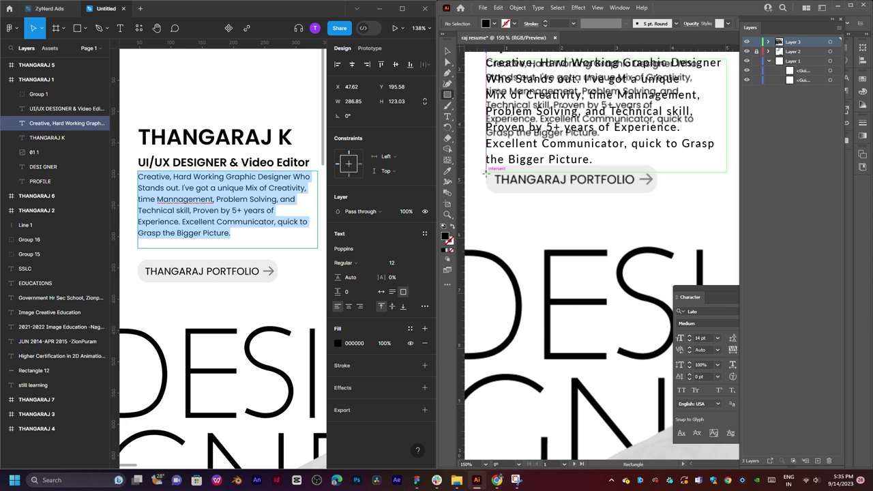
drag(487, 174, 674, 204)
Fill the rectangle with 50% grey and round its corners into a pill.
click(494, 26)
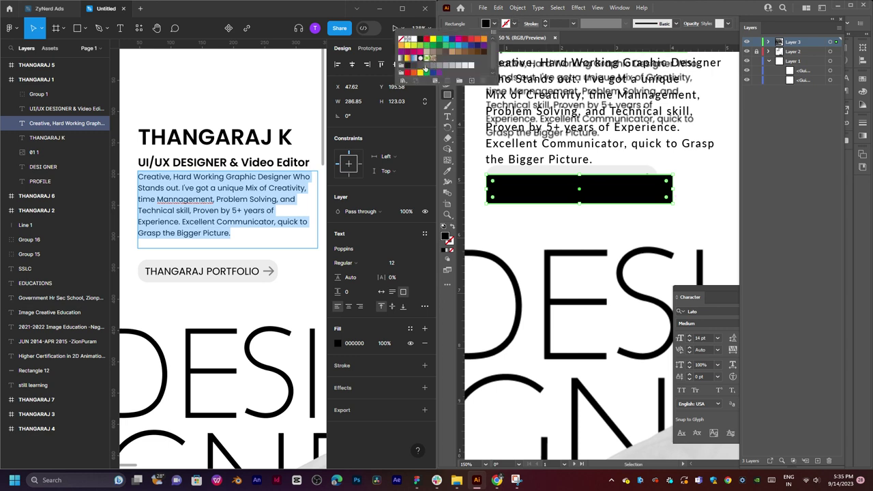
click(429, 68)
click(434, 68)
click(440, 67)
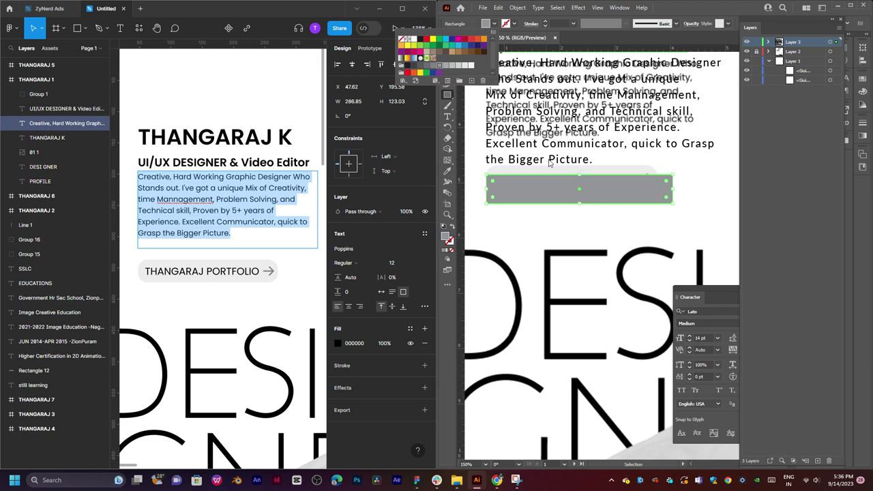
click(601, 182)
drag(662, 181, 662, 182)
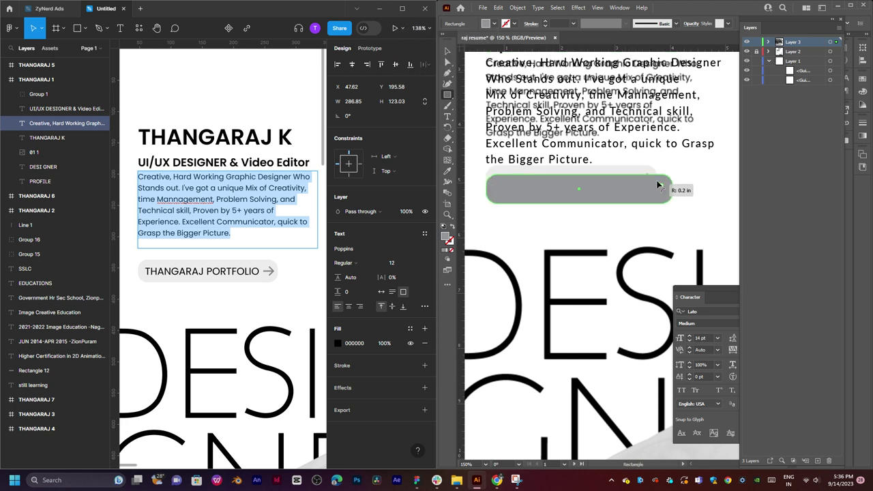
key(v)
click(704, 184)
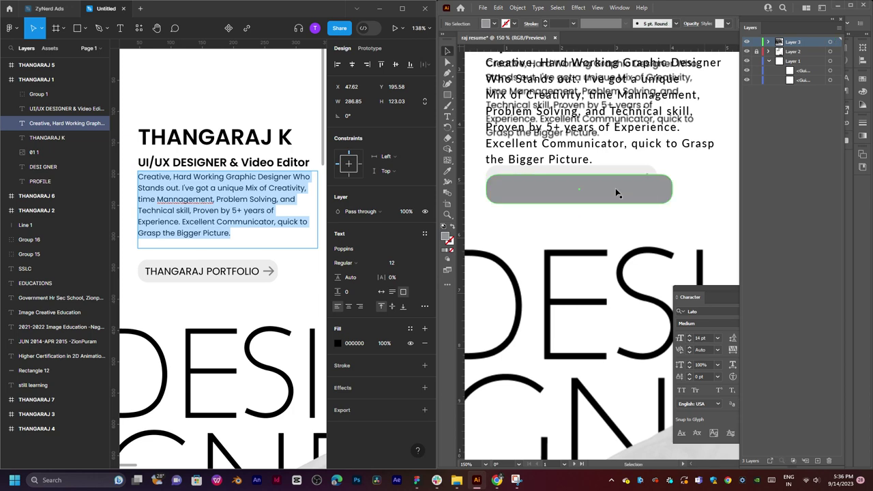
Paste the designer's-name PORTFOLIO label from Figma into a new text object on the pill.
key(t)
click(613, 220)
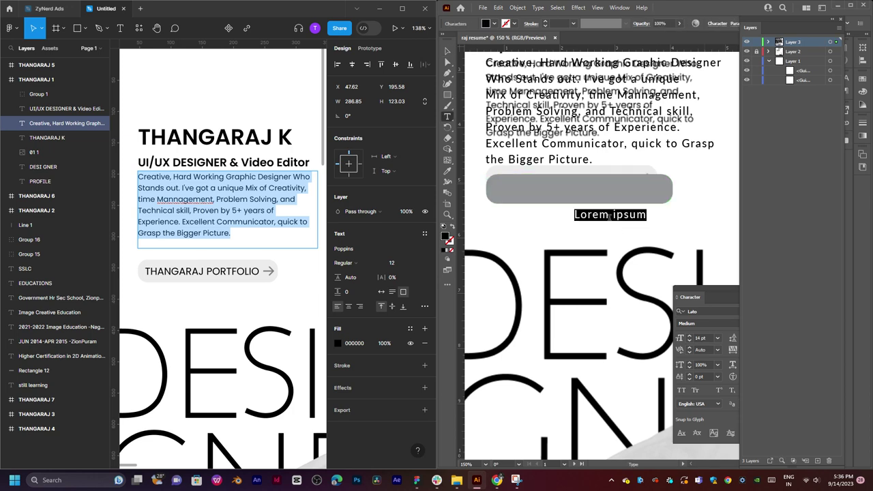
triple_click(219, 272)
key(ctrl+c)
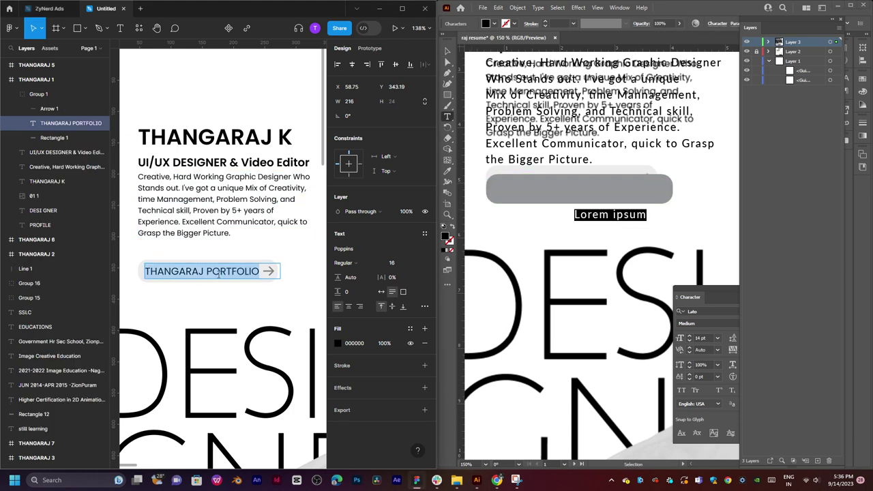
click(610, 217)
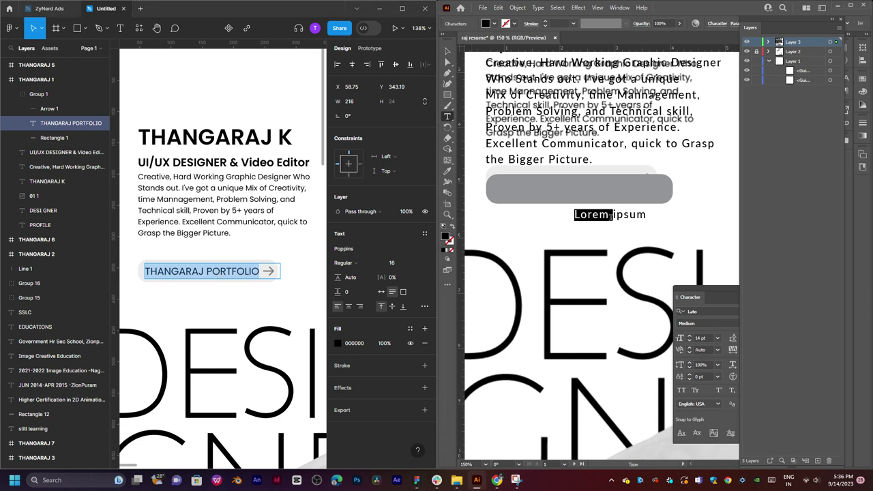
key(ctrl+v)
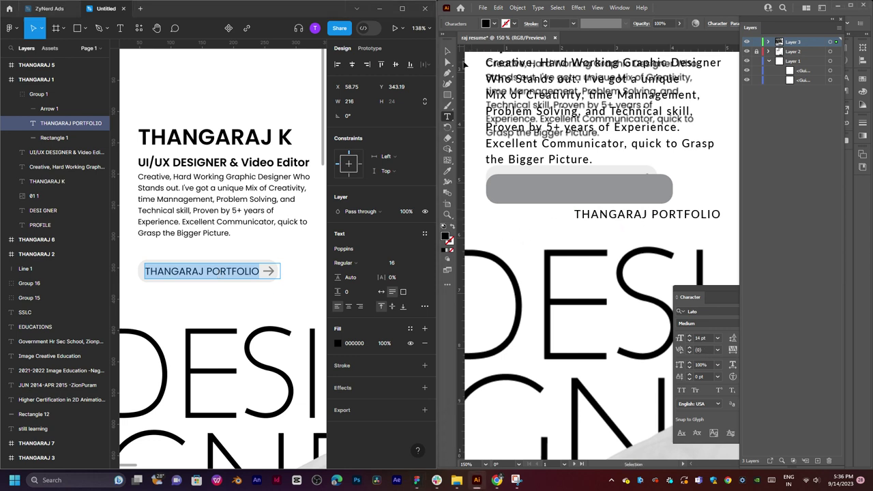
key(Escape)
drag(621, 214, 555, 193)
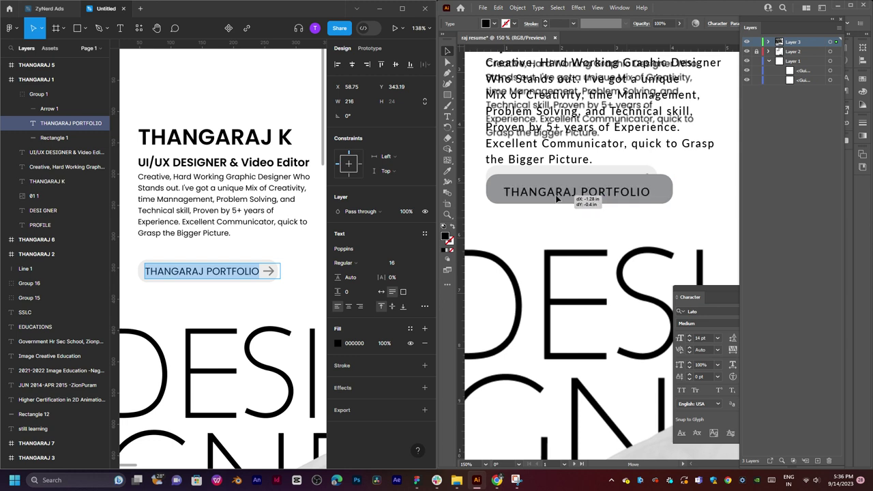
Set the label's tracking to 0 and its font style to Bold.
double_click(556, 197)
key(ctrl+a)
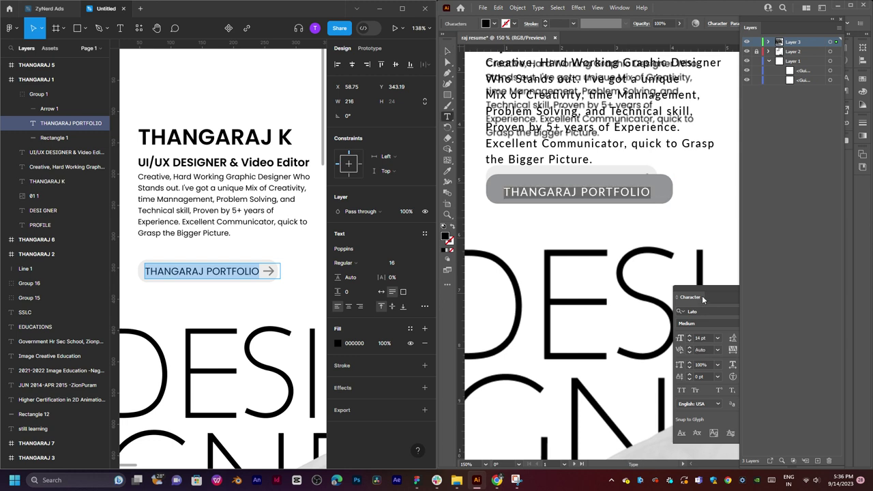
drag(707, 291, 636, 286)
click(700, 346)
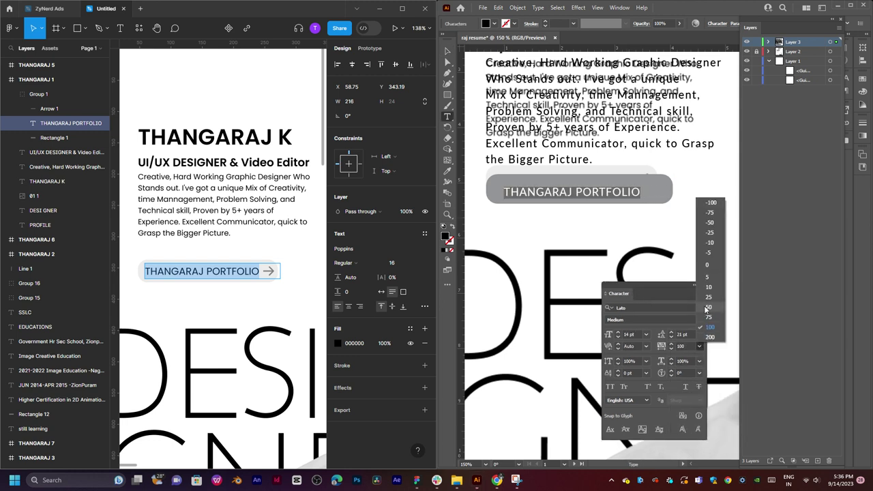
click(710, 263)
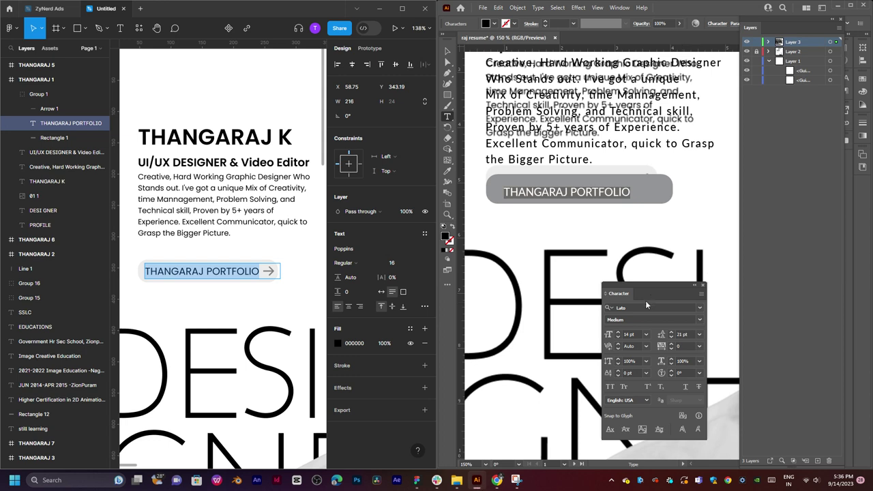
click(700, 320)
click(635, 395)
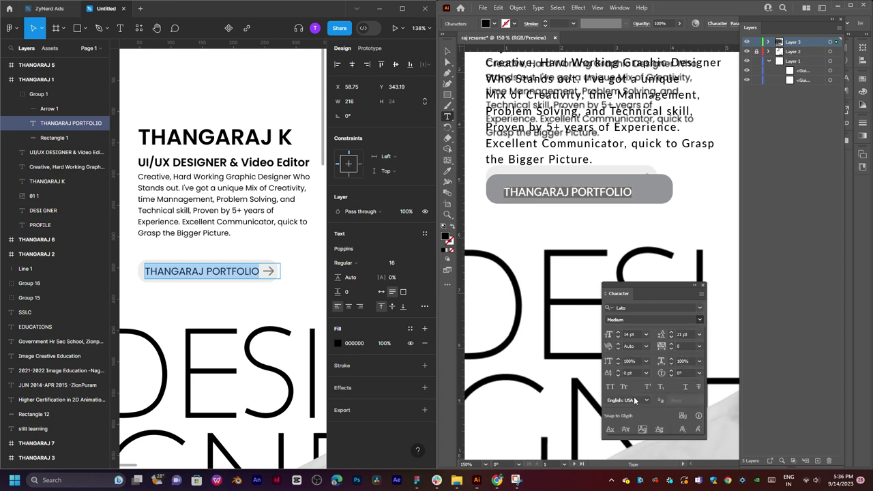
Nudge the PORTFOLIO label left and right until it is centred on the grey pill.
click(586, 203)
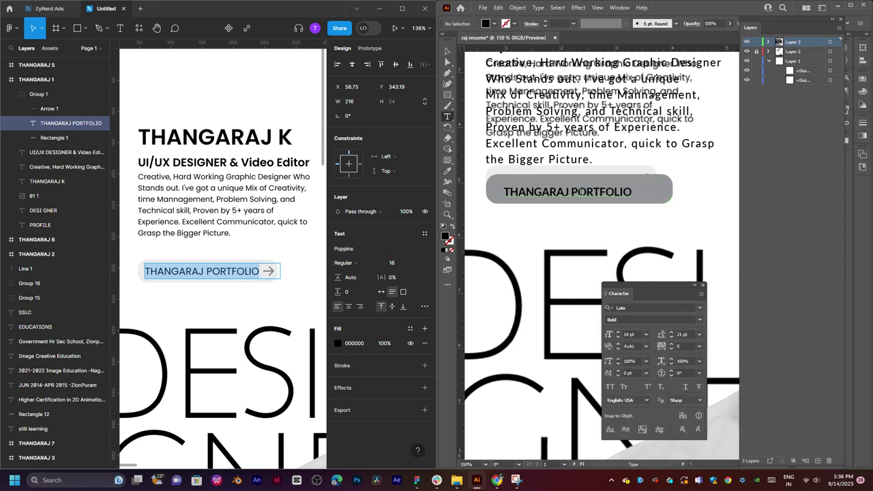
key(v)
drag(564, 201, 556, 192)
click(710, 196)
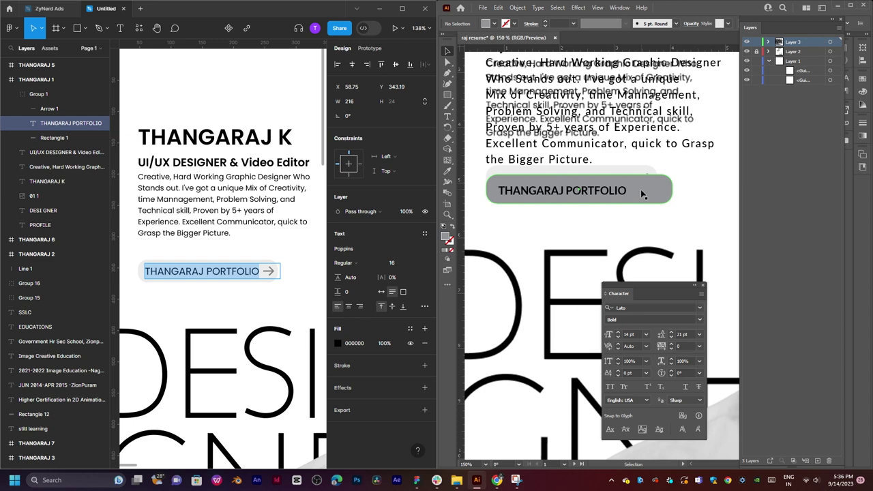
drag(620, 194, 624, 194)
Zoom out and pan down to the large DESIGNER lettering beside the photo.
click(697, 223)
scroll(668, 172, down, 4)
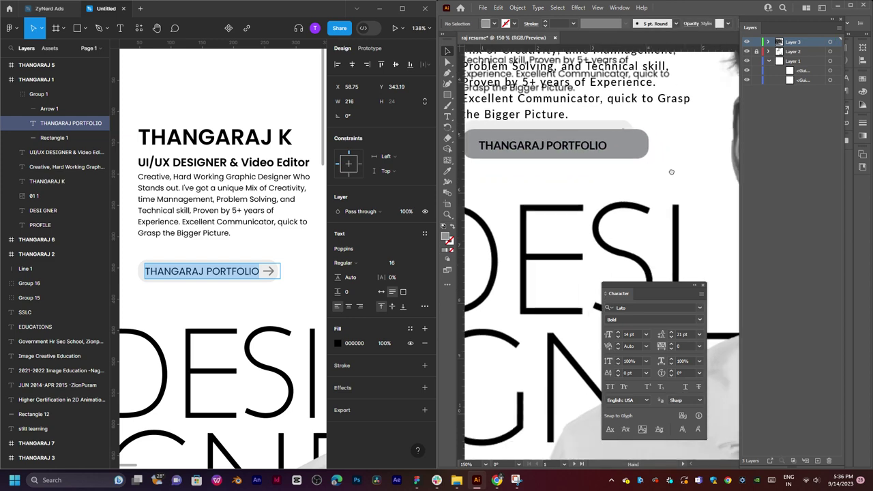
scroll(660, 191, down, 3)
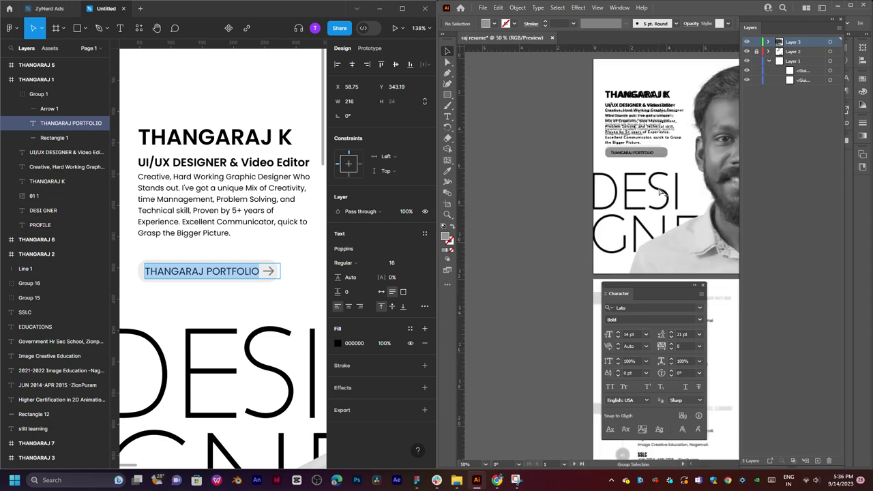
scroll(618, 250, up, 1)
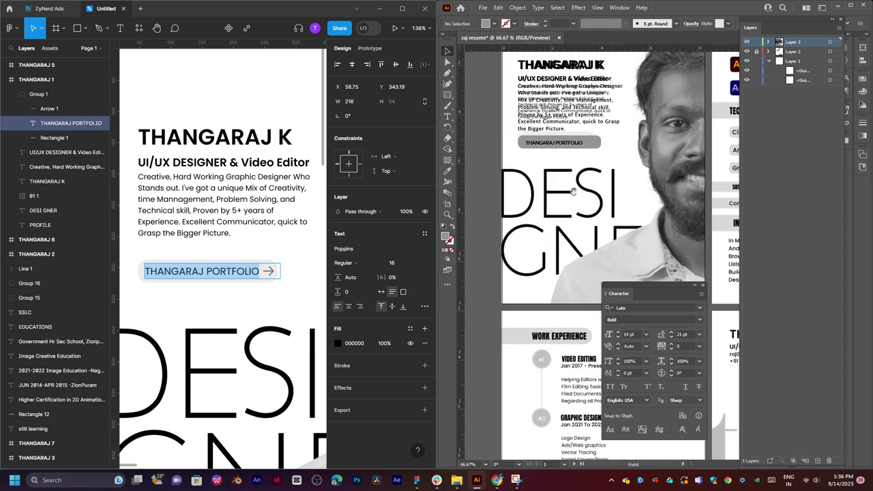
mouse_move(612, 197)
mouse_down()
mouse_move(595, 182)
mouse_move(621, 202)
mouse_up()
scroll(595, 181, up, 1)
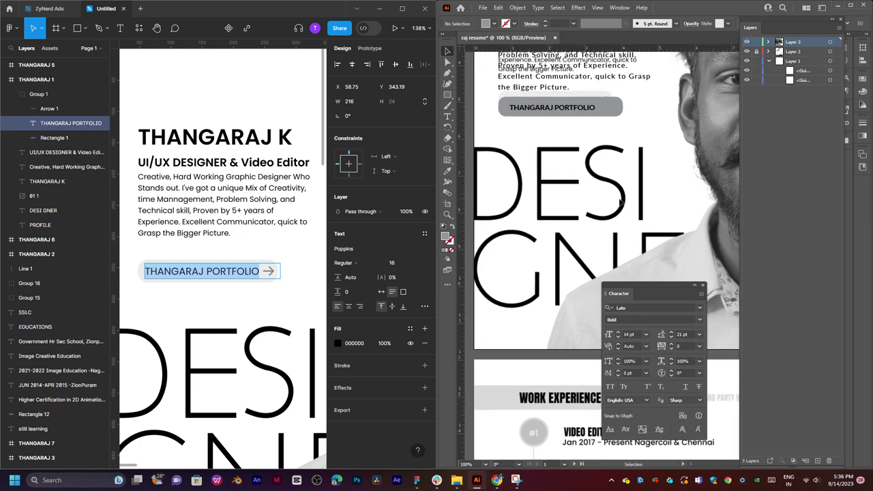
Type DESIGNER into a new text object over the traced lettering.
key(t)
click(564, 200)
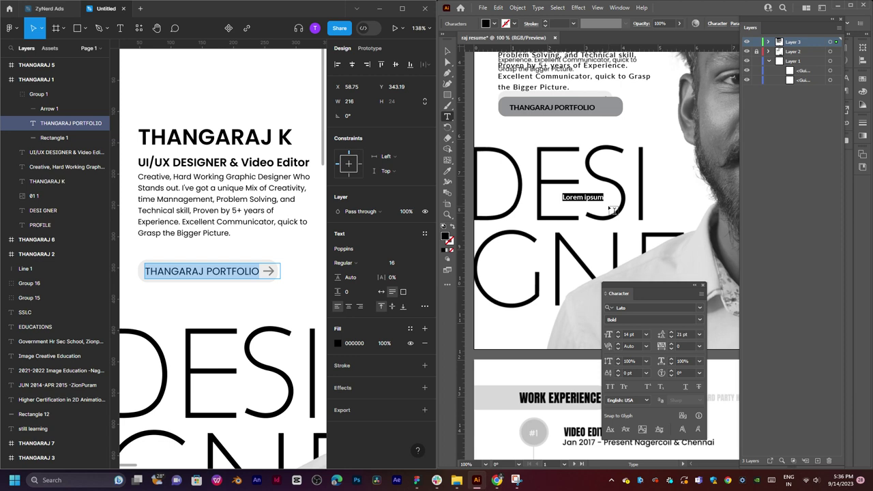
text(de)
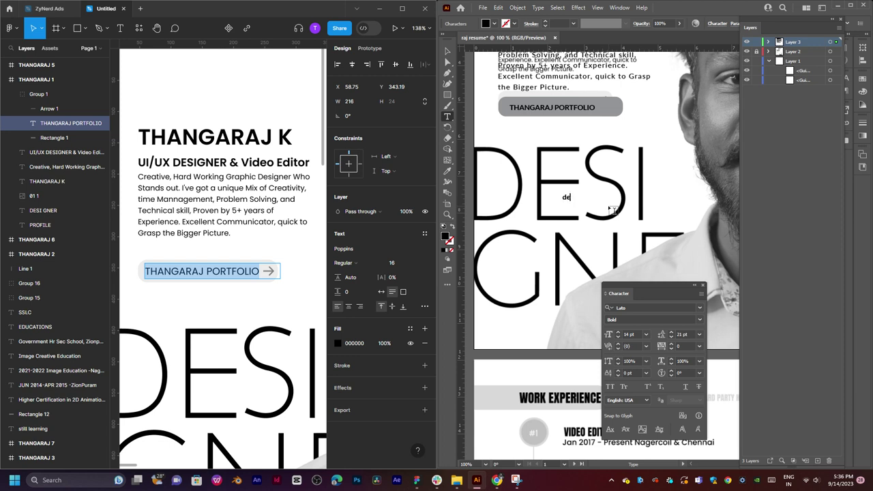
key(ctrl+a)
text(DESIGNER)
scroll(616, 199, up, 2)
scroll(618, 194, down, 2)
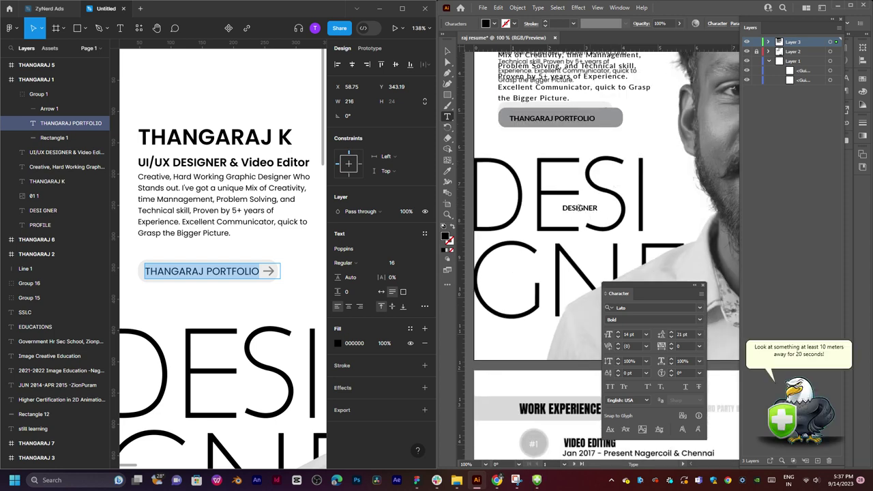
Break the heading into DESI and GNER lines at 72 pt, auto leading, all caps.
click(579, 208)
key(Return)
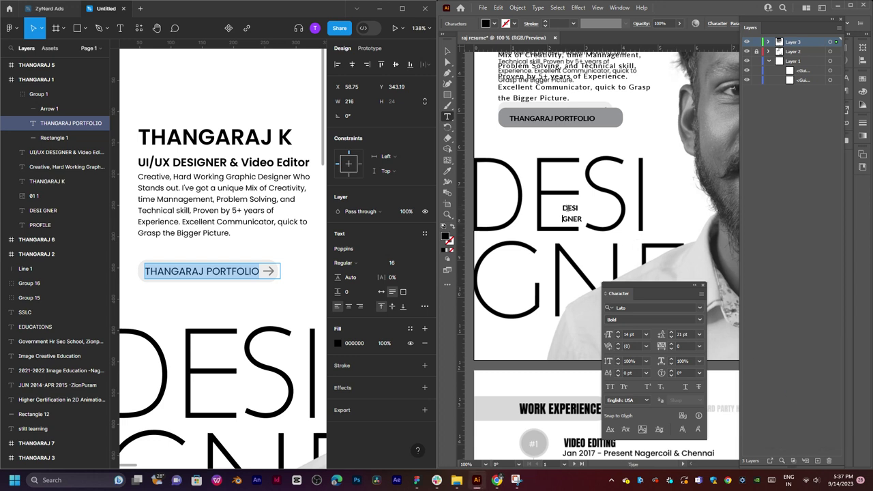
key(ctrl+a)
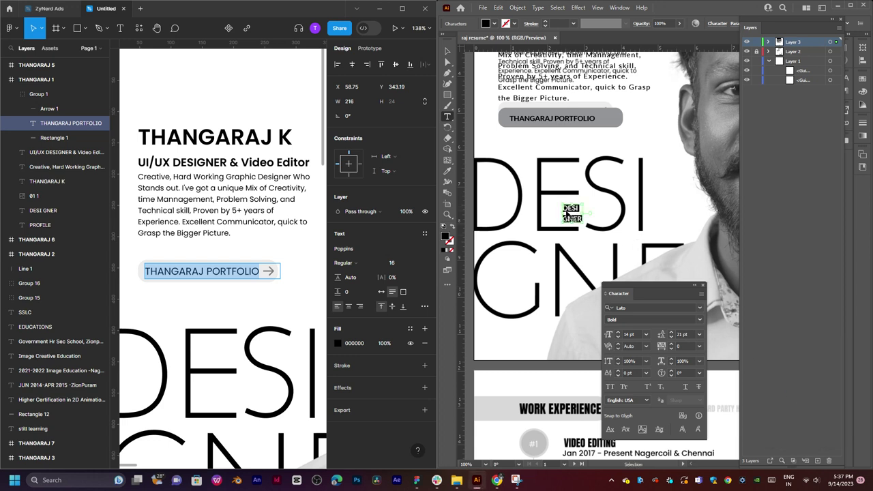
click(646, 334)
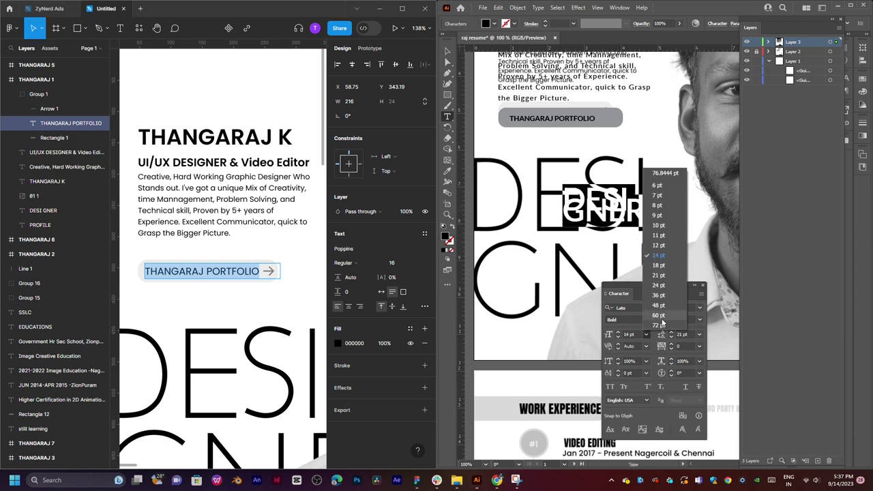
click(658, 325)
click(700, 334)
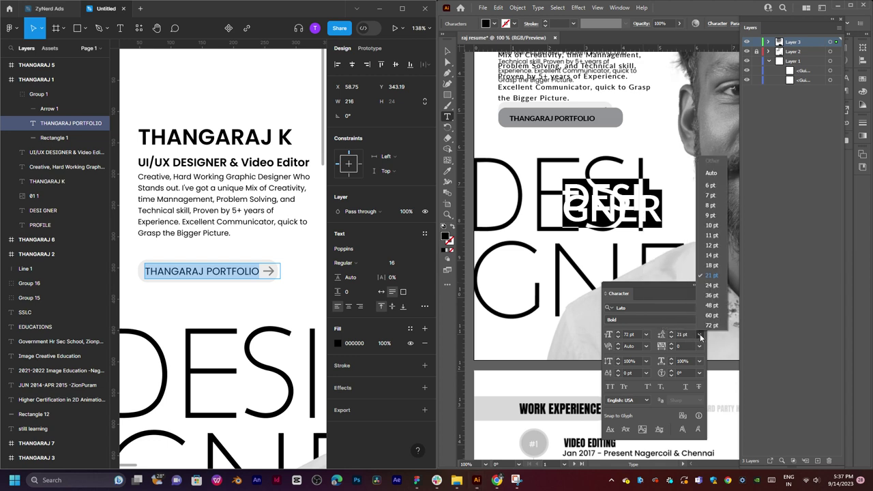
click(710, 172)
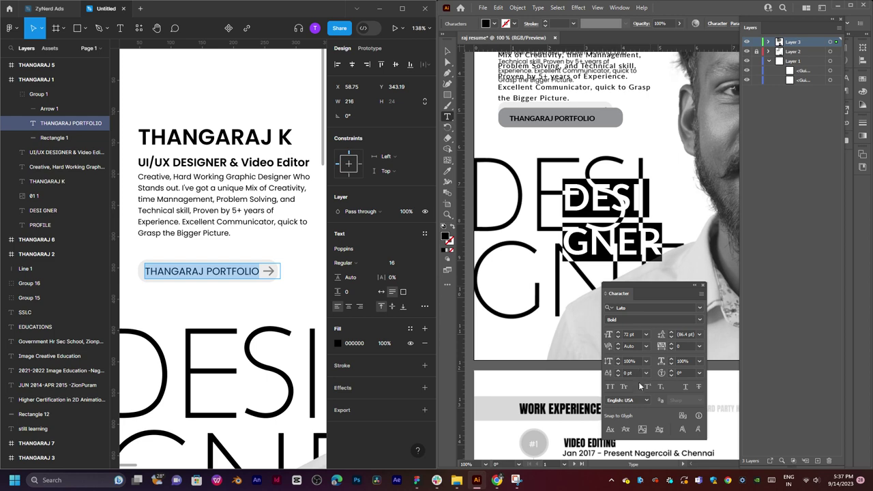
click(610, 387)
click(593, 210)
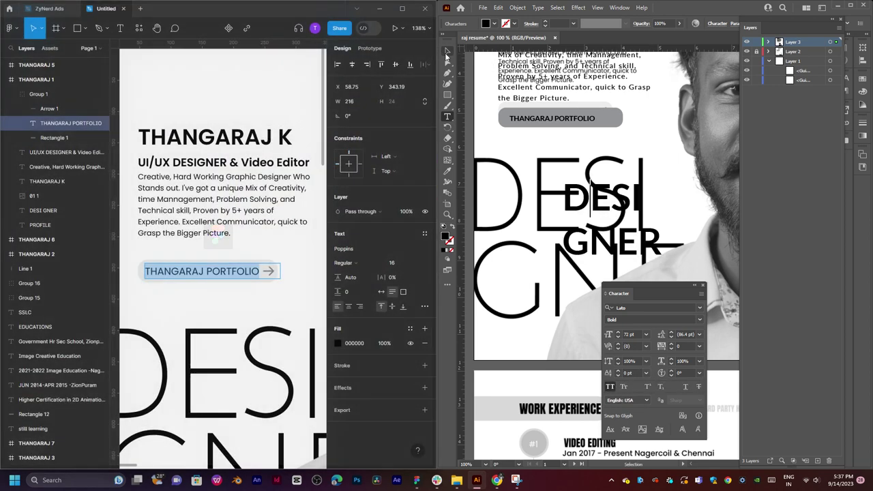
Align the DESI GNER heading over the traced lettering and select all its text.
key(Escape)
drag(624, 252, 793, 288)
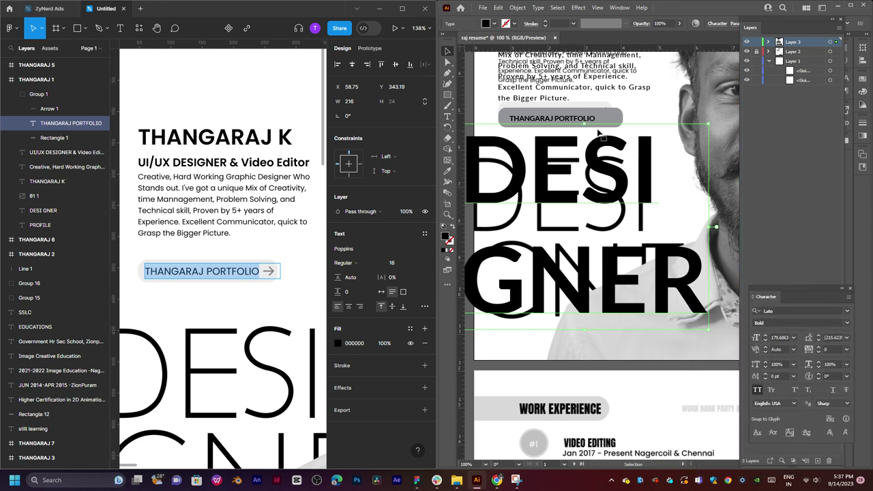
drag(593, 167, 609, 193)
double_click(610, 191)
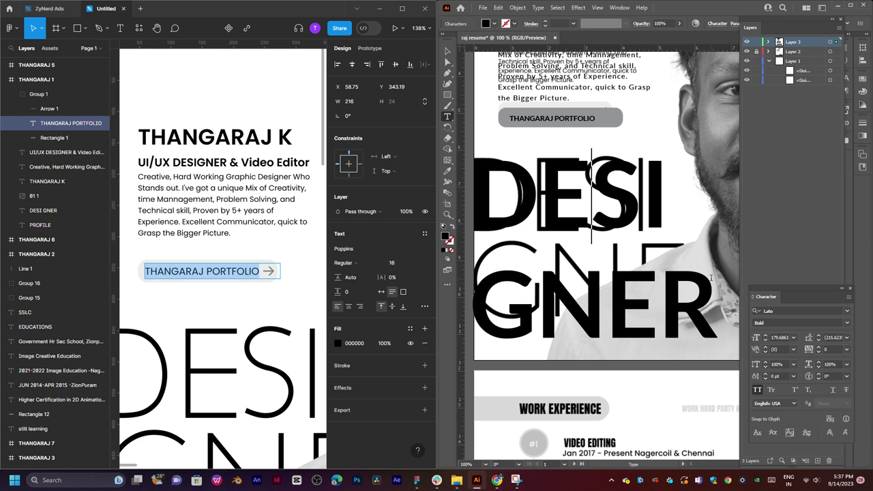
double_click(622, 185)
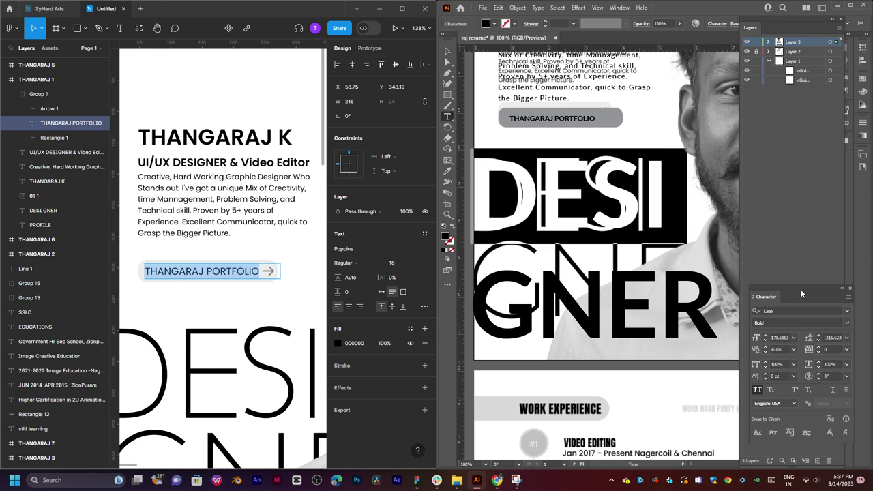
drag(801, 290, 664, 62)
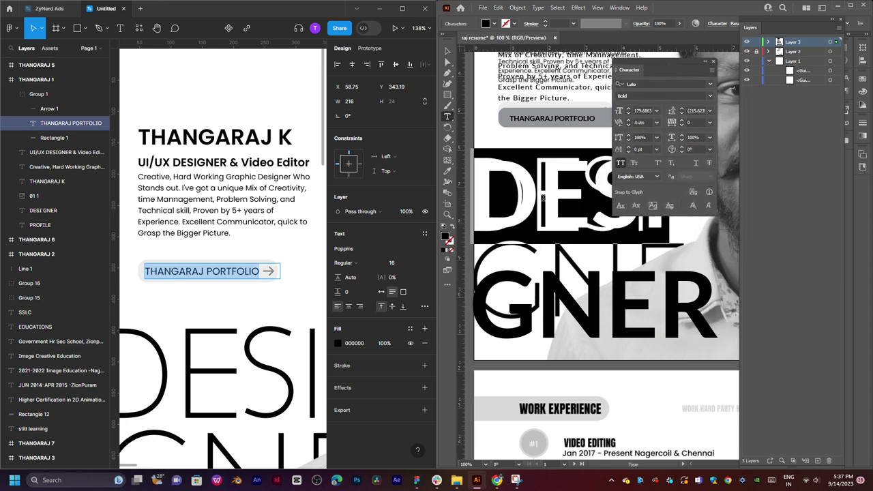
key(ctrl+a)
click(710, 84)
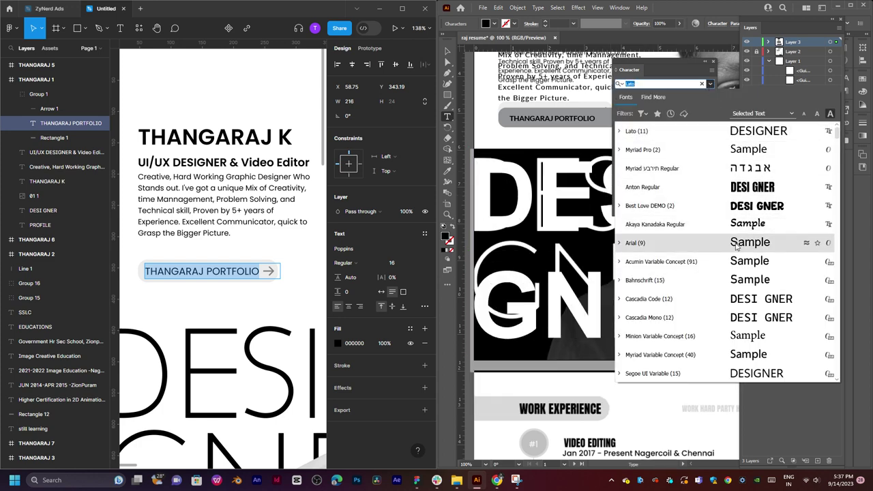
Scroll the font list and apply Eras Light ITC to the heading.
scroll(736, 247, down, 4)
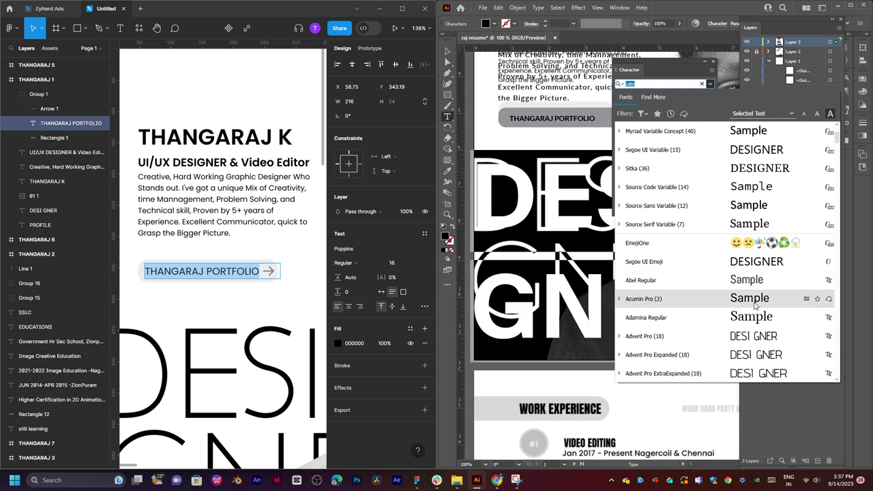
scroll(752, 282, down, 1)
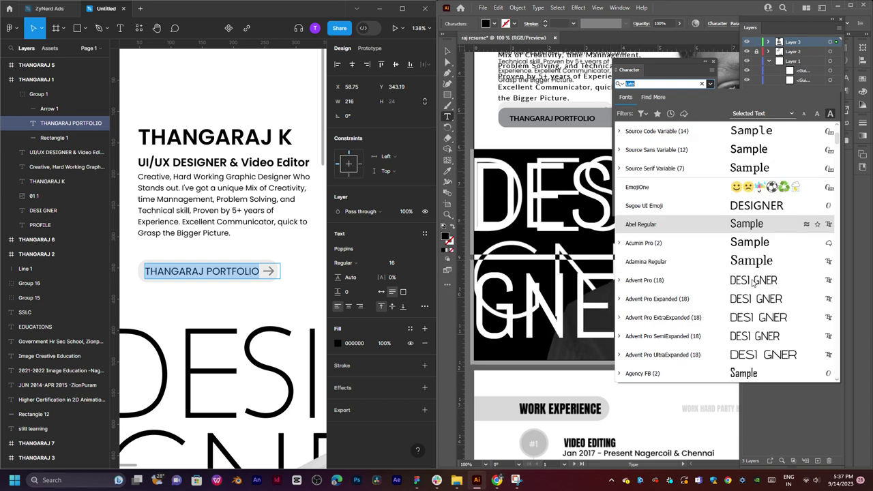
scroll(752, 282, down, 3)
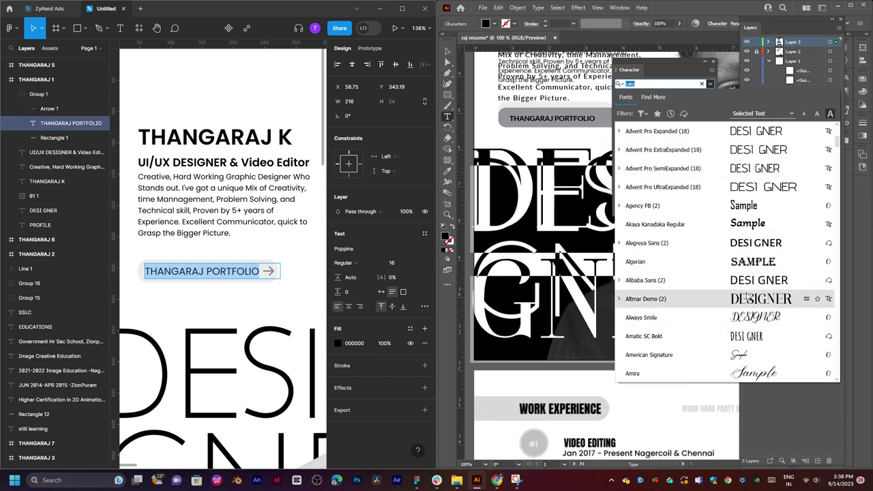
scroll(748, 300, down, 5)
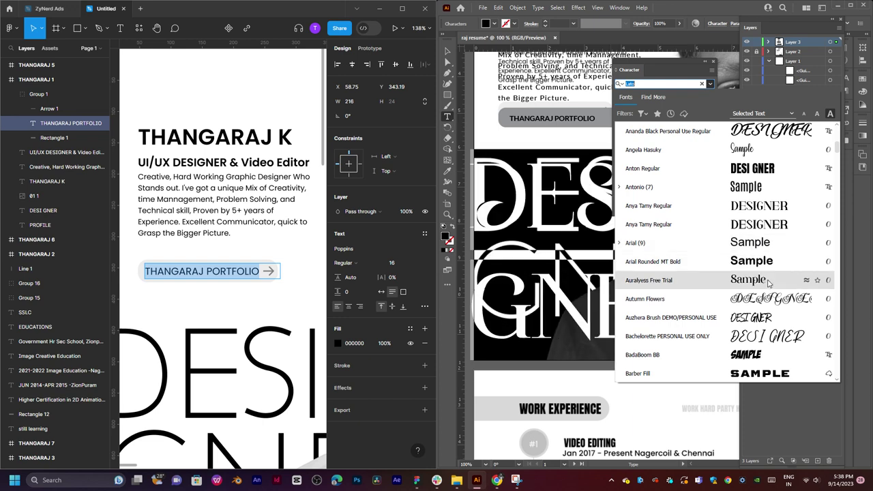
scroll(757, 210, down, 5)
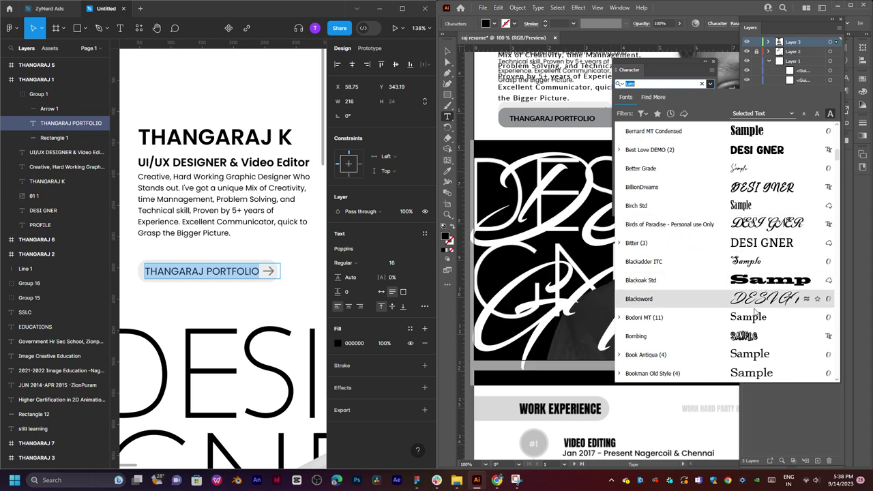
scroll(756, 327, down, 5)
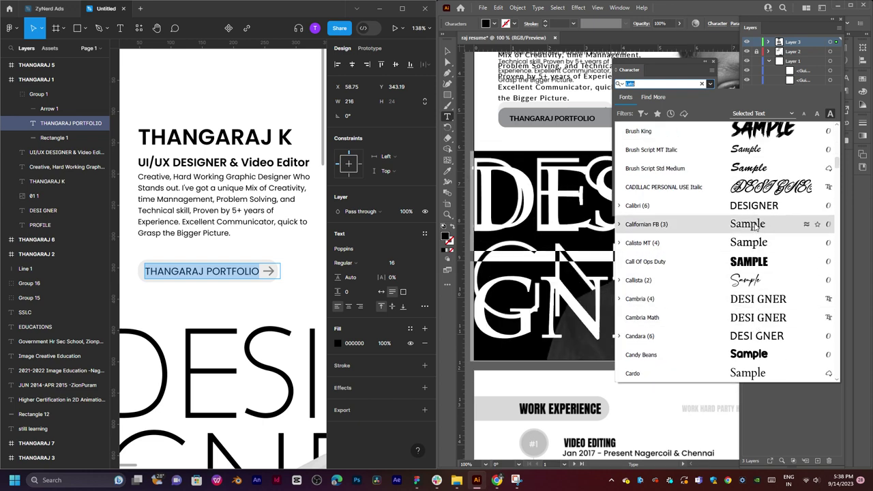
scroll(750, 307, down, 3)
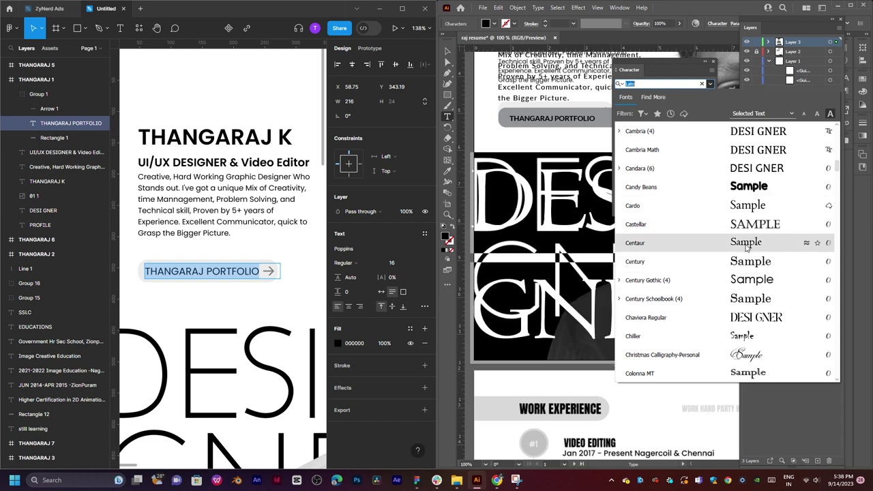
scroll(748, 249, down, 2)
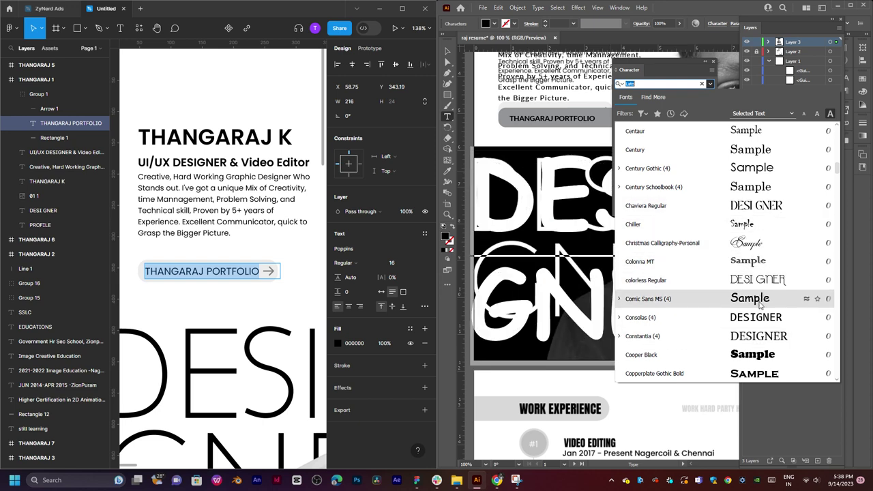
scroll(755, 300, down, 4)
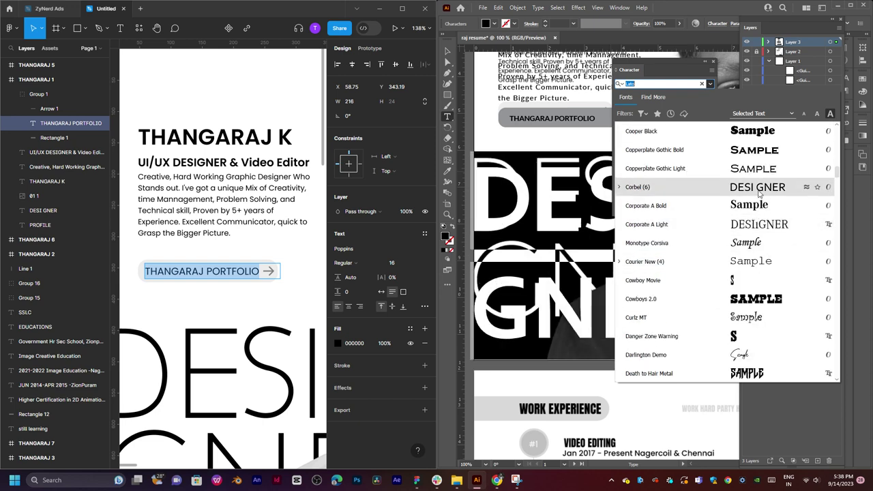
scroll(762, 229, down, 5)
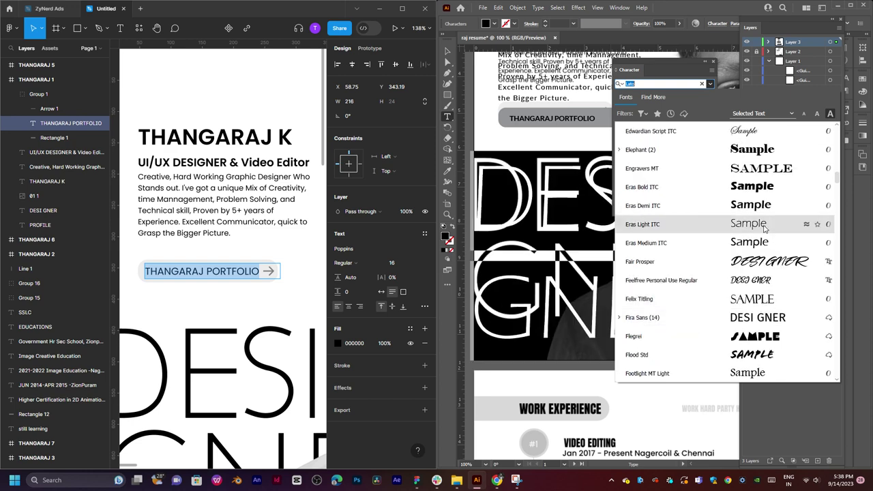
click(764, 229)
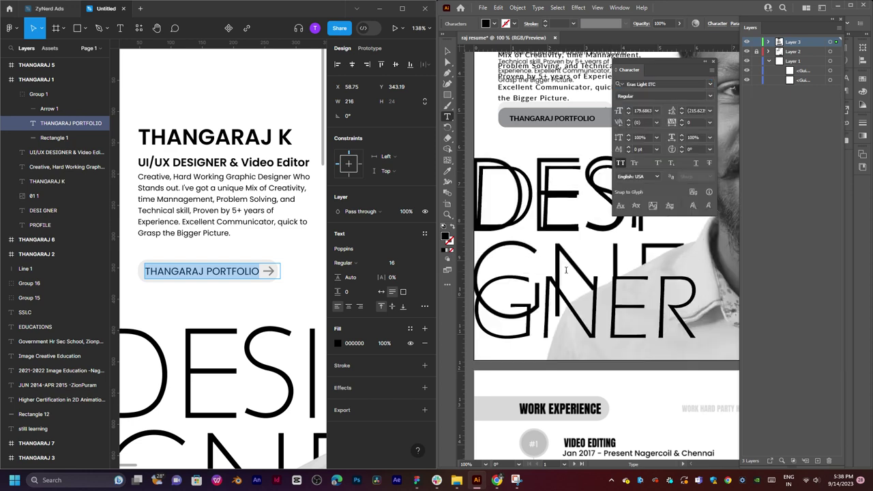
Reselect the heading text and browse further down the font list for a closer match.
triple_click(565, 270)
click(711, 84)
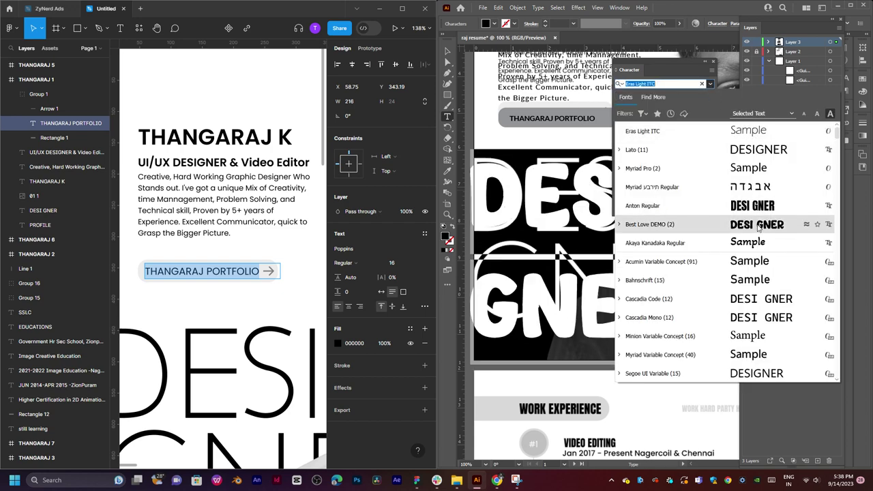
scroll(764, 270, down, 10)
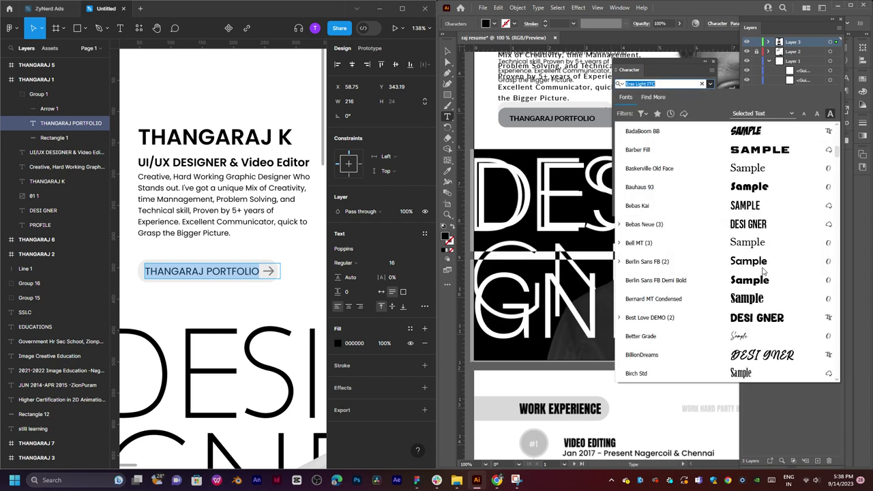
scroll(766, 266, down, 10)
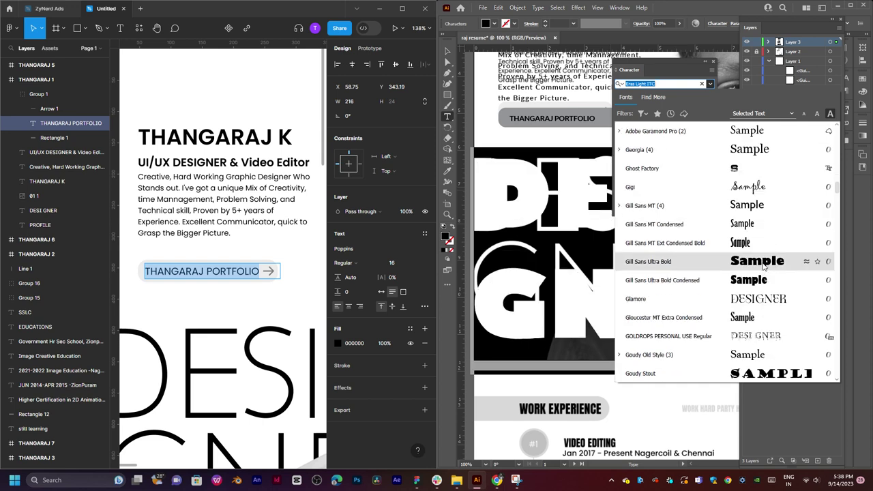
scroll(763, 266, down, 3)
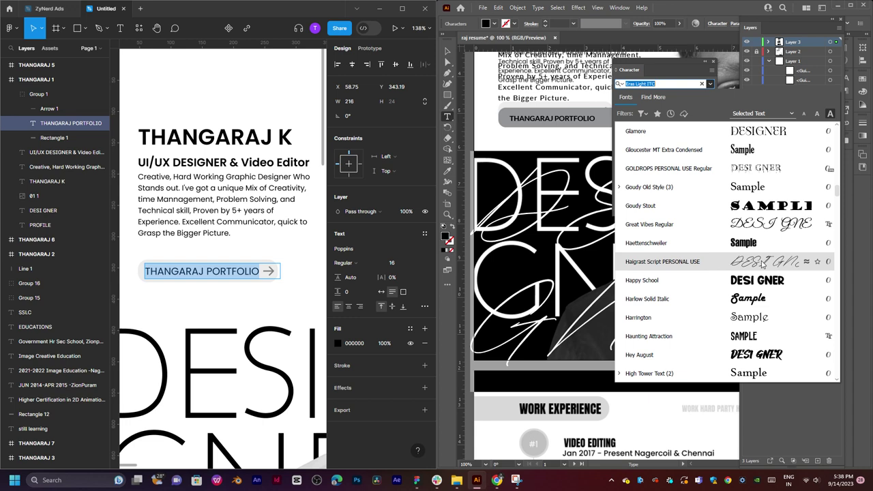
scroll(763, 267, down, 10)
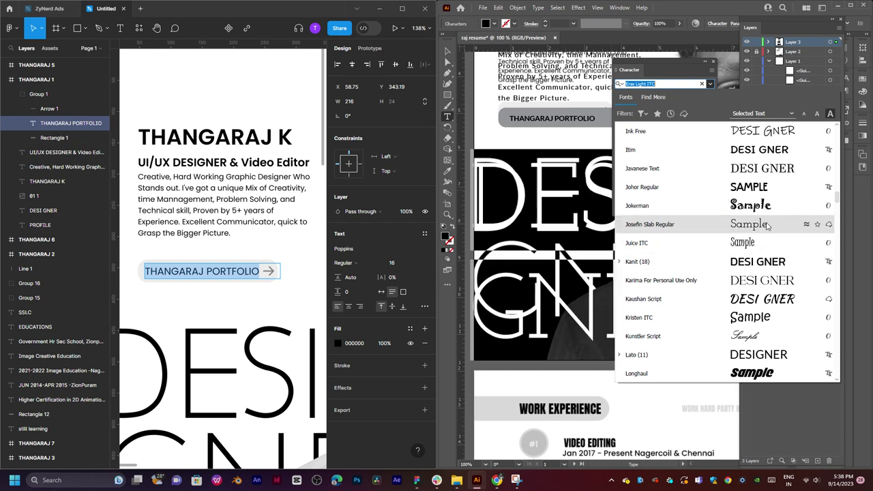
scroll(754, 328, down, 2)
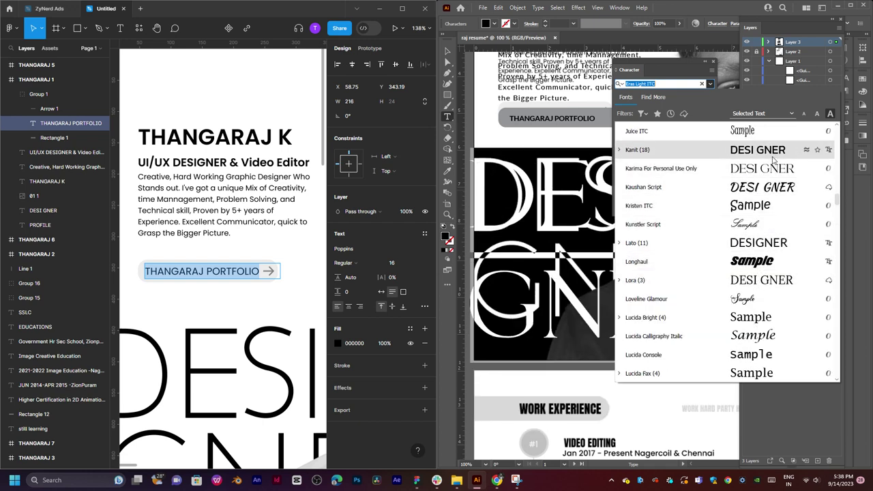
scroll(768, 319, down, 8)
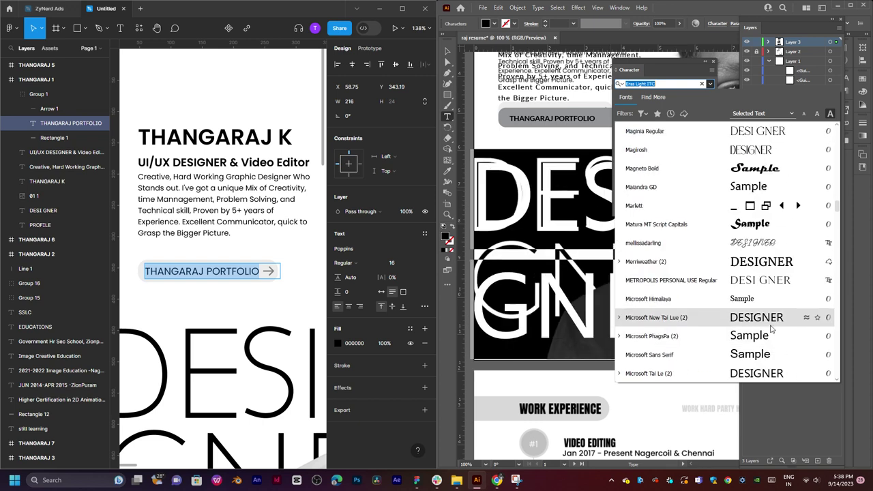
Look up the Queensides font in Figma, apply Queensides Light, and nudge the heading into place.
click(227, 369)
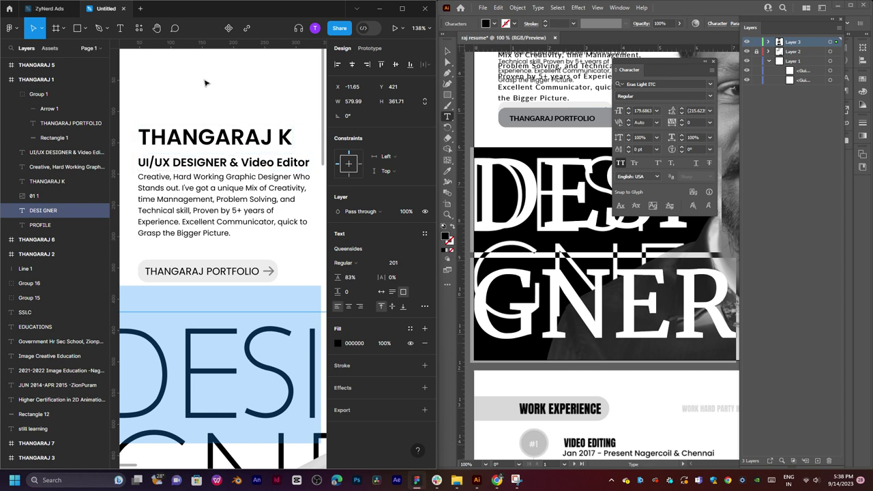
click(348, 250)
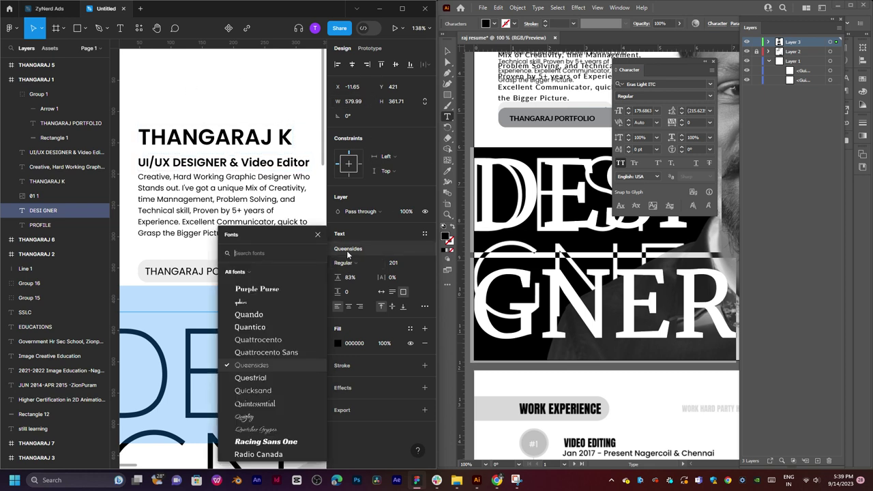
click(664, 83)
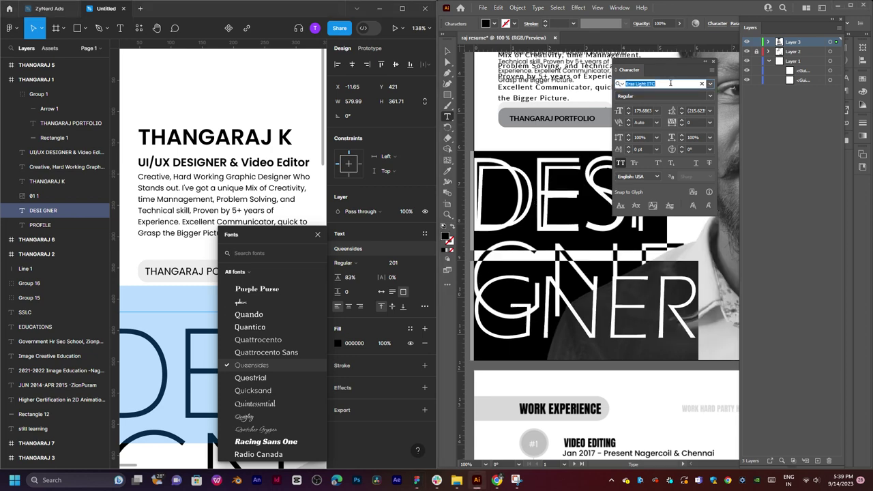
text(QU)
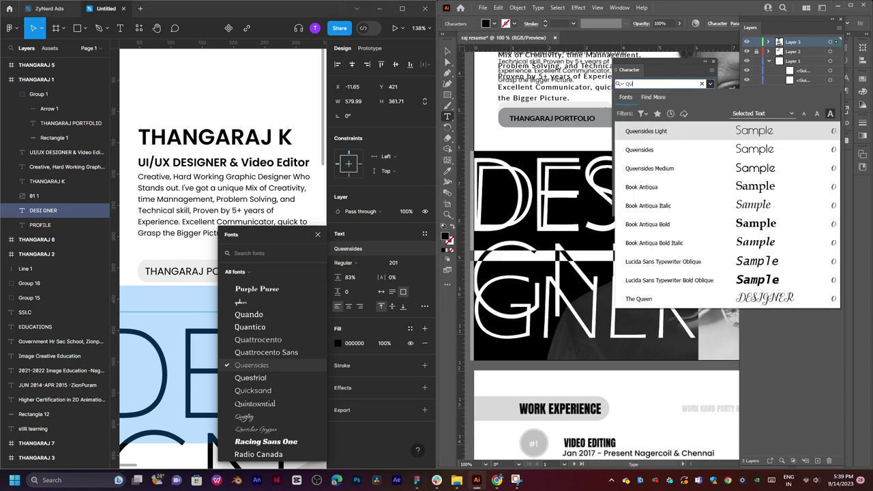
text(EEM)
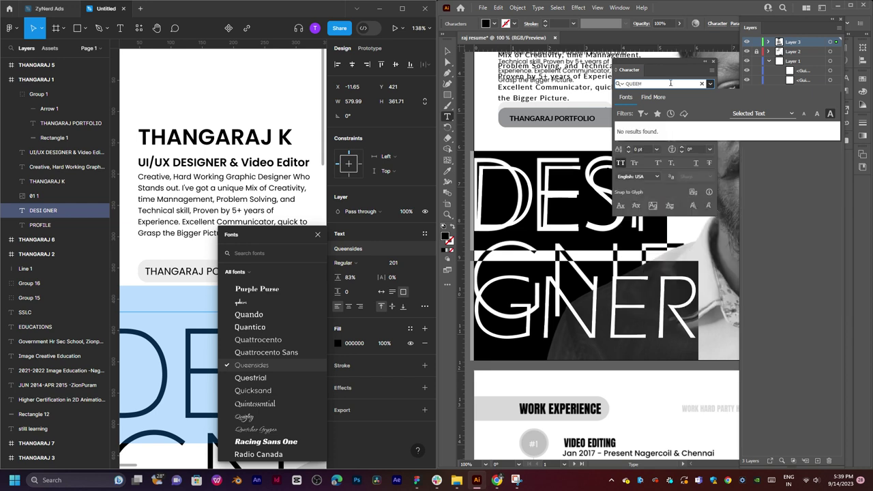
key(BackSpace)
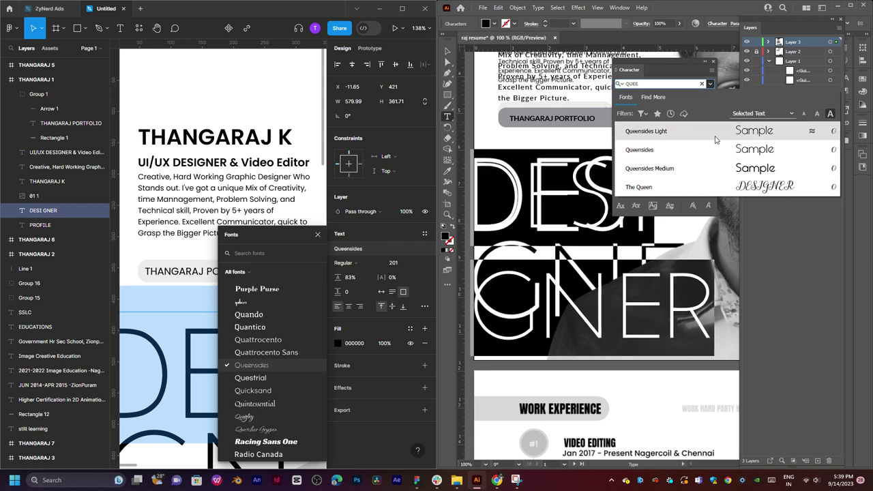
click(713, 131)
key(Escape)
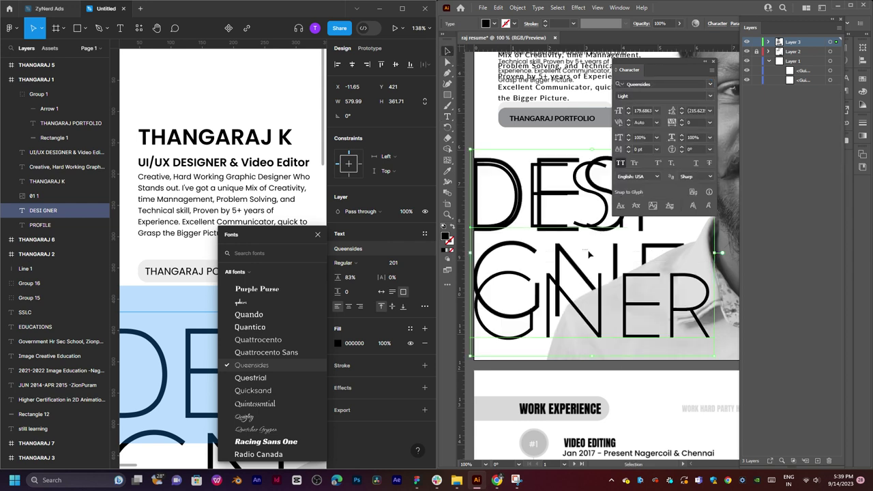
drag(590, 254, 605, 288)
Select all the DESIGNER text and step its leading down to 145 pt.
double_click(609, 290)
key(ctrl+a)
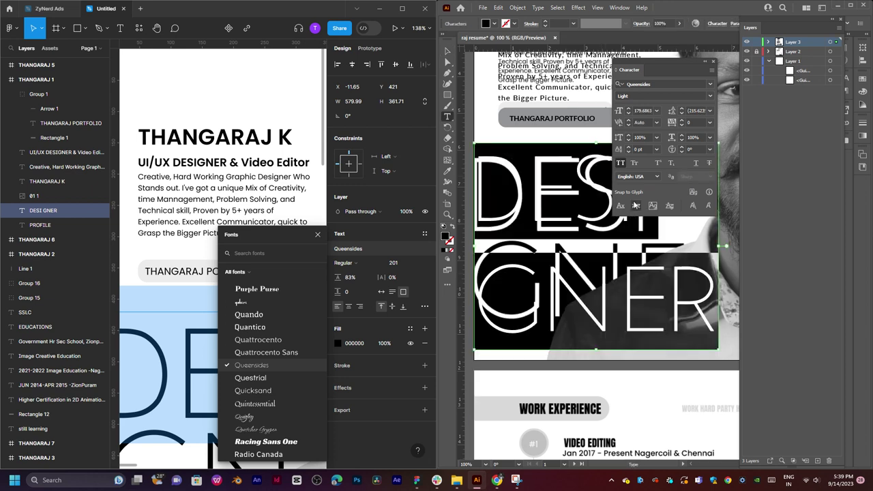
click(710, 111)
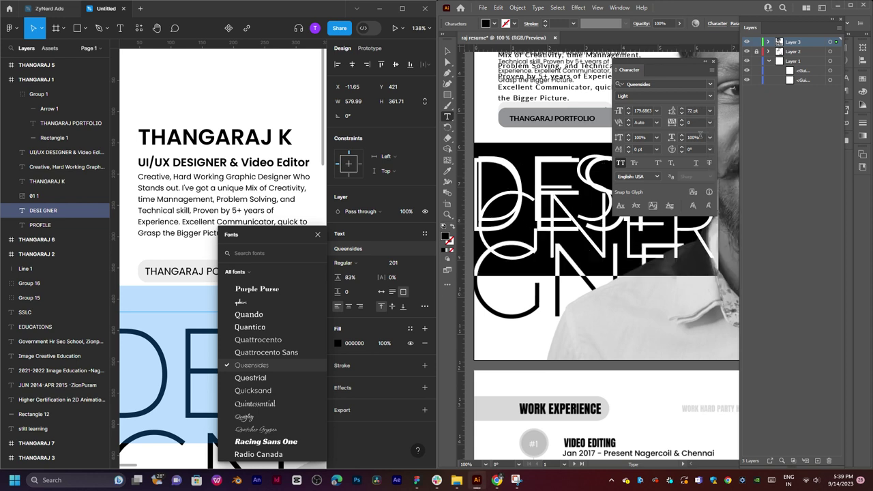
click(688, 112)
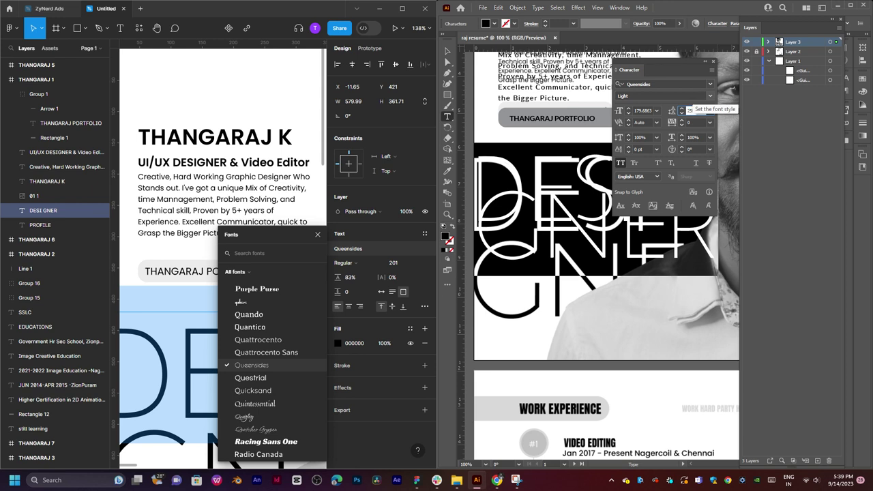
key(Return)
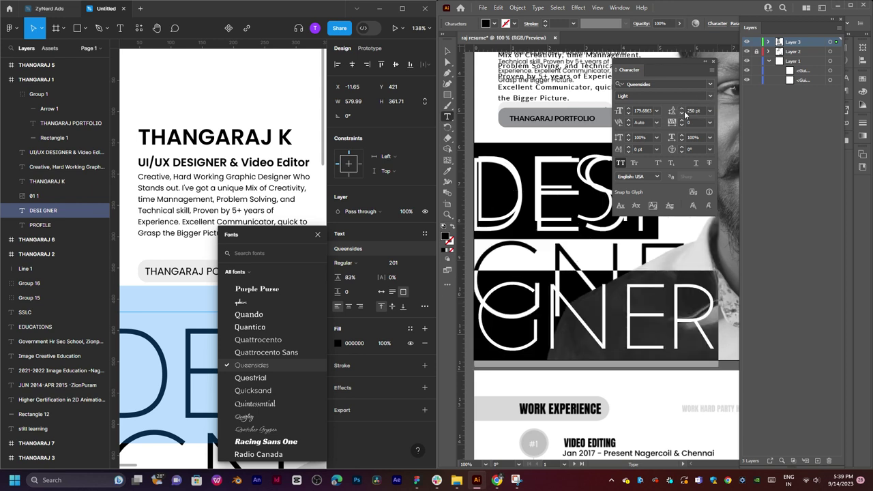
click(676, 113)
click(691, 110)
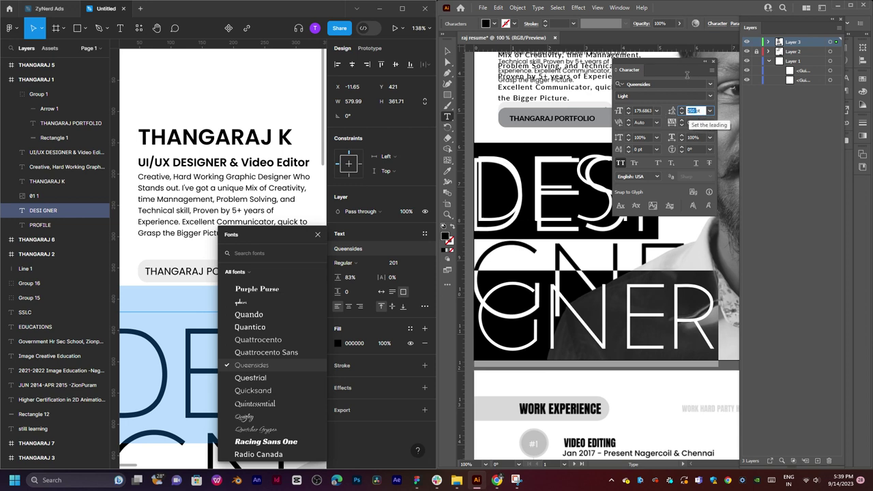
double_click(694, 109)
key(Down)
key(Down)
key(Down)
key(Down)
key(Down)
key(Down)
key(Down)
key(Down)
key(Down)
key(Down)
key(Down)
key(Down)
key(Down)
key(Down)
key(Down)
key(Down)
key(Down)
key(Down)
key(Down)
key(Down)
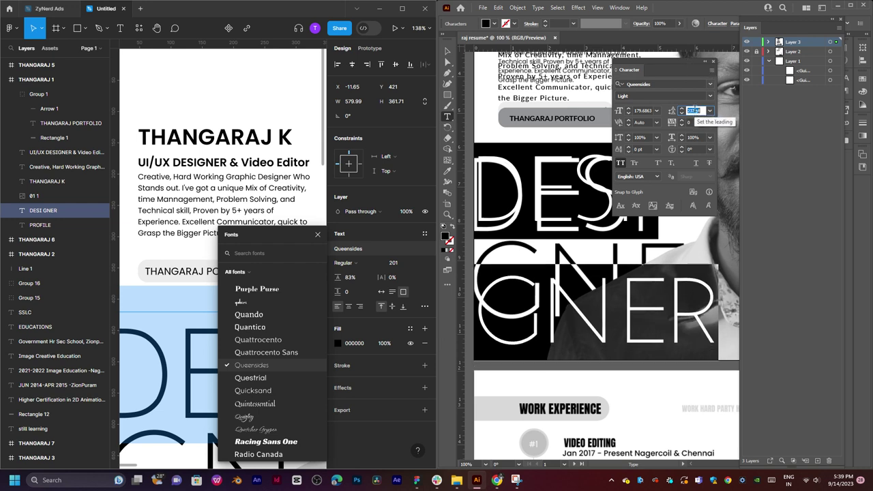
key(Down)
key(Down)
key(Down)
key(Down)
key(Down)
key(Down)
key(Down)
key(Down)
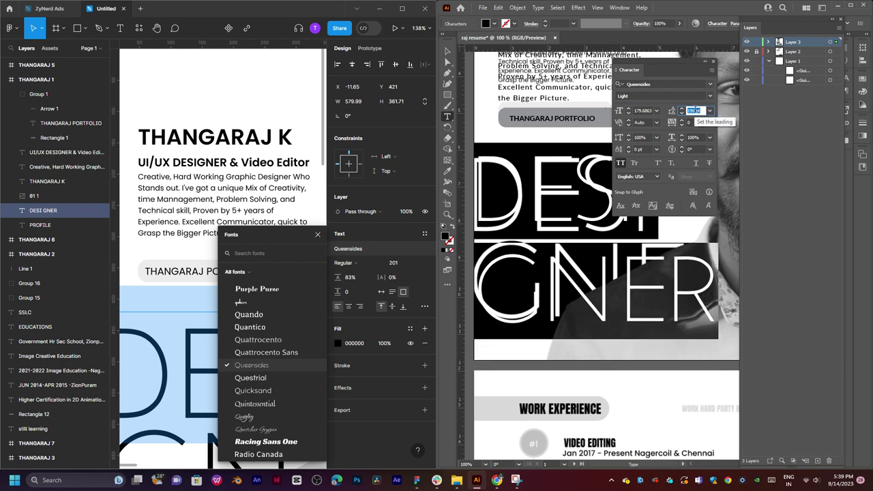
key(Down)
key(Down)
key(Down)
key(Down)
key(Down)
key(Down)
key(Down)
key(Down)
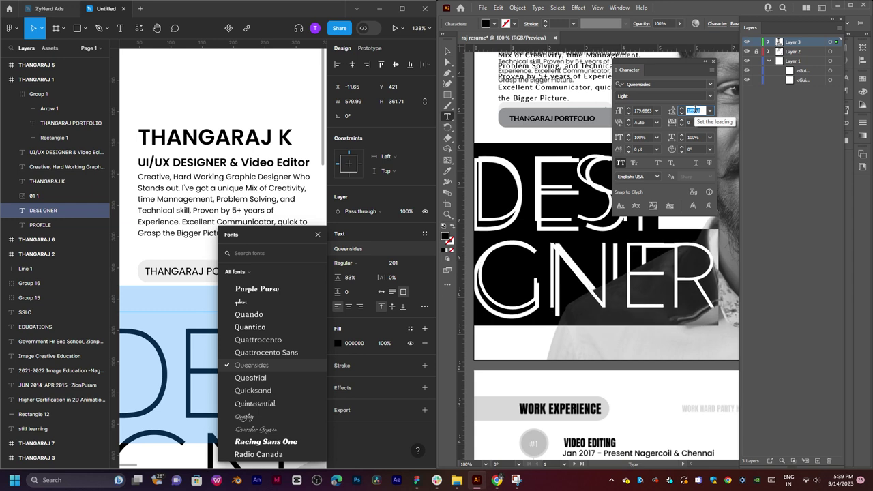
key(Down)
key(Down)
key(Down)
key(Down)
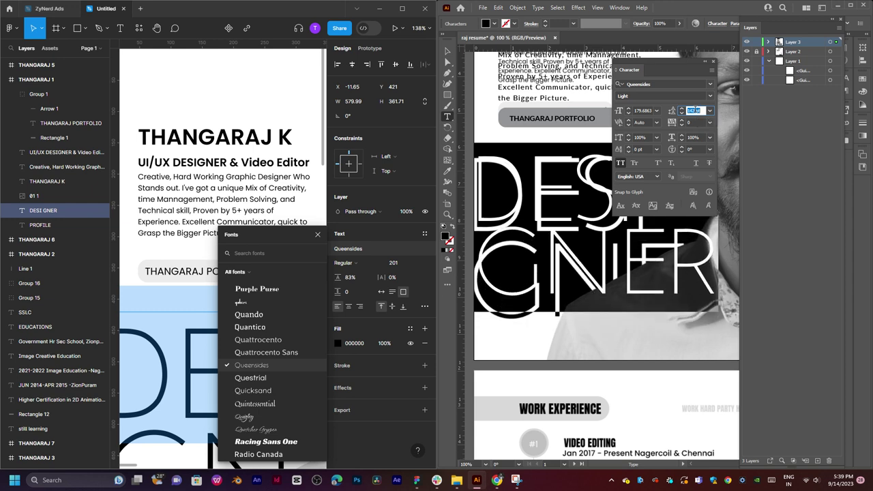
key(Down)
key(Down)
key(Down)
key(Down)
key(Down)
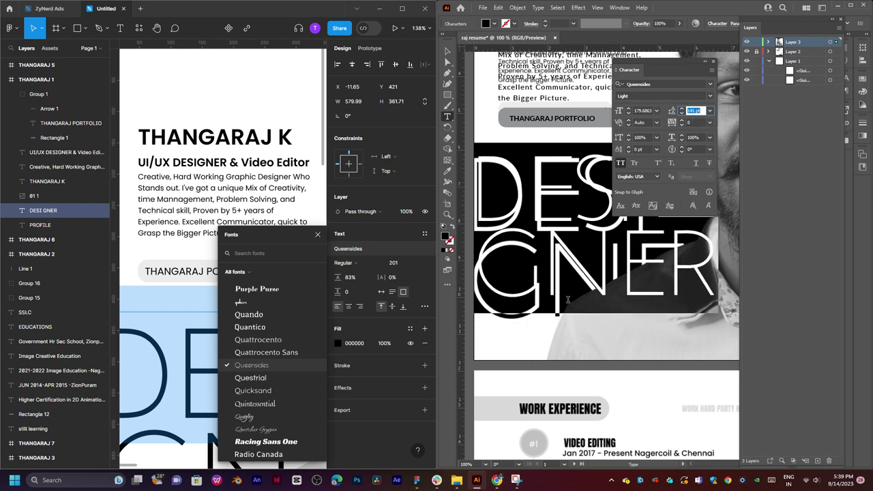
click(590, 364)
click(448, 51)
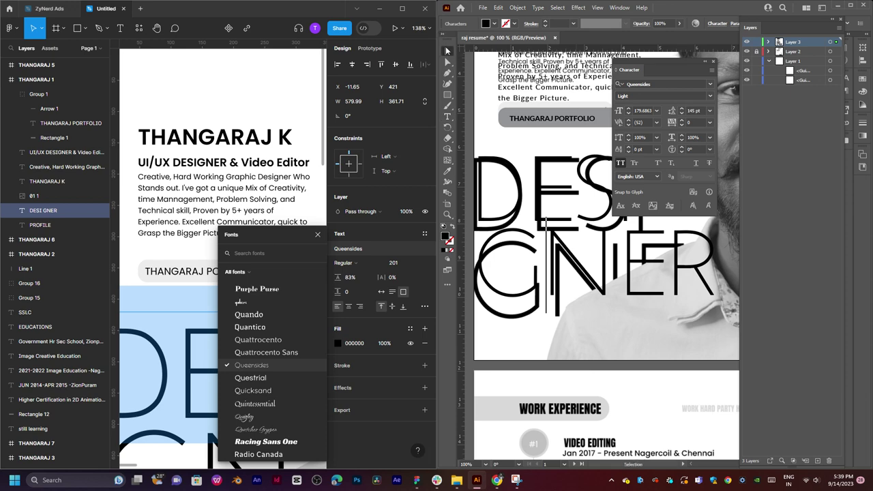
Move the DESIGNER heading slightly lower and scale it up.
click(587, 232)
drag(587, 232, 611, 273)
drag(719, 322, 744, 356)
drag(699, 307, 512, 384)
Add Layer 4 and bring the TOOLS, TECHNOLOGIES AND PROCESS header into view.
drag(696, 341, 580, 318)
mouse_move(696, 321)
mouse_down()
mouse_move(618, 321)
mouse_move(684, 316)
mouse_up()
drag(607, 205, 640, 256)
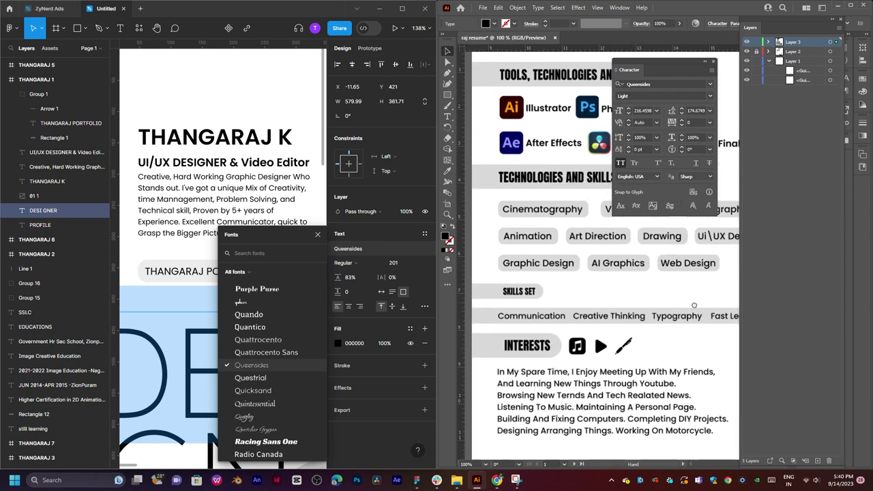
scroll(640, 257, up, 1)
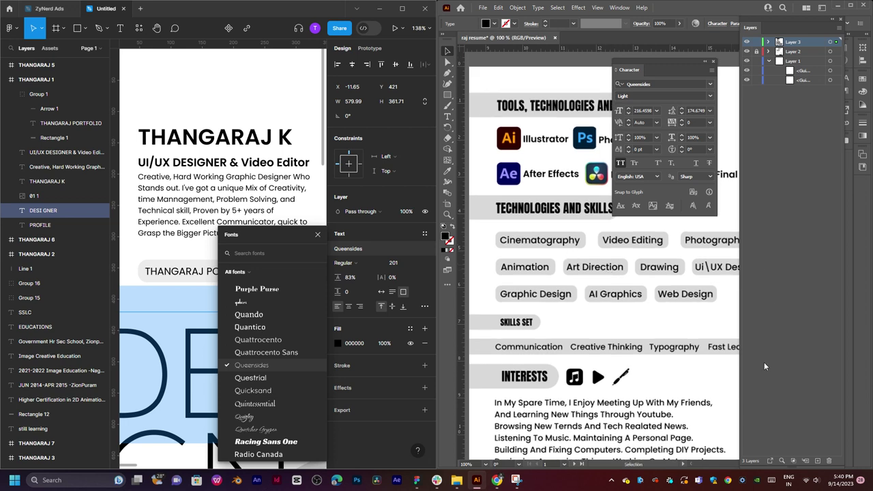
click(818, 461)
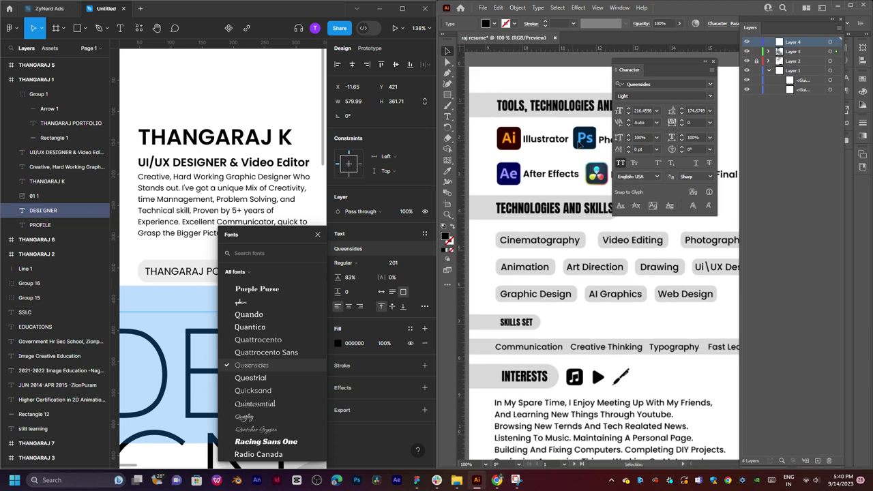
drag(652, 62, 785, 259)
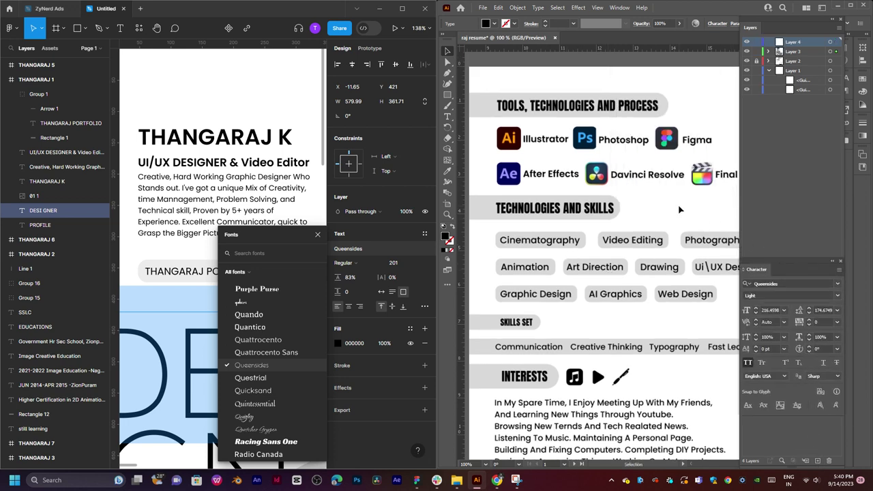
drag(680, 209, 672, 156)
scroll(672, 156, up, 5)
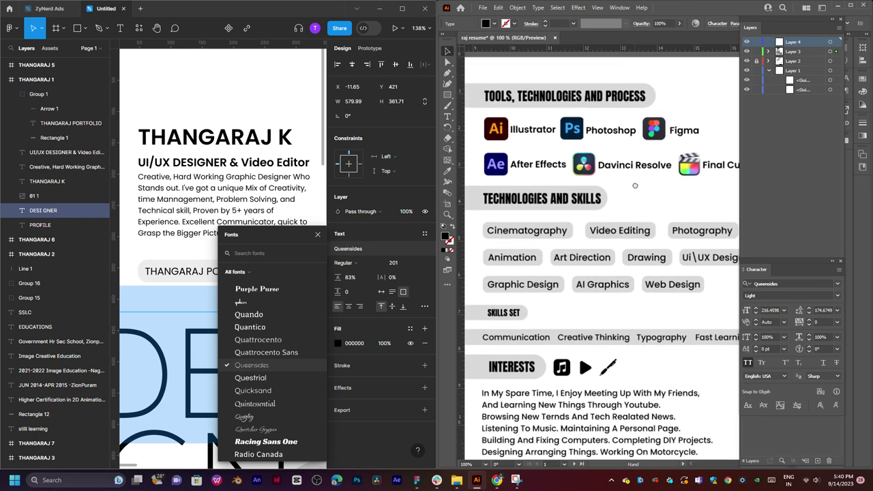
scroll(639, 173, left, 2)
drag(638, 173, 635, 176)
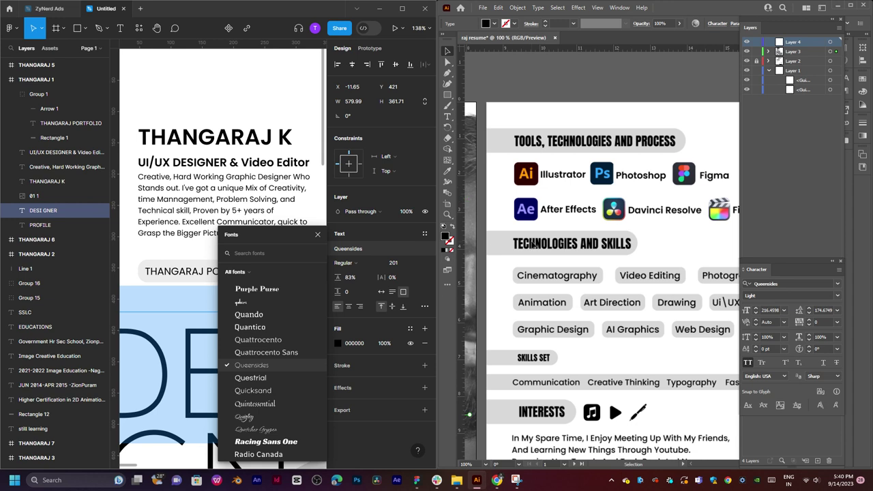
Draw a light grey bar over the TOOLS, TECHNOLOGIES AND PROCESS header.
key(m)
drag(481, 126, 677, 139)
click(452, 66)
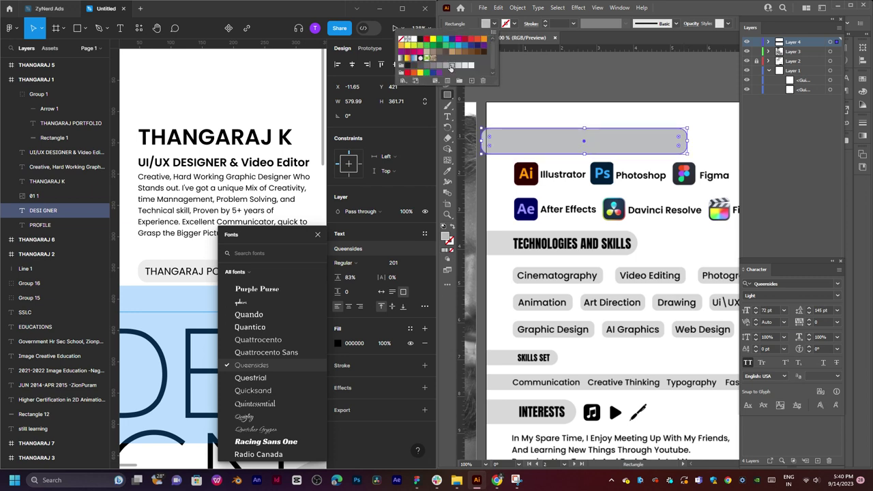
click(466, 66)
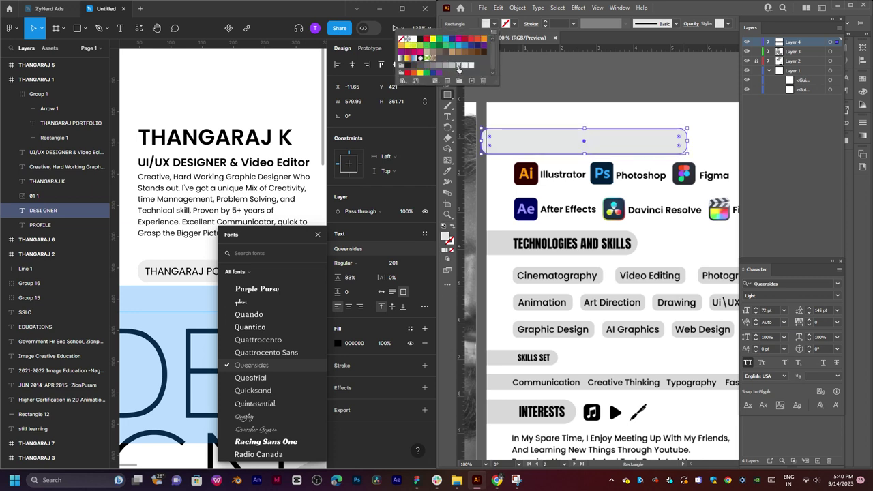
click(459, 65)
click(574, 105)
click(593, 111)
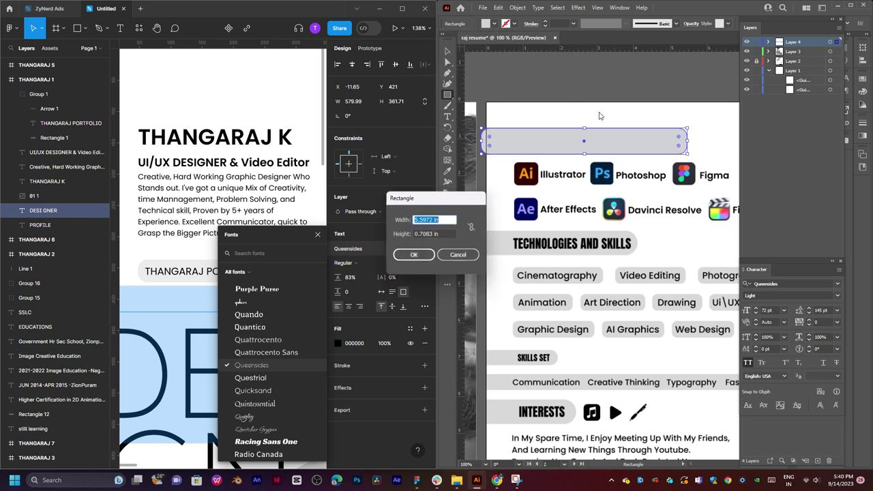
click(470, 256)
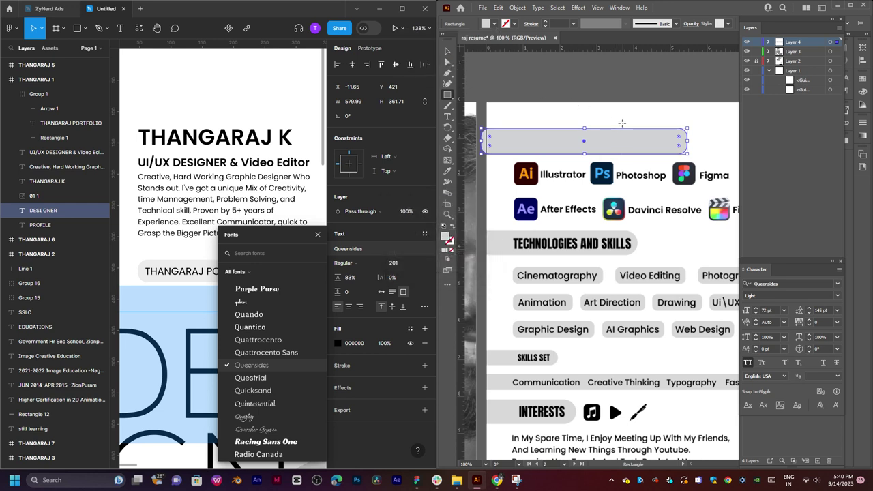
Deselect the grey bar and hide it to compare against the traced header.
key(v)
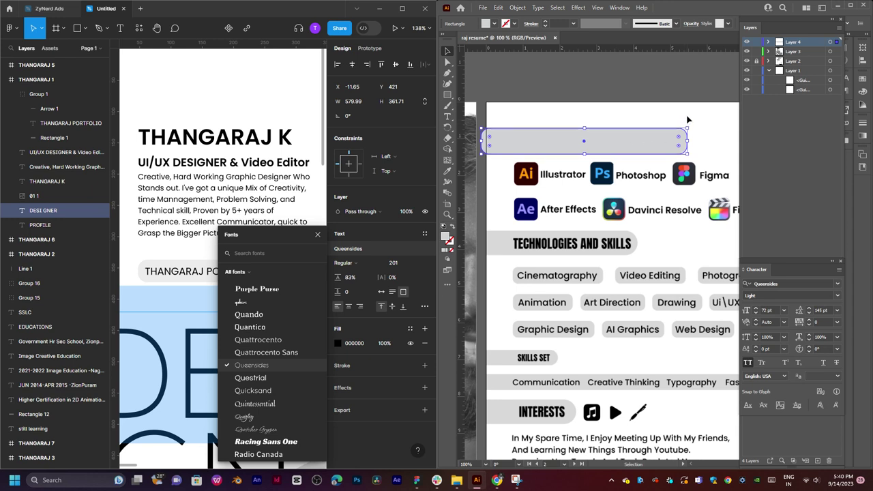
click(739, 80)
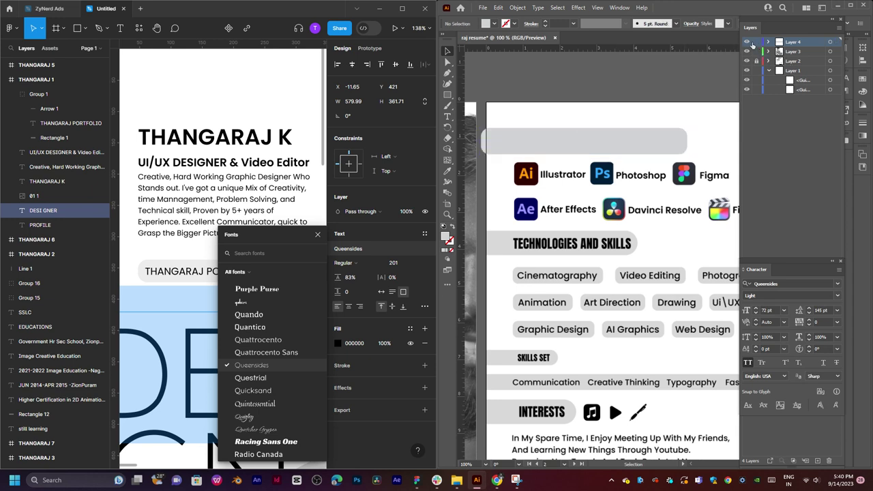
click(747, 42)
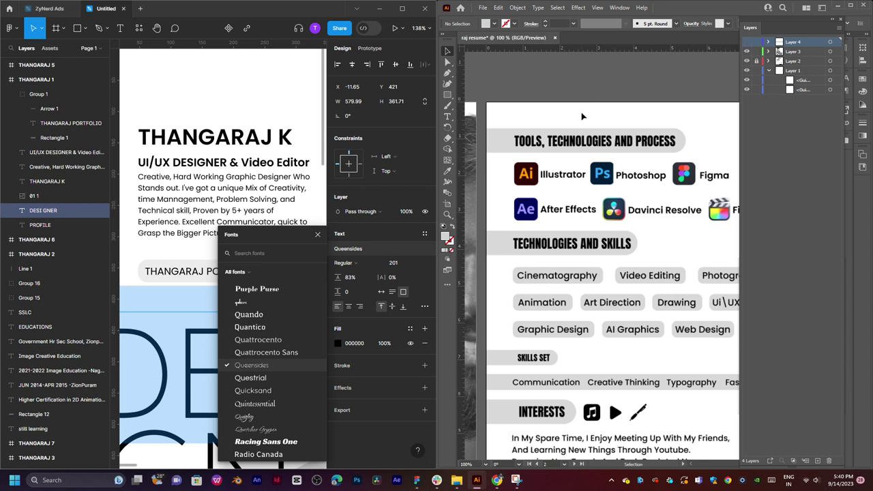
key(t)
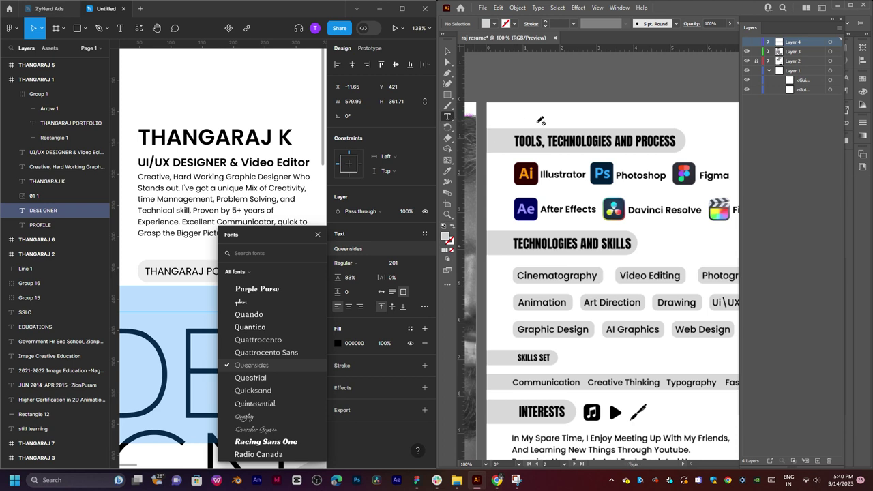
Add a new layer, hide the grey bar, and place LOREM IPSUM placeholder text at the page top.
click(818, 462)
click(769, 52)
click(812, 53)
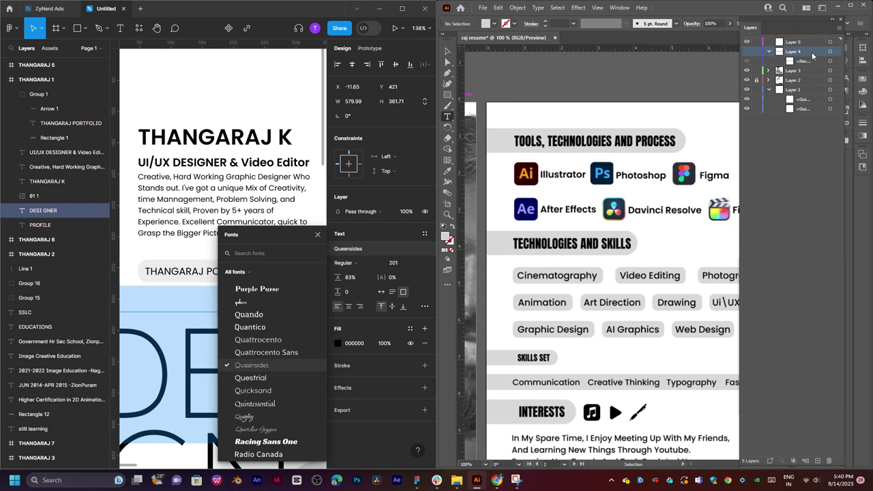
click(746, 51)
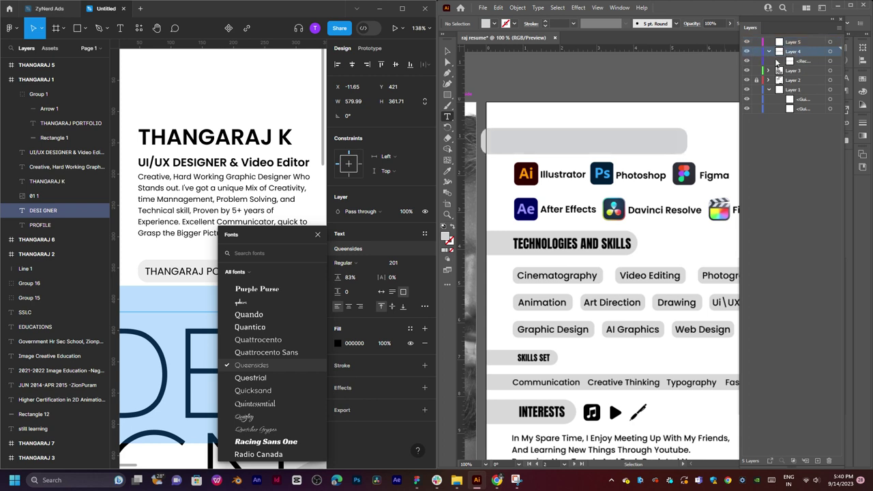
click(747, 61)
click(544, 123)
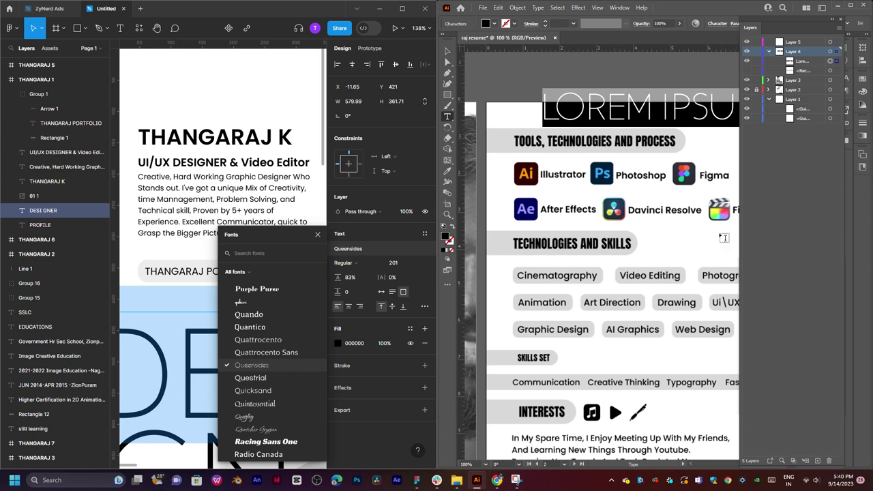
Set the placeholder text to Lato Bold at 21 pt in the Character panel.
key(ctrl+t)
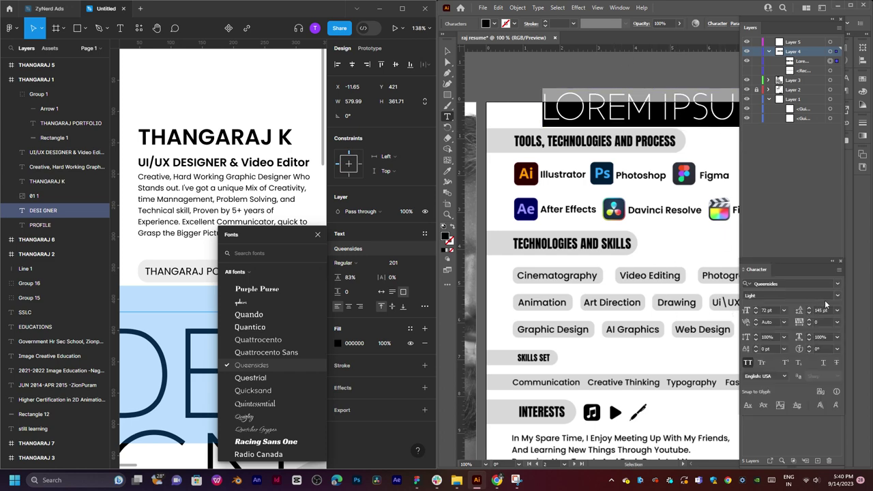
click(838, 288)
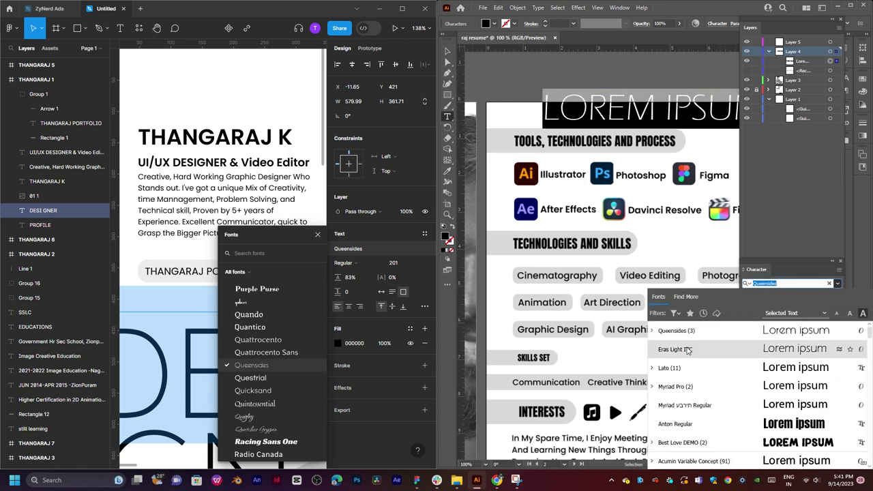
key(Escape)
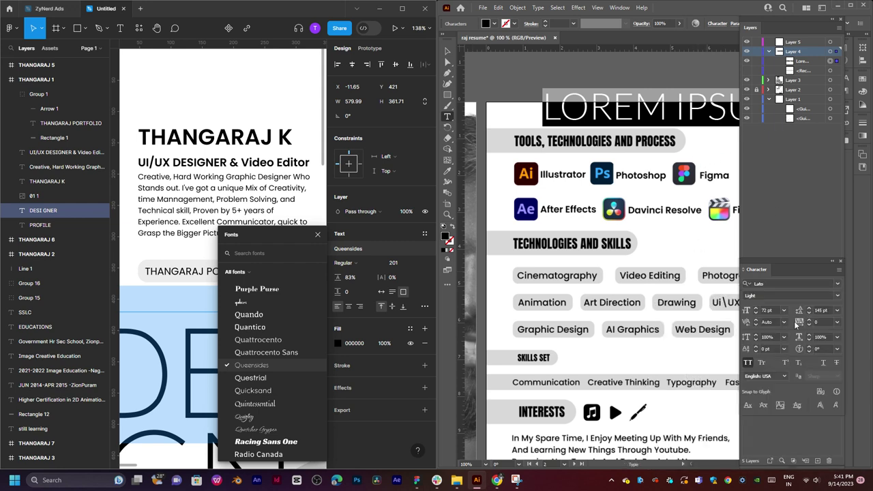
click(837, 295)
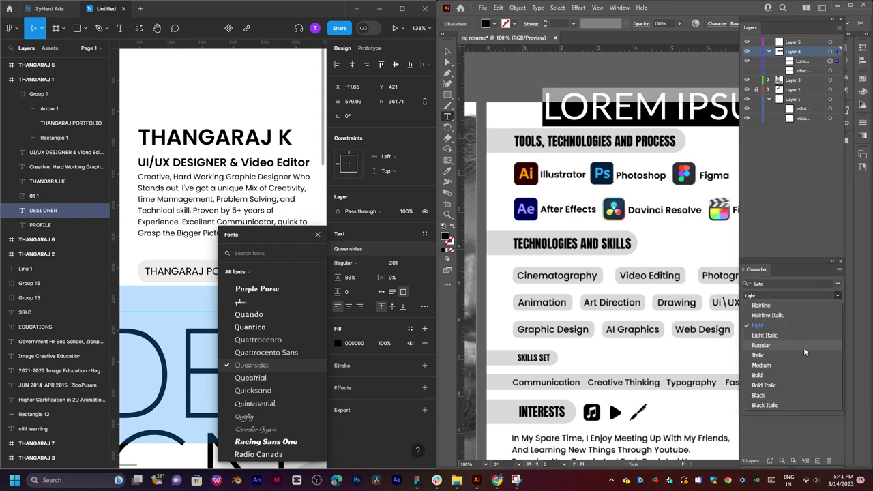
click(759, 376)
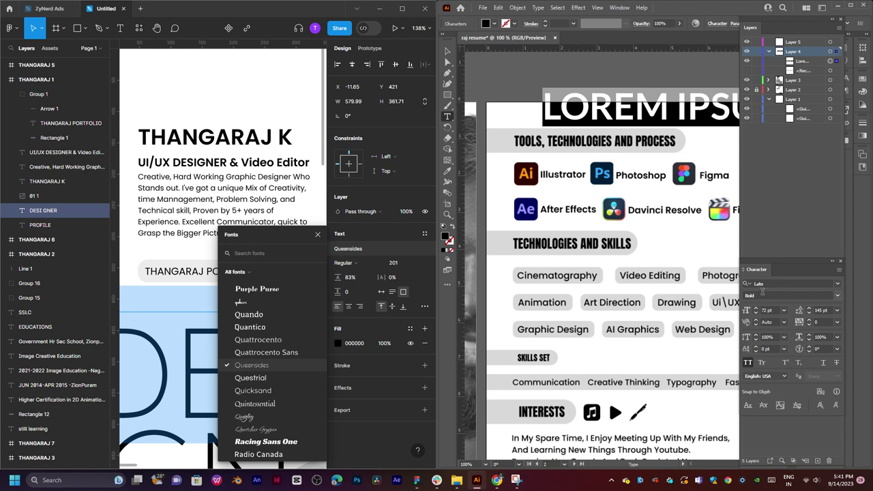
click(785, 310)
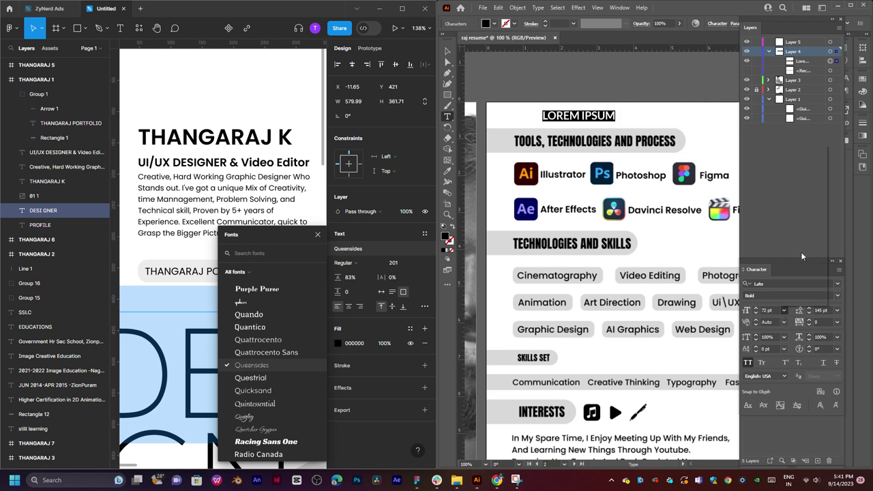
click(801, 251)
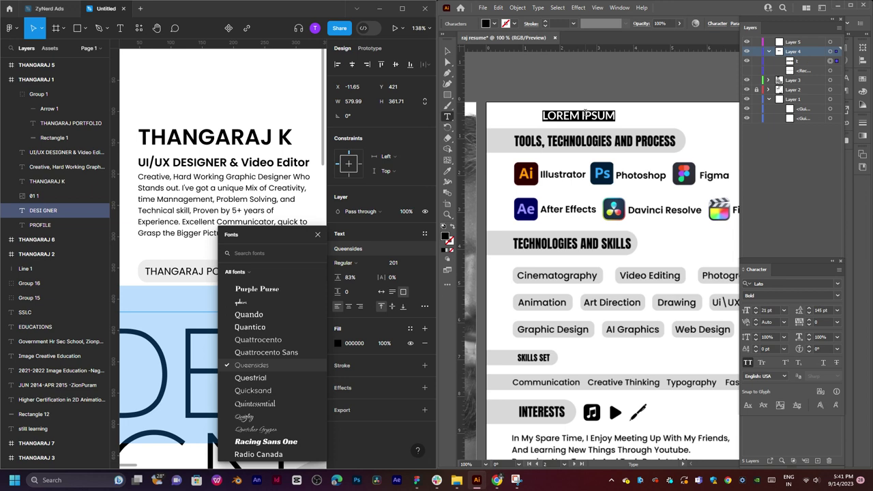
Retype the placeholder as 'TOOLS, TECHNOLOGIES AND PROCESS' and select the whole line.
text(TOO)
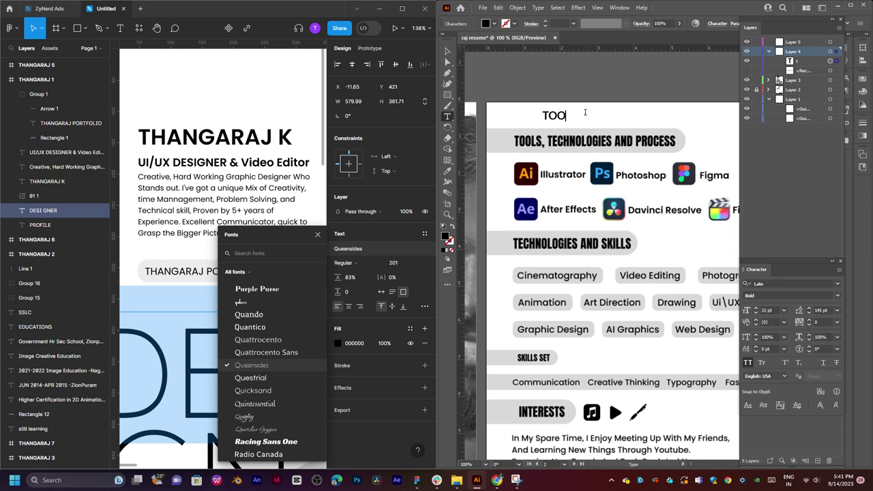
text(LS, TECHNOLO)
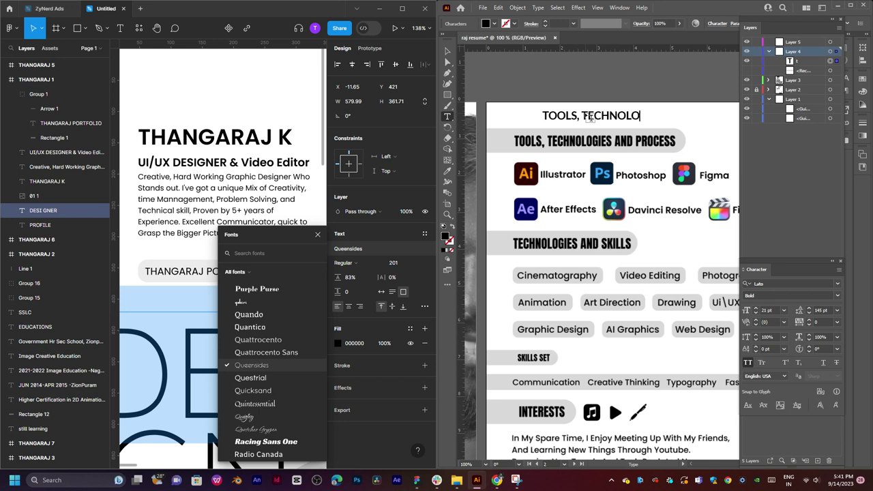
text(GIES AND)
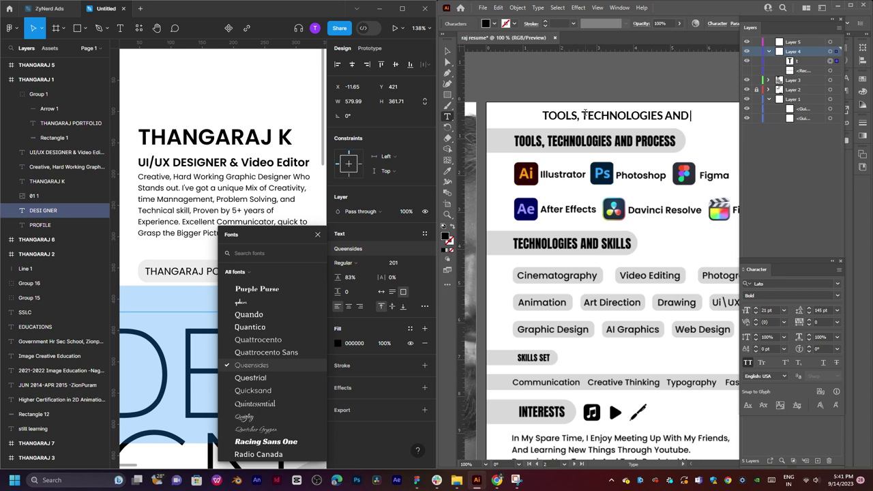
text( PRO)
text(CESS)
key(ctrl+a)
key(ctrl+c)
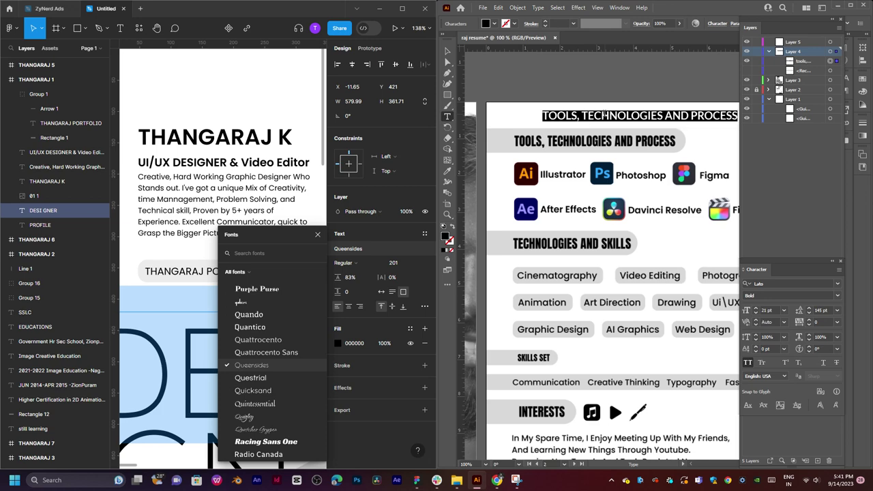
scroll(197, 262, down, 1)
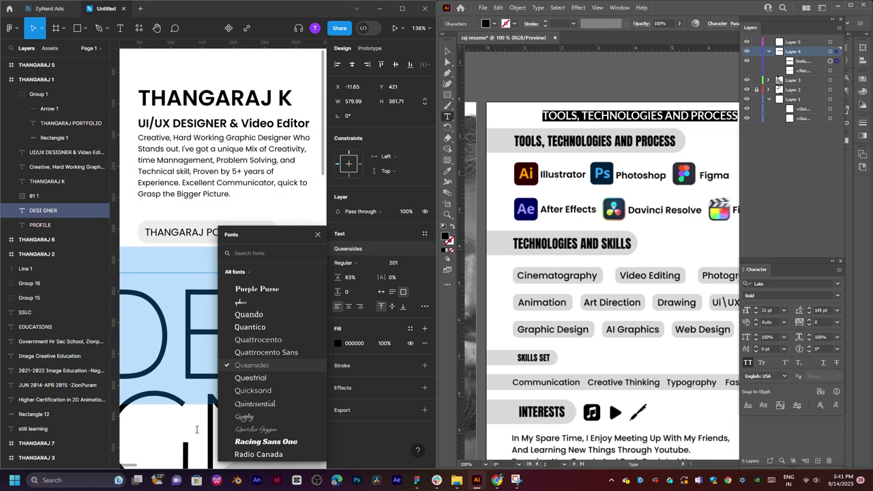
Check the TOOLS, TECHNOLOGIES AND PROCESS heading in the Figma design and paste its text in.
click(152, 196)
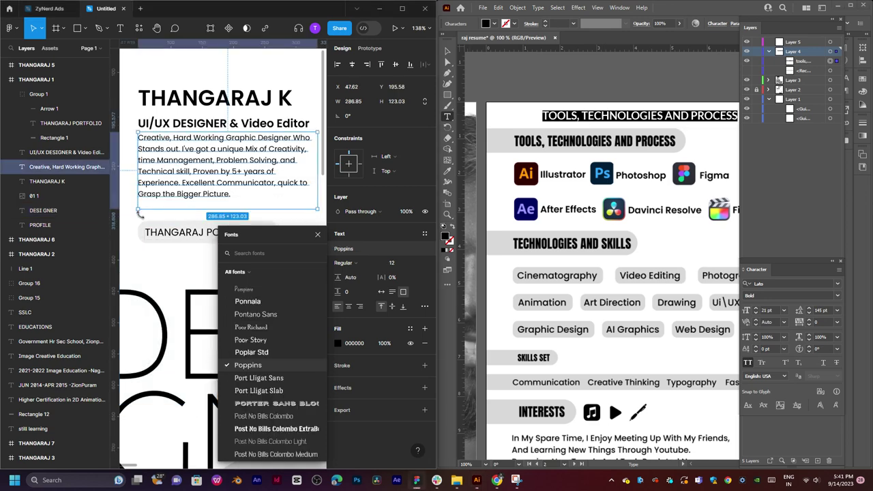
click(139, 214)
scroll(177, 250, right, 6)
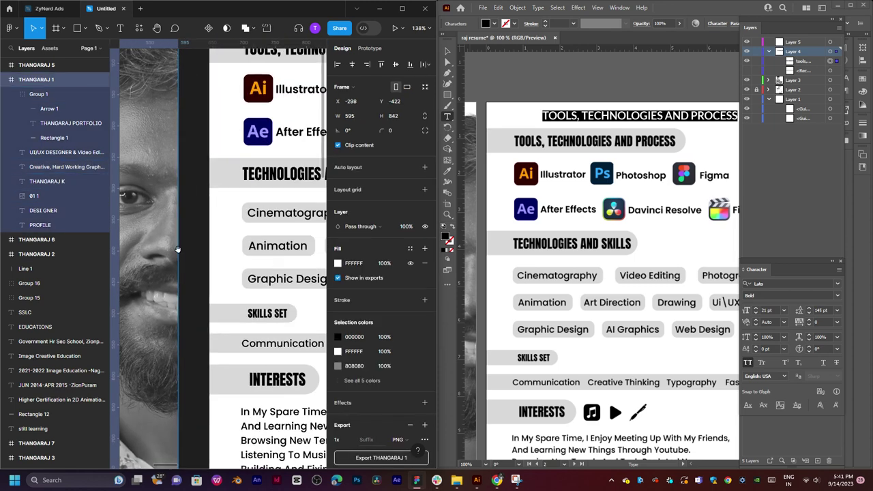
scroll(178, 250, up, 3)
scroll(177, 249, right, 3)
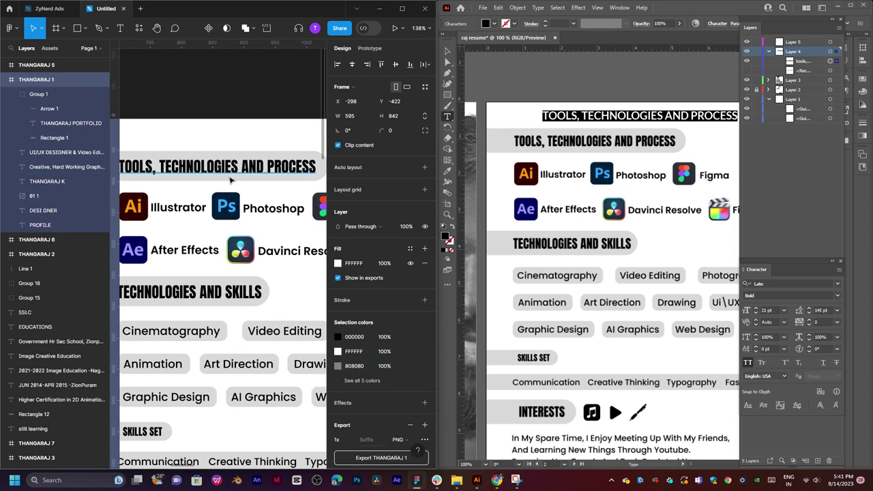
scroll(231, 180, down, 2)
double_click(222, 168)
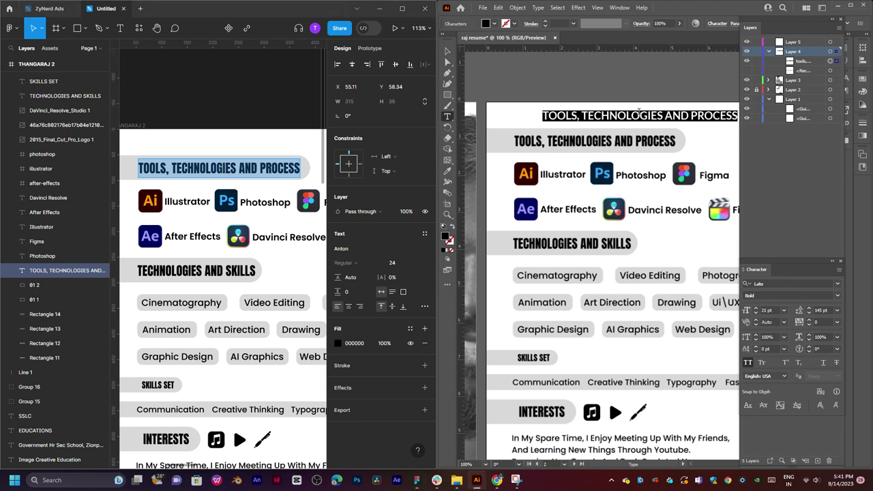
key(ctrl+v)
key(Escape)
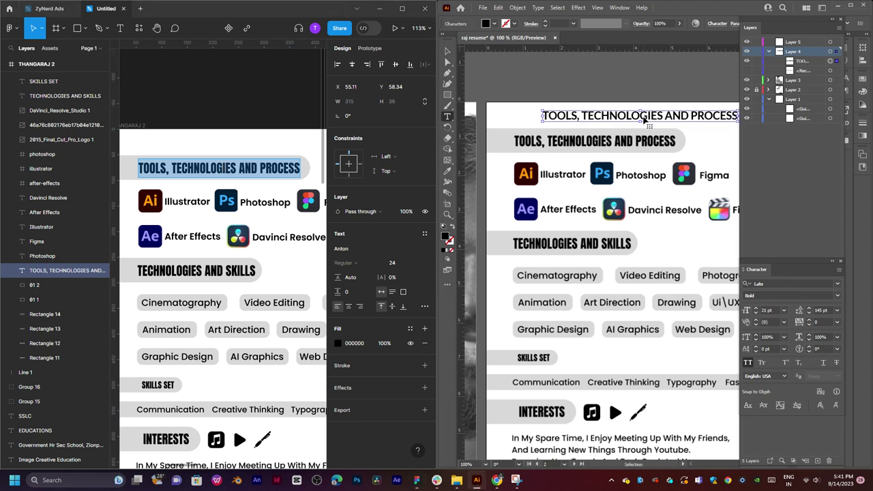
Set the heading's font to Anton Regular.
triple_click(679, 109)
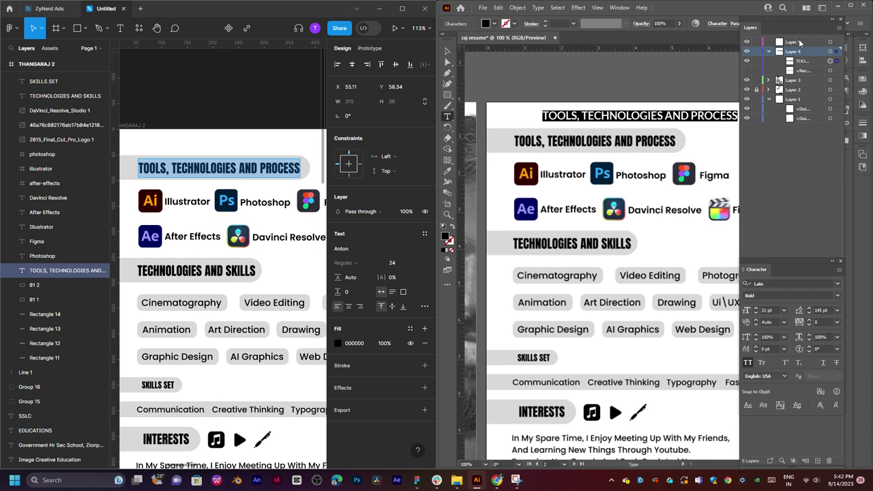
click(837, 286)
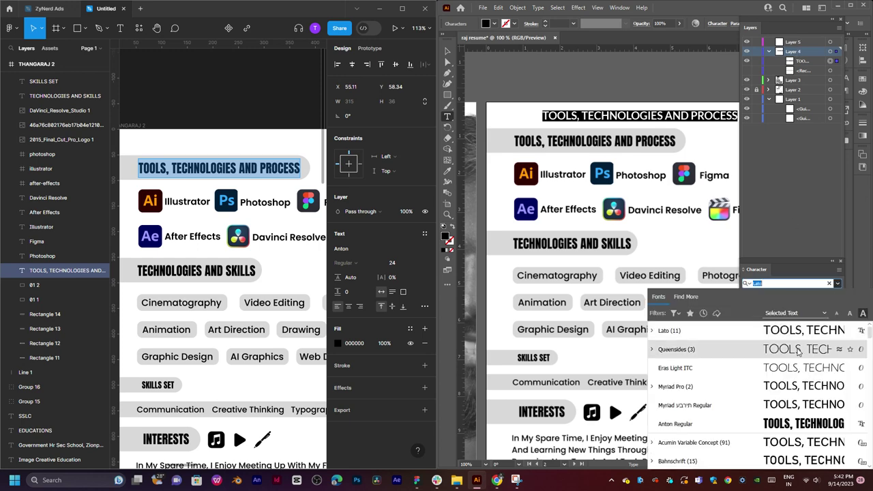
click(717, 424)
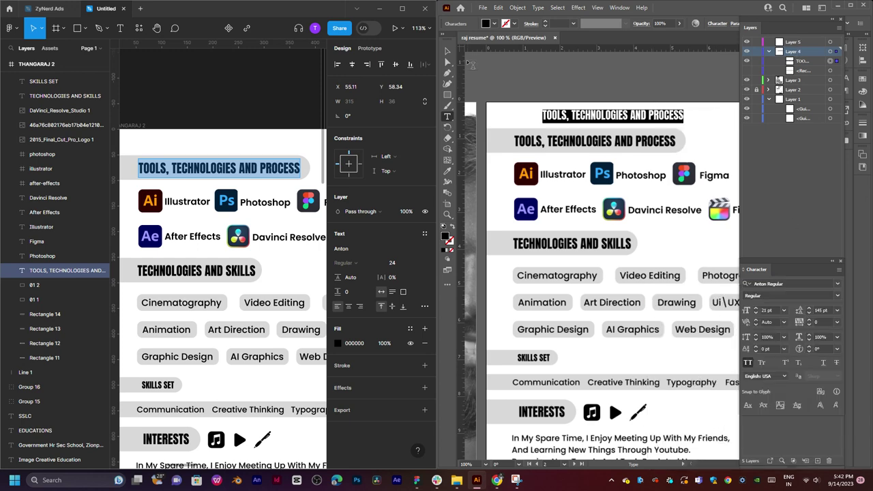
key(Escape)
Size the heading to 24 pt and position it neatly on its gray pill header.
drag(651, 118, 625, 144)
double_click(625, 144)
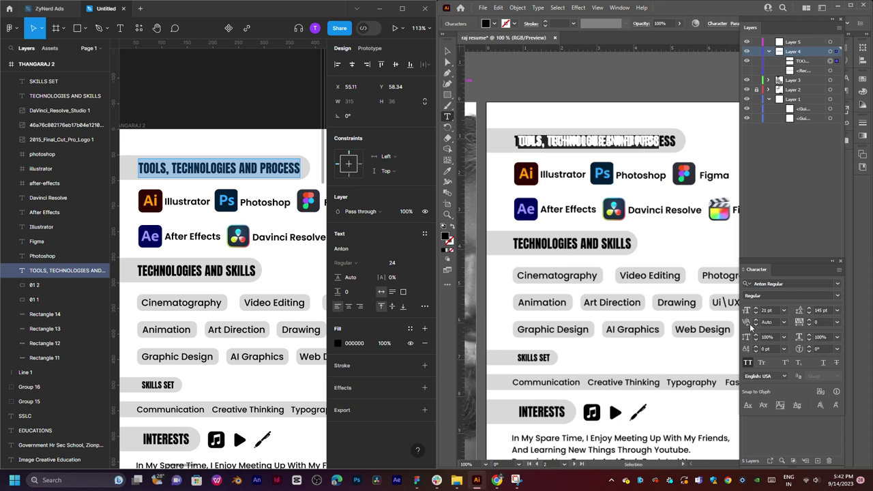
click(785, 311)
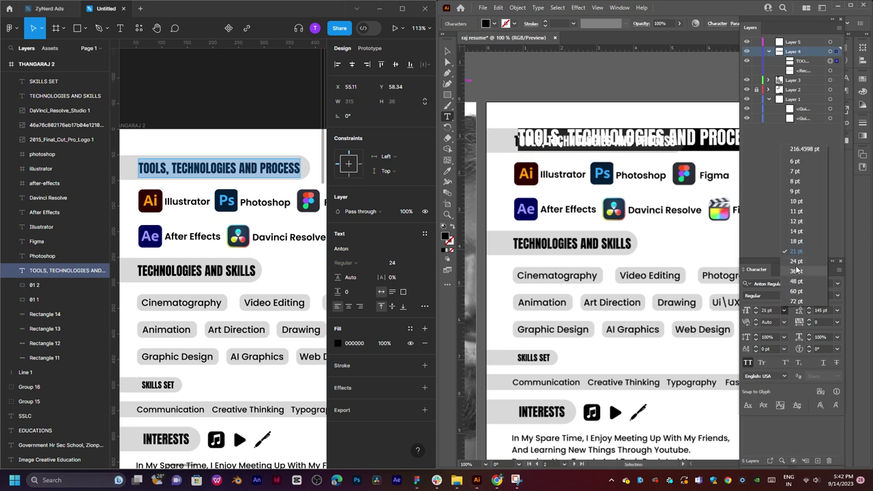
key(Escape)
click(447, 51)
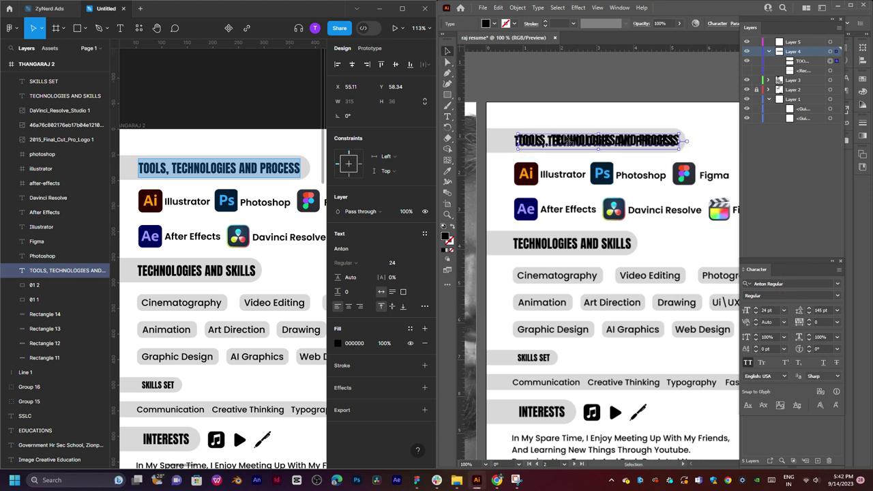
drag(576, 141, 571, 141)
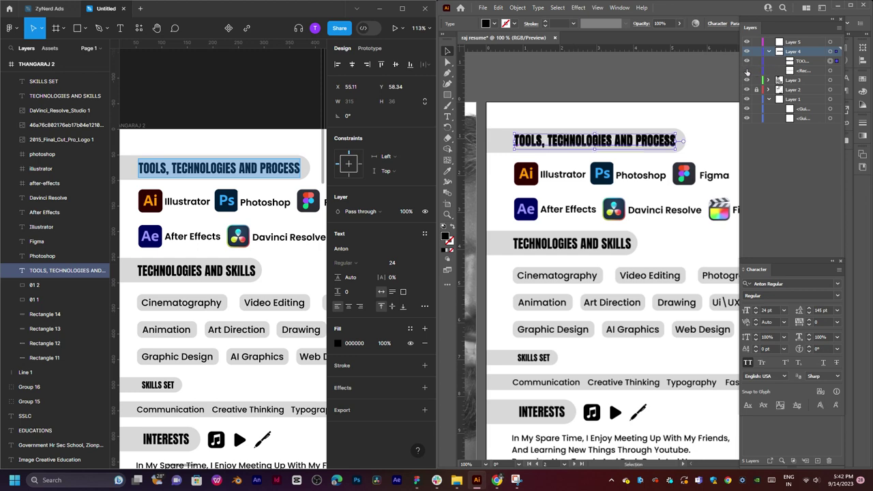
click(666, 123)
scroll(692, 147, down, 2)
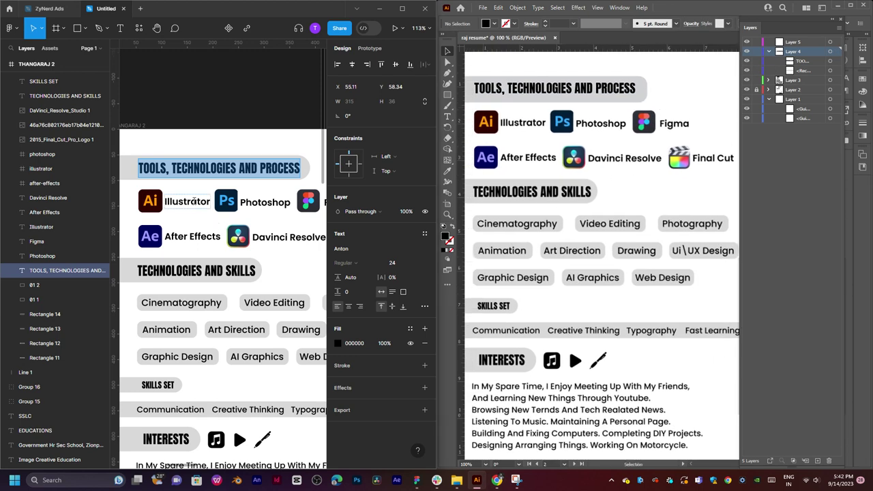
Paste the copied 'Illustrator' label beside the Ai icon and select its text to change the font.
click(188, 202)
click(508, 143)
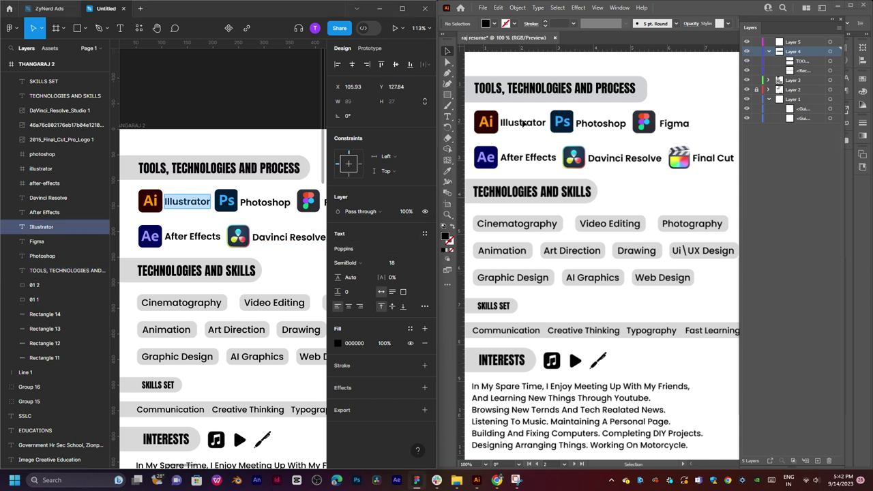
key(ctrl+v)
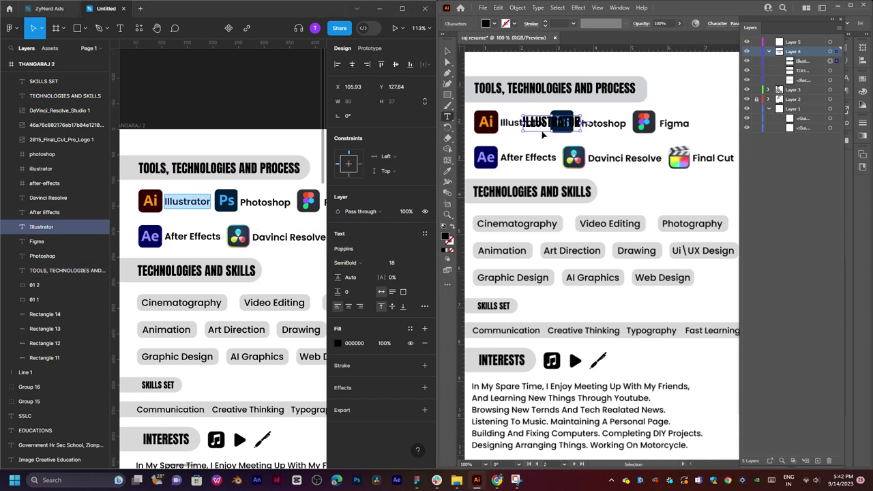
click(580, 124)
double_click(558, 121)
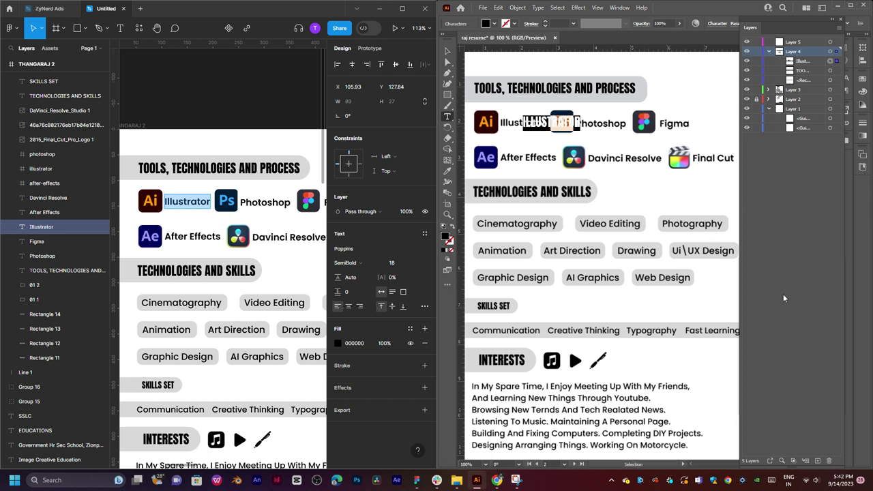
key(ctrl+t)
click(838, 284)
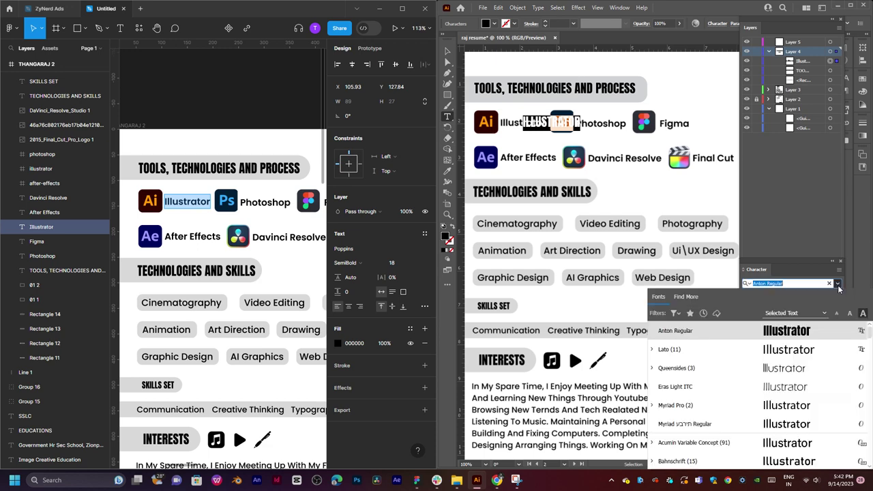
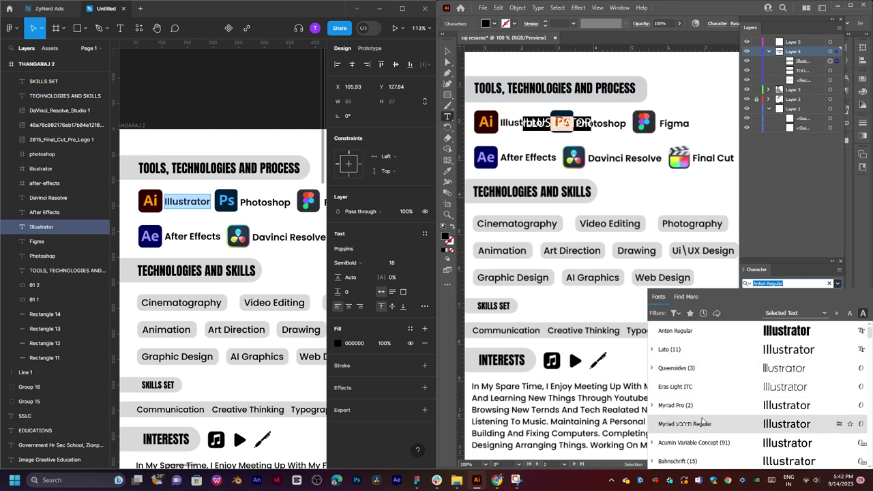
Apply Lato Medium to the ILLUSTRATOR text and move it onto the Illustrator label beside the Ai icon.
scroll(709, 417, down, 5)
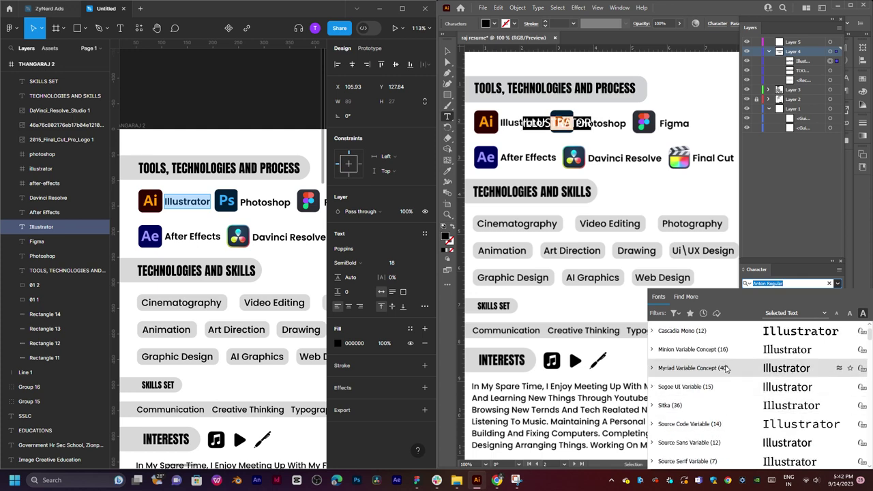
scroll(727, 368, up, 5)
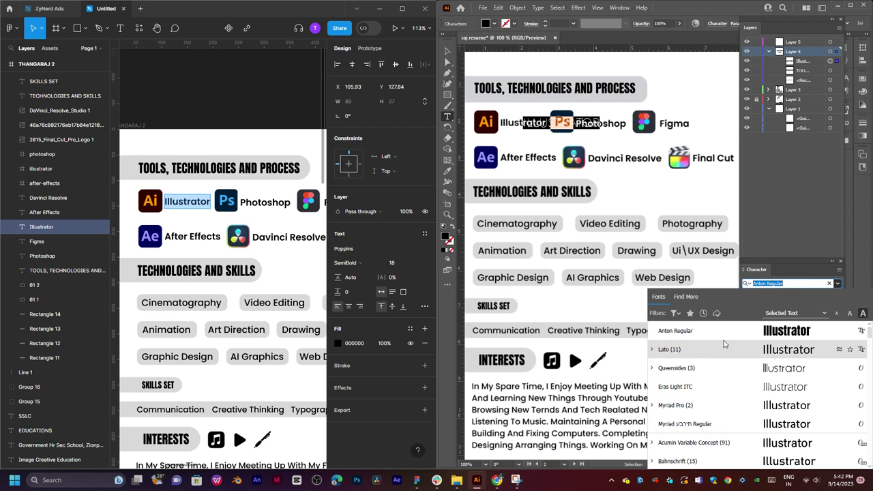
click(726, 350)
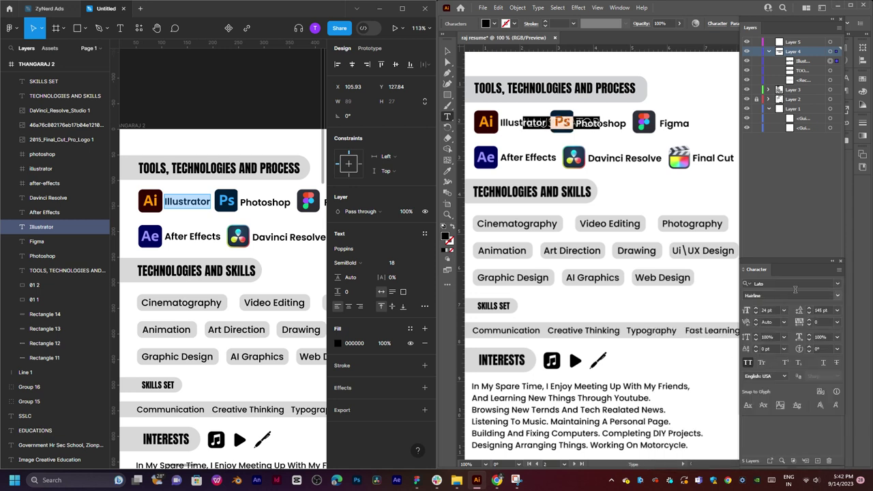
click(838, 295)
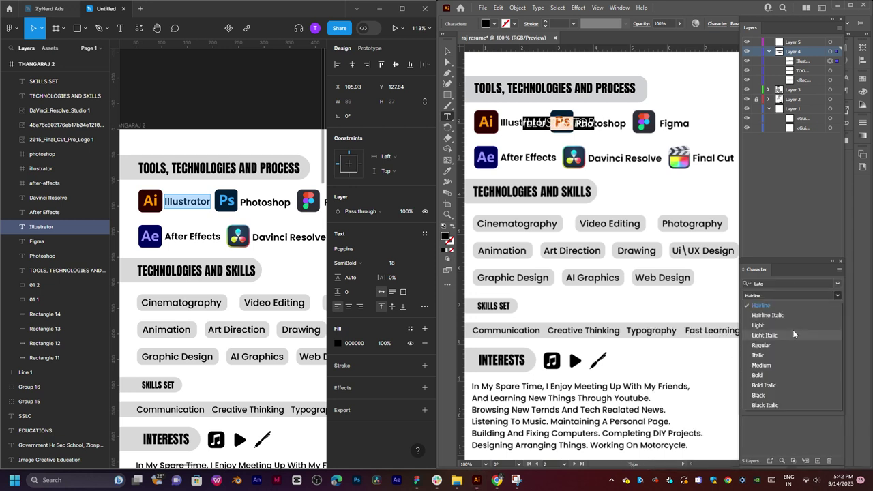
click(763, 367)
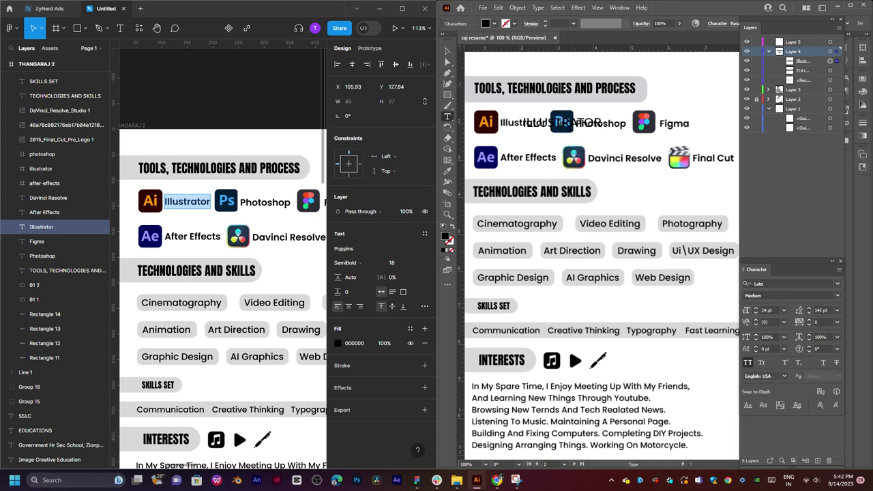
click(448, 51)
mouse_move(539, 127)
mouse_down()
mouse_move(513, 129)
mouse_move(508, 149)
mouse_move(531, 127)
mouse_move(539, 148)
mouse_move(537, 126)
mouse_up()
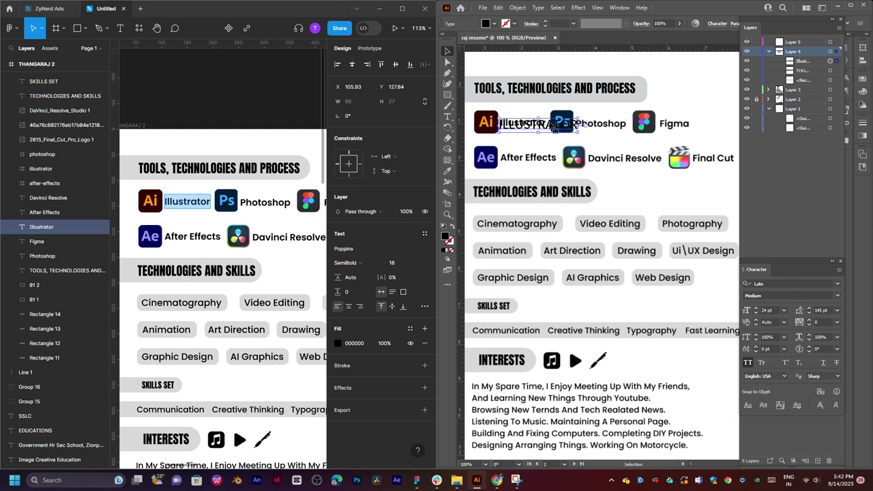
Duplicate the ILLUSTRATOR text and replace it with PHOTOSHOP copied from the Figma design.
key(t)
key(v)
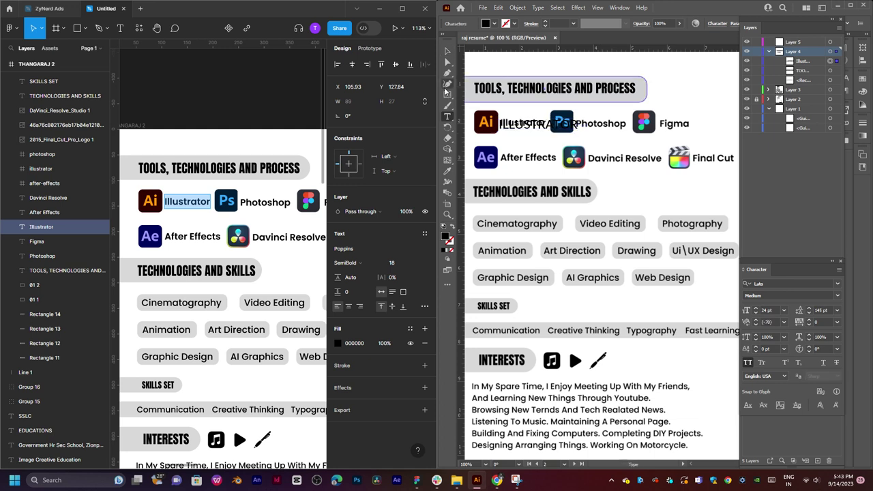
drag(535, 125, 636, 122)
double_click(637, 121)
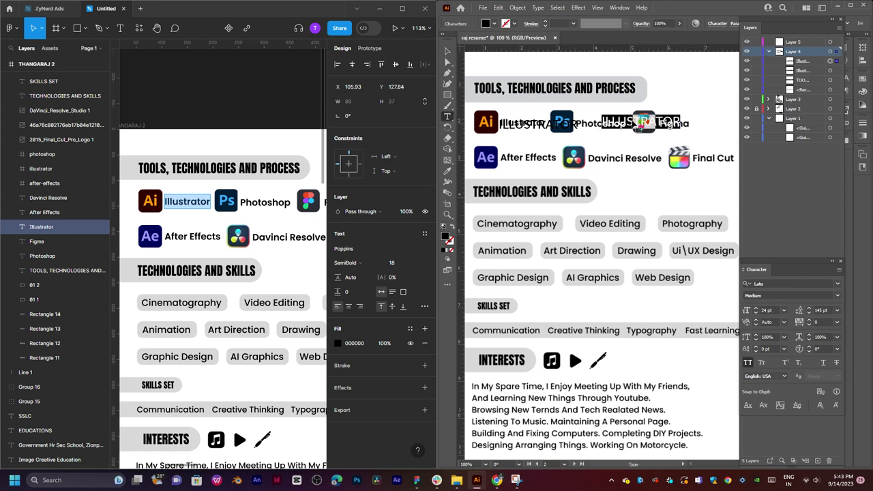
double_click(262, 202)
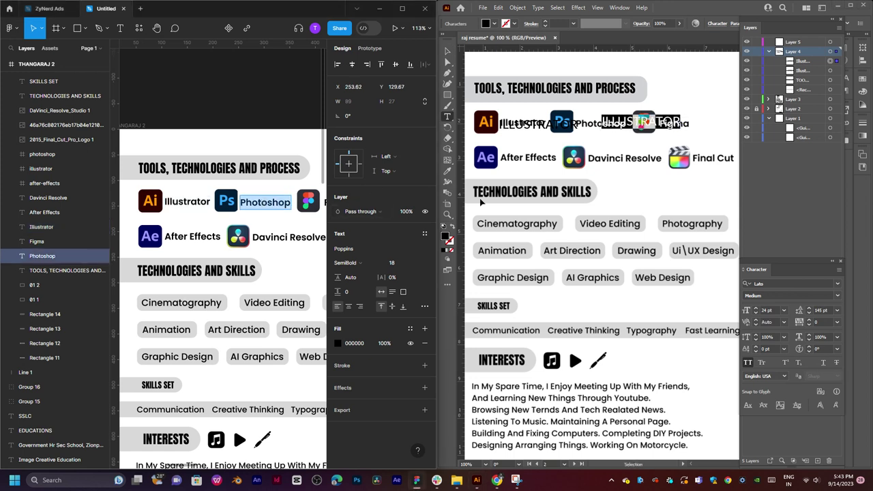
click(622, 126)
double_click(622, 125)
text(PHOTOSHOP)
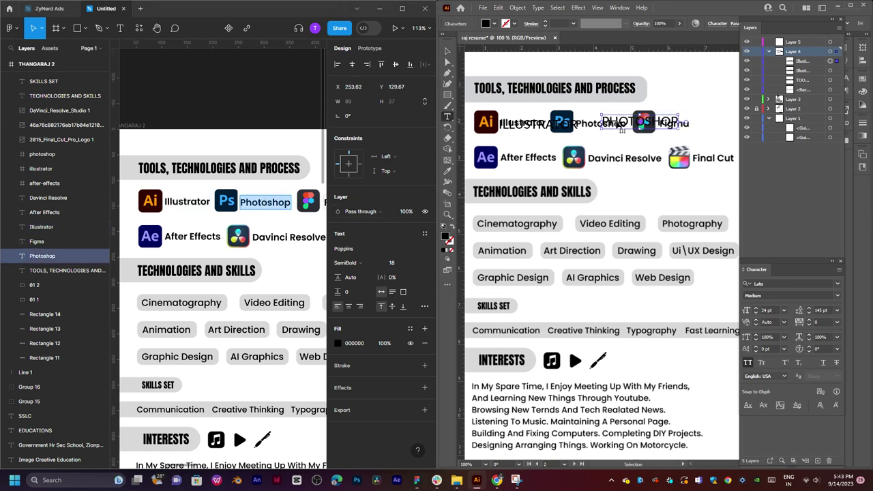
ctrl+click(642, 143)
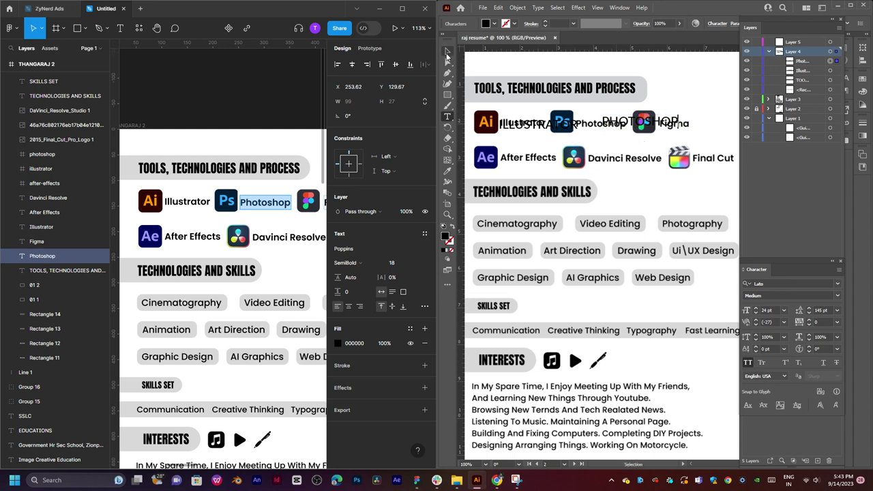
drag(650, 127, 666, 140)
Retype another copy as FIGMA and move it up to the Figma label.
double_click(667, 140)
double_click(667, 140)
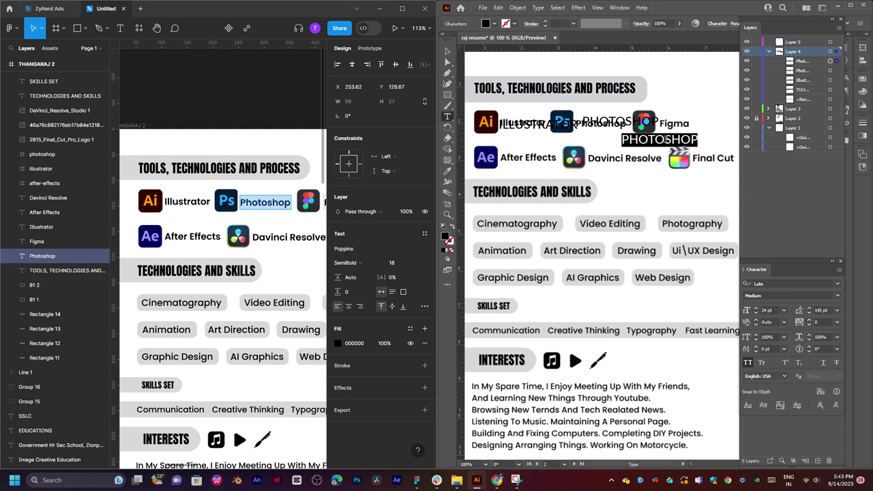
text(fi)
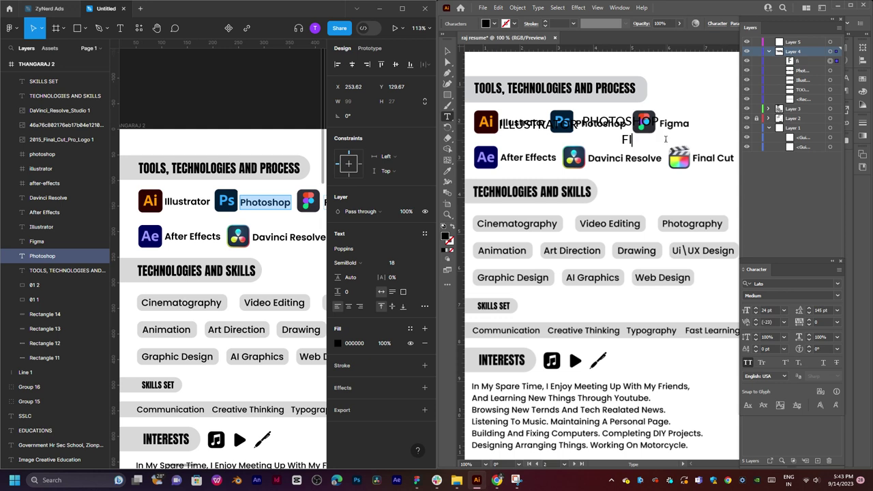
text(gma)
key(Escape)
click(447, 51)
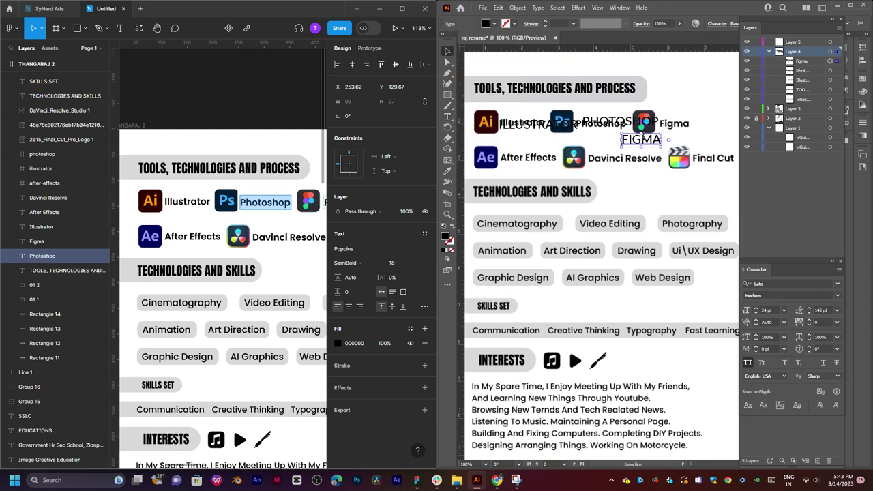
drag(647, 140, 539, 154)
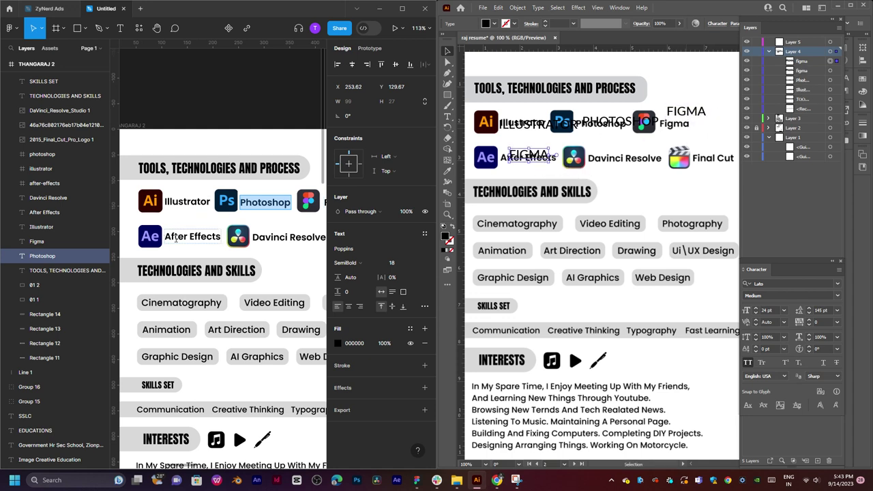
Change the FIGMA copy's text to AFTER EFFECTS pasted from Figma.
double_click(175, 237)
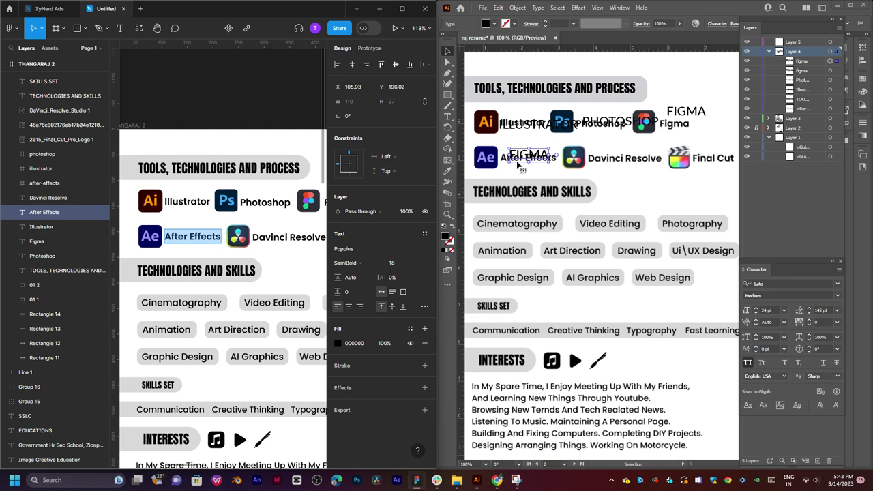
double_click(527, 160)
double_click(526, 160)
text(AFTER EFFECTS)
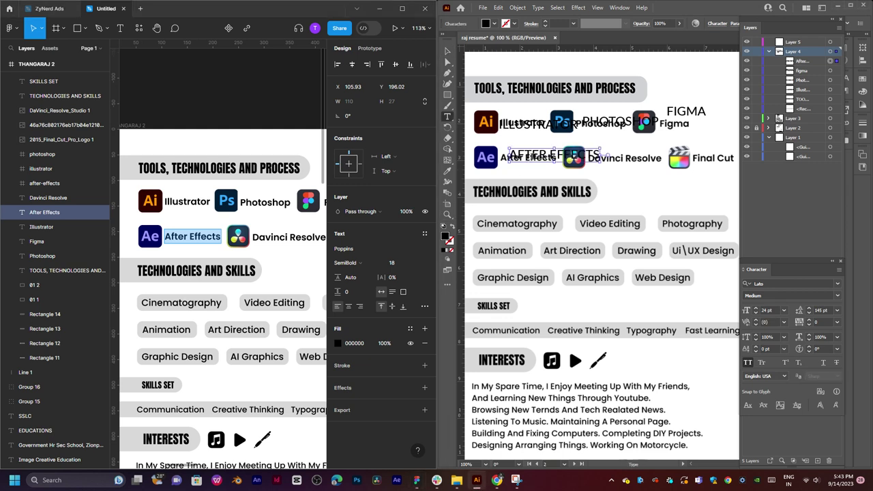
click(447, 51)
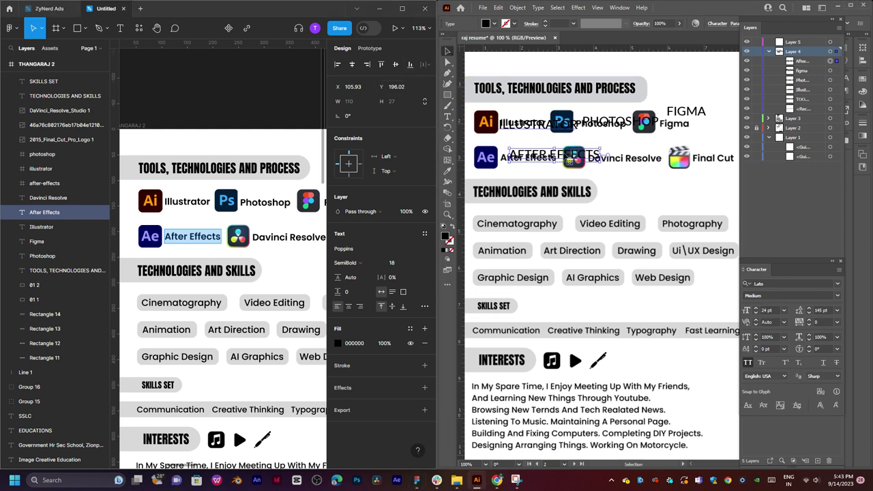
Duplicate AFTER EFFECTS, replace it with DAVINCI RESOLVE, and place it on the Davinci Resolve label.
drag(562, 167, 659, 179)
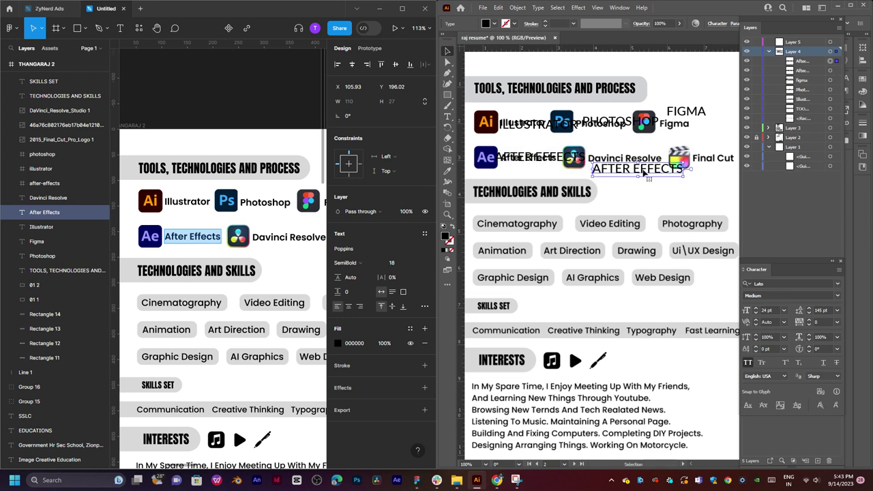
double_click(649, 176)
key(ctrl+a)
click(277, 236)
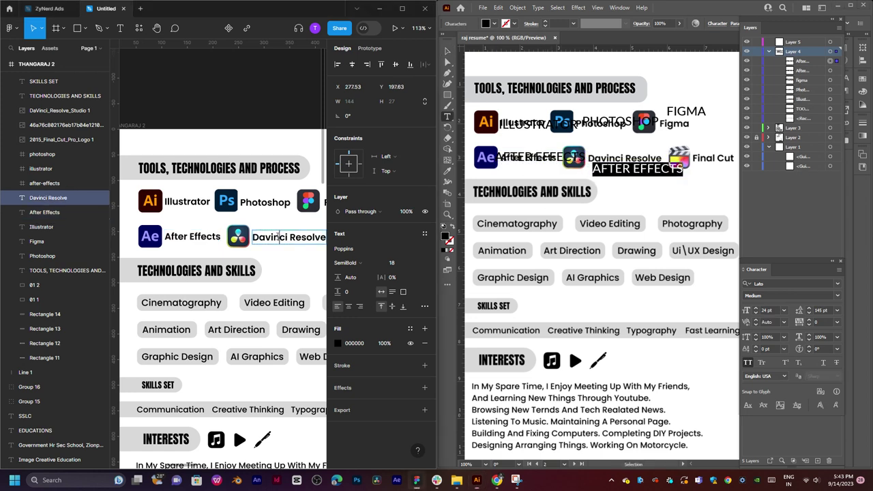
double_click(277, 237)
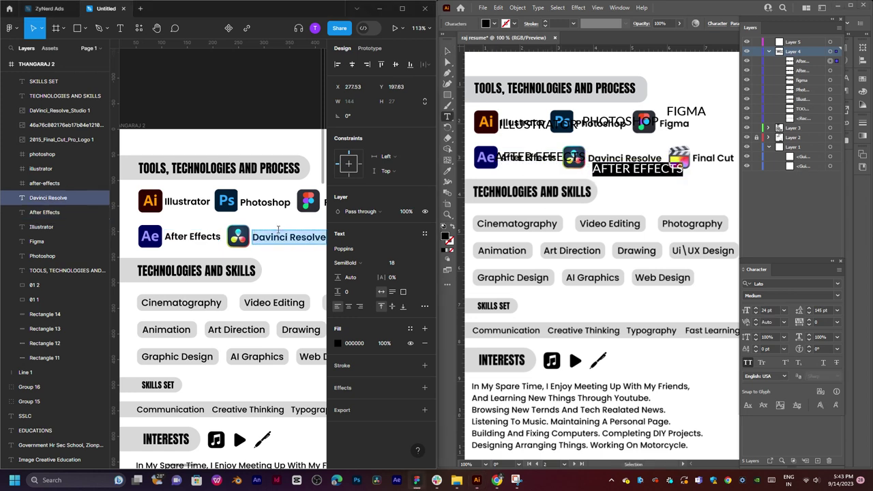
triple_click(634, 171)
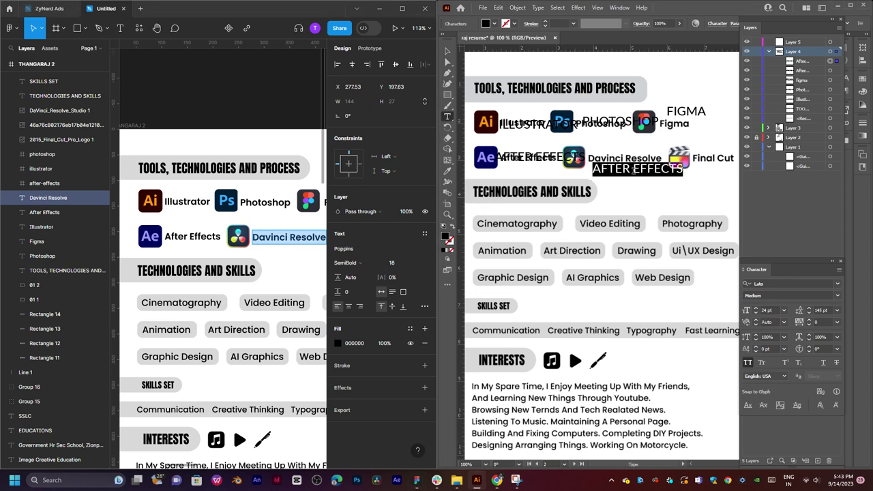
key(ctrl+v)
click(447, 52)
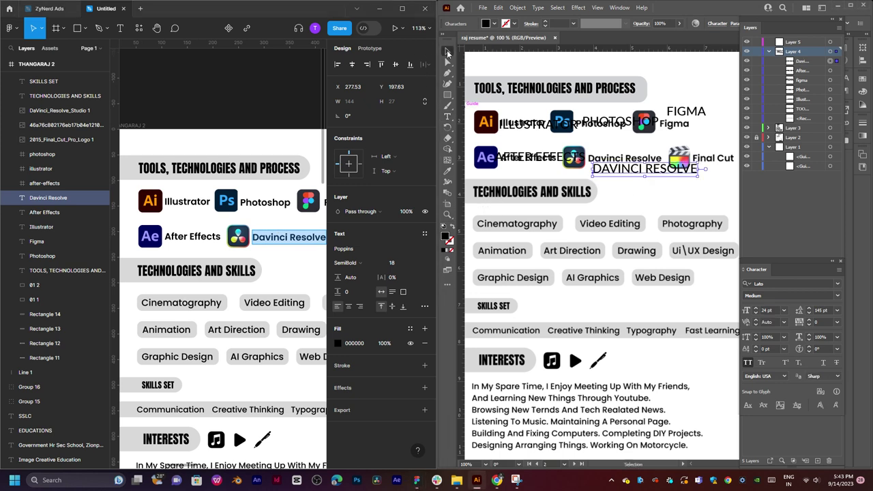
drag(646, 175, 639, 169)
drag(641, 159, 644, 166)
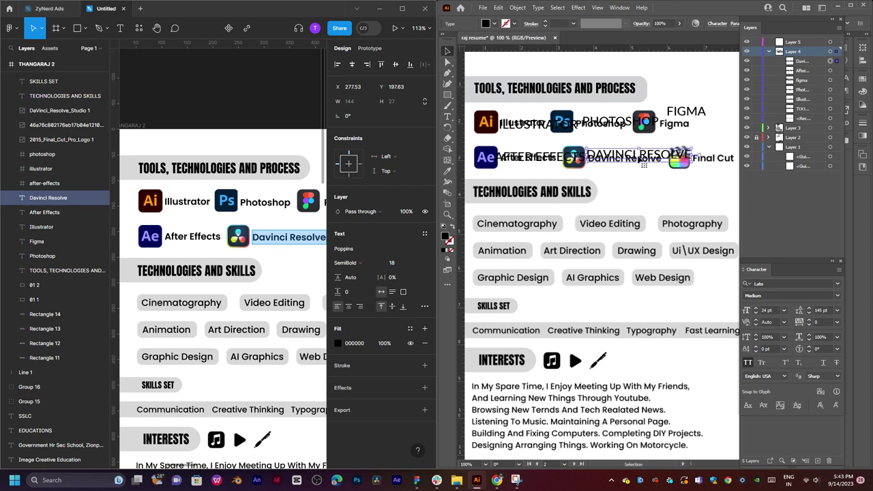
key(Escape)
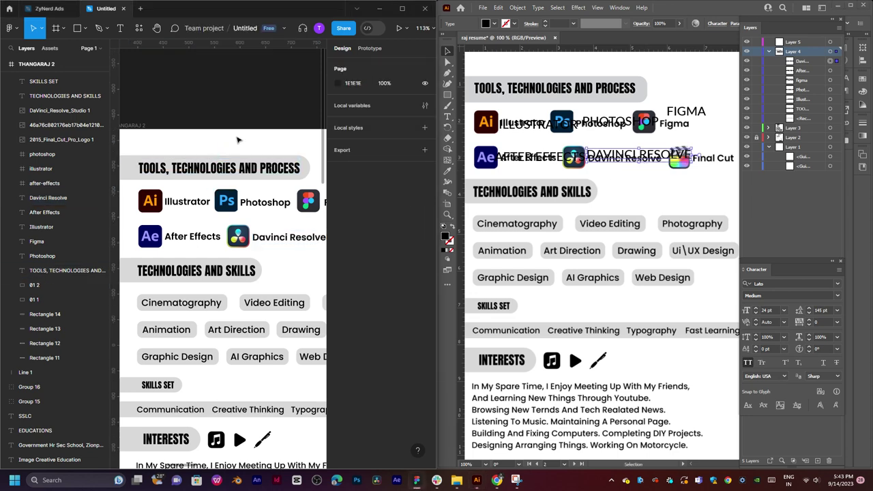
Duplicate DAVINCI RESOLVE, change it to FINAL CUT, and move it beside the Final Cut icon.
scroll(212, 150, right, 5)
scroll(211, 150, down, 1)
double_click(256, 198)
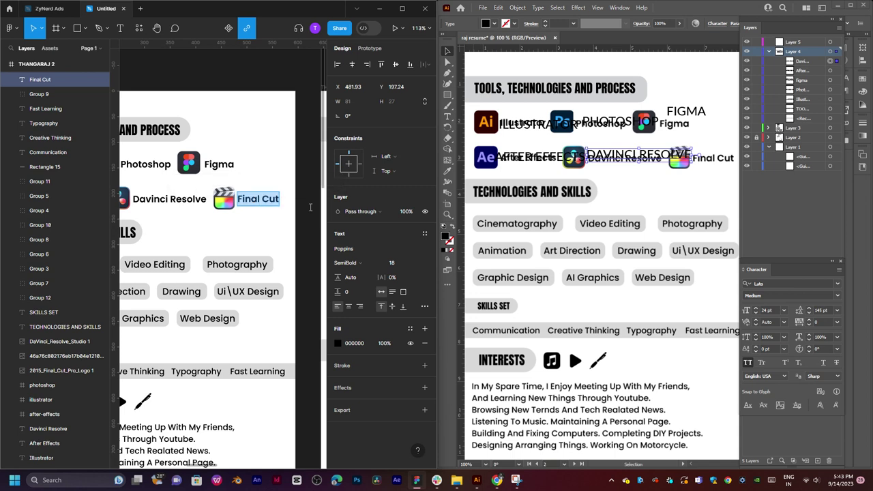
drag(655, 163, 666, 190)
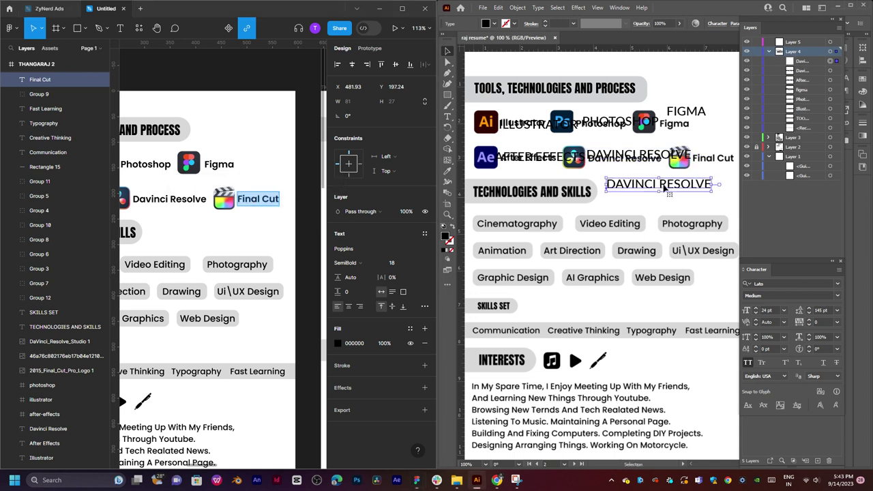
double_click(665, 189)
key(ctrl+a)
key(ctrl+v)
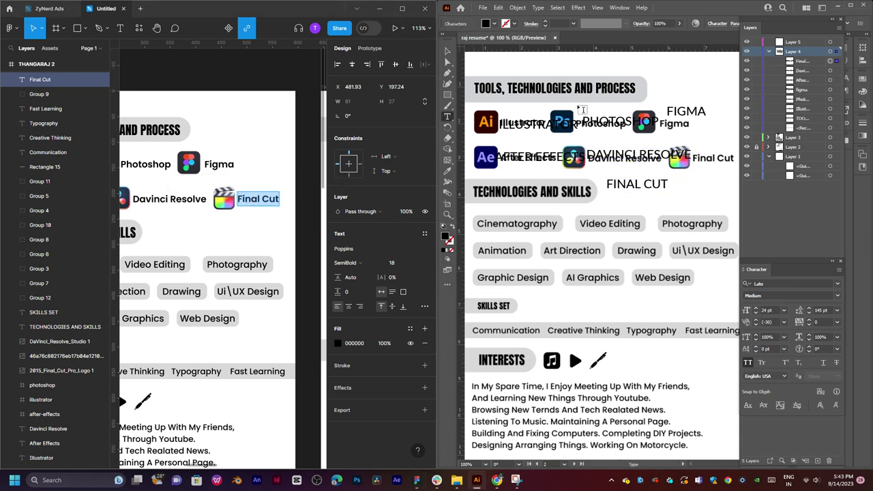
click(447, 51)
click(641, 188)
drag(641, 188, 710, 143)
drag(592, 182, 638, 154)
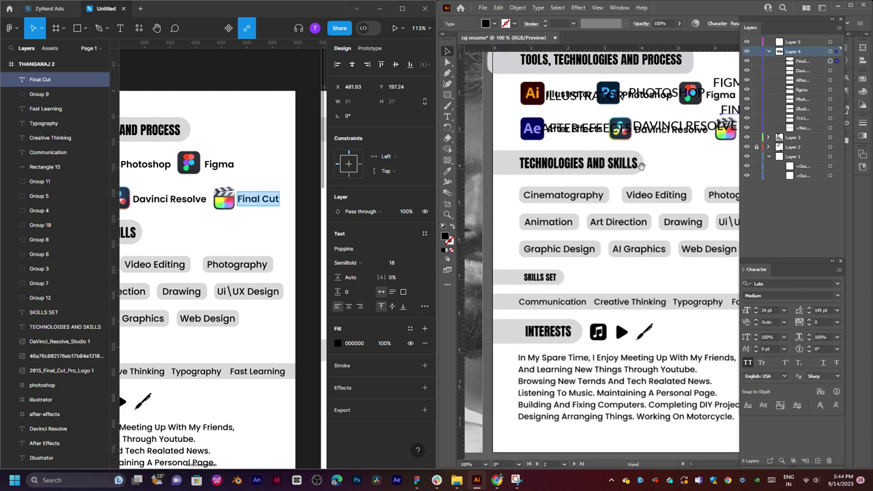
click(169, 247)
Copy the TECHNOLOGIES AND SKILLS heading in Figma and duplicate the grey TOOLS pill down to the skills section.
scroll(154, 228, left, 5)
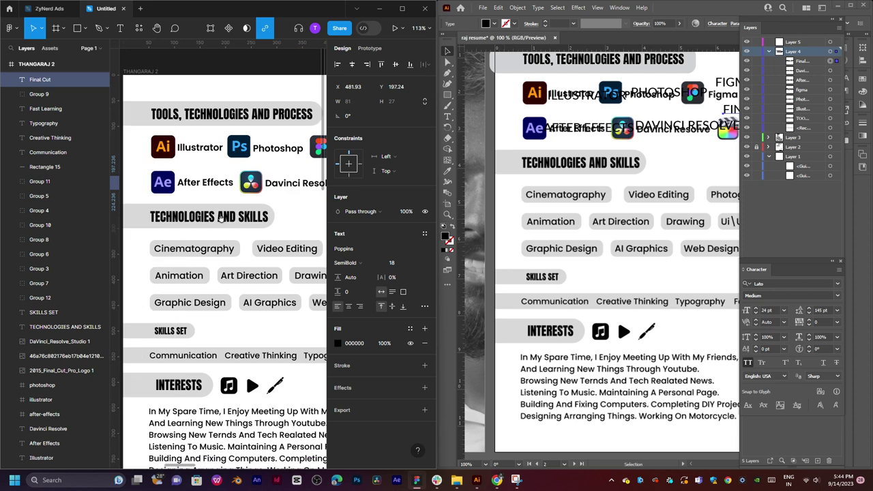
scroll(220, 217, down, 1)
click(202, 201)
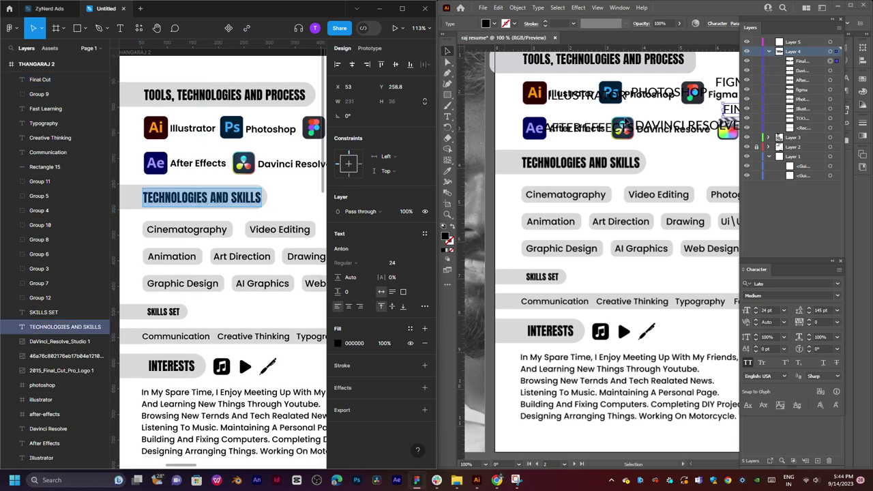
click(508, 62)
drag(508, 62, 464, 171)
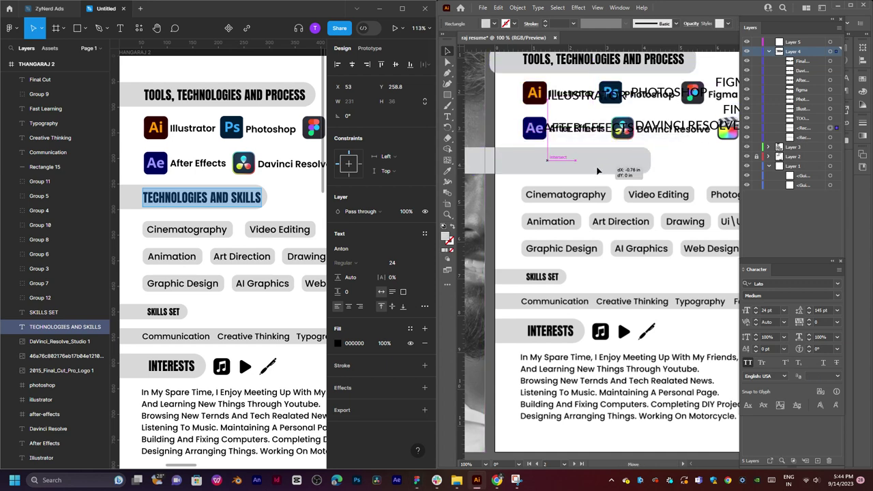
Paste TECHNOLOGIES AND SKILLS as new text and fit it inside the duplicated grey pill.
key(t)
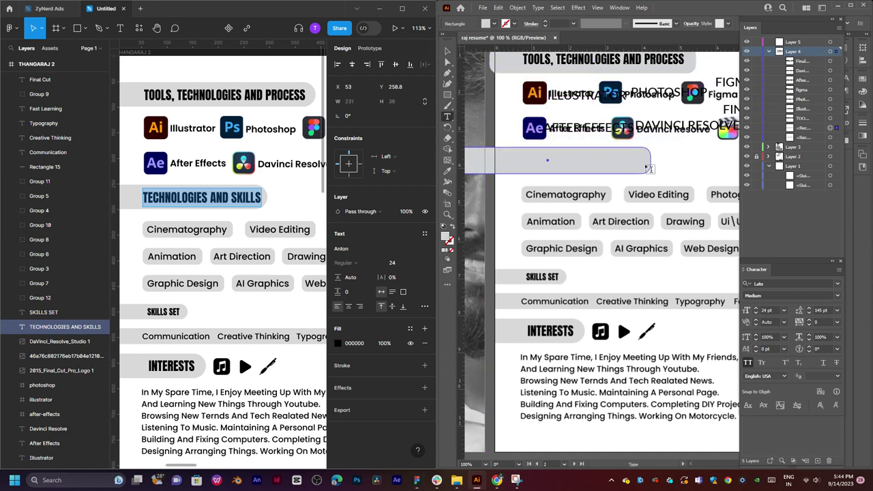
click(676, 165)
key(ctrl+v)
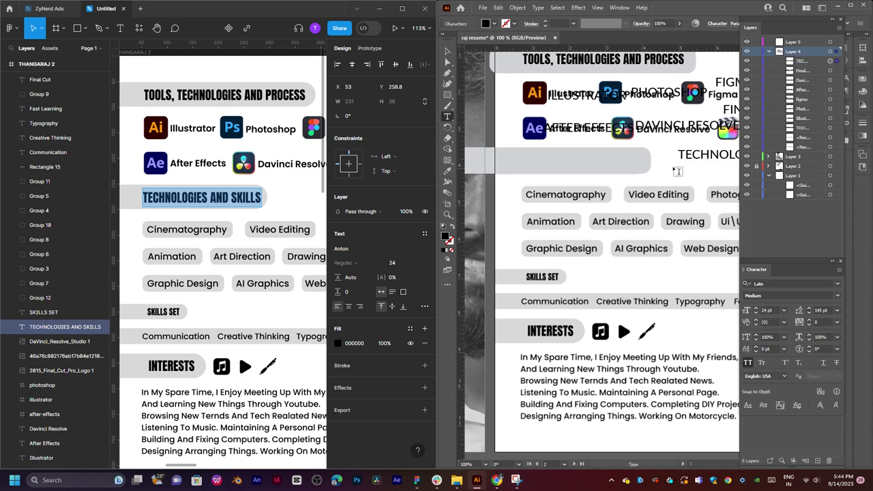
click(446, 51)
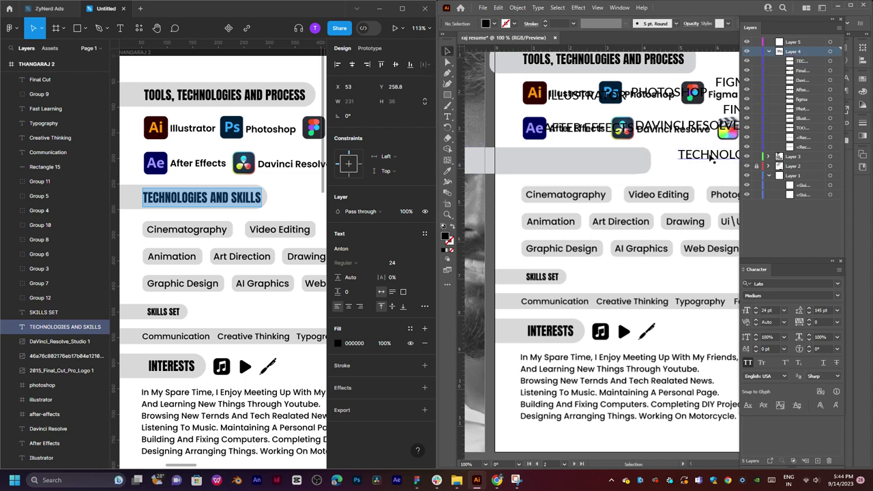
drag(716, 163, 491, 254)
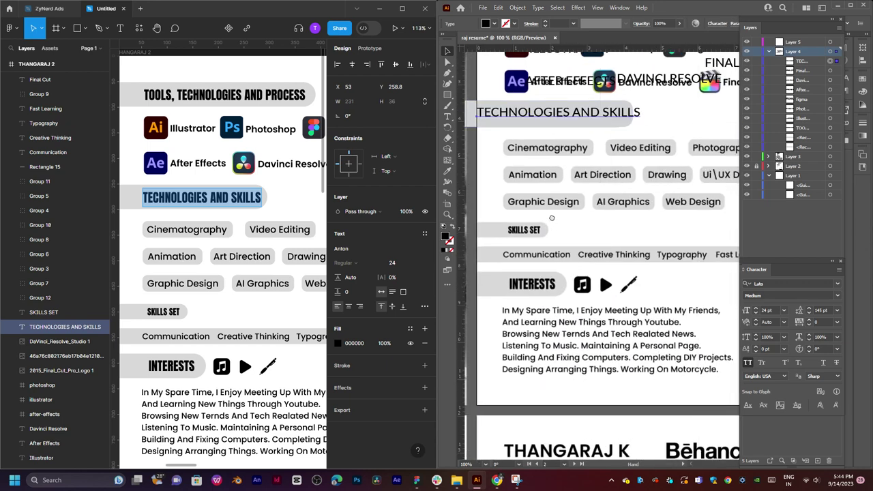
drag(552, 218, 536, 245)
mouse_move(624, 244)
mouse_down()
mouse_move(610, 230)
mouse_move(612, 240)
mouse_up()
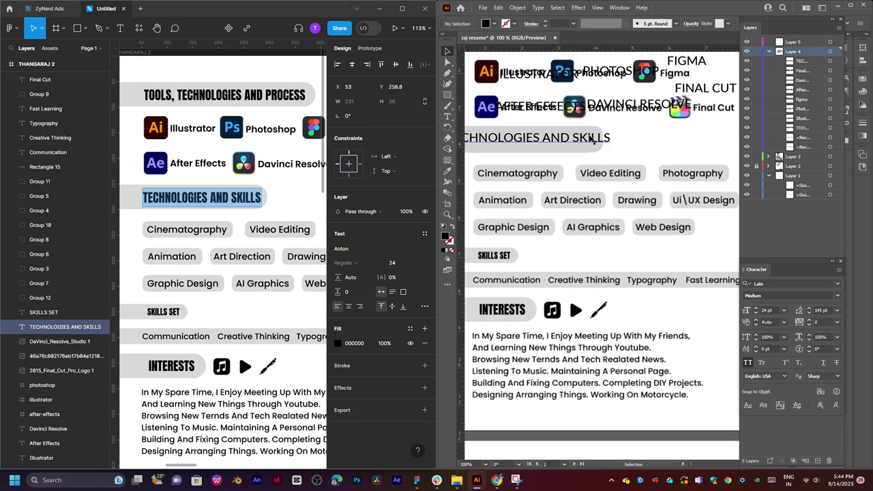
drag(593, 139, 584, 140)
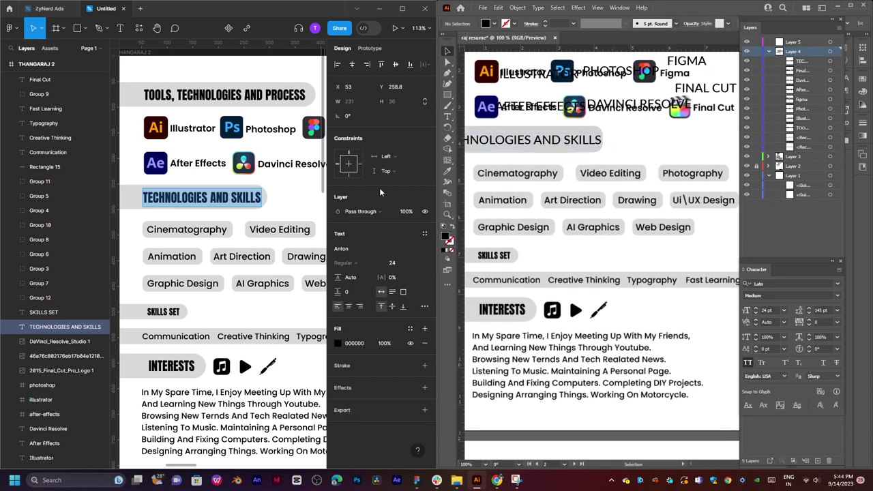
key(Escape)
scroll(253, 205, right, 5)
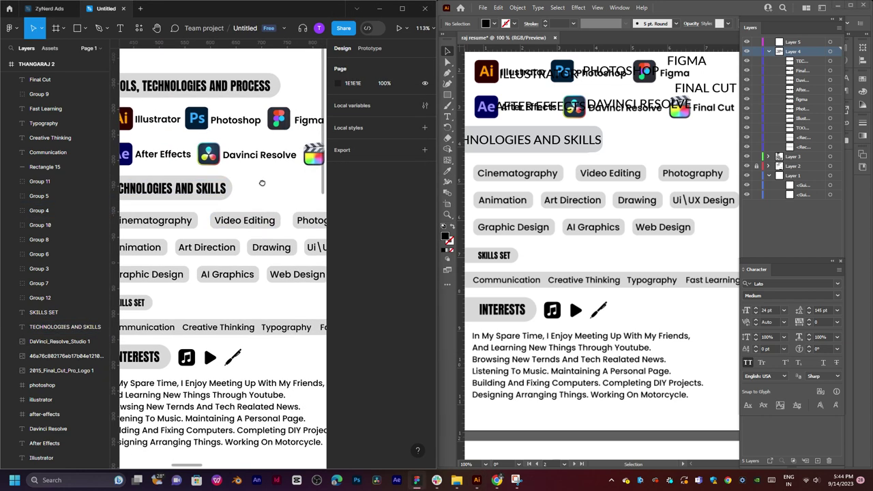
Copy Cinematography from Figma, paste it as new text, and move it onto the first skill tag.
scroll(233, 184, left, 5)
scroll(266, 185, down, 1)
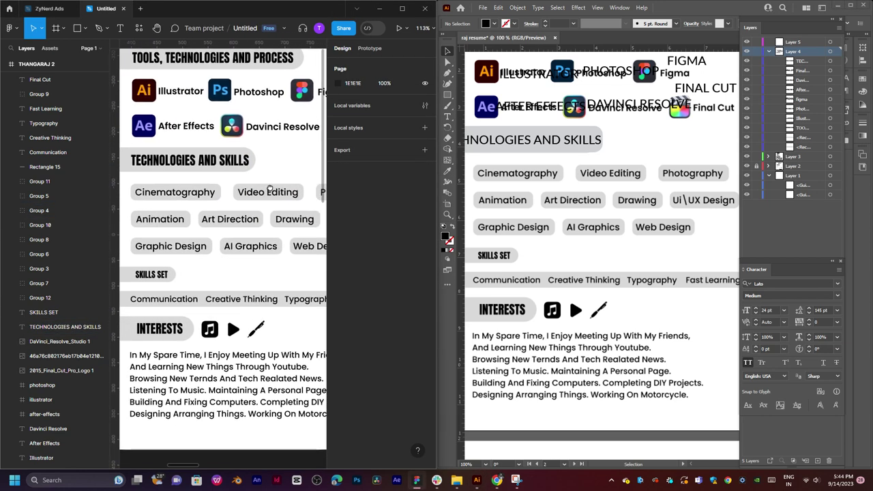
click(175, 193)
double_click(175, 194)
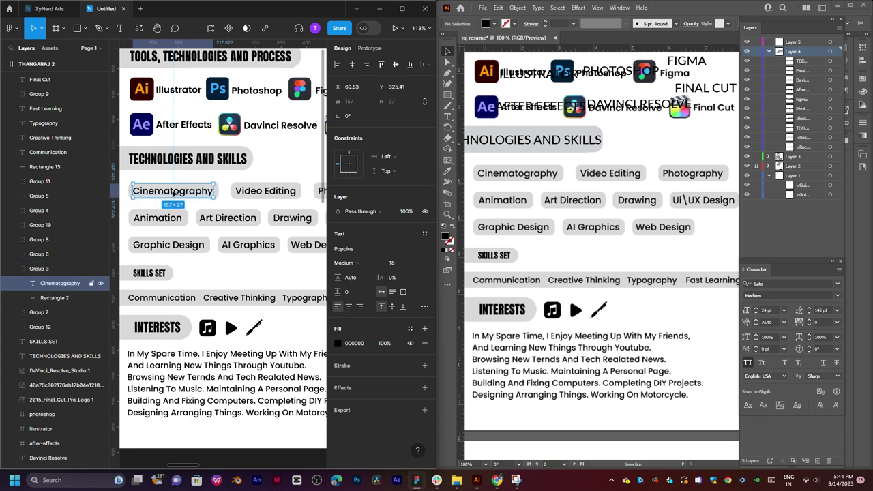
double_click(175, 195)
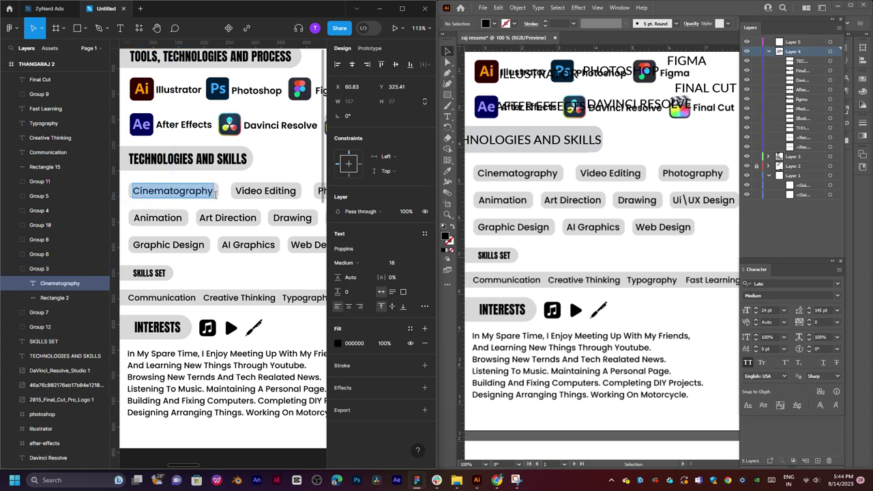
click(490, 183)
key(t)
click(516, 185)
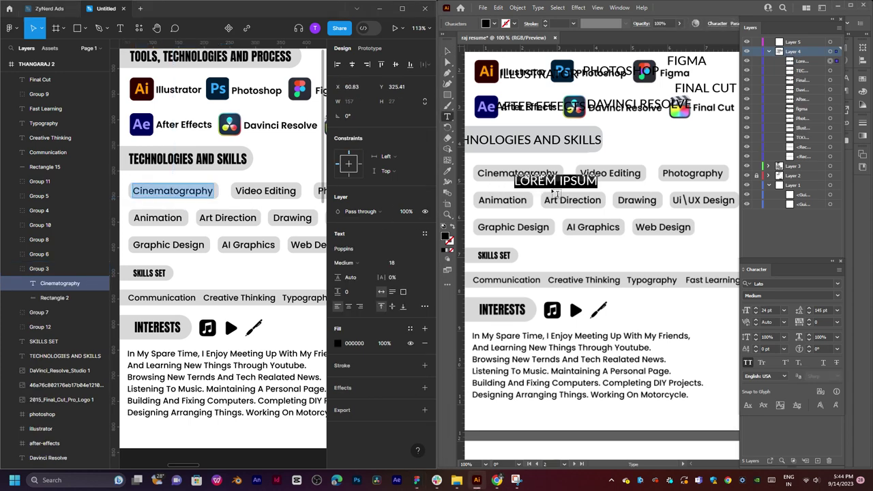
text(CINEMATOGRAPHY)
key(Escape)
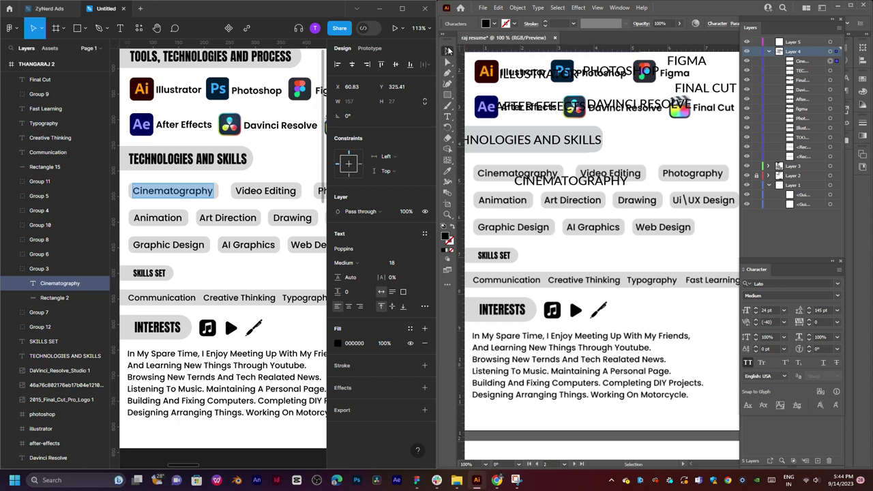
drag(600, 183, 550, 176)
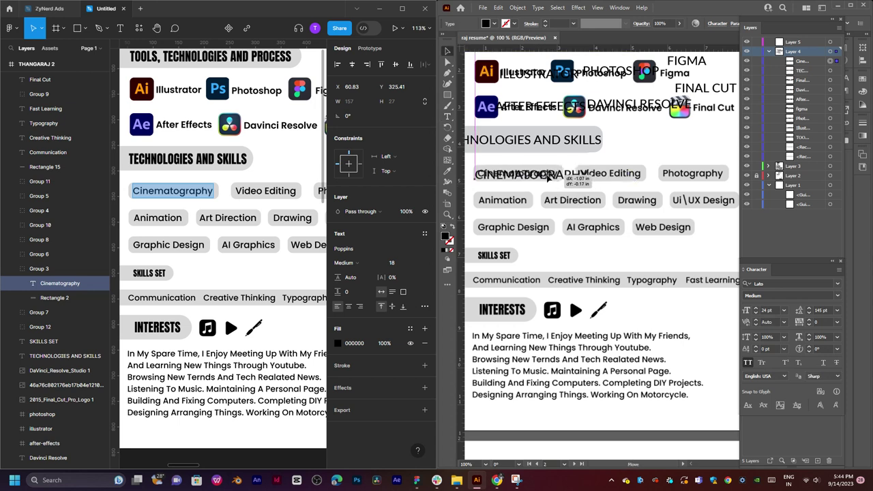
Duplicate CINEMATOGRAPHY, replace it with VIDEO EDITING, and place it beside CINEMATOGRAPHY.
key(t)
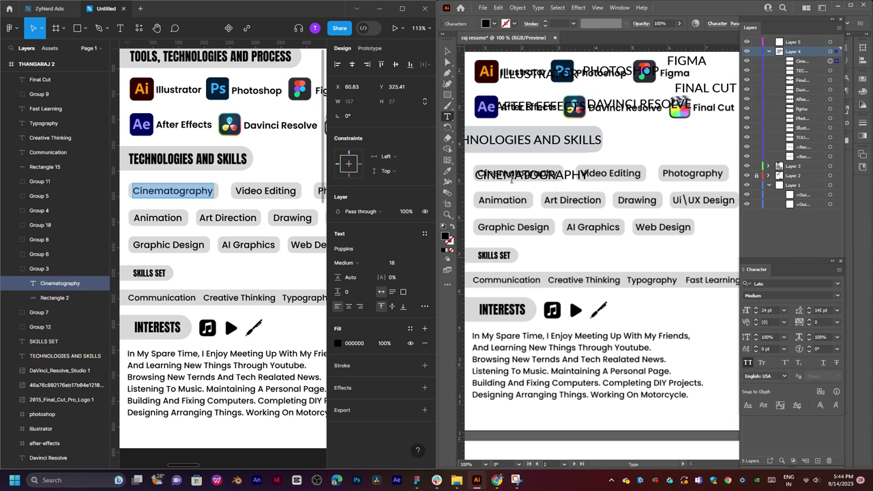
key(v)
drag(544, 176, 543, 204)
key(t)
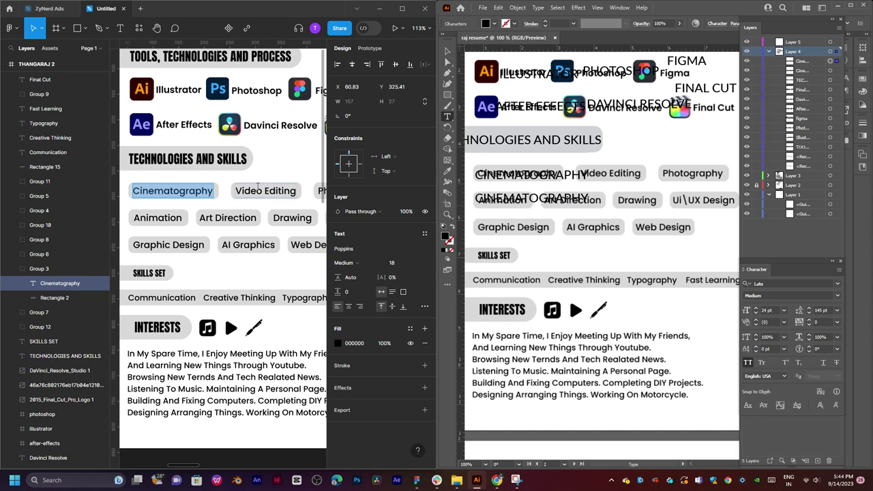
double_click(258, 190)
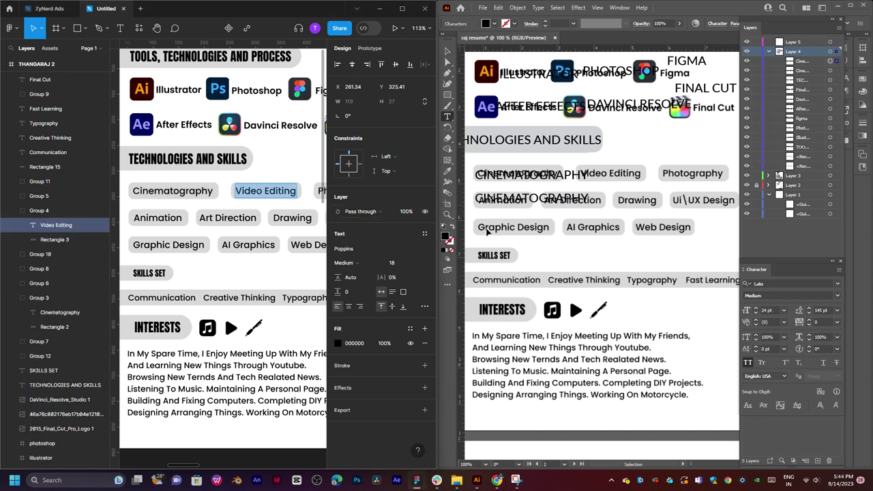
double_click(536, 196)
text(VIDEO EDITING)
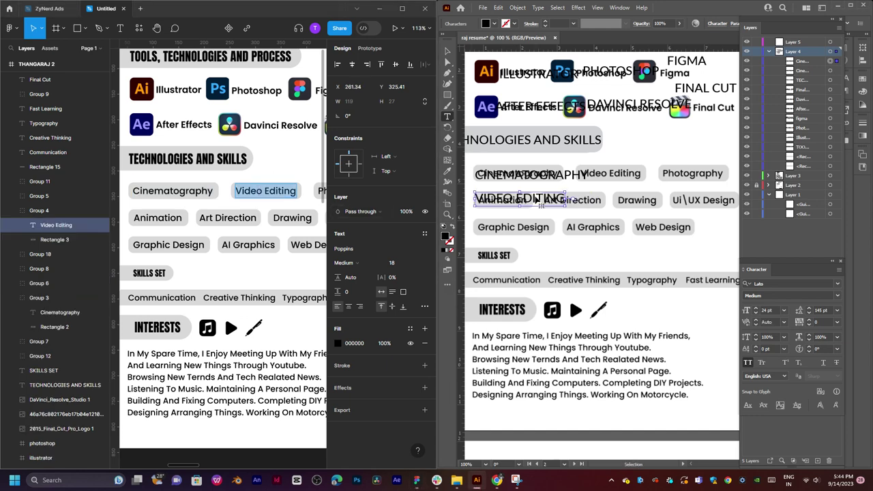
click(448, 52)
click(567, 199)
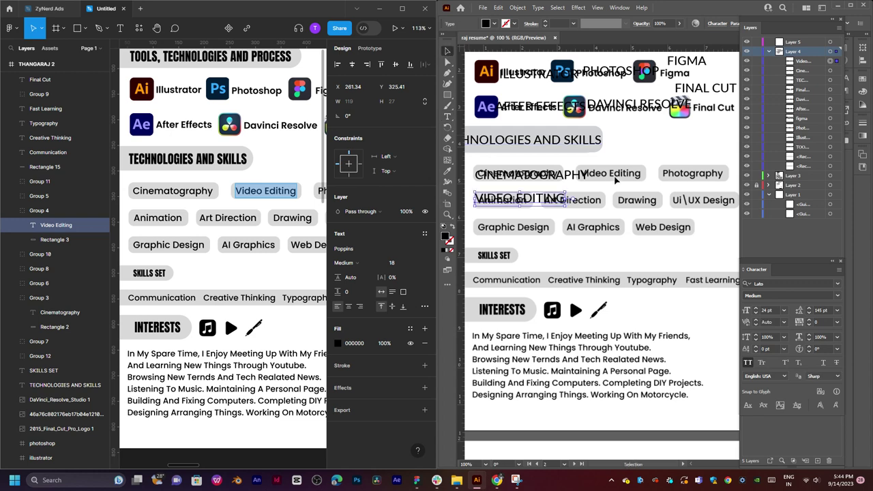
scroll(616, 180, right, 8)
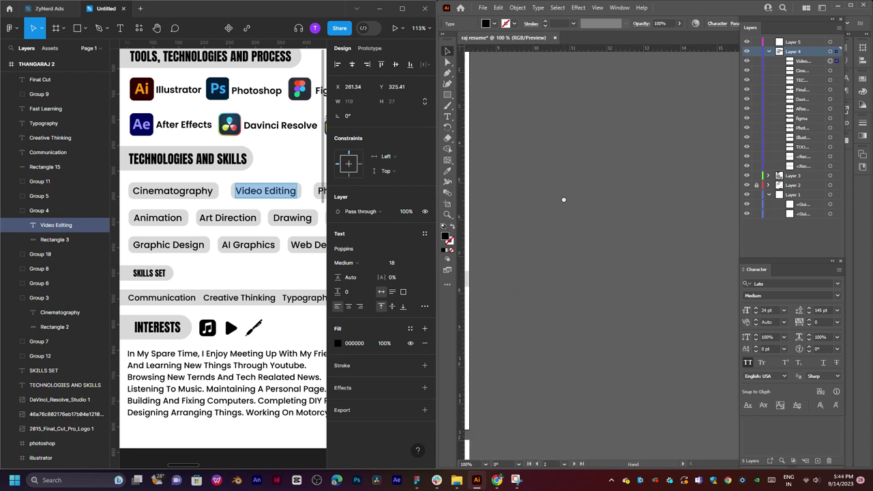
scroll(563, 200, left, 8)
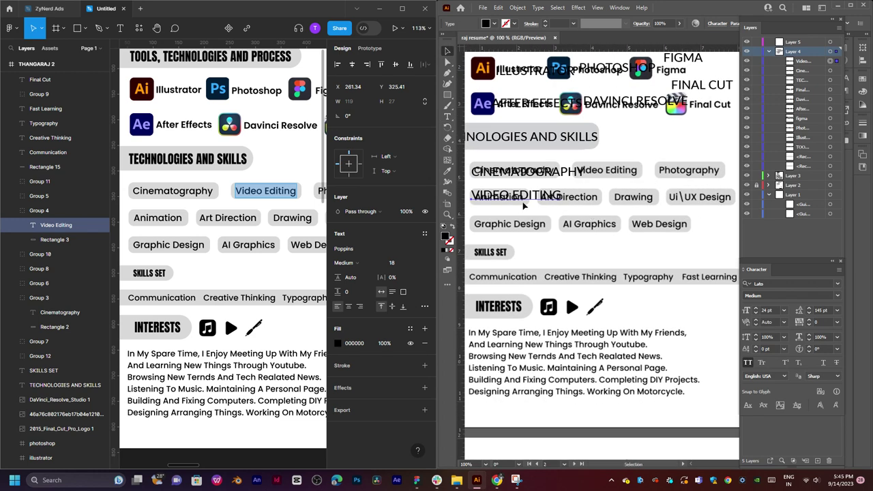
drag(524, 204, 633, 178)
Replace a VIDEO EDITING copy with PHOTOGRAPHY copied from the Figma tag.
scroll(556, 197, right, 3)
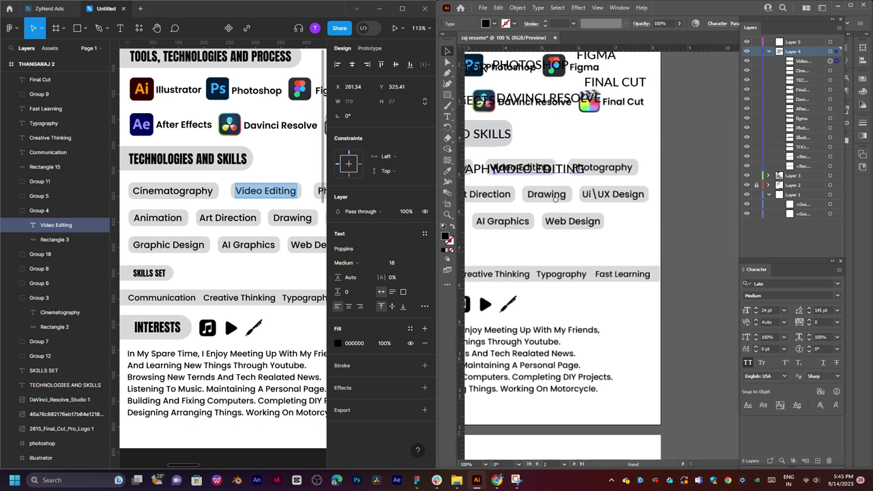
drag(556, 197, 675, 176)
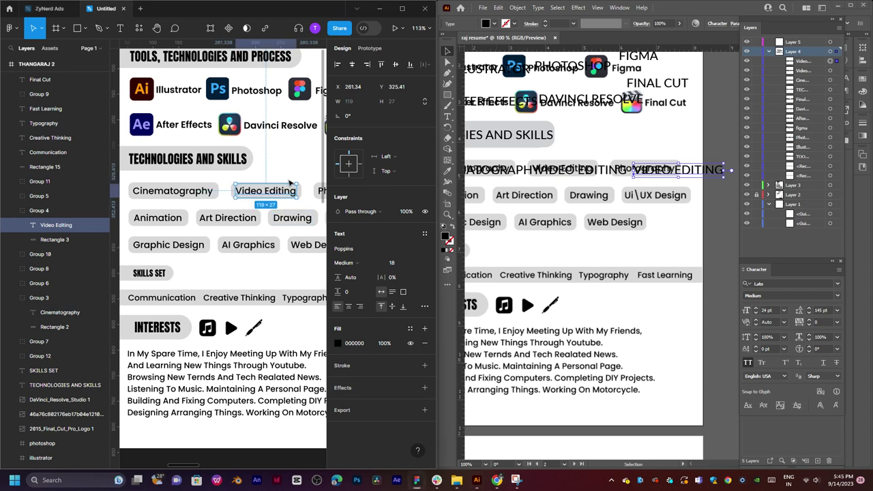
scroll(294, 183, right, 3)
click(272, 185)
double_click(271, 185)
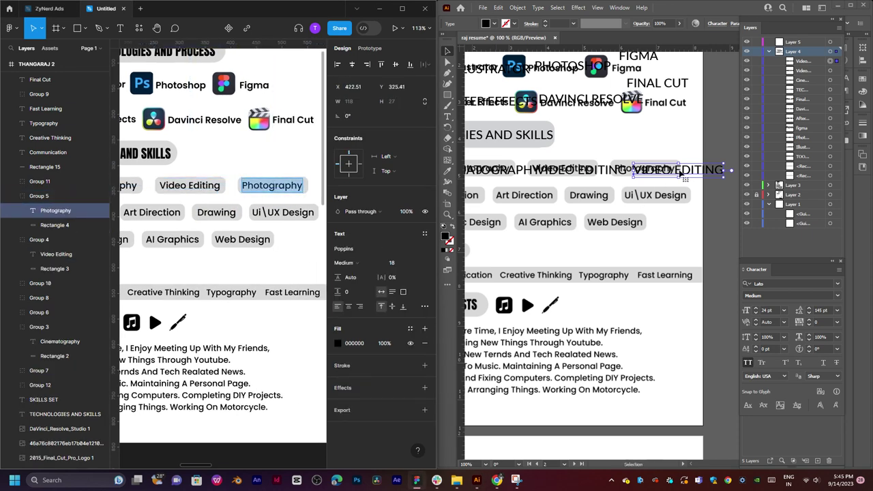
triple_click(682, 176)
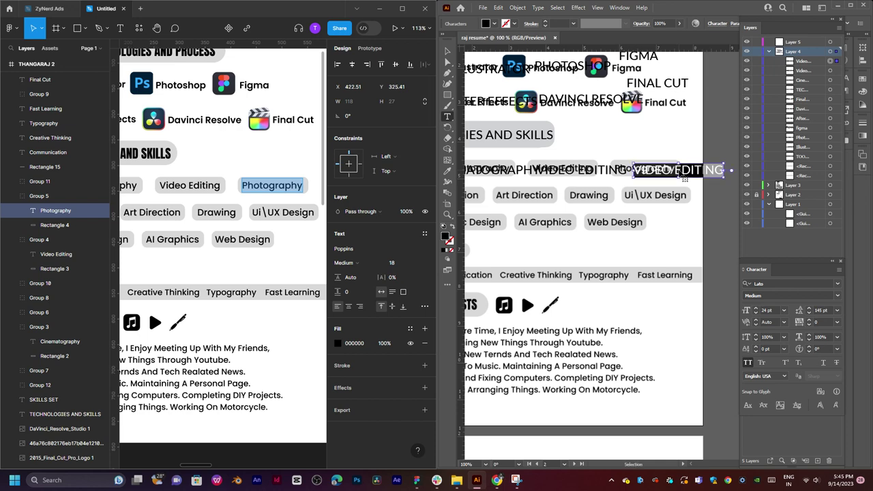
text(PHOTOGRAPHY)
key(Escape)
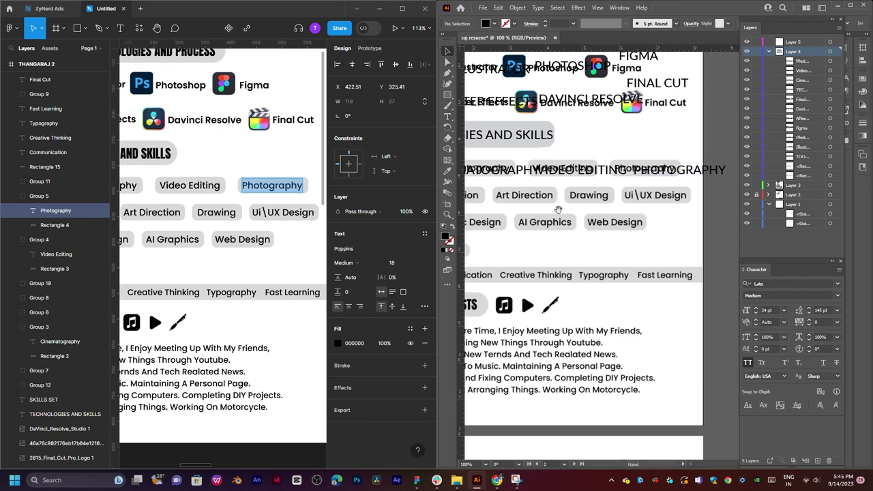
drag(558, 209, 575, 196)
Copy PHOTOGRAPHY down a row and change it to UI\UX DESIGN.
click(280, 217)
double_click(280, 215)
key(ctrl+c)
drag(641, 157, 553, 169)
double_click(667, 194)
key(ctrl+v)
key(Escape)
Turn a UI\UX DESIGN copy into DRAWING and move it over the Drawing tag.
click(213, 217)
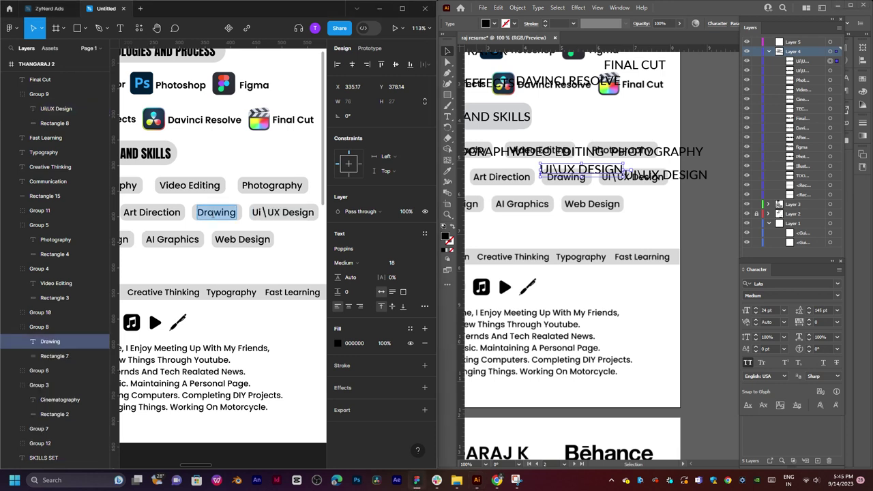
double_click(554, 175)
key(ctrl+a)
text(DRAWING)
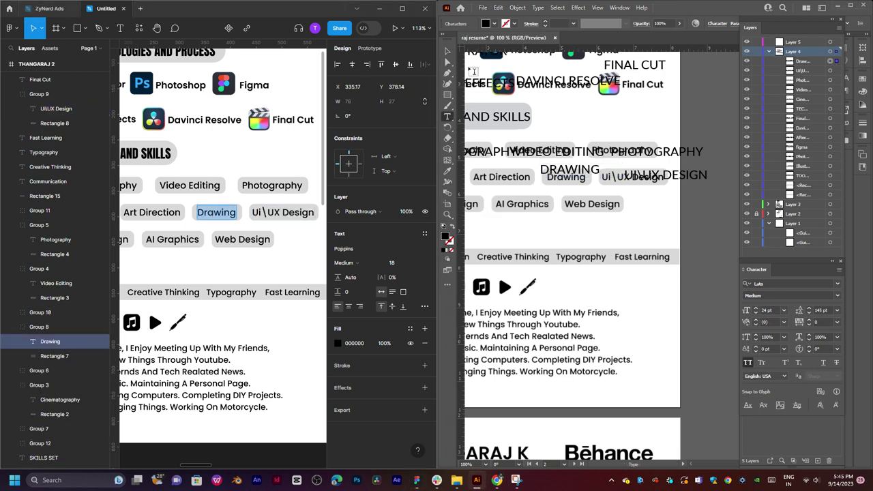
click(449, 52)
mouse_move(570, 172)
mouse_down()
mouse_move(634, 184)
mouse_move(695, 171)
mouse_up()
click(537, 181)
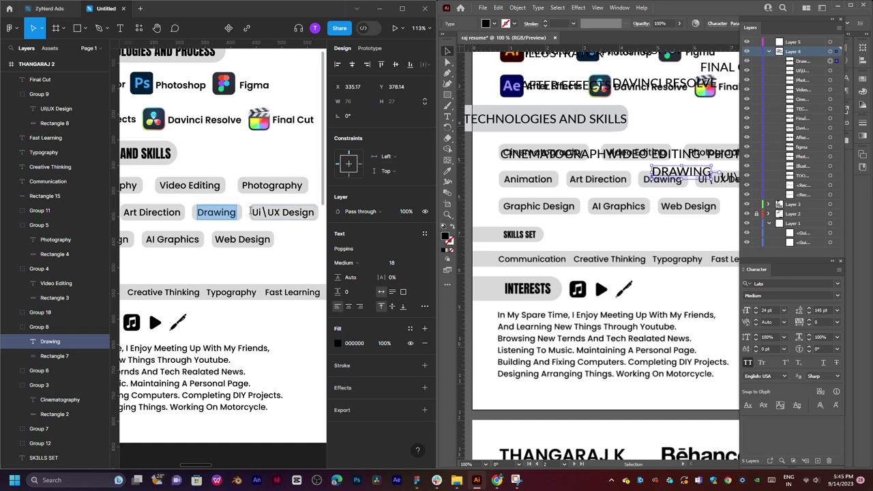
Duplicate the DRAWING text, paste ART DIRECTION into it, and position it over a pill.
click(164, 212)
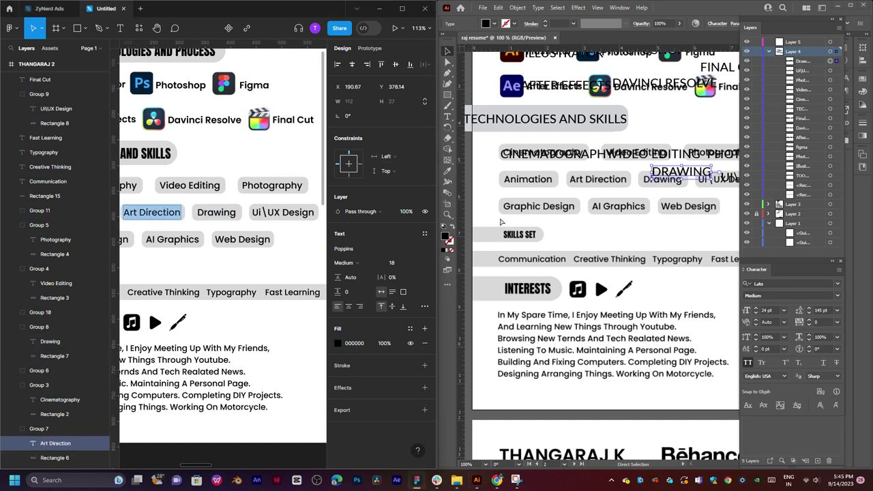
drag(673, 183, 602, 188)
double_click(609, 178)
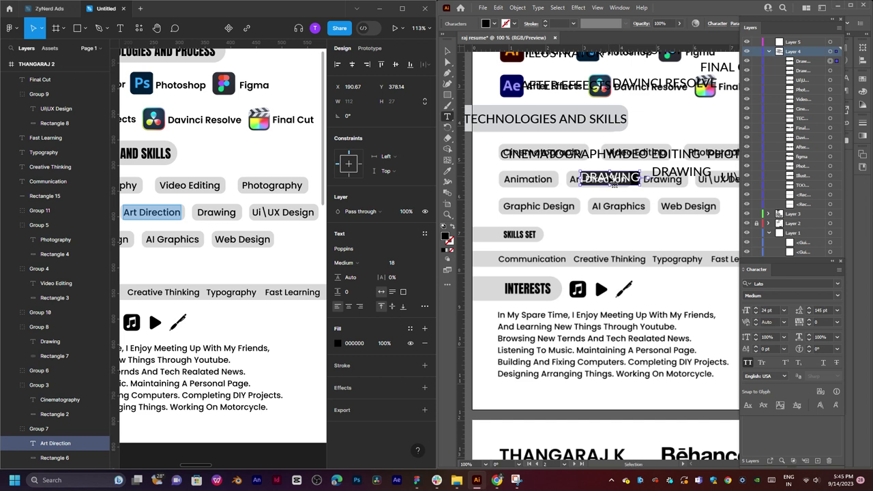
text(ART DIRECTION)
click(448, 51)
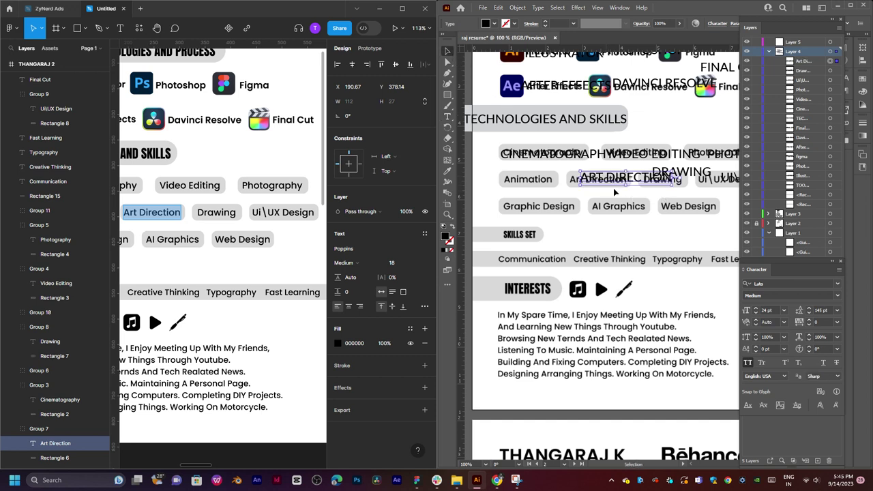
drag(629, 186, 539, 183)
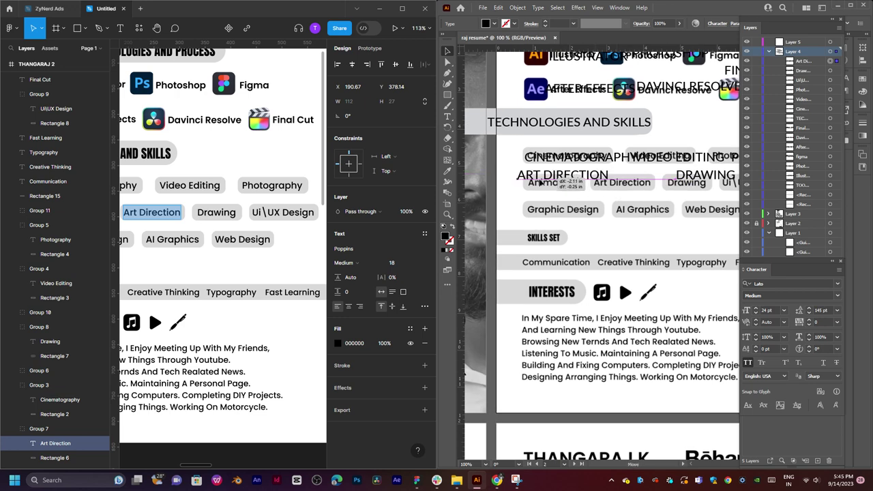
Change that label to ANIMATION copied from Figma and align it over the Animation pill.
click(238, 170)
scroll(312, 170, left, 4)
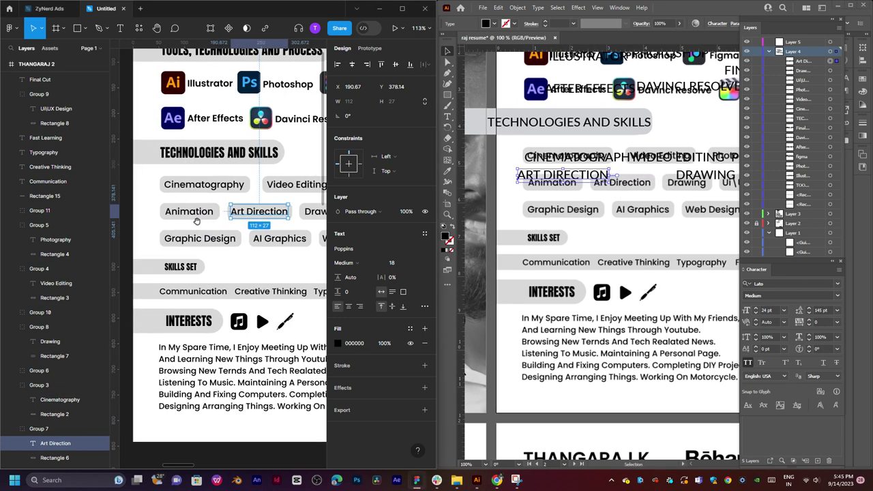
scroll(206, 209, right, 1)
scroll(206, 209, down, 1)
click(156, 195)
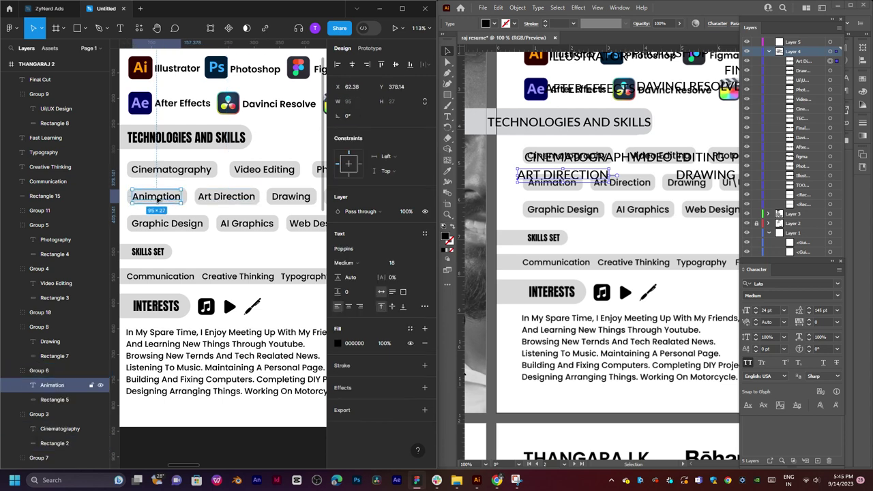
double_click(156, 196)
key(ctrl+c)
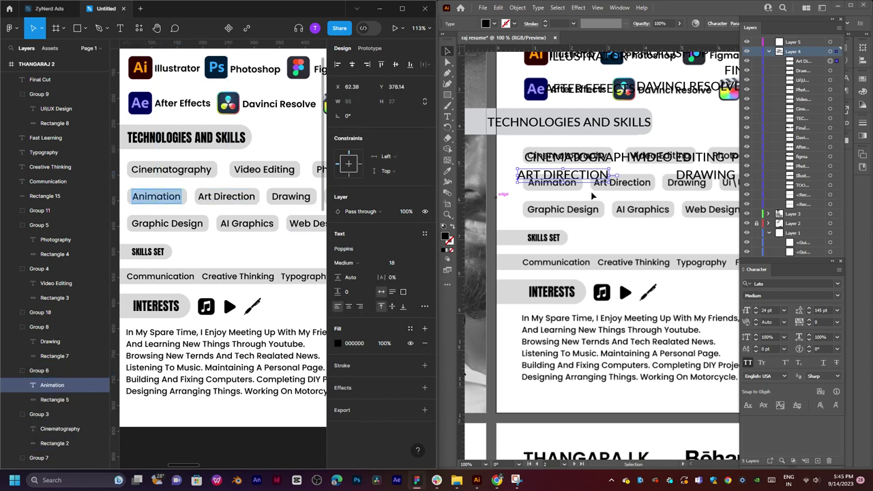
double_click(557, 175)
key(ctrl+a)
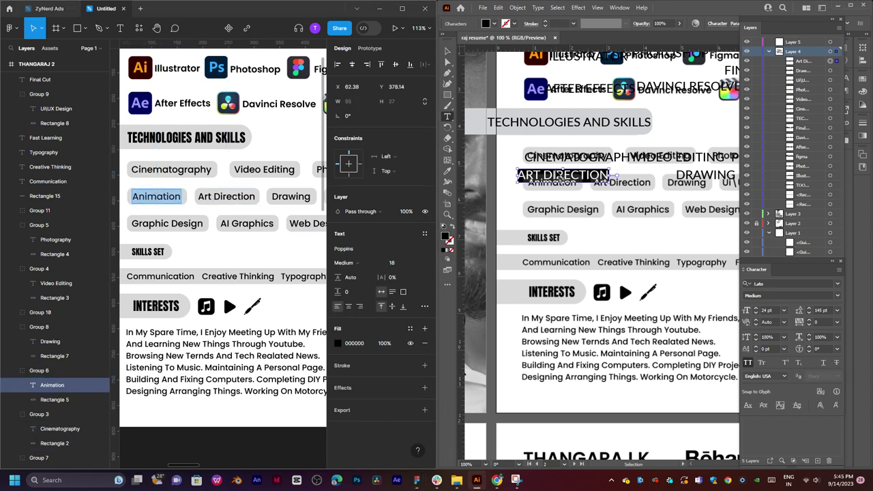
key(ctrl+v)
key(Escape)
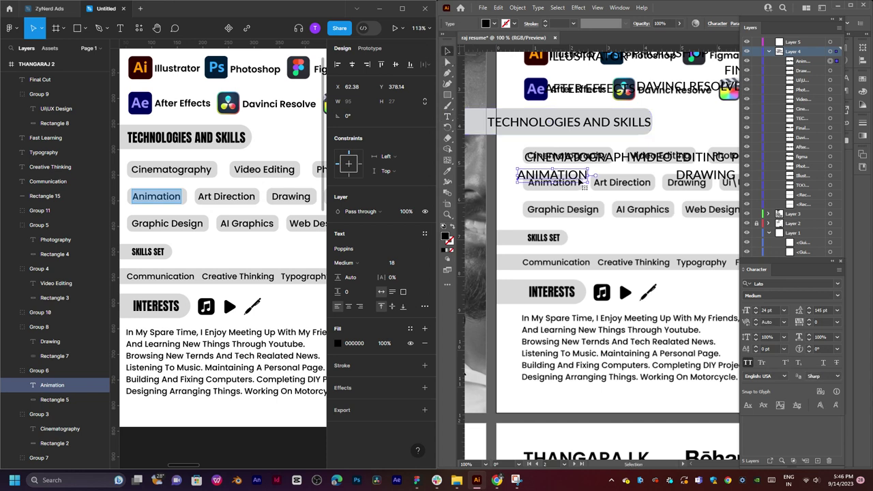
drag(572, 177, 622, 193)
Make a copy of ANIMATION, relabel it ART DIRECTION, and place it on the Art Direction pill.
key(t)
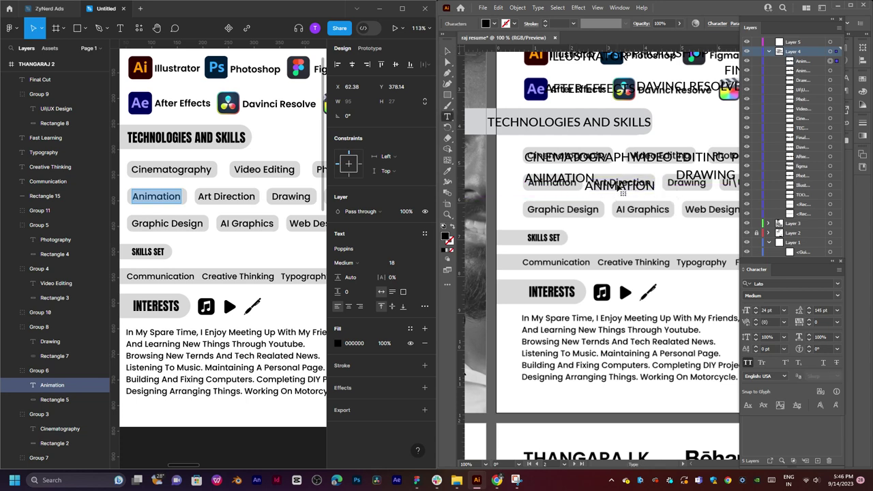
double_click(622, 192)
click(227, 195)
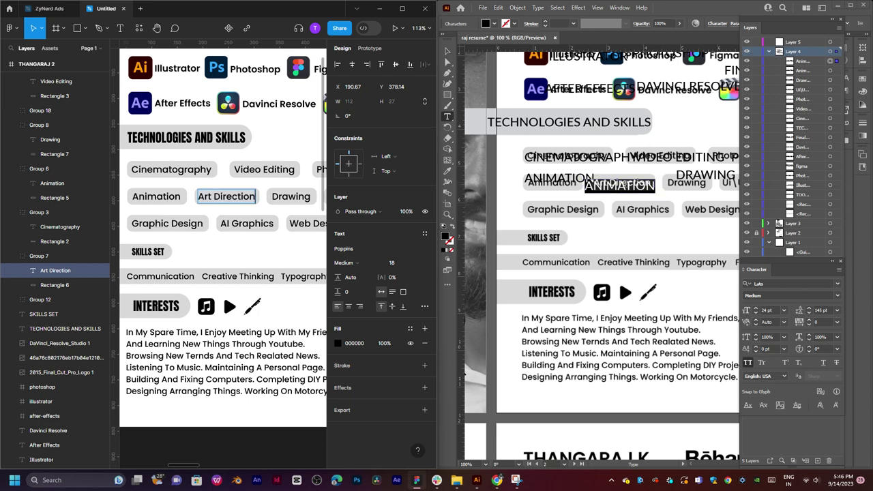
click(626, 185)
key(Escape)
text(ART DIRECTION)
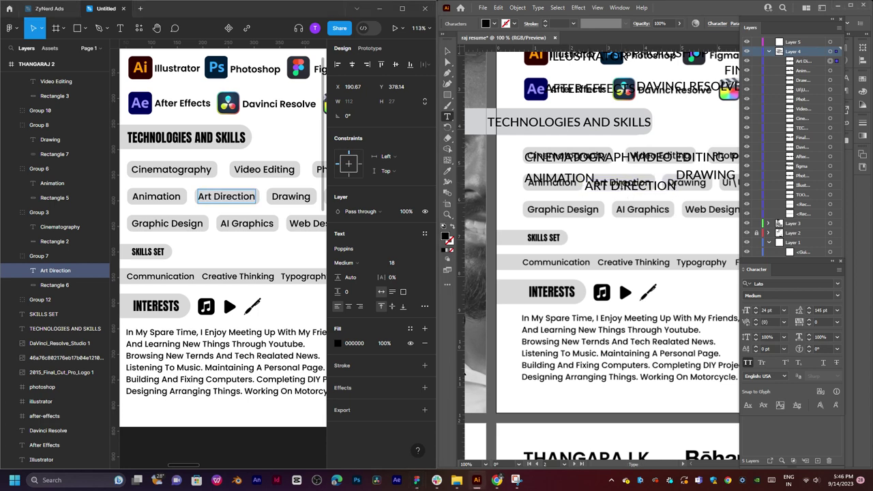
click(448, 51)
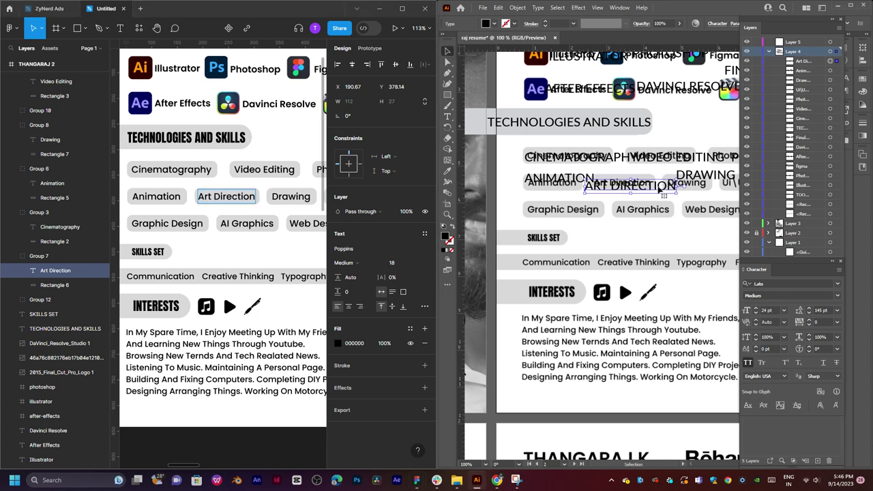
drag(662, 194, 606, 176)
click(704, 182)
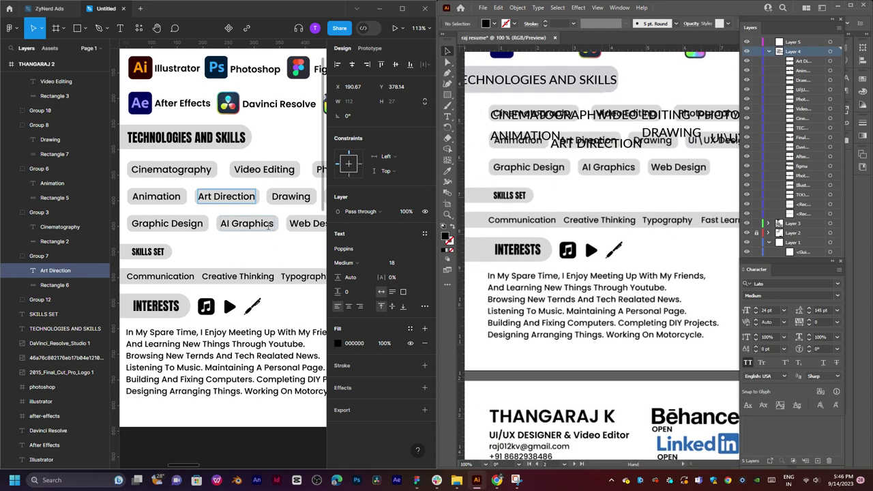
Copy 'Graphic Design' from Figma and paste it over a duplicated ANIMATION label as GRAPHIC DESIGN.
double_click(161, 226)
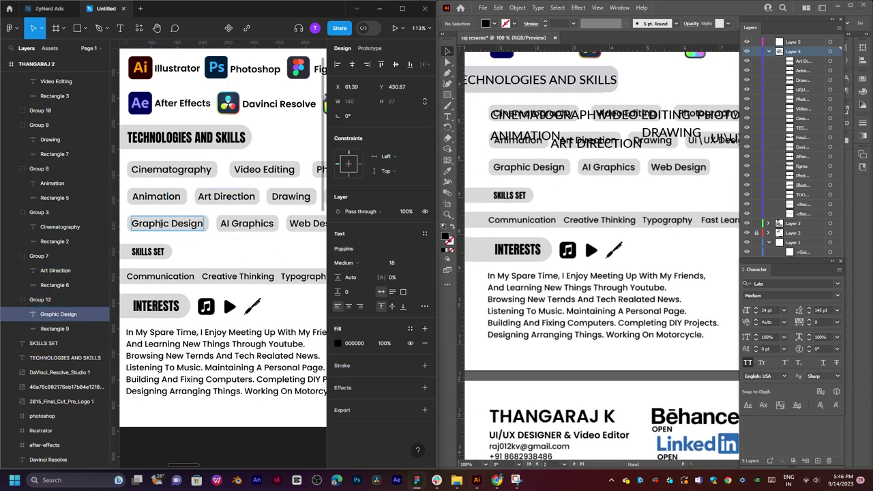
triple_click(161, 223)
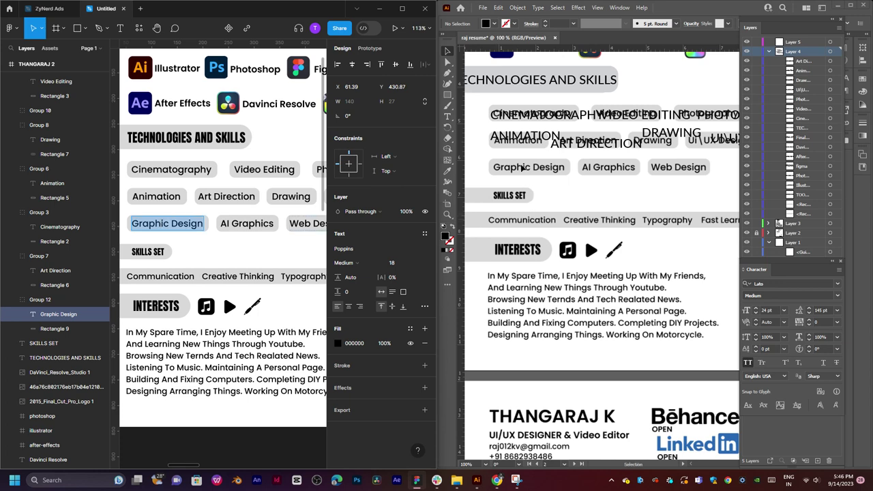
drag(526, 137, 526, 167)
double_click(520, 168)
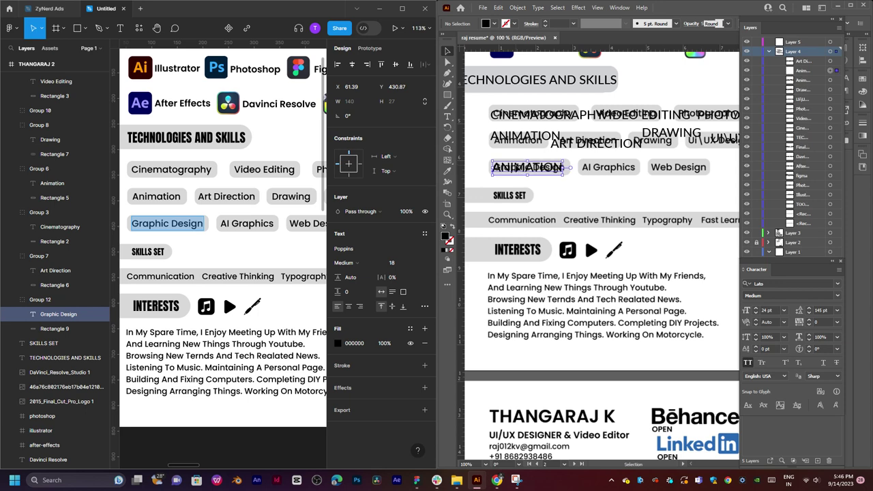
text(GRAPHIC DESIGN)
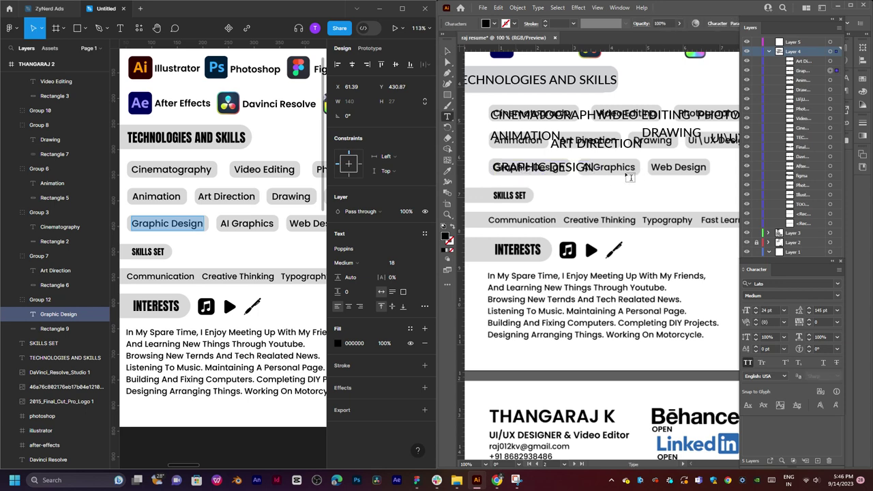
key(Escape)
Duplicate GRAPHIC DESIGN onto the next pill and replace its text with AI GRAPHICS.
drag(558, 172, 570, 187)
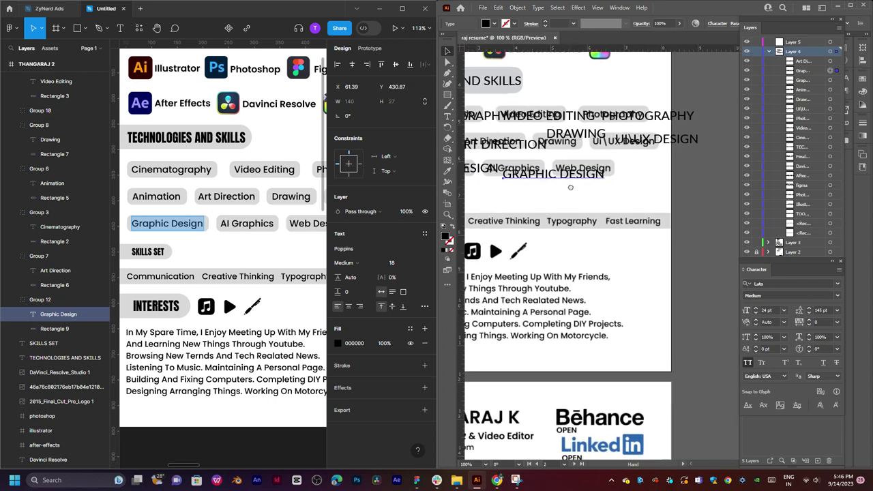
click(561, 176)
click(236, 224)
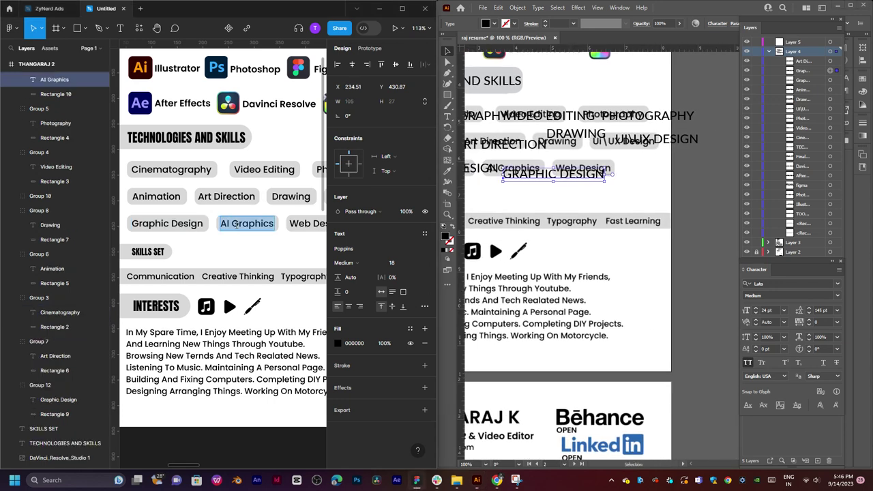
double_click(543, 175)
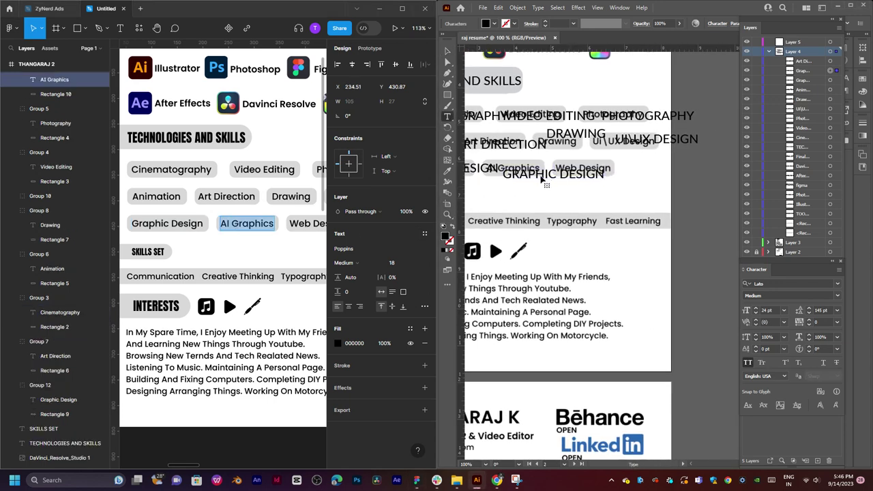
key(ctrl+a)
text(AI GRAPHICS)
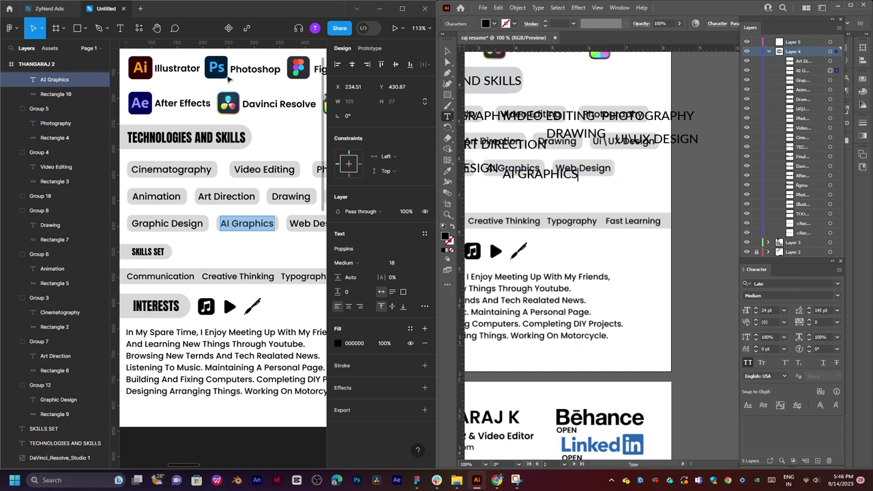
click(447, 52)
Duplicate AI GRAPHICS toward the last pill and change its text to WEB DESIGN.
drag(567, 176, 632, 178)
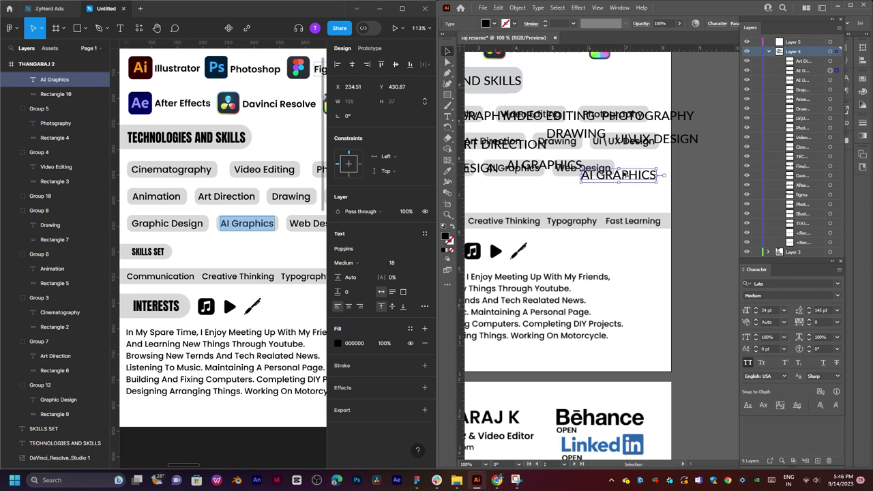
click(301, 224)
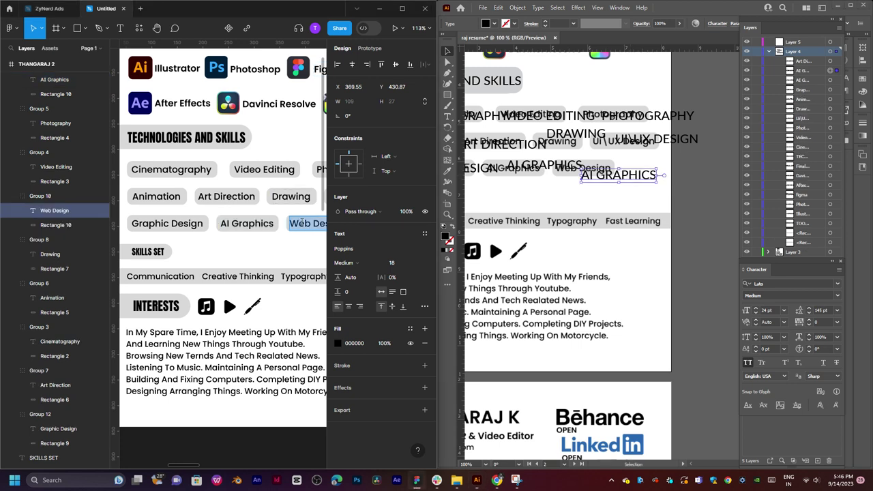
click(611, 179)
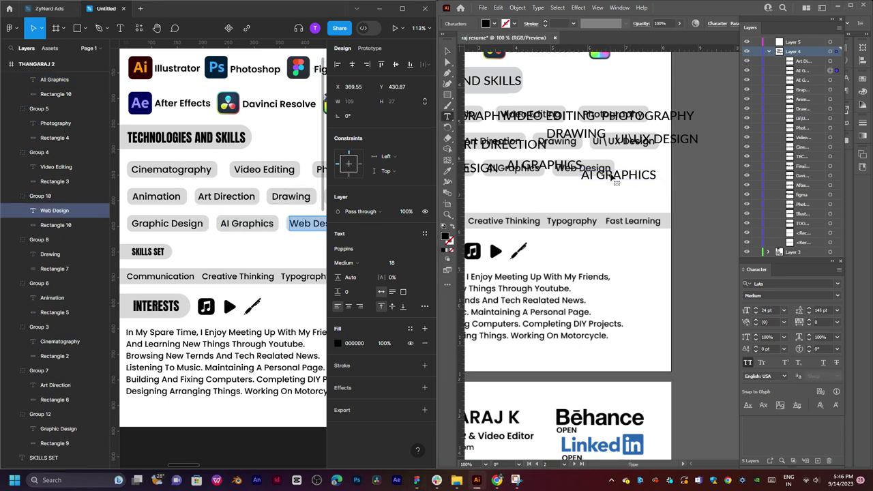
triple_click(611, 179)
text(WEB DESIGN)
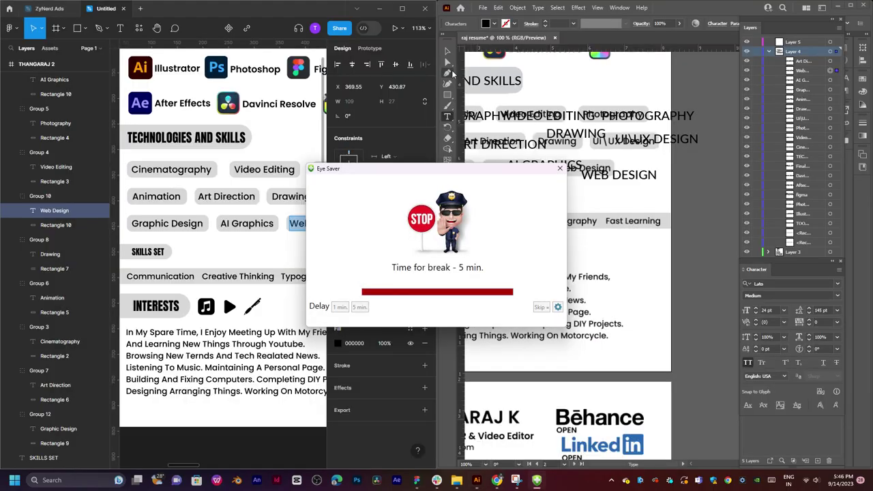
click(448, 50)
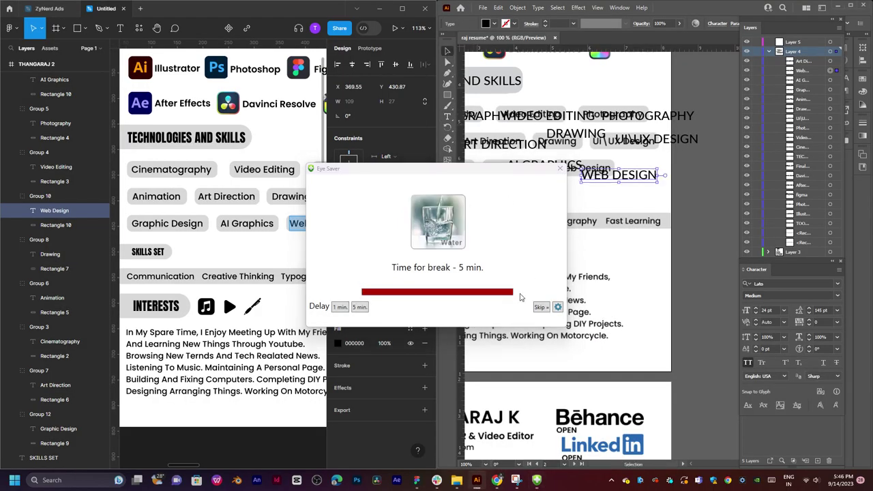
Skip the break reminder, line WEB DESIGN up with its row, and recentre the Figma skills section.
click(541, 307)
drag(621, 178, 725, 176)
click(246, 258)
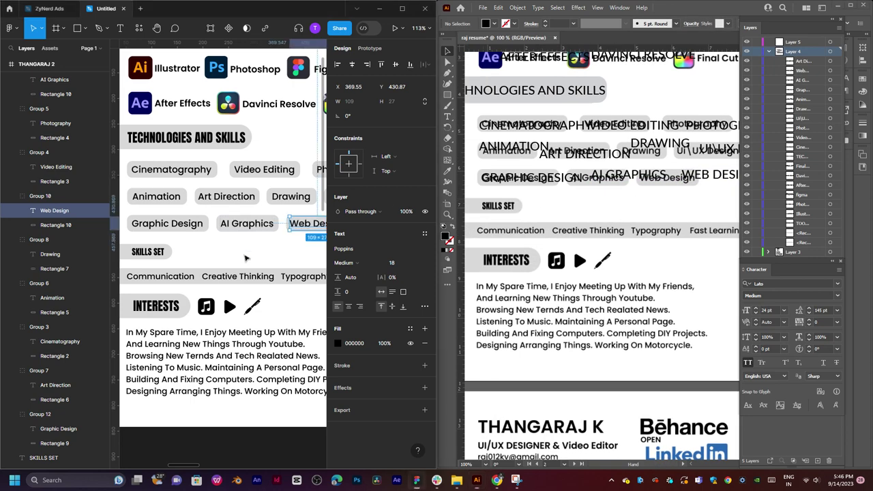
drag(246, 258, 180, 294)
drag(224, 240, 260, 239)
drag(223, 240, 230, 209)
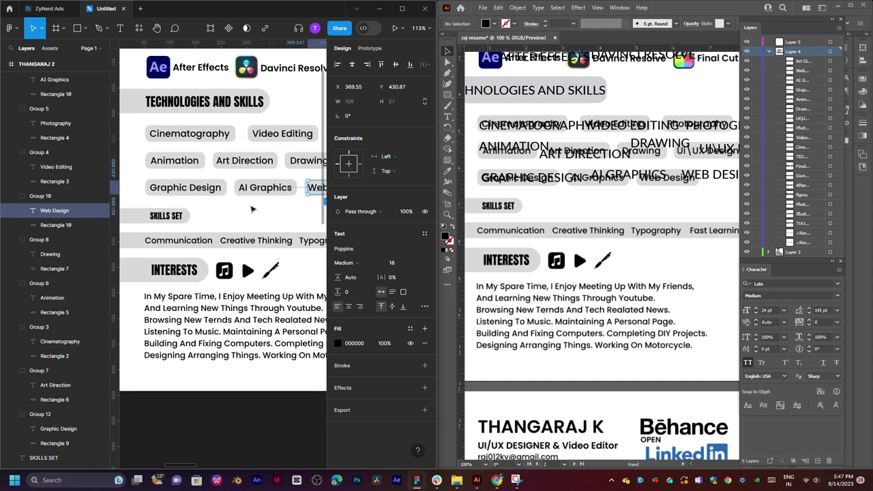
Drag the SKILLS SET heading text left onto its grey pill and deselect it.
click(286, 213)
drag(289, 202, 245, 216)
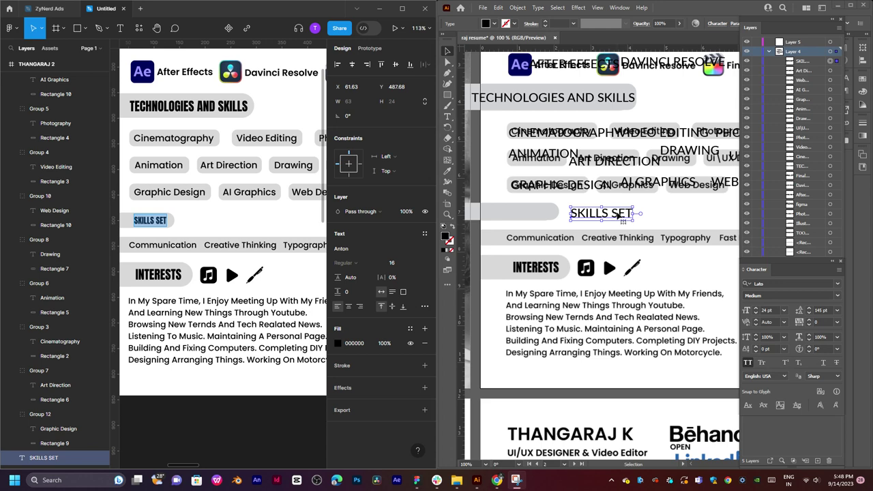
drag(610, 215, 540, 212)
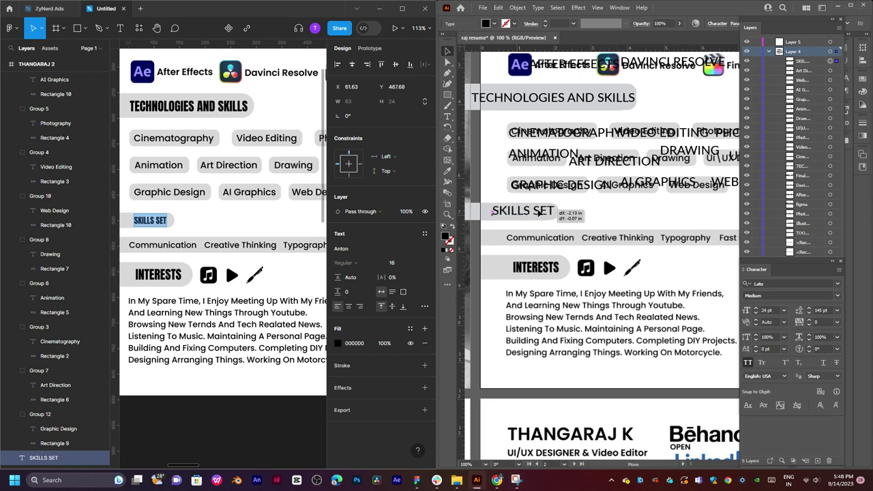
click(625, 222)
drag(625, 222, 613, 178)
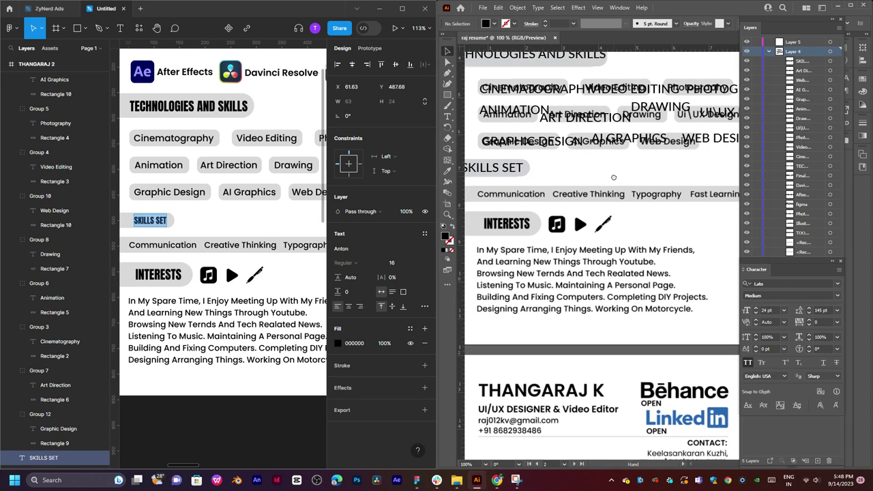
click(163, 243)
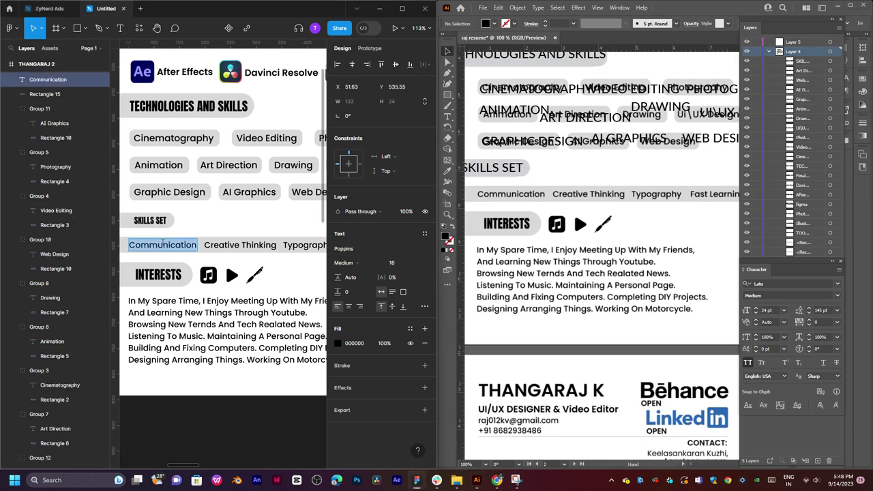
Paste COMMUNICATION as a new text object just under the SKILLS SET heading.
click(541, 203)
key(t)
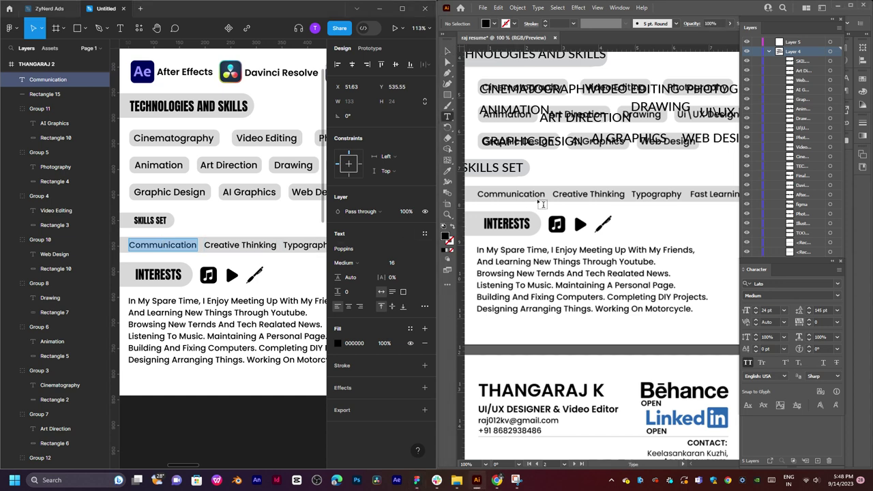
click(541, 203)
key(ctrl+v)
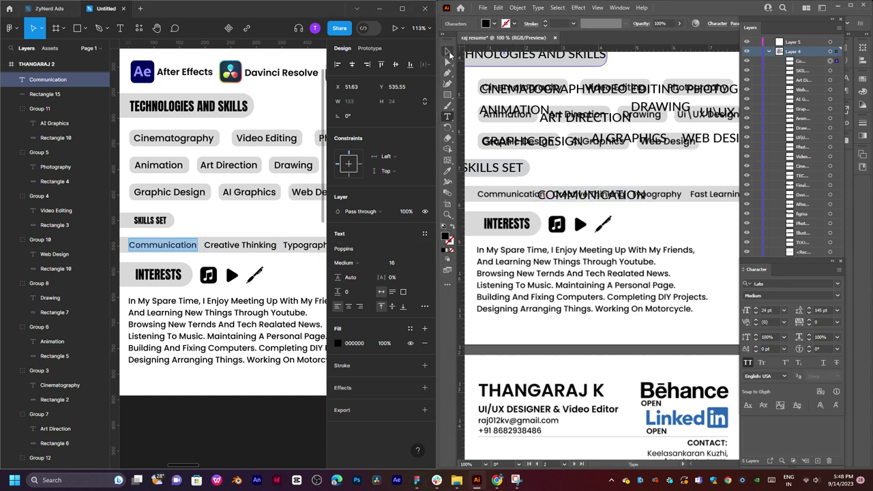
click(448, 51)
drag(620, 202, 554, 191)
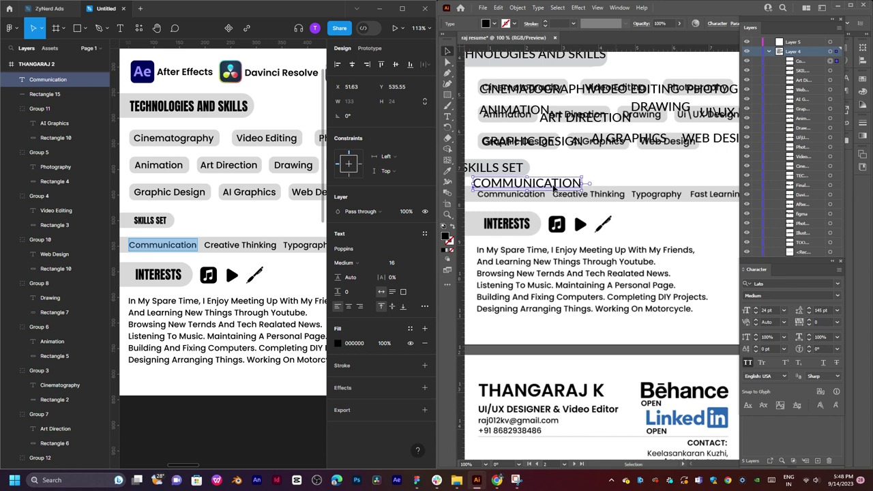
Duplicate COMMUNICATION, change it to CREATIVE THINKING, and place it along the skills row.
click(232, 247)
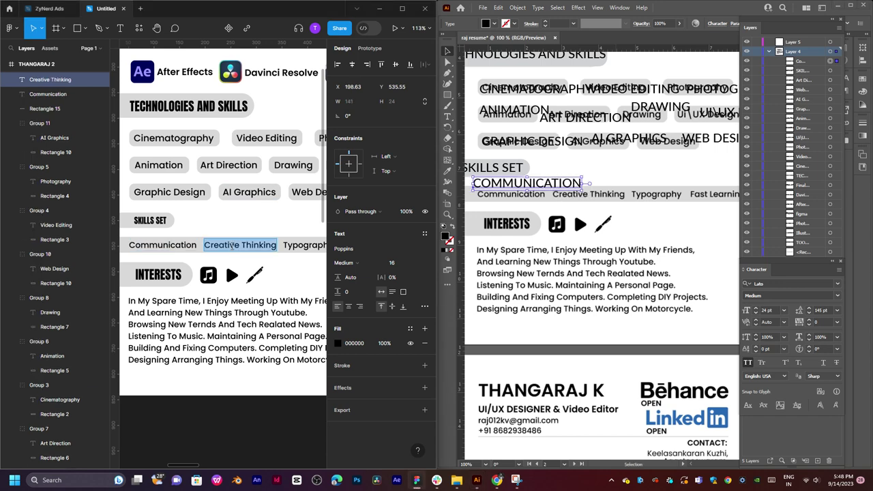
drag(552, 188, 603, 205)
double_click(604, 204)
key(ctrl+a)
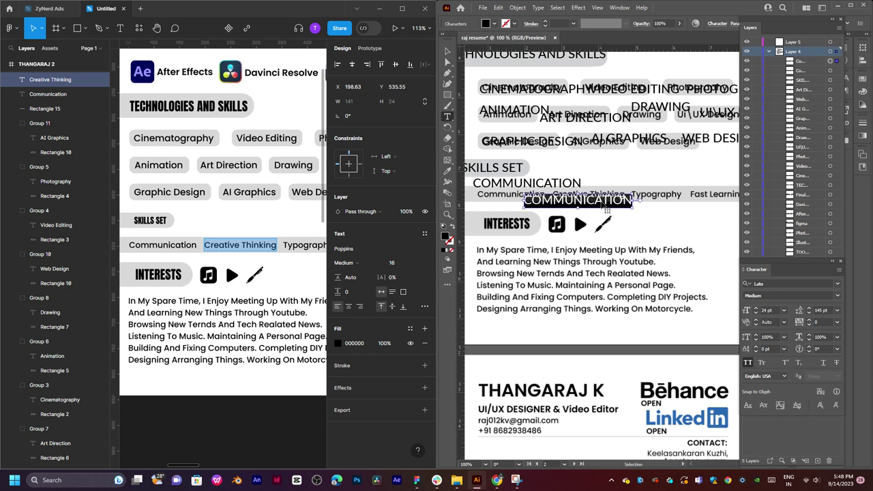
text(Creative Thinking)
key(Escape)
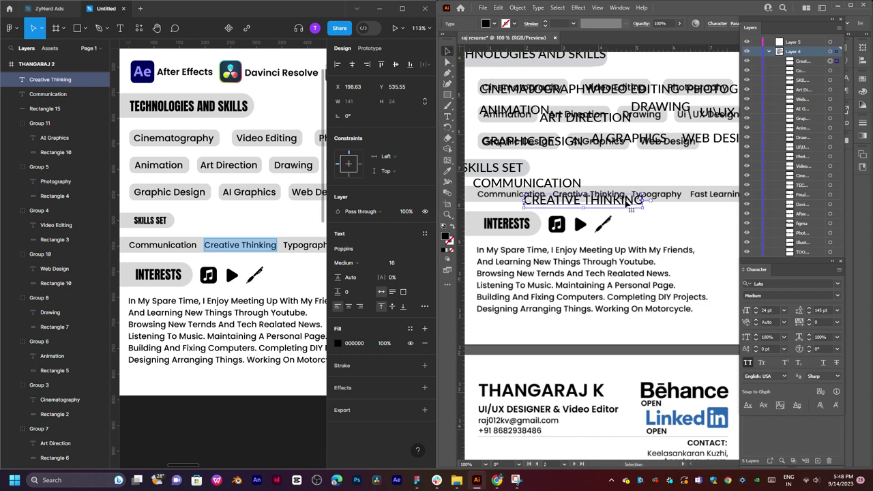
drag(627, 203, 552, 195)
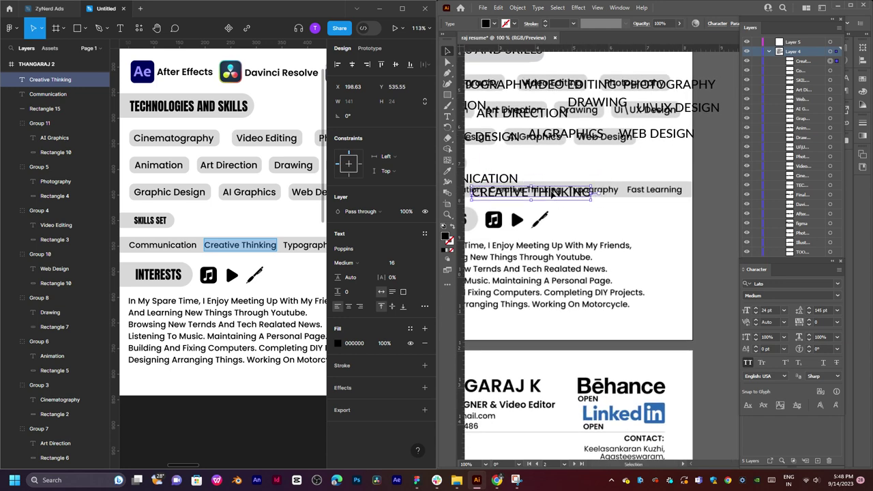
Duplicate CREATIVE THINKING up and right and change it to TYPOGRAPHY.
click(296, 247)
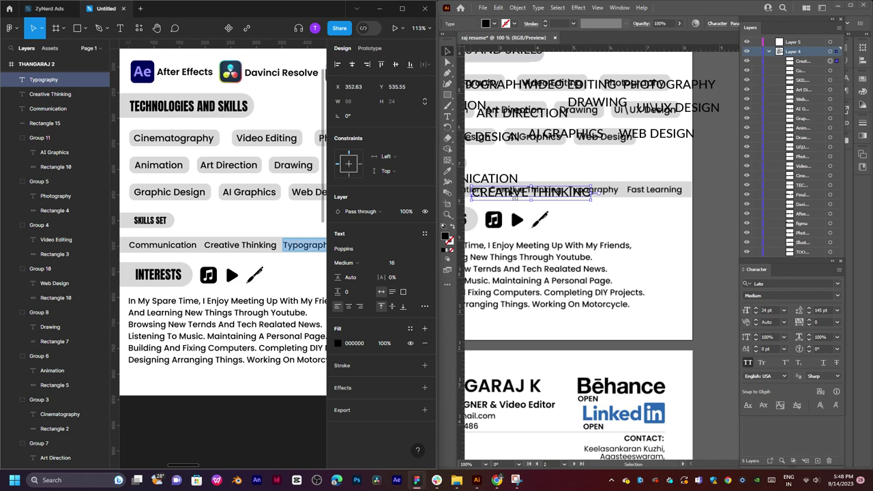
click(516, 196)
drag(515, 196, 604, 177)
double_click(599, 174)
key(ctrl+a)
text(TYPOGRAPHY)
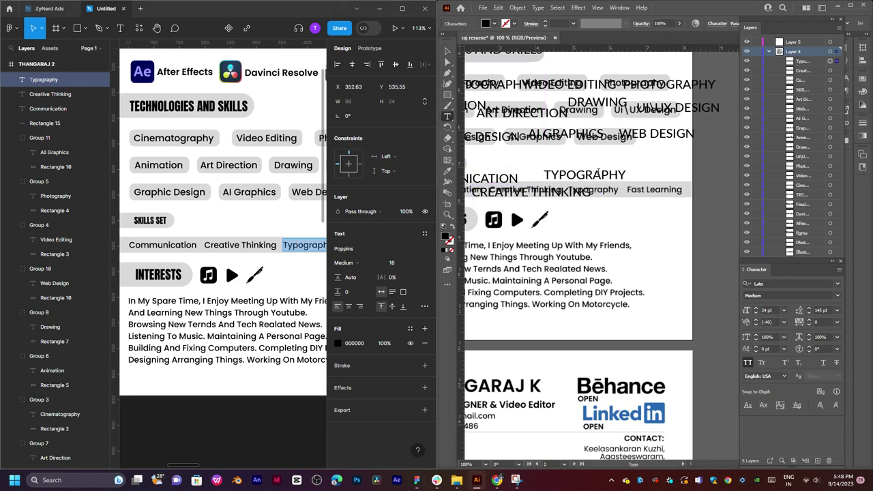
key(Escape)
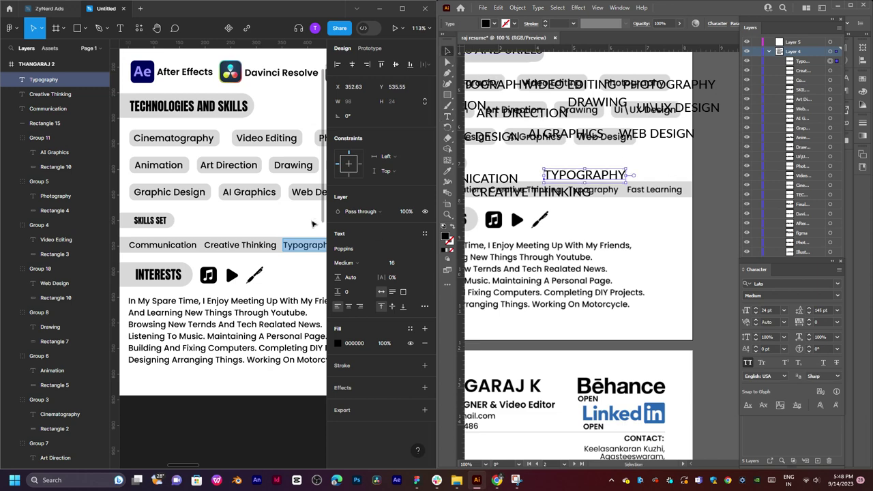
Duplicate TYPOGRAPHY onto the Fast Learning spot and change it to FAST LEARNING.
click(312, 224)
scroll(297, 229, right, 3)
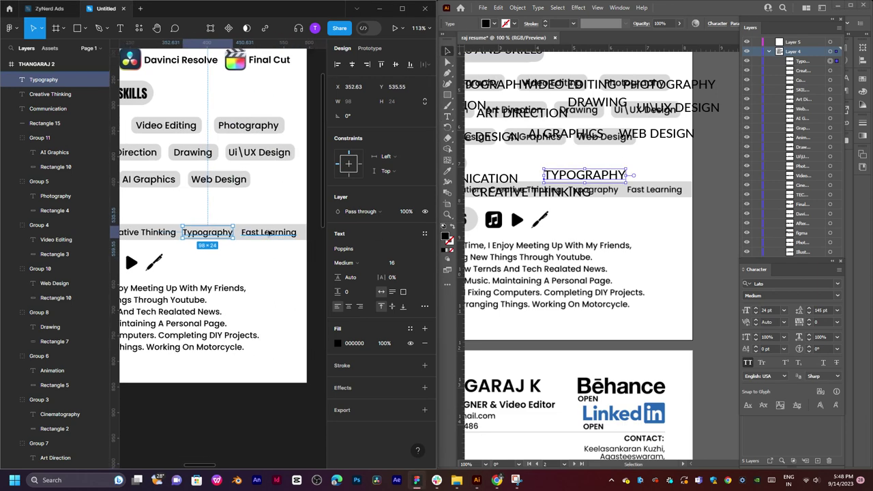
click(268, 233)
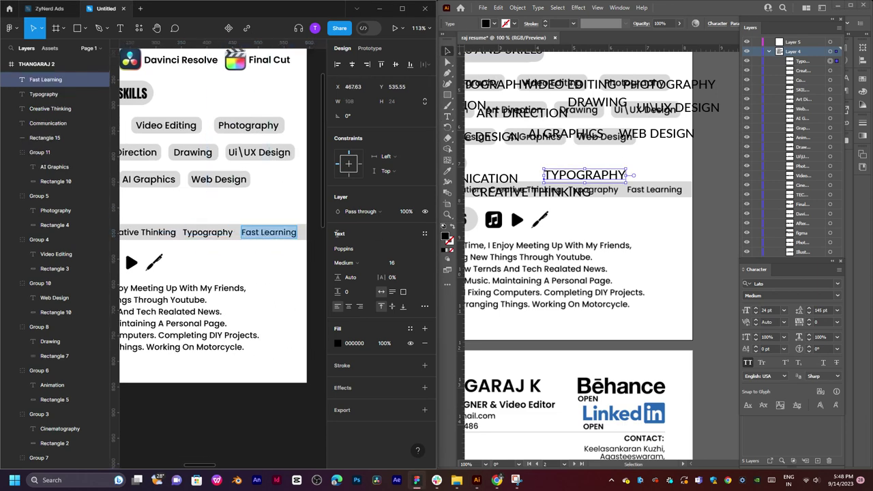
drag(595, 178, 654, 194)
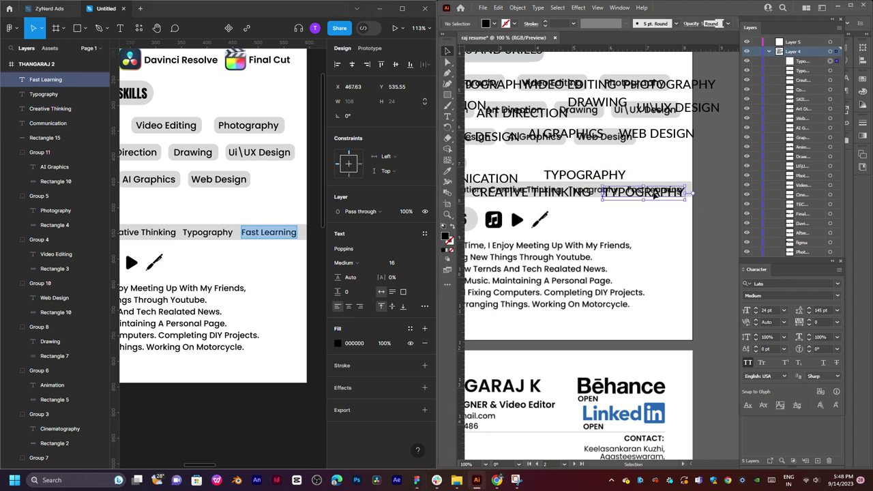
double_click(653, 194)
text(Fast Learning)
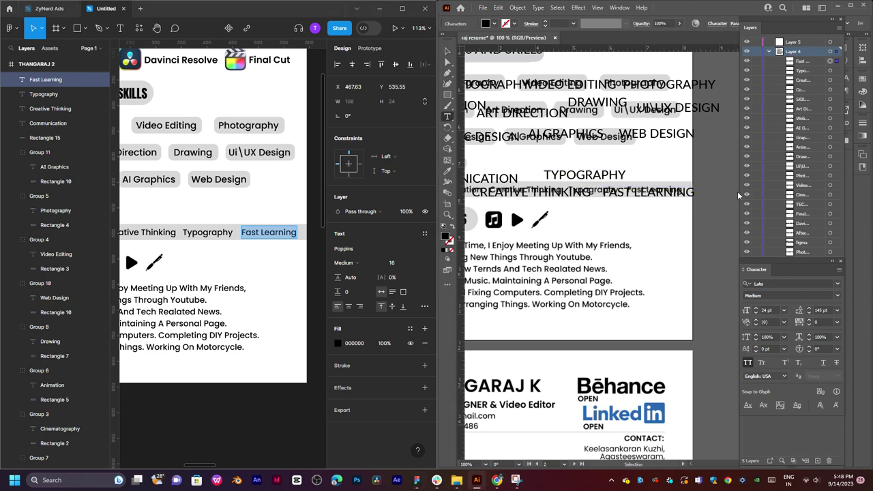
click(447, 52)
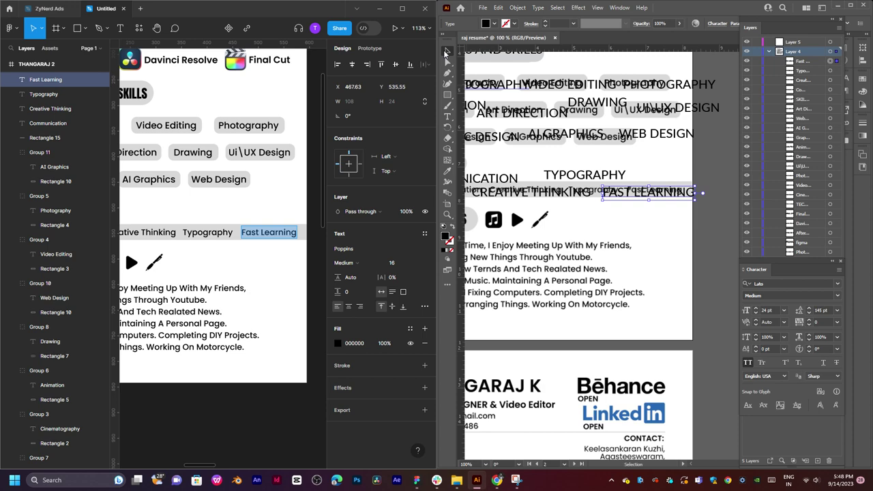
click(709, 160)
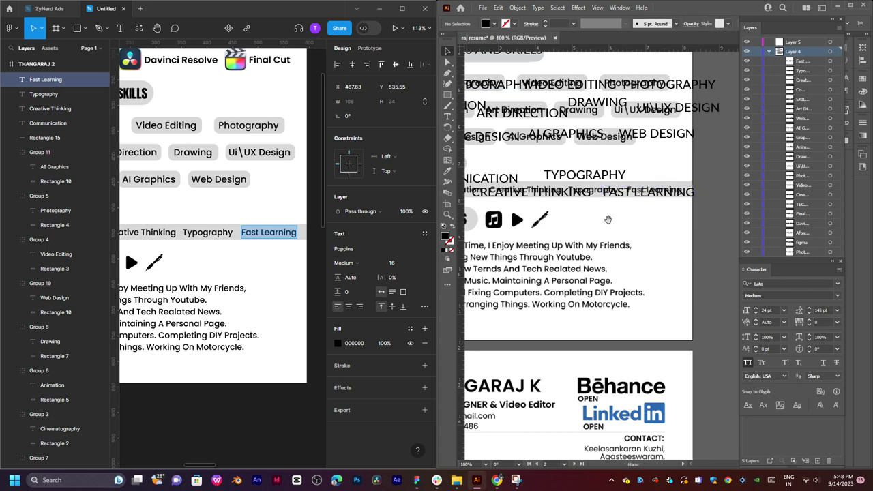
drag(587, 220, 612, 203)
Duplicate the grey SKILLS SET pill down beside the interests icons, making it slightly larger.
click(232, 251)
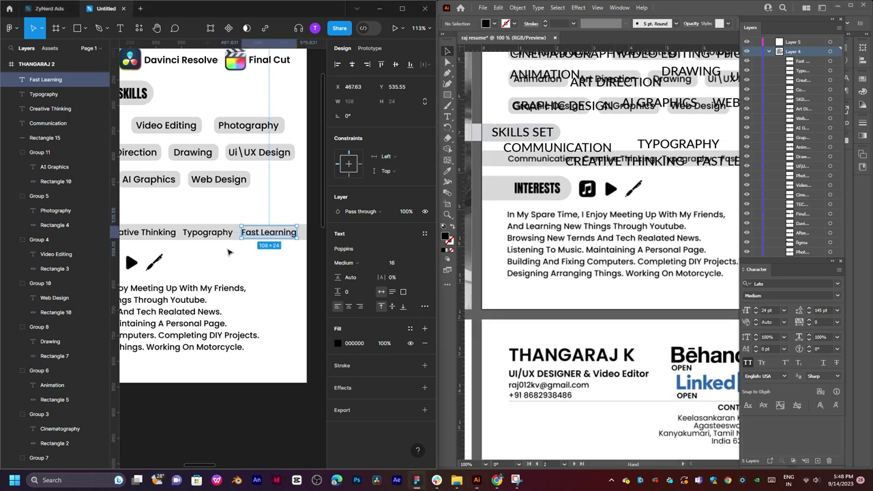
scroll(221, 234, down, 1)
scroll(221, 233, down, 2)
scroll(224, 218, left, 3)
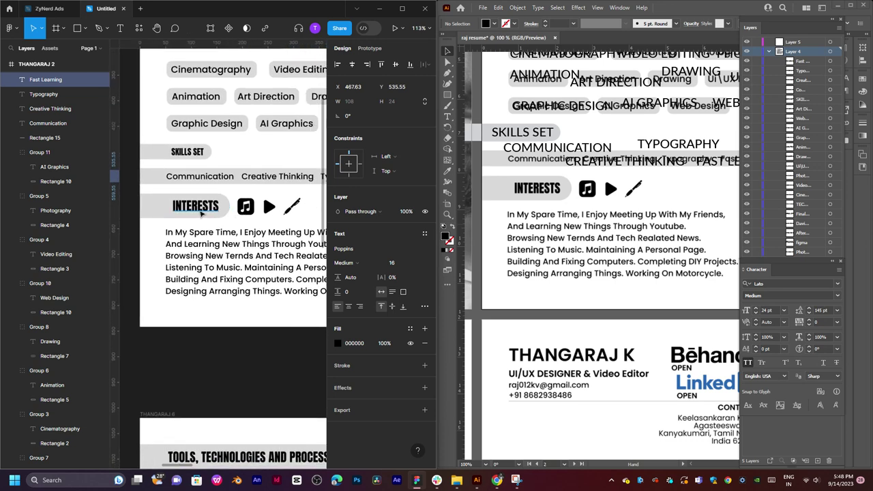
click(487, 134)
drag(487, 134, 492, 195)
drag(567, 198, 570, 200)
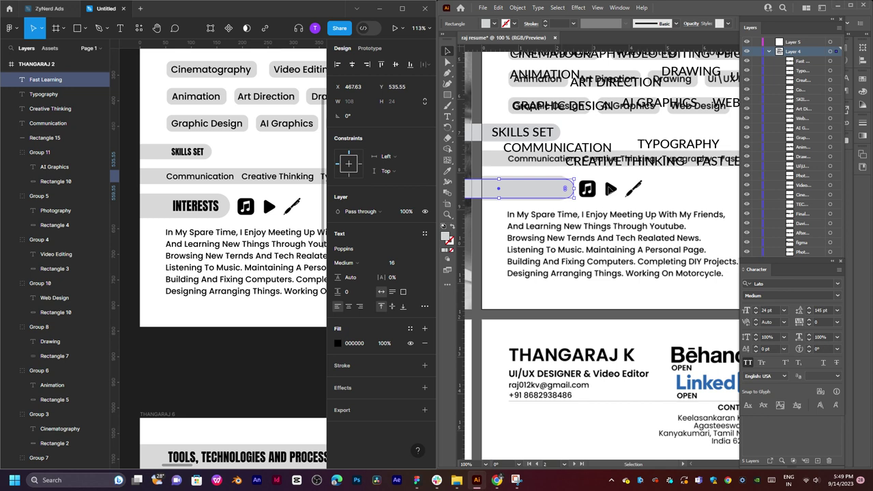
drag(503, 178, 501, 200)
click(684, 195)
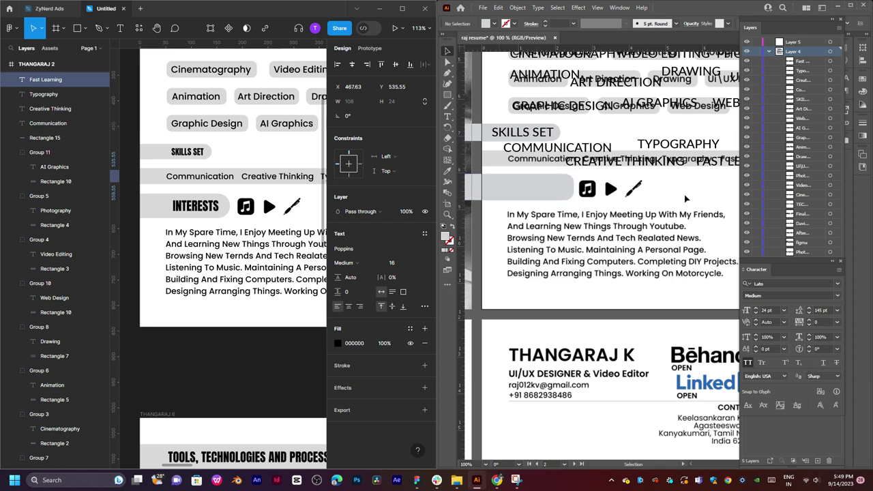
Copy INTERESTS from Figma and paste it over a SKILLS SET heading duplicate in the new pill.
drag(668, 190, 566, 243)
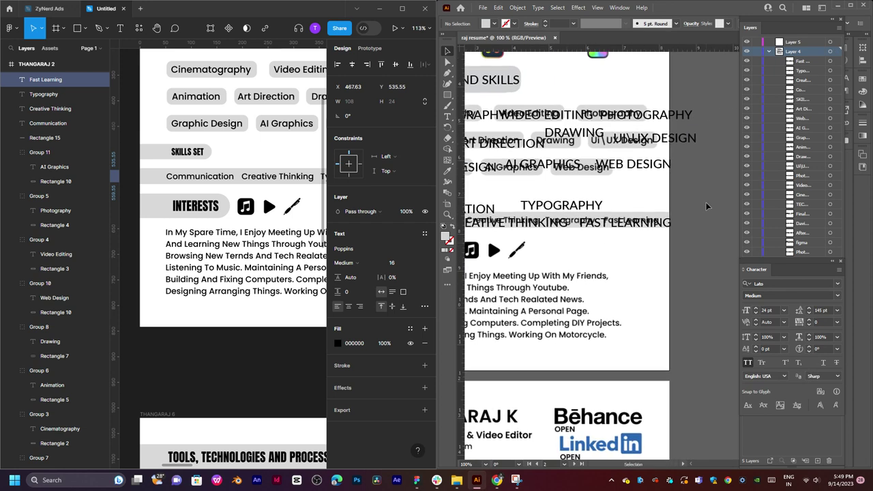
drag(596, 197, 657, 197)
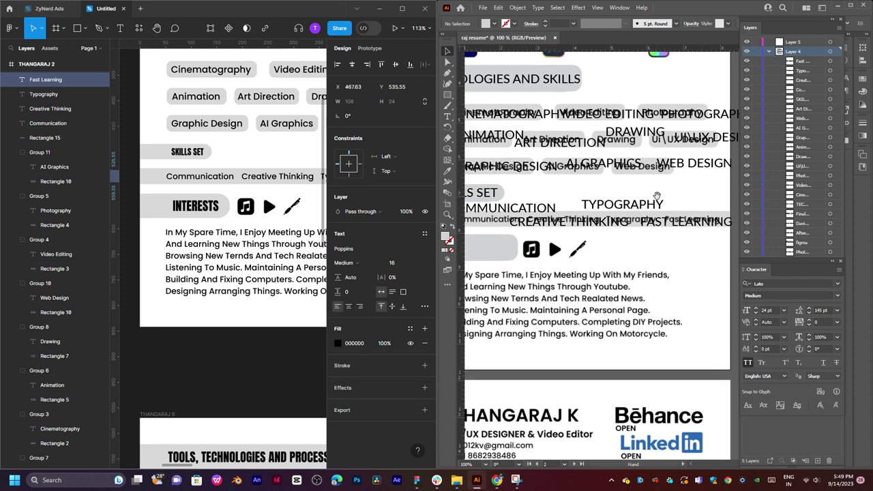
drag(538, 177, 601, 238)
scroll(602, 238, down, 3)
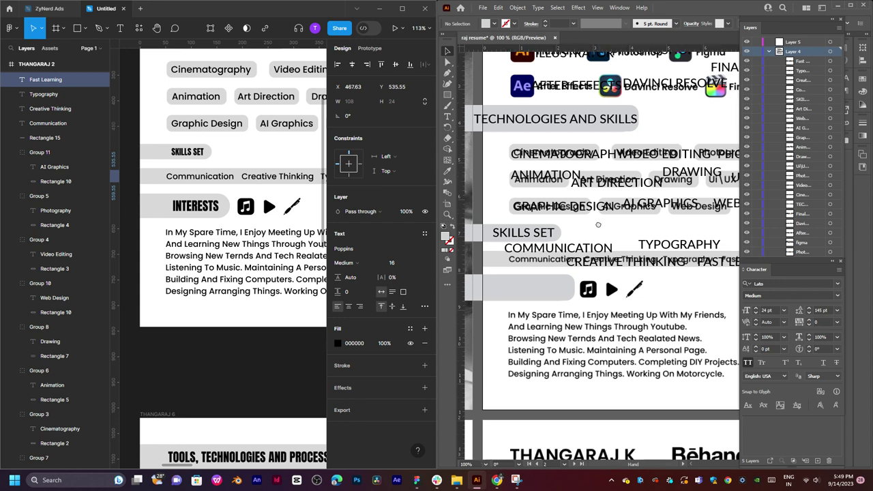
scroll(626, 207, down, 1)
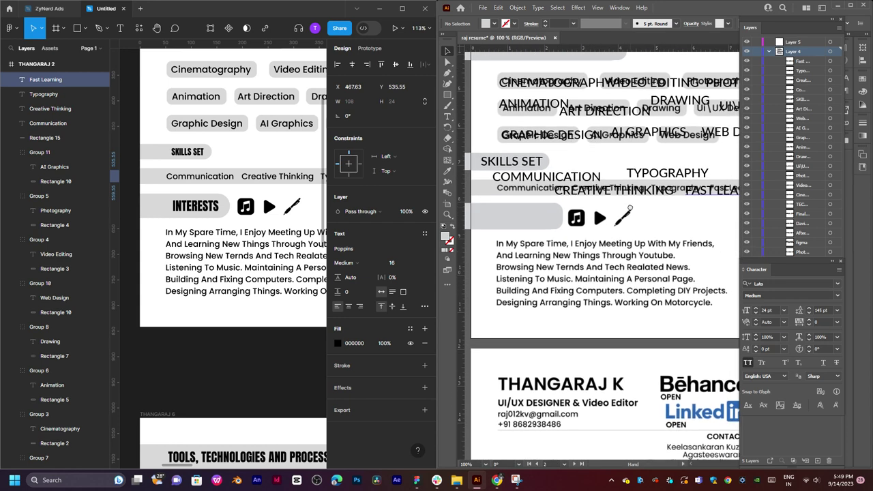
click(202, 205)
double_click(198, 200)
key(ctrl+c)
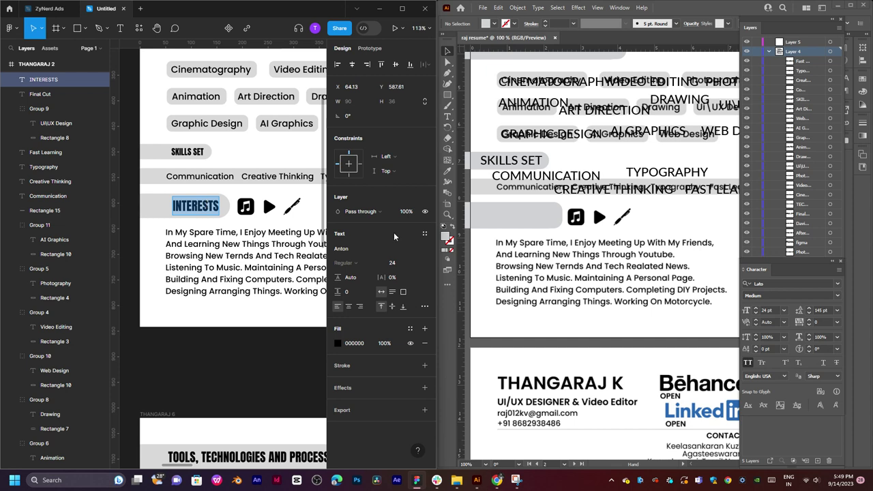
click(512, 215)
drag(520, 161, 523, 218)
double_click(520, 216)
key(ctrl+a)
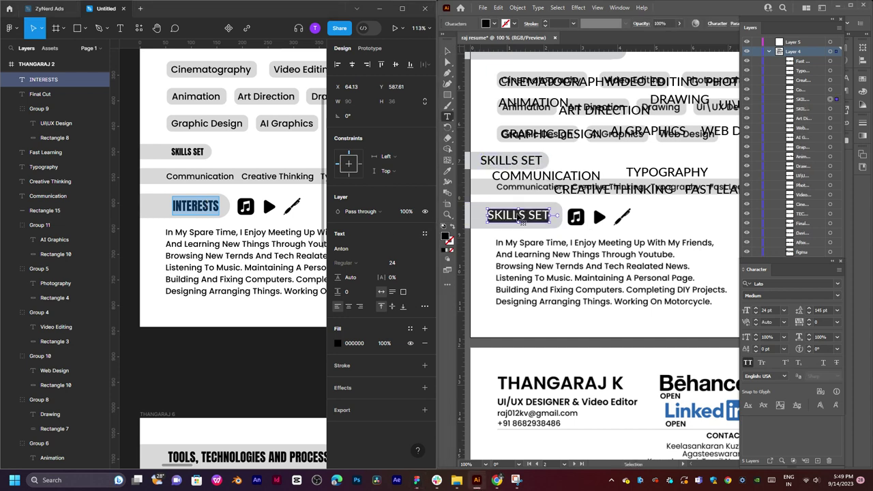
key(ctrl+v)
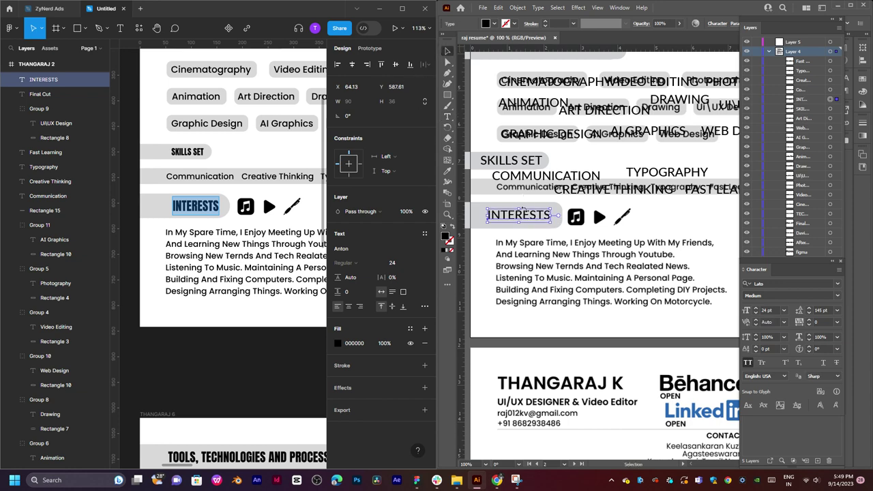
click(444, 49)
drag(658, 221, 619, 163)
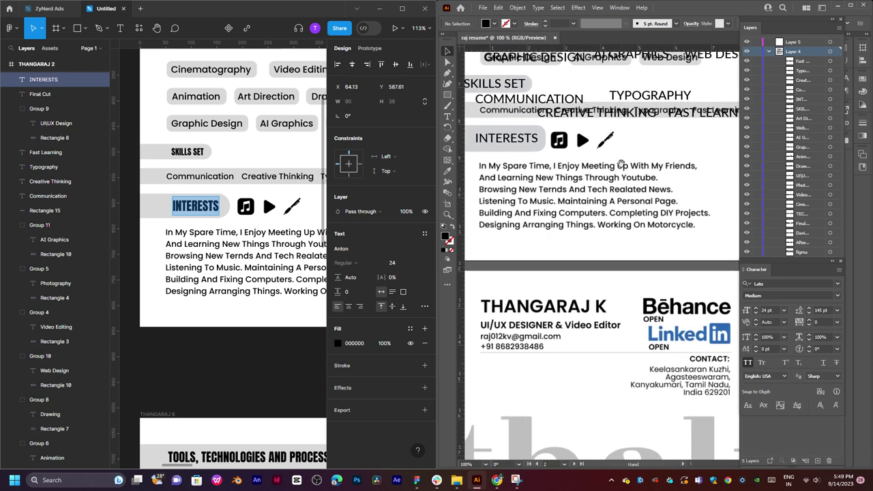
Copy the Figma interests paragraph and paste it into a new area-type box over the paragraph.
click(214, 240)
double_click(214, 240)
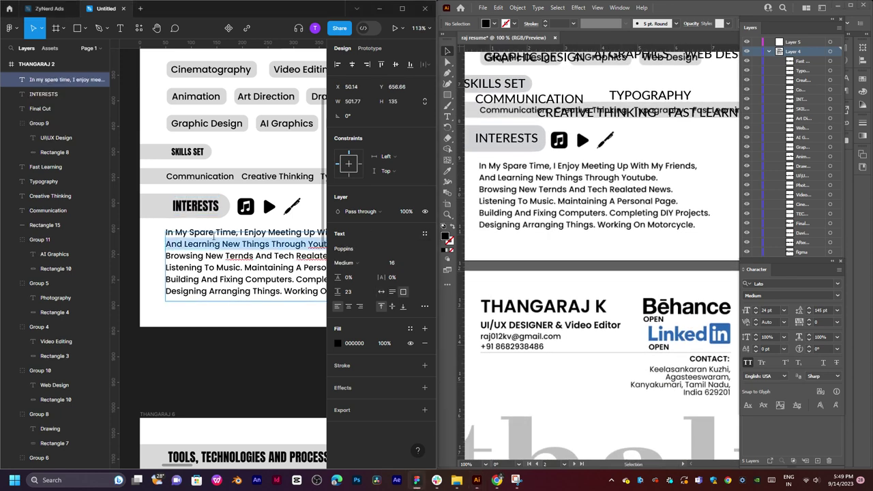
key(ctrl+a)
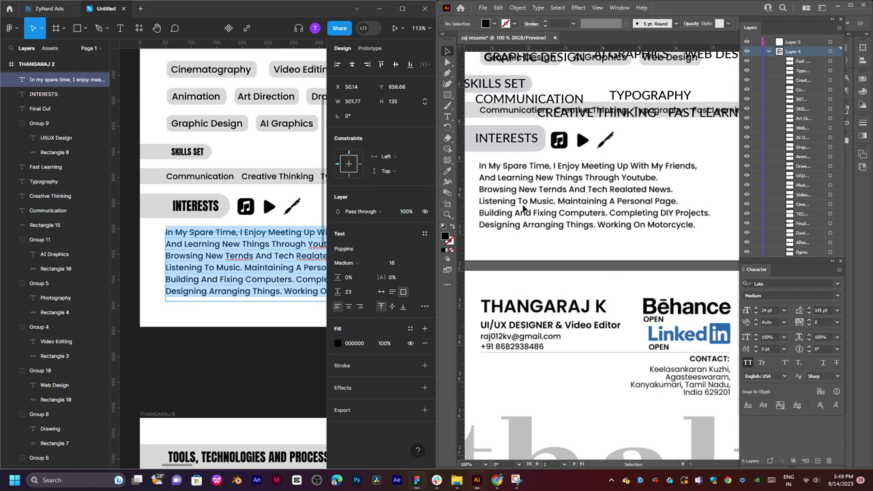
key(t)
click(530, 196)
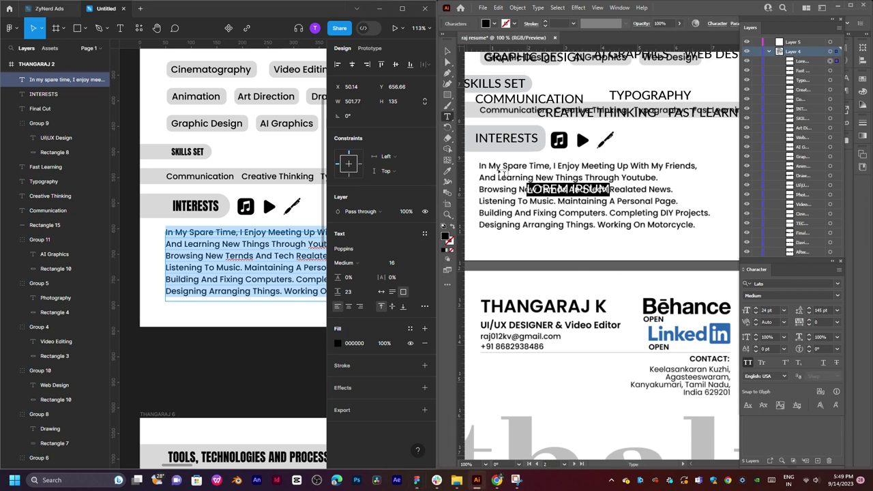
key(ctrl+z)
drag(476, 159, 750, 241)
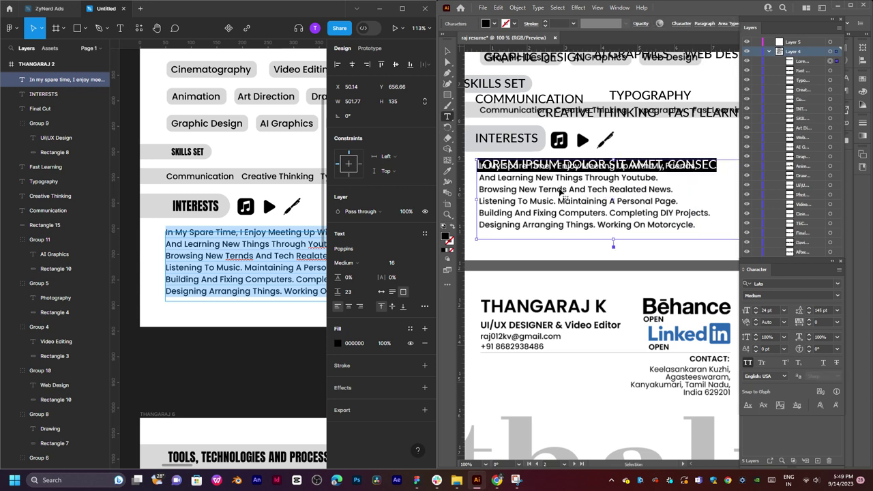
text(In My Spare Time, I Enjoy Meeting Up With Friends, And Learning New Things Through Youtube. Browsing New Ternds And Tech Realated News. Listening To Music. Maintaining A Personal Page. Building And Fixing Computers. Completing DIY Projects. Designing Arranging Things. Working On Motorcycle.)
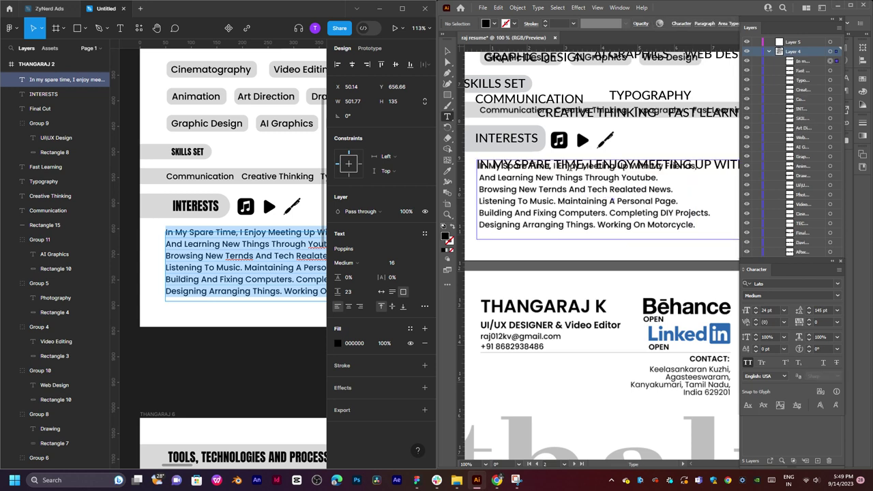
Set the pasted paragraph to 24 pt with auto leading.
key(ctrl+a)
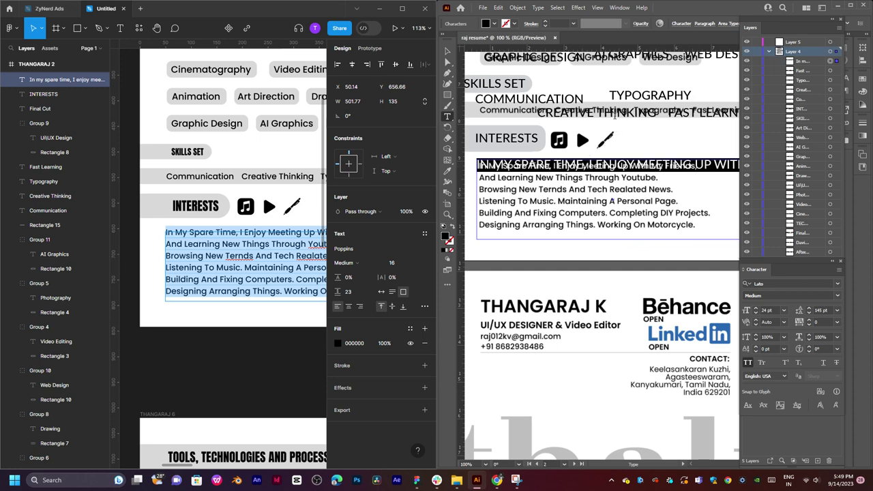
click(786, 311)
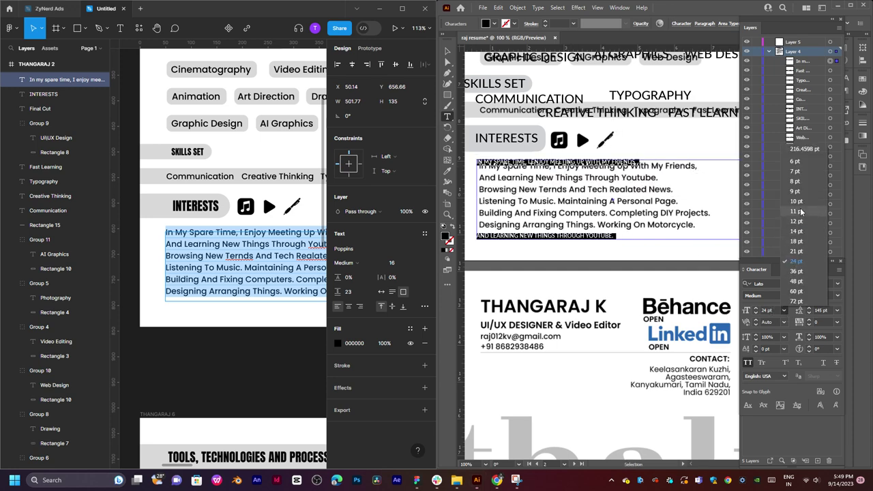
click(794, 260)
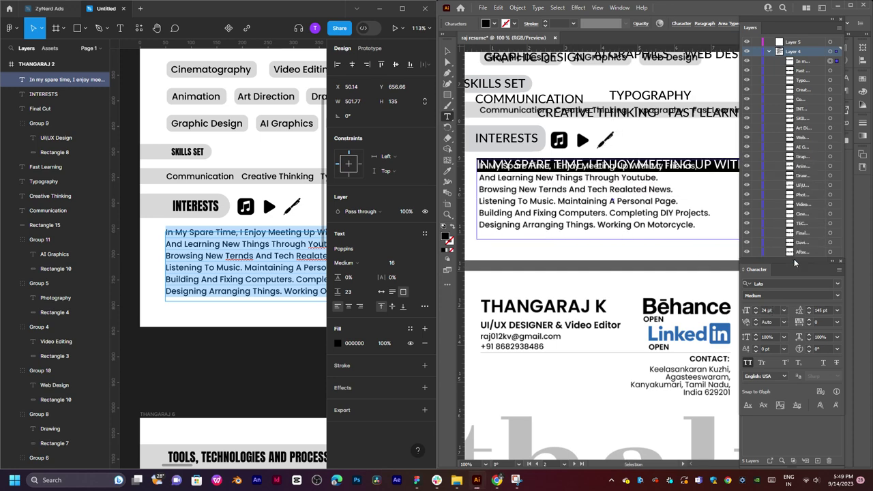
click(837, 311)
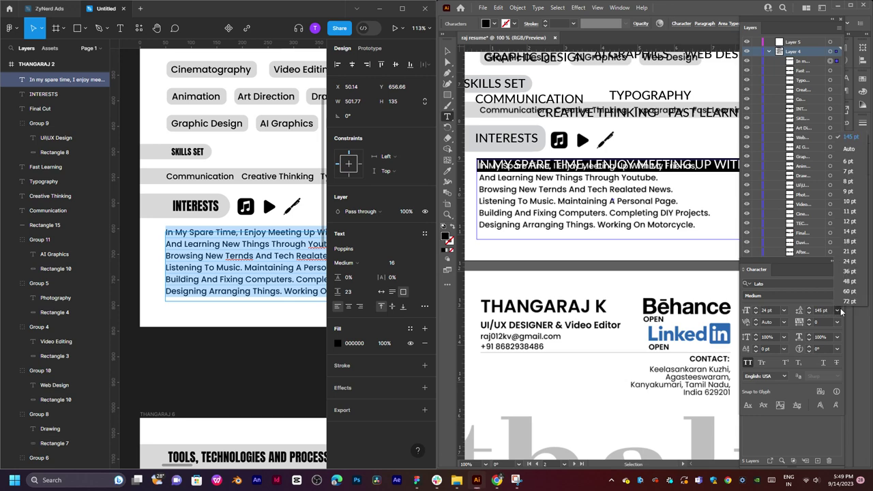
click(850, 151)
Reduce the paragraph text to 14 pt, keeping auto leading.
click(516, 207)
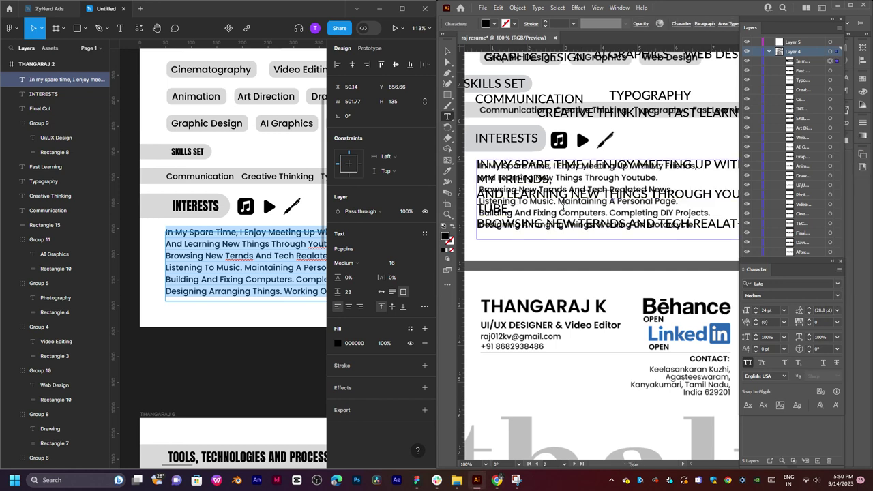
scroll(536, 176, down, 2)
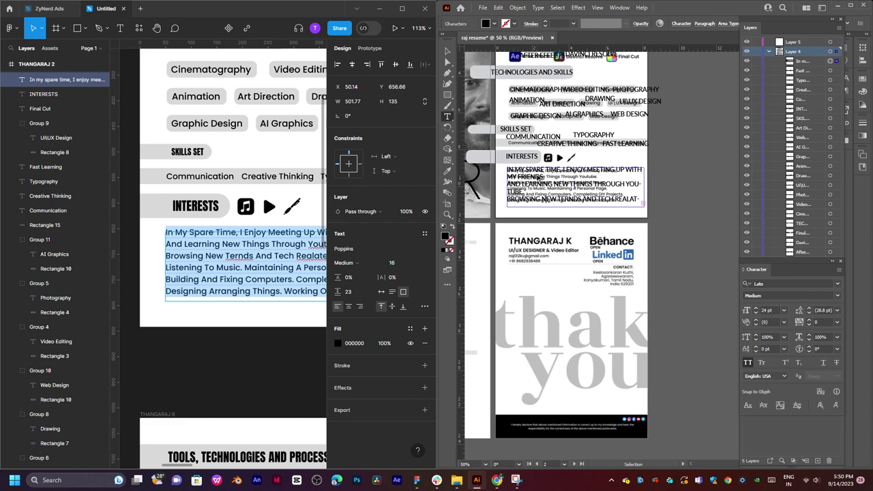
scroll(539, 175, up, 1)
key(ctrl+a)
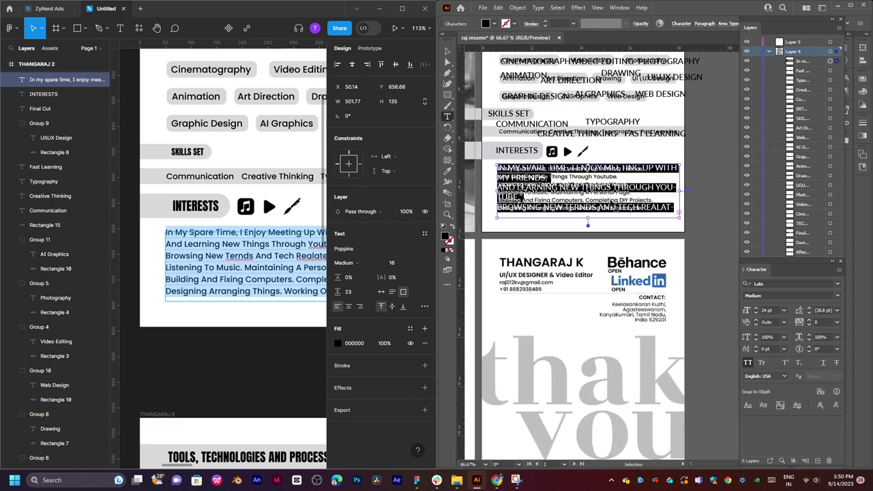
click(784, 311)
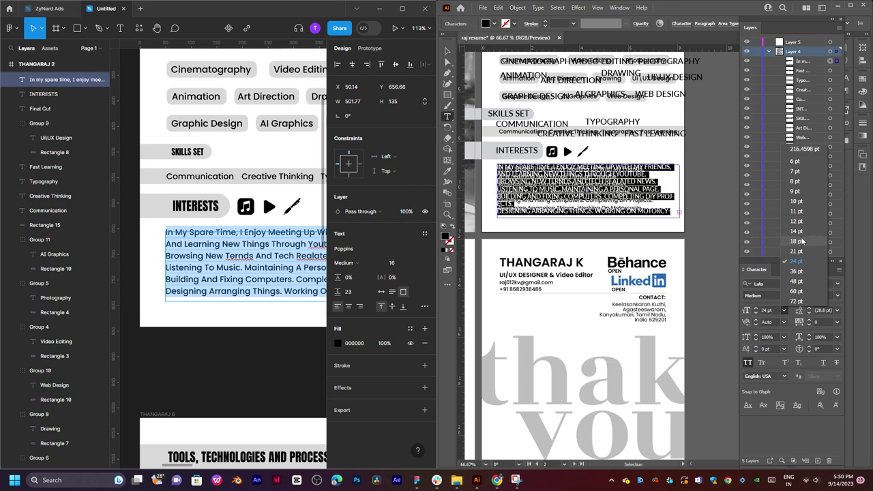
click(801, 233)
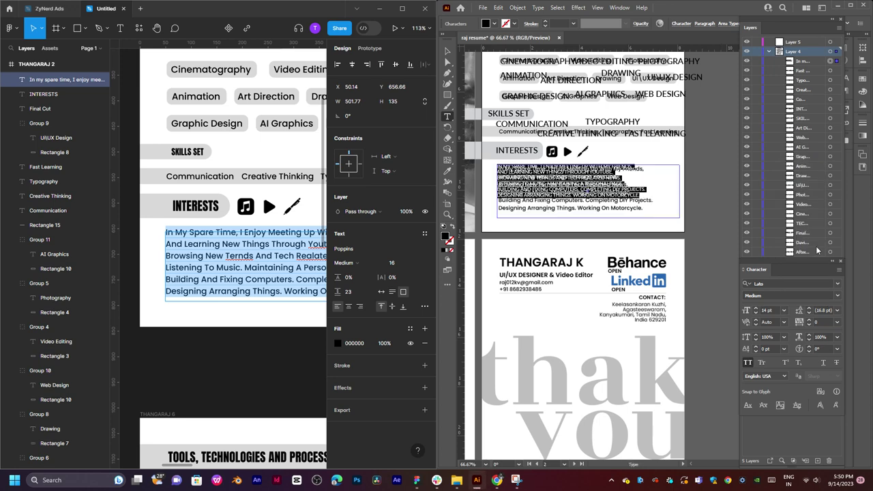
click(838, 311)
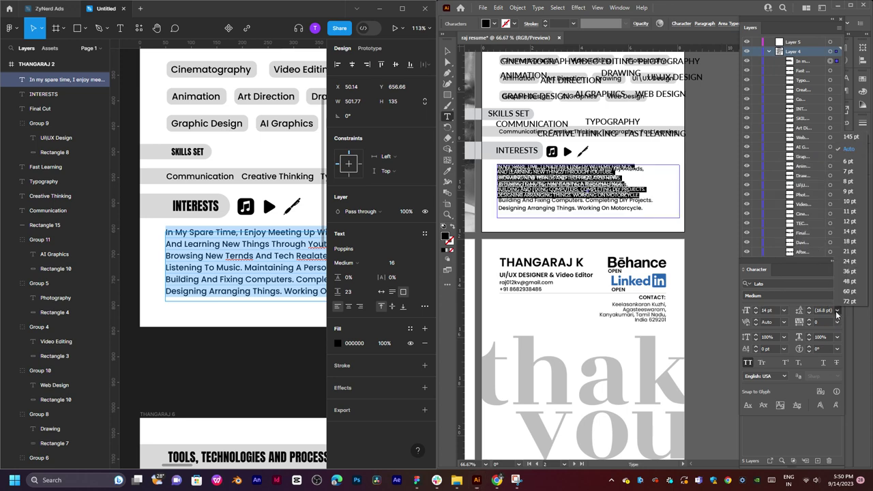
click(850, 152)
key(Escape)
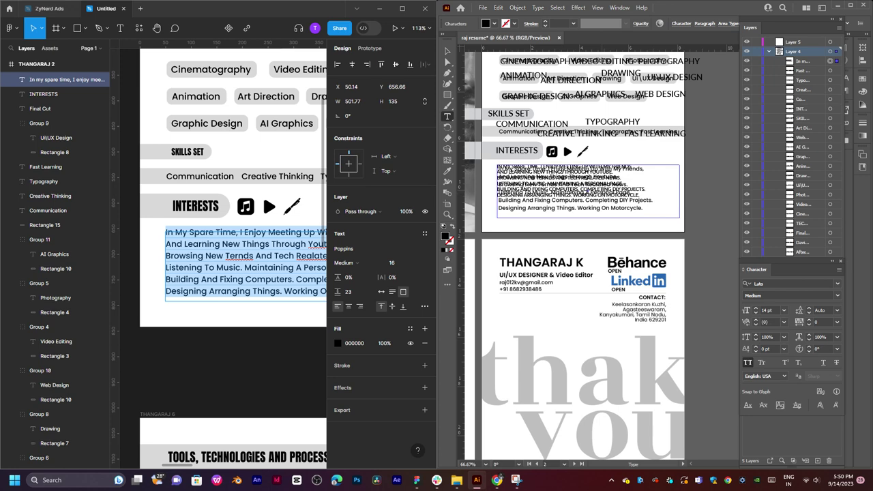
Position the paragraph text box over the existing body text and deselect it.
click(448, 54)
mouse_move(587, 183)
mouse_down()
mouse_move(553, 182)
mouse_move(586, 182)
mouse_up()
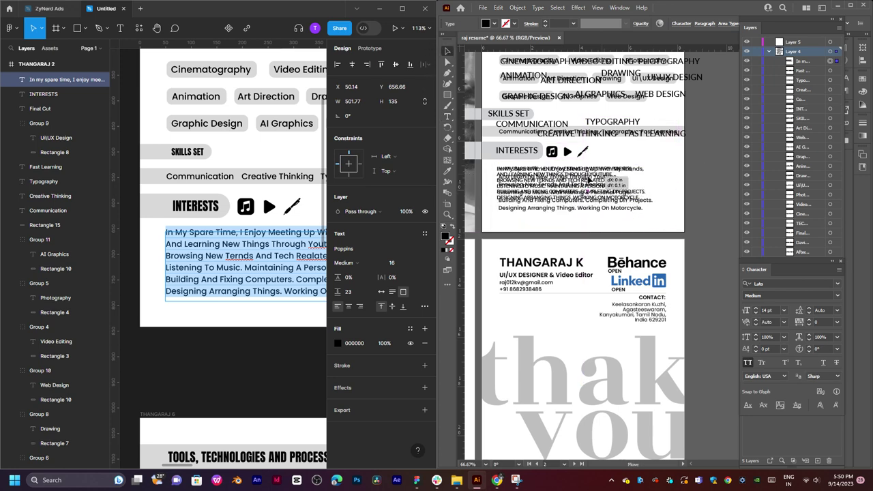
click(698, 189)
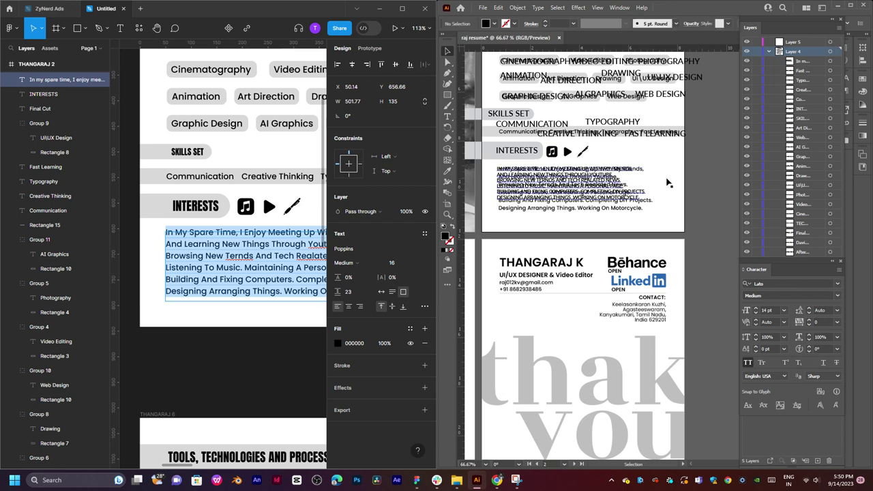
drag(649, 187, 651, 117)
scroll(608, 221, left, 5)
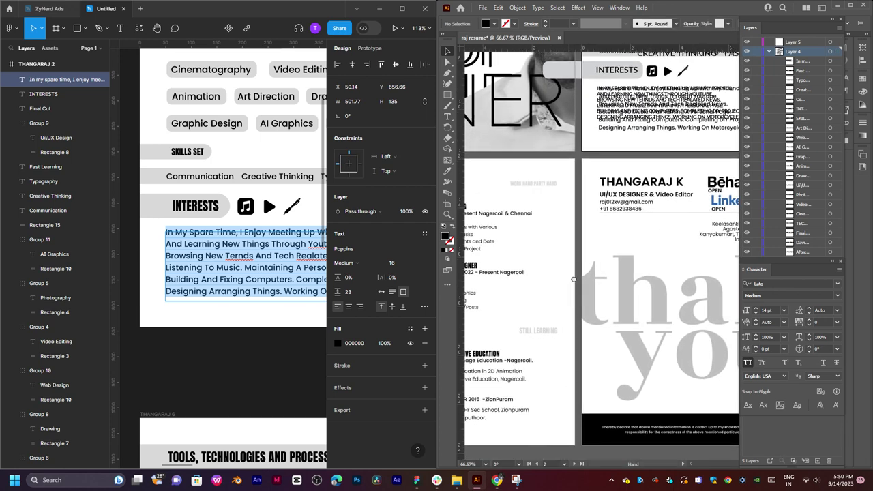
Scroll Figma to Work Experience and pan Illustrator to its Work Experience and Educations page.
click(259, 357)
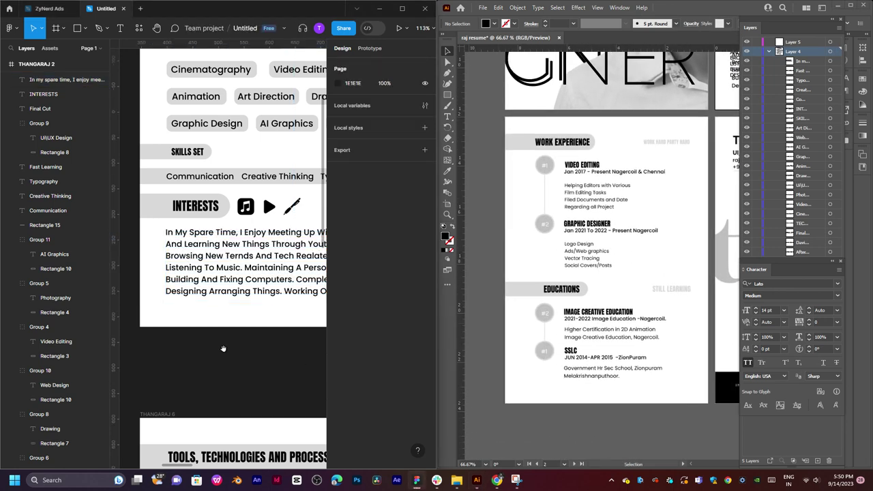
scroll(223, 348, down, 5)
scroll(205, 341, left, 2)
scroll(150, 333, up, 5)
scroll(151, 333, right, 3)
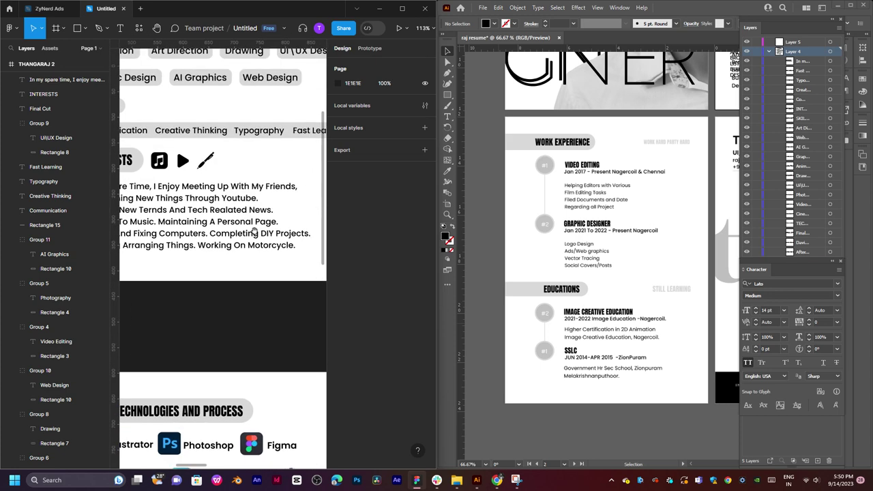
scroll(254, 233, down, 10)
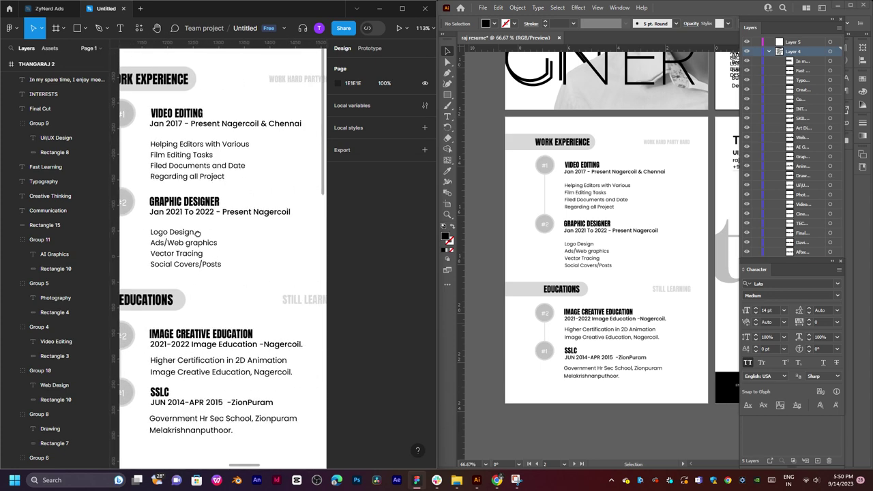
drag(197, 233, 205, 232)
click(658, 210)
scroll(645, 247, right, 6)
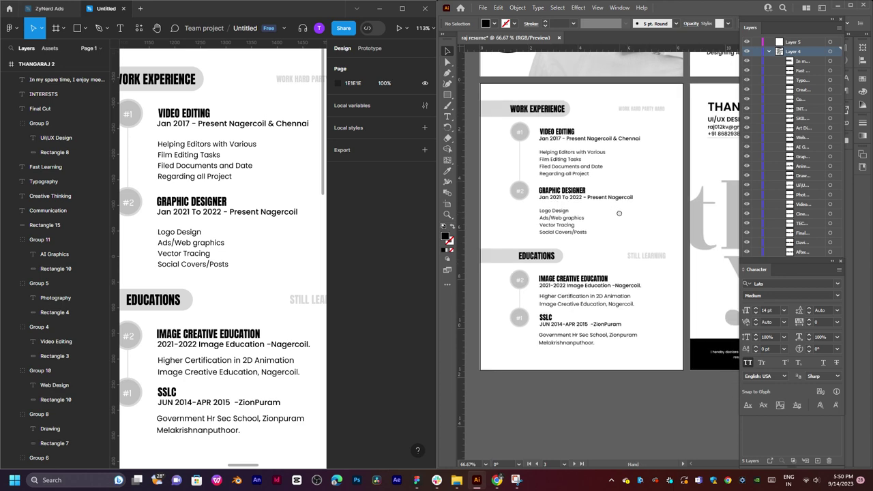
scroll(581, 249, left, 5)
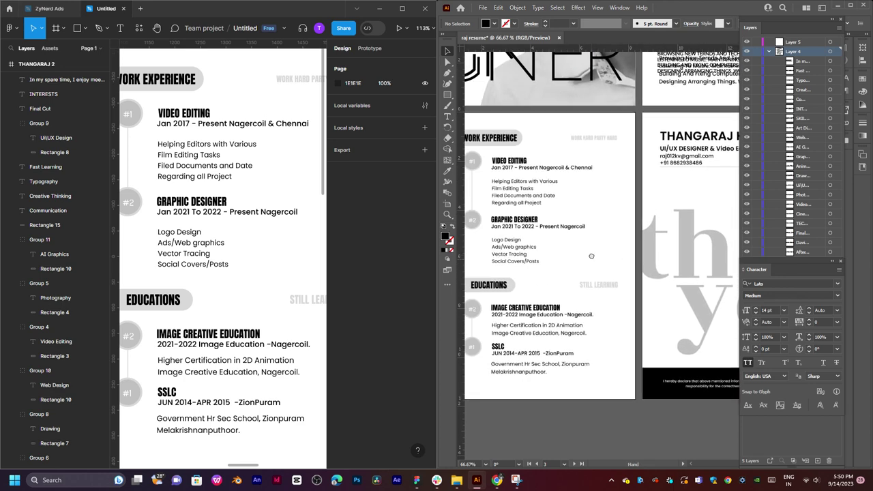
scroll(591, 254, left, 2)
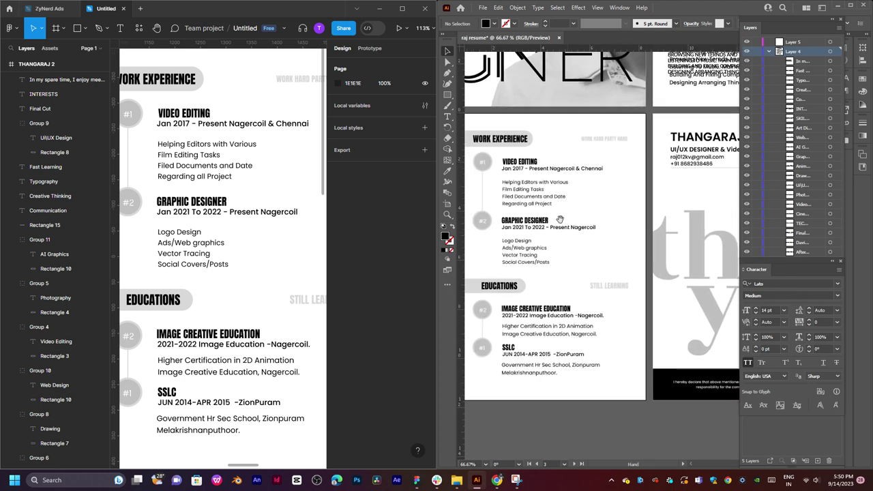
drag(560, 219, 631, 210)
scroll(577, 227, up, 1)
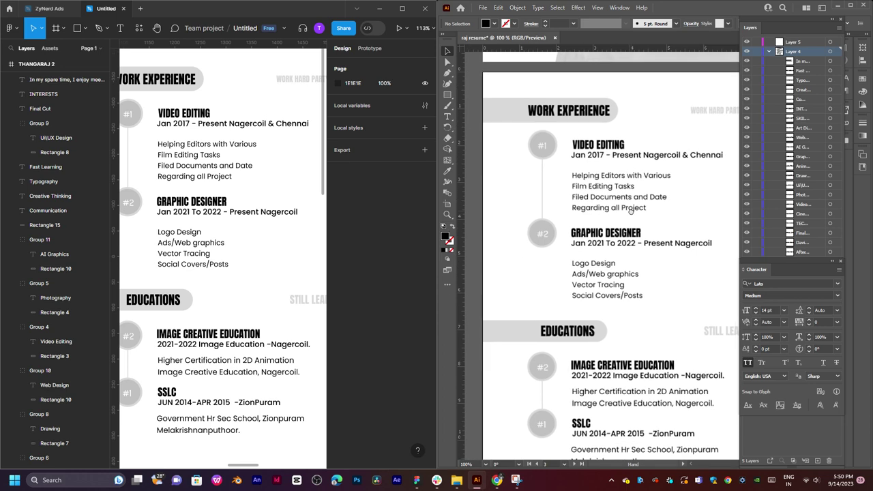
drag(631, 210, 635, 198)
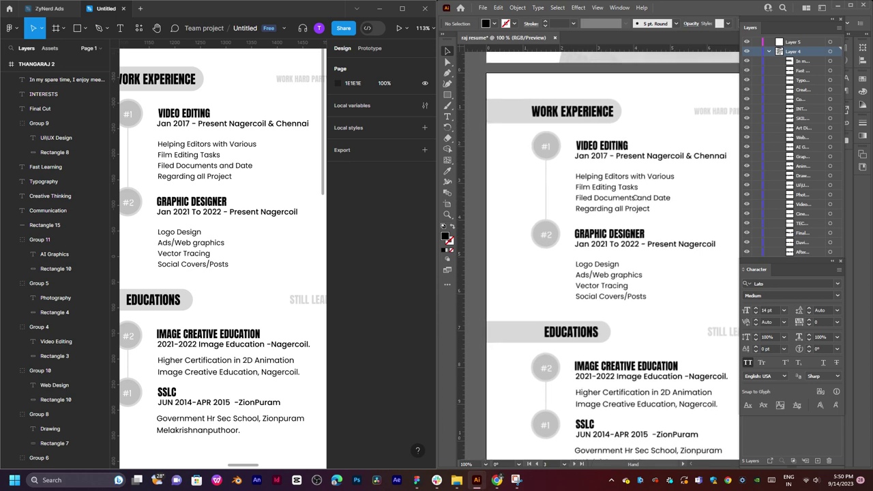
Collapse Layer 4 and target Layer 5 for the new artwork.
click(770, 52)
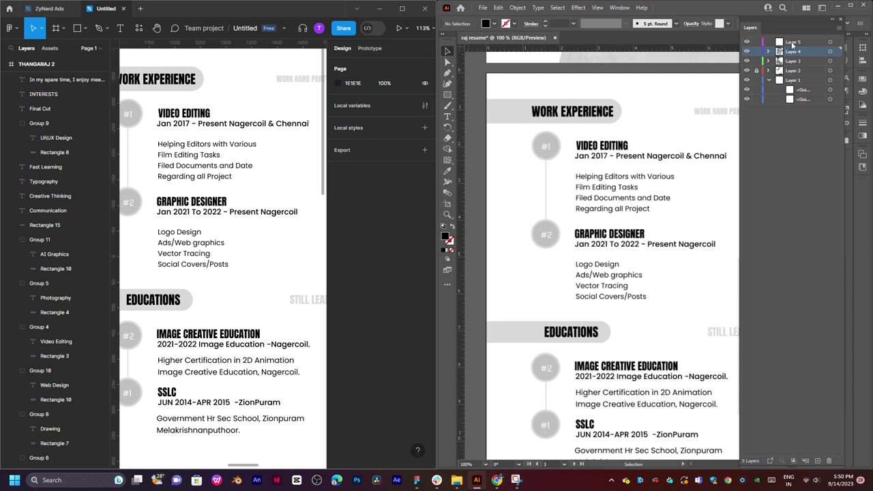
click(792, 43)
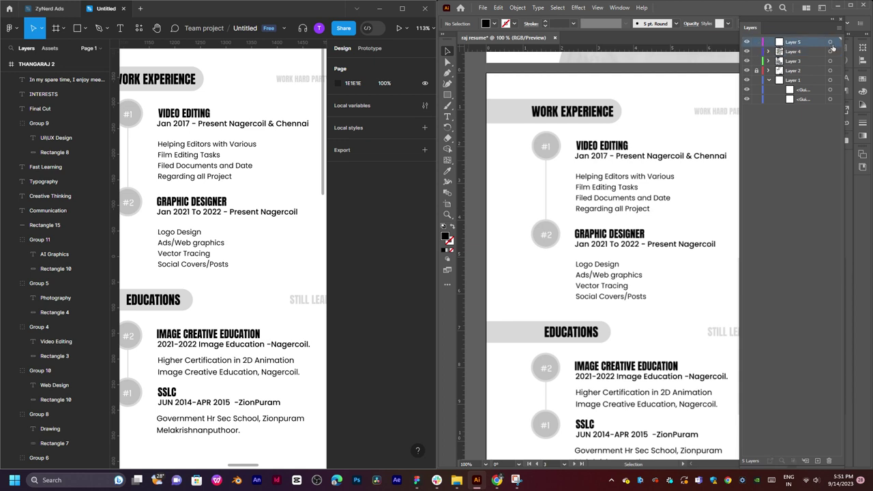
click(831, 42)
drag(582, 104, 580, 137)
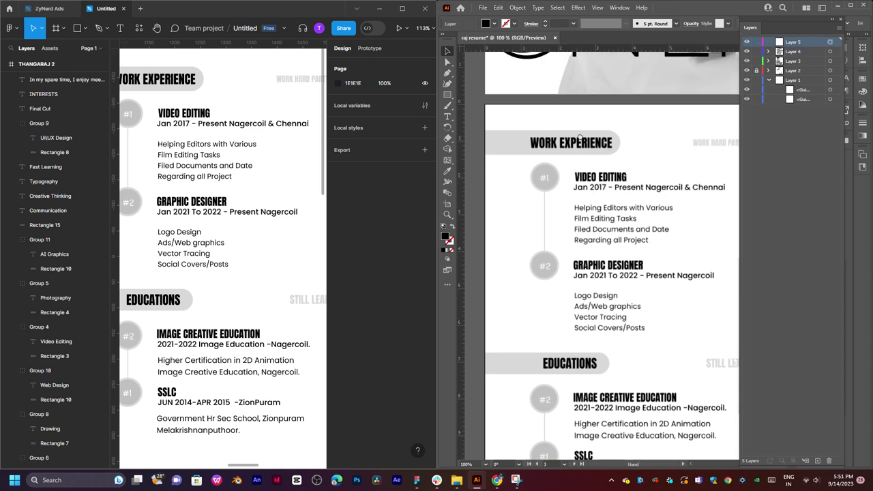
Draw a light grey rounded bar over the Work Experience heading, extending past the left edge.
key(m)
mouse_move(477, 128)
mouse_down()
mouse_move(624, 156)
mouse_move(613, 138)
mouse_up()
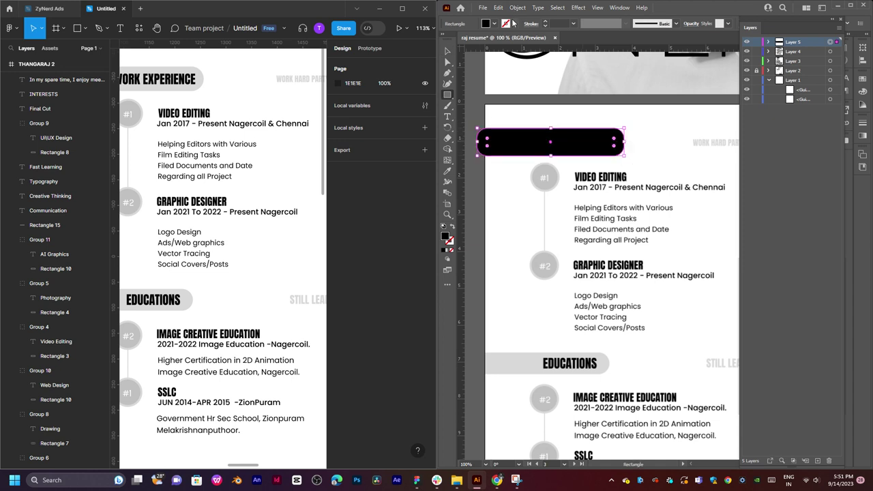
click(495, 24)
click(466, 65)
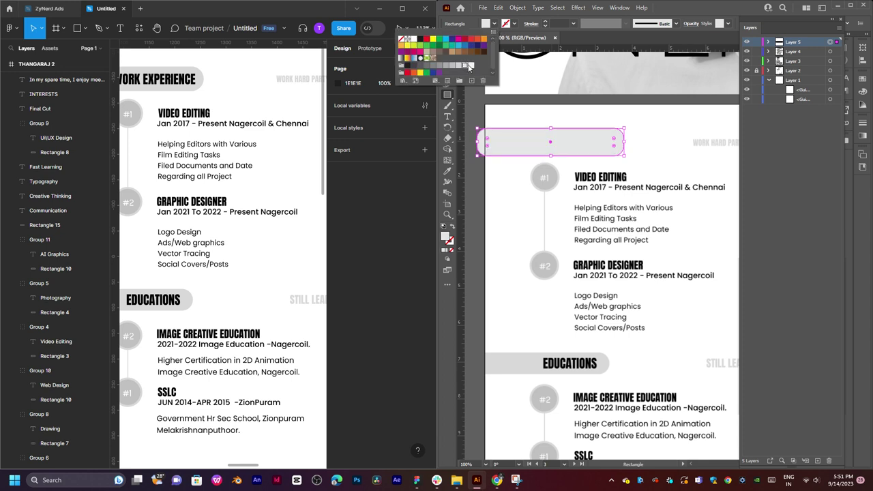
key(Escape)
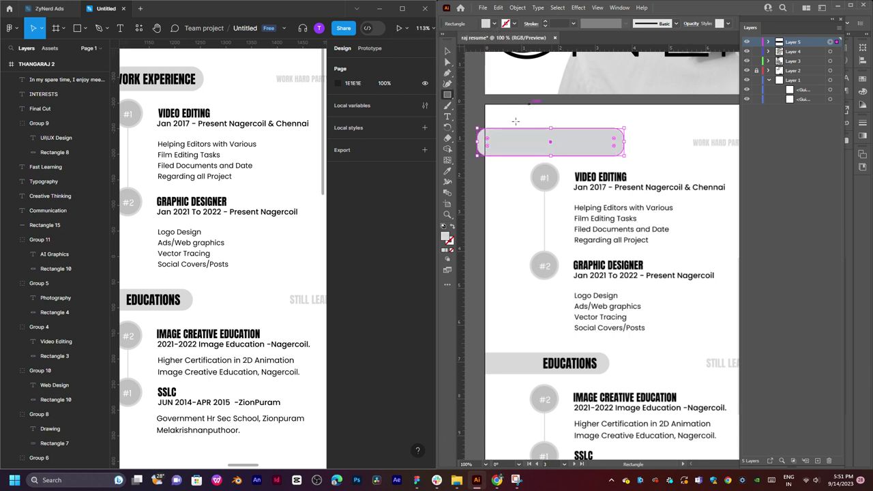
click(446, 53)
drag(480, 142, 479, 142)
click(493, 186)
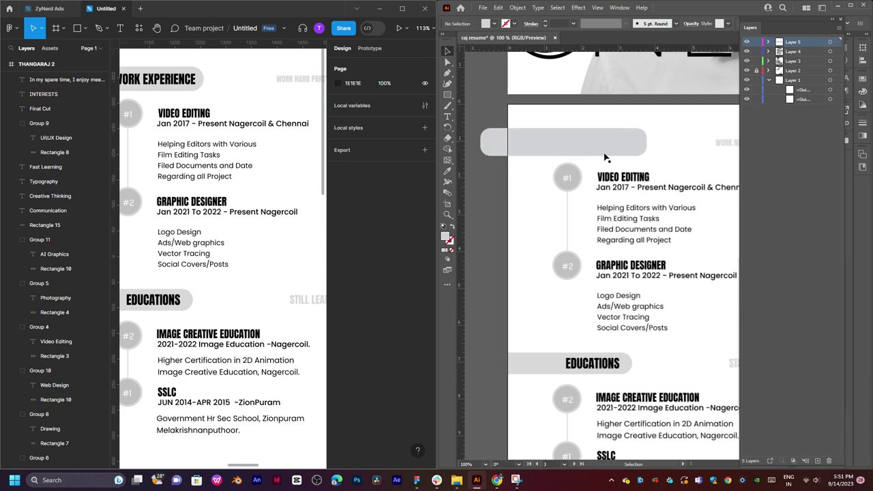
click(274, 266)
Copy the WORK EXPERIENCE heading from Figma and paste it, enlarged, onto the grey pill.
drag(209, 187, 244, 204)
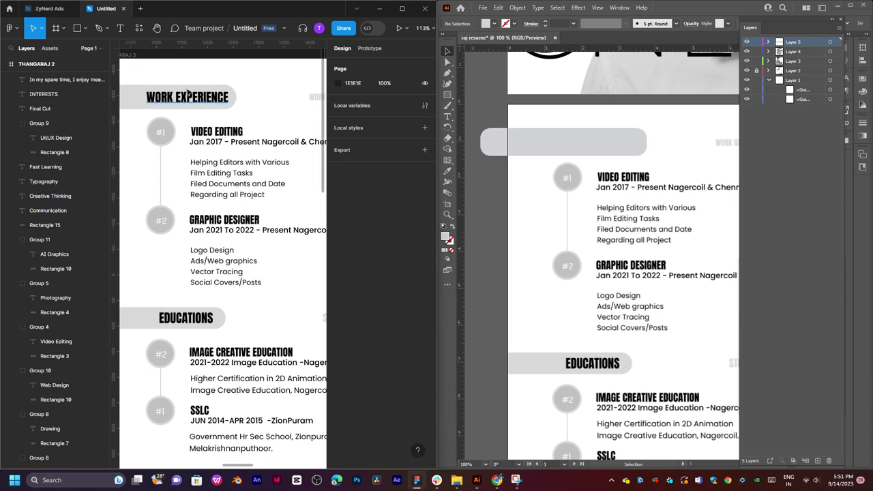
scroll(205, 99, right, 2)
key(t)
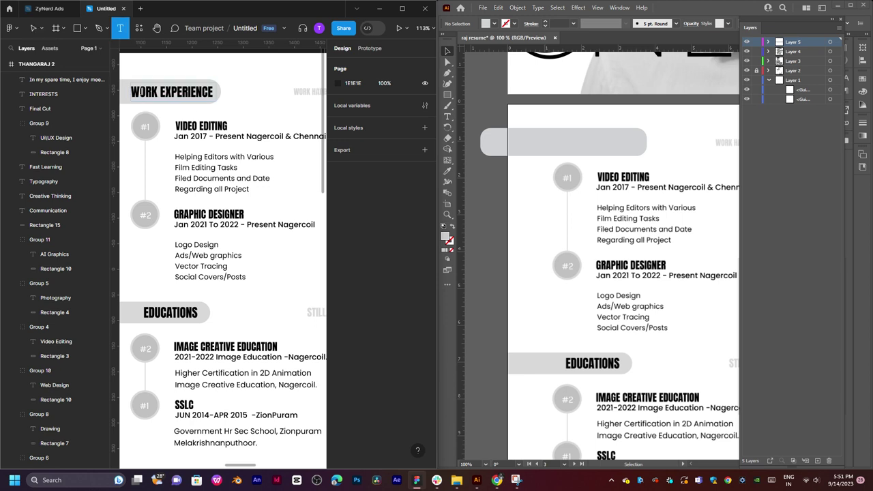
click(143, 91)
triple_click(143, 91)
key(ctrl+c)
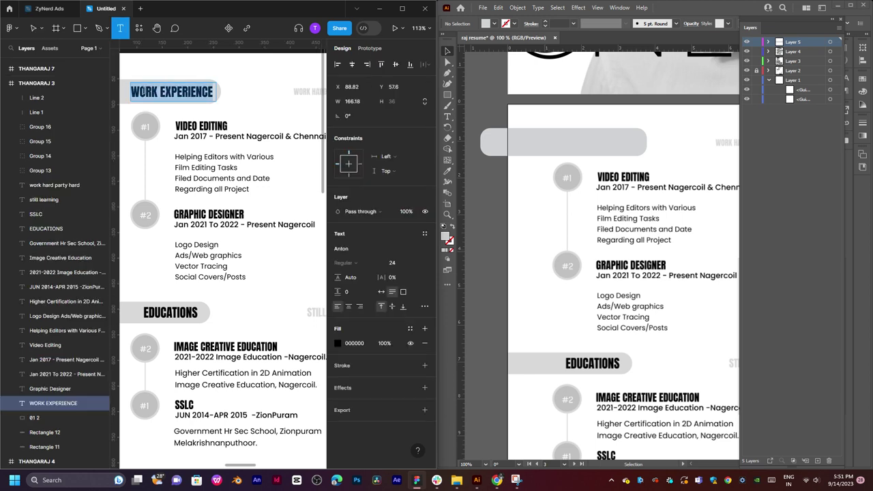
click(545, 127)
key(t)
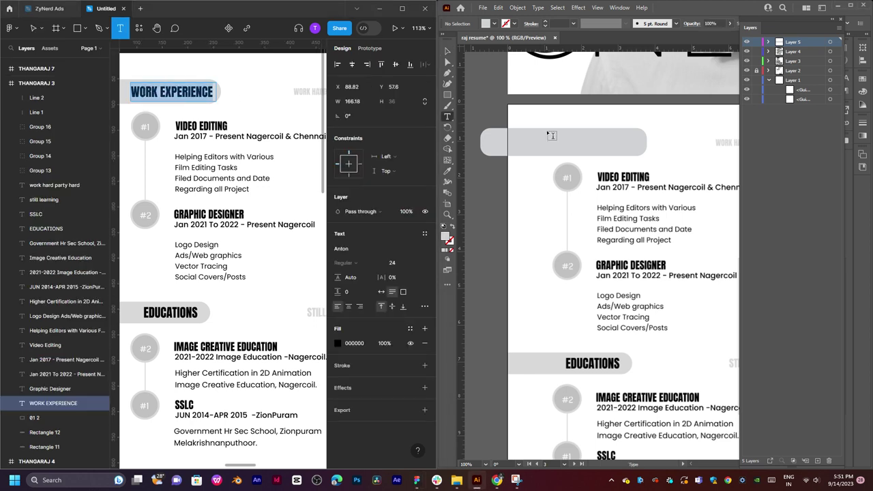
click(546, 120)
key(ctrl+v)
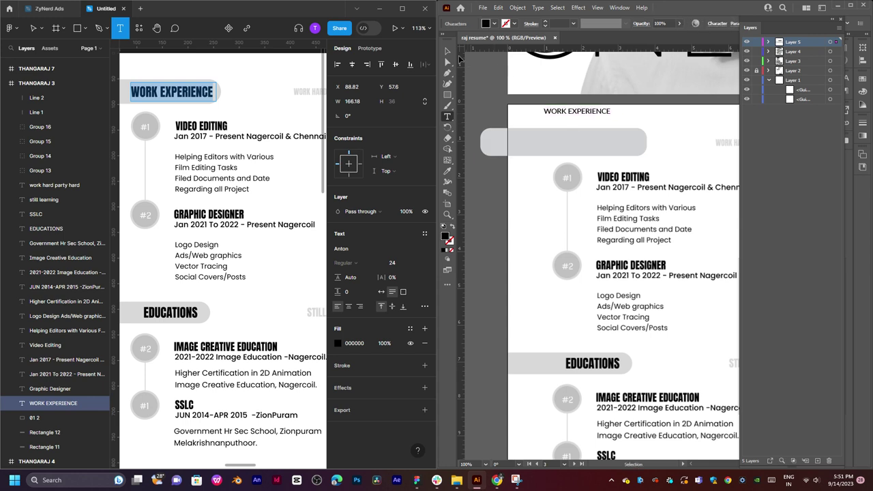
key(Escape)
drag(596, 114, 632, 136)
click(692, 159)
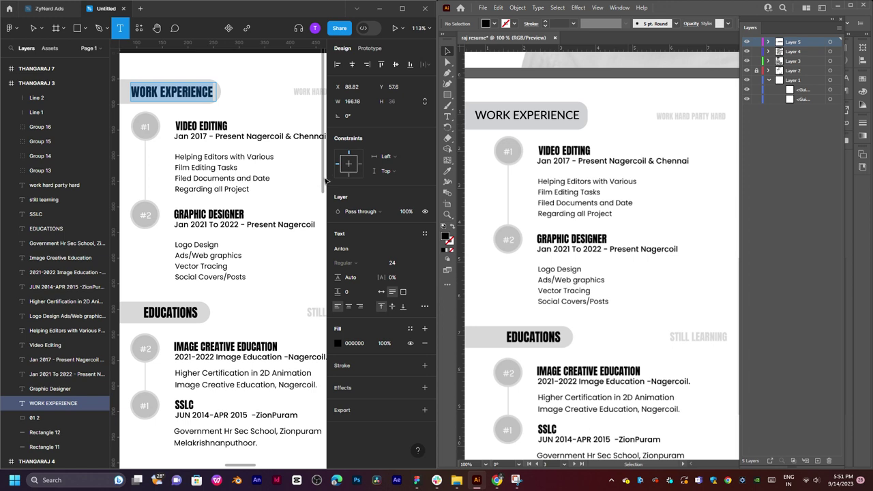
Paste the copied VIDEO EDITING title as new text and move it onto the original heading.
triple_click(195, 125)
key(ctrl+c)
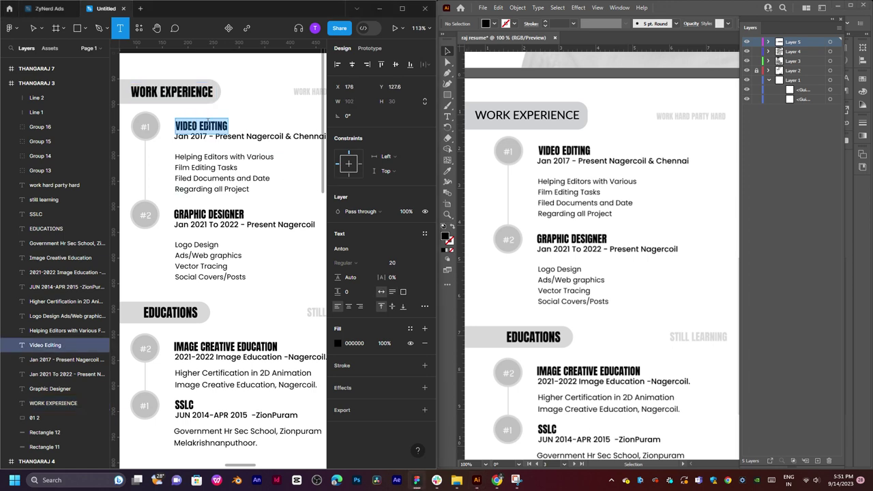
click(587, 151)
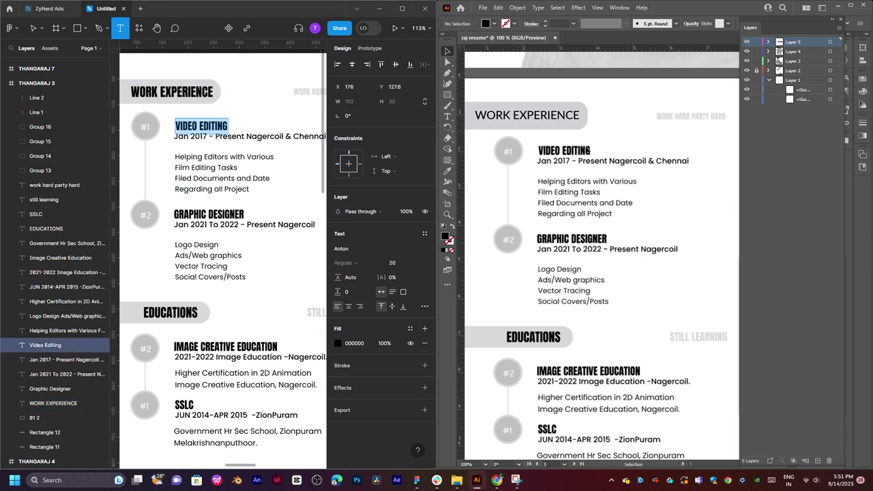
key(t)
click(580, 149)
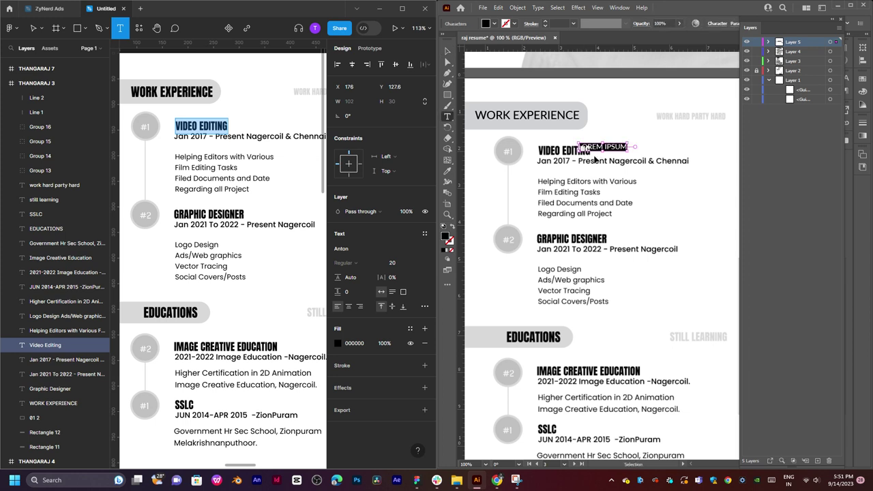
key(ctrl+v)
key(Escape)
ctrl+click(597, 159)
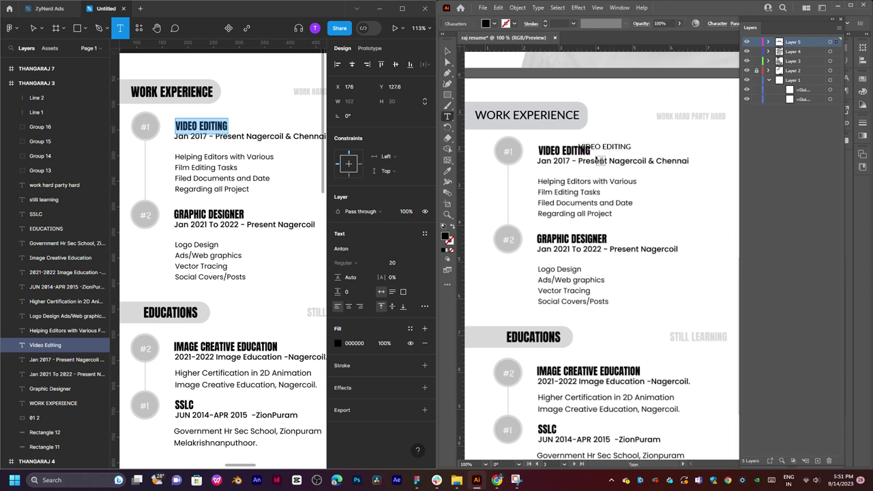
click(447, 52)
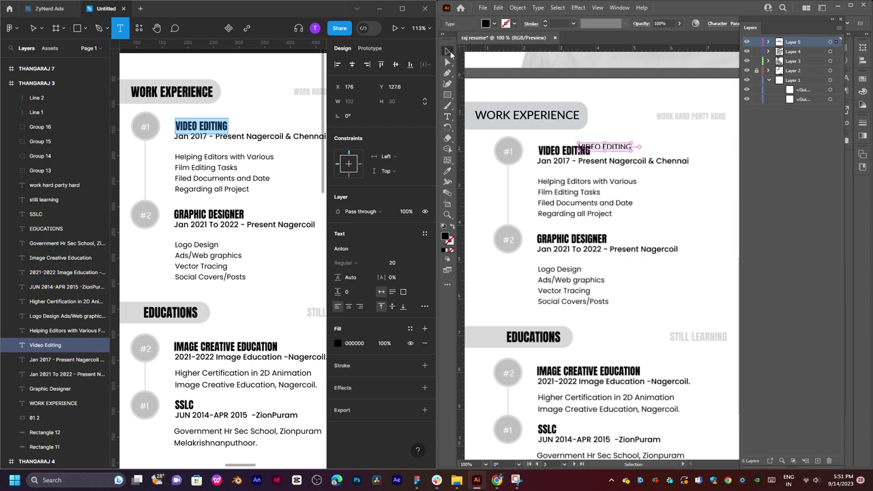
drag(603, 148, 539, 165)
Replace a spare text with the JAN 2017 - PRESENT NAGERCOIL & CHENNAI line and align it.
key(t)
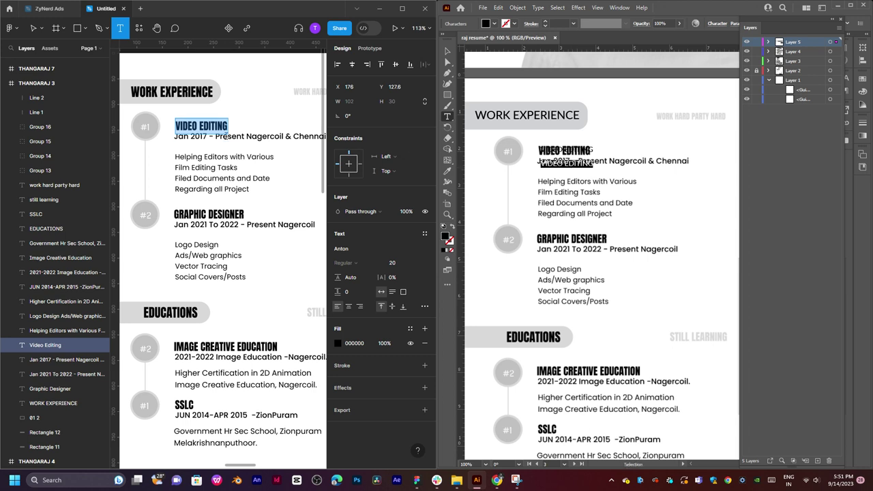
click(227, 138)
double_click(244, 136)
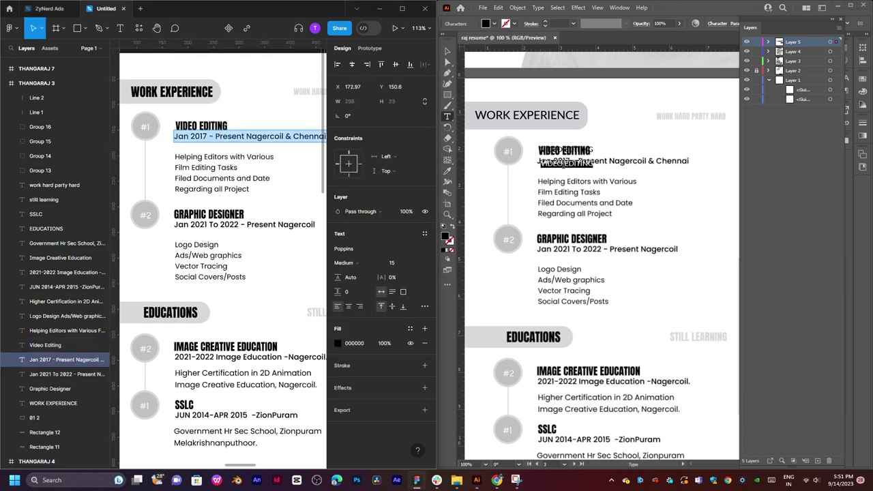
double_click(575, 165)
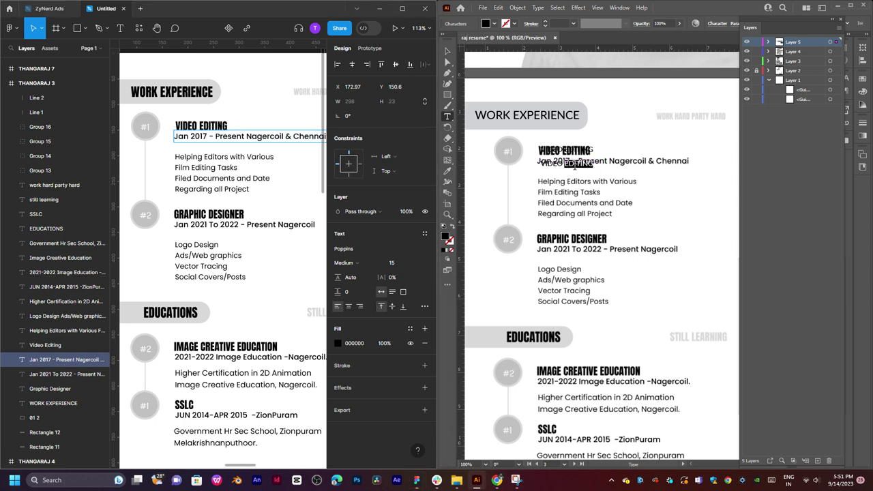
key(ctrl+a)
text(JAN 2017 - PRESENT NAGERCOIL & CHENNAI)
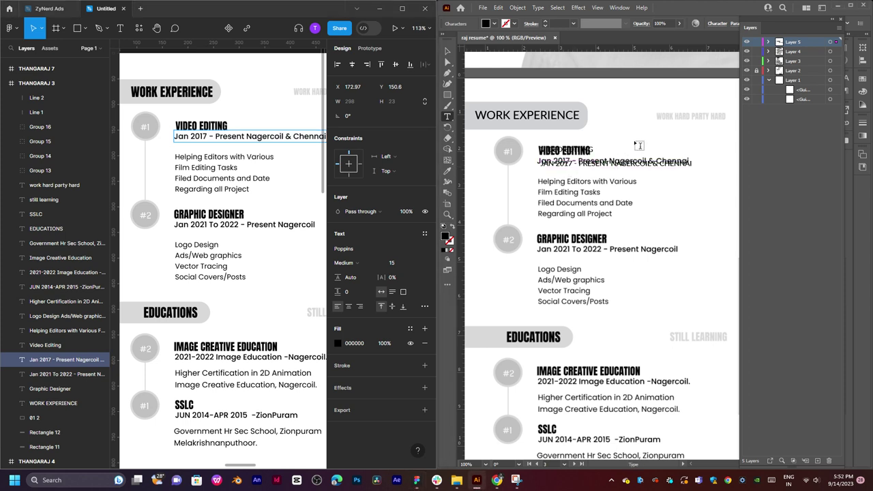
click(448, 52)
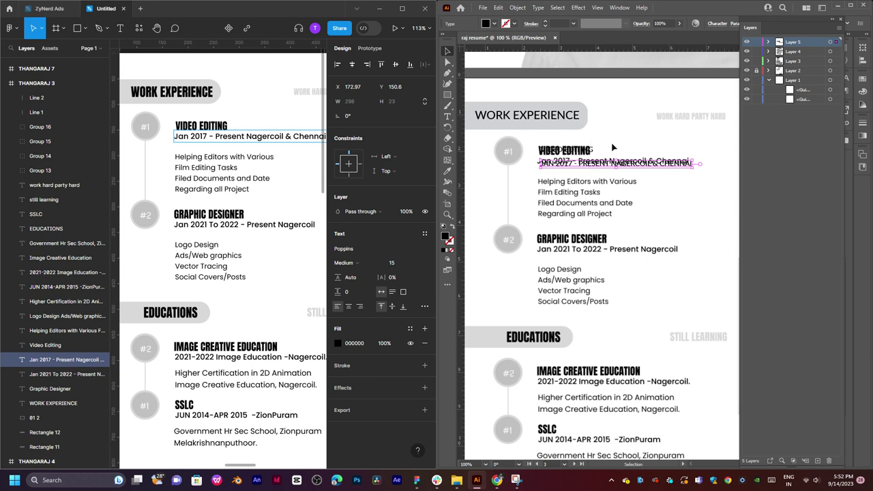
drag(612, 165, 612, 162)
click(677, 199)
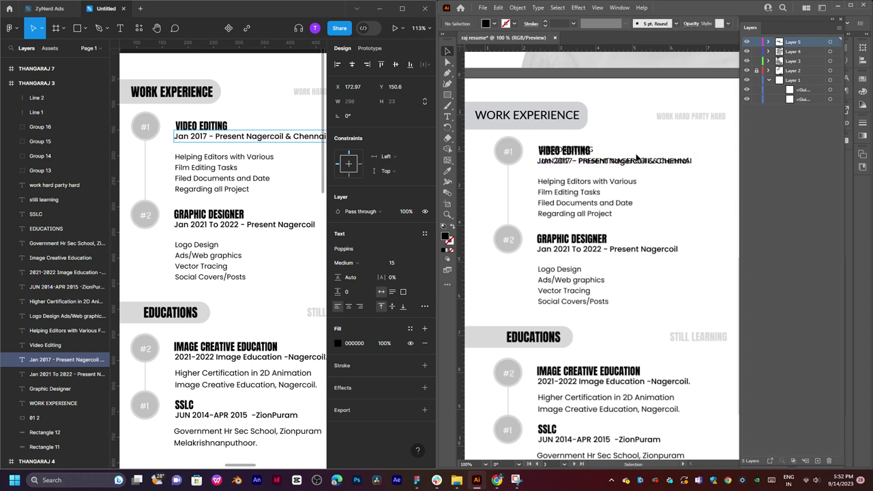
drag(679, 199, 651, 176)
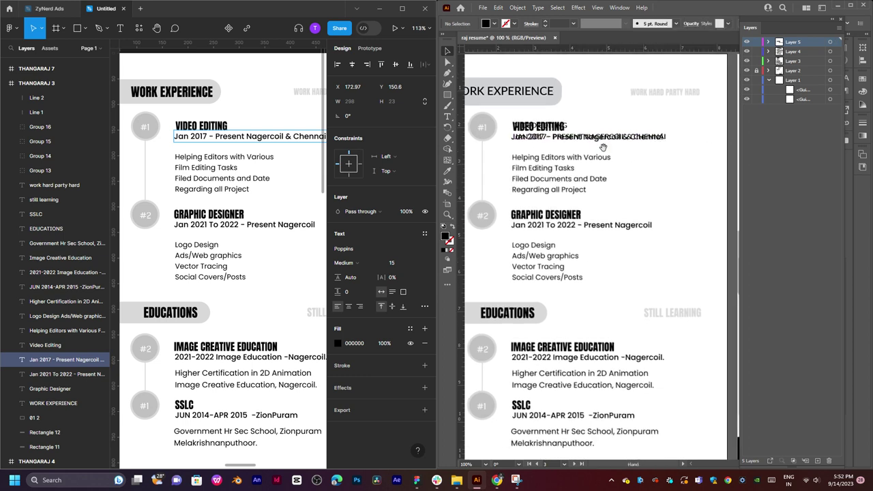
drag(603, 148, 586, 162)
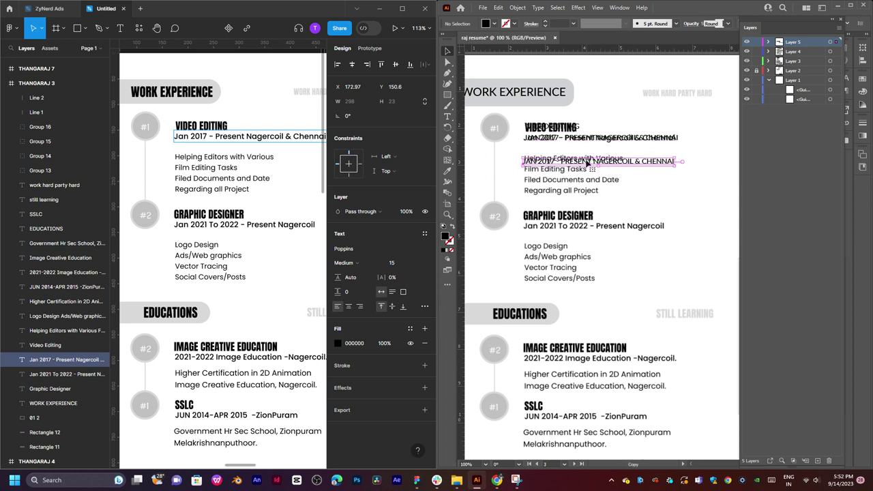
Copy the Helping Editors description in Figma and delete the misplaced JAN 2017 text copy.
key(t)
triple_click(586, 162)
key(ctrl+c)
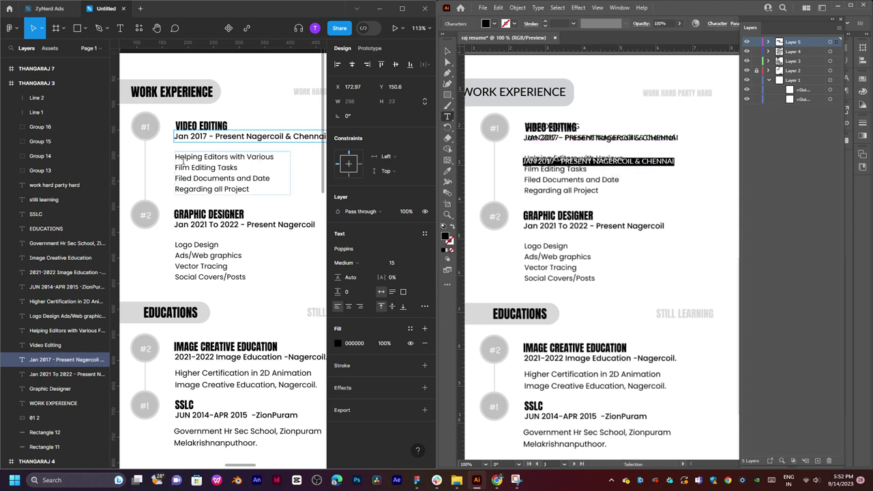
double_click(182, 158)
key(ctrl+a)
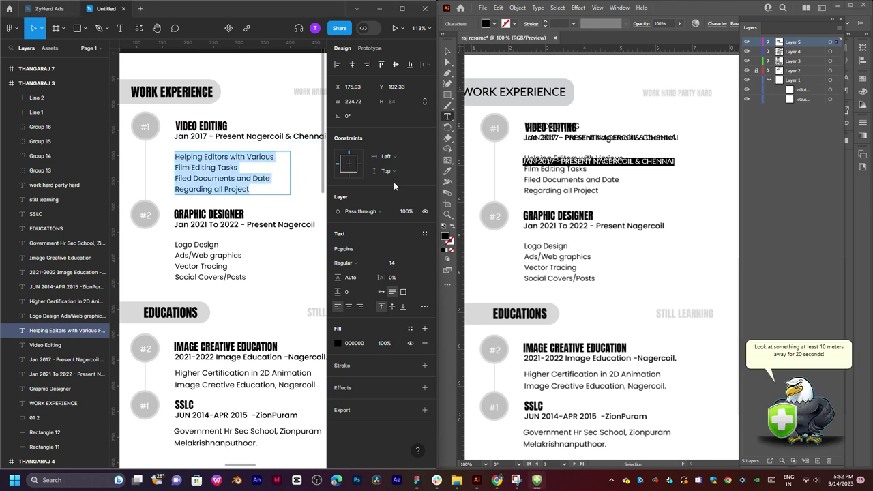
click(553, 161)
click(448, 51)
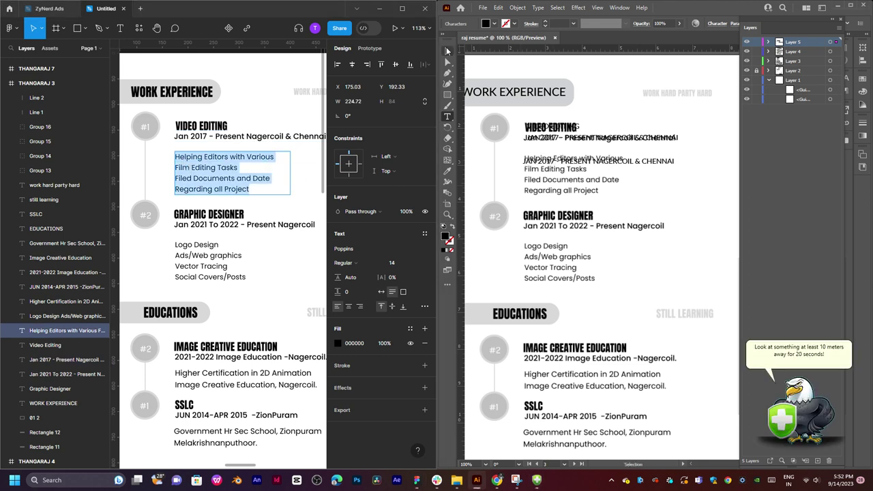
click(597, 162)
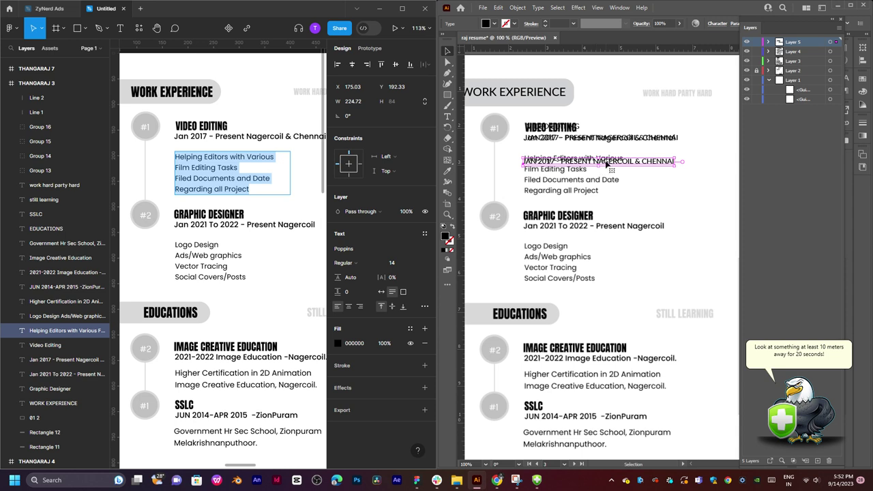
key(Delete)
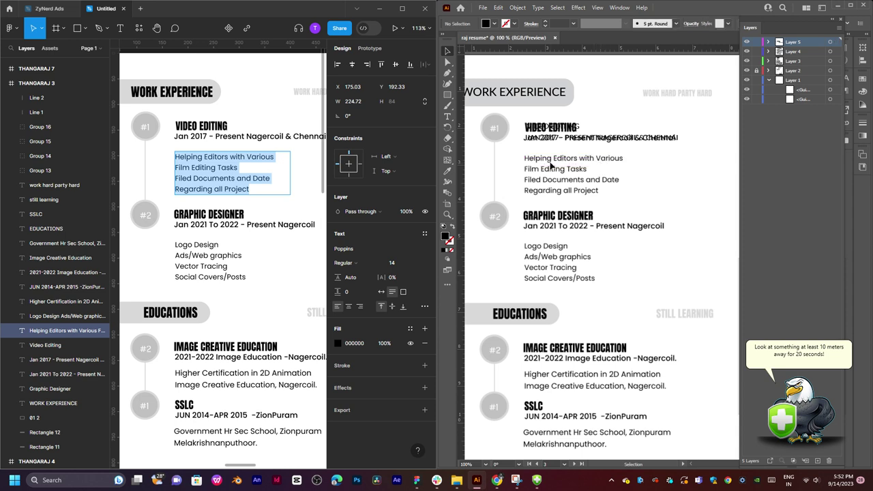
Draw an area-type box, paste text into it, and set its leading to Auto.
key(t)
drag(524, 154, 659, 202)
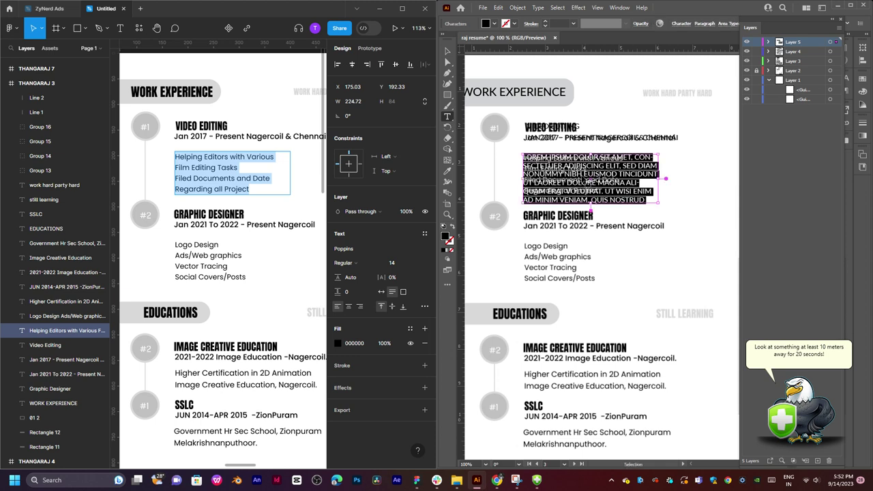
key(ctrl+v)
triple_click(556, 166)
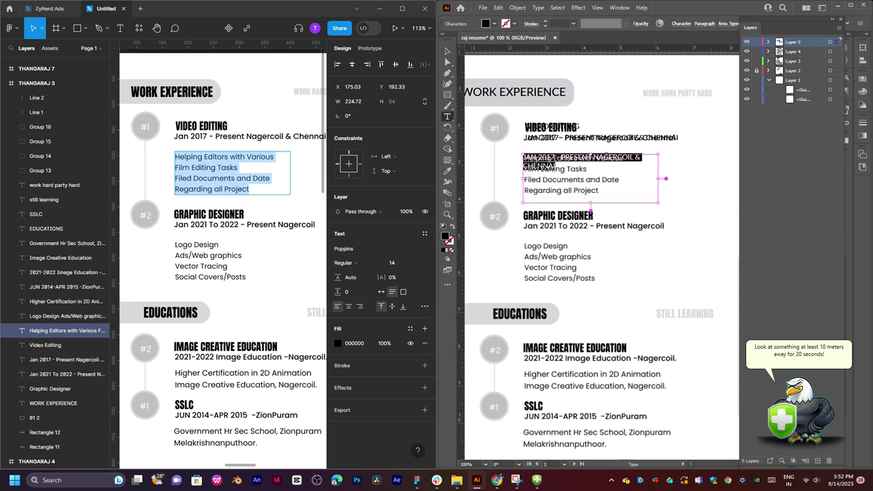
key(ctrl+t)
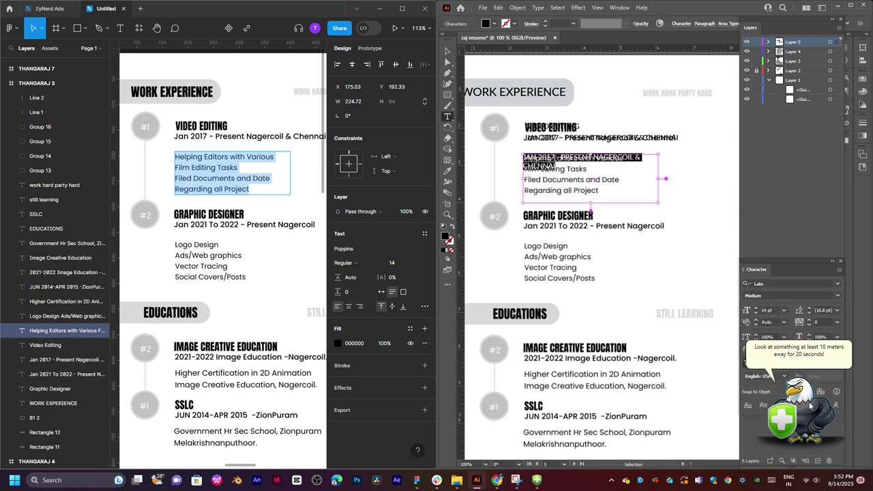
click(838, 310)
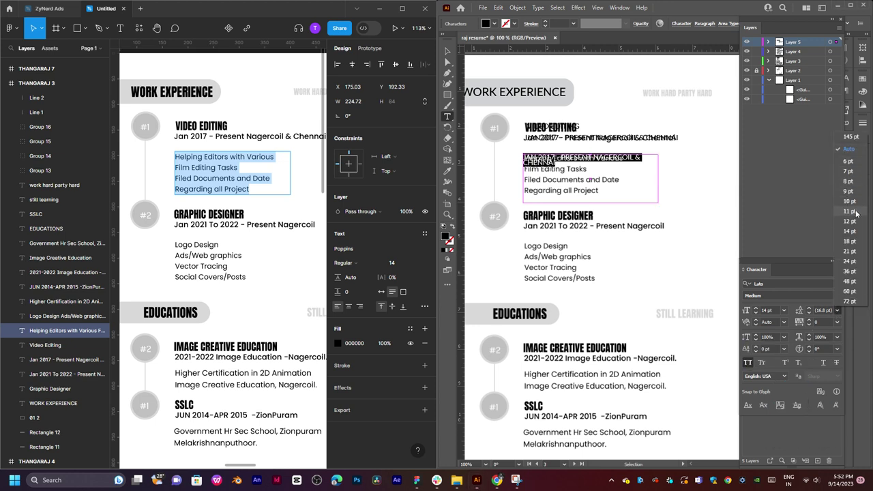
click(854, 148)
Replace the box's text with the four Helping Editors duty lines and align the frame.
click(235, 177)
key(ctrl+a)
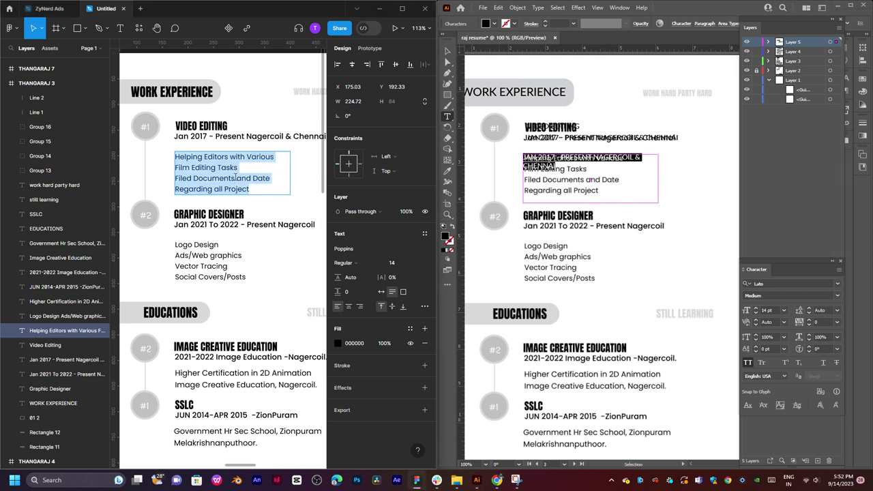
click(567, 178)
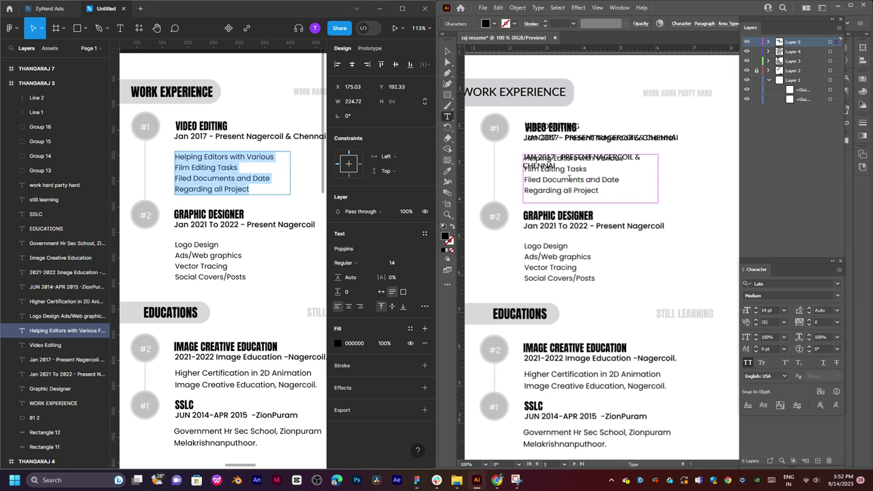
text(HELPING EDITORS WITH VARIOUS FILM EDITING TASKS FILED DOCUMENTS AND DATE REGARDING ALL PROJECT)
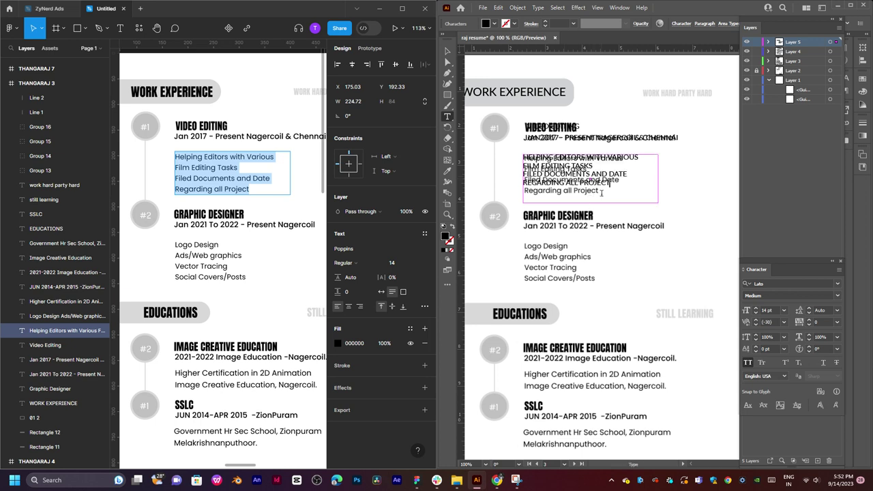
click(446, 52)
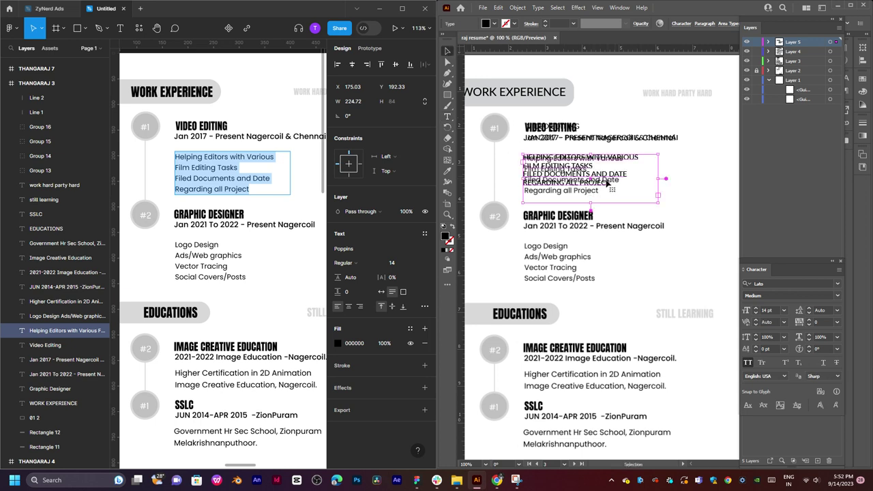
drag(608, 183, 587, 207)
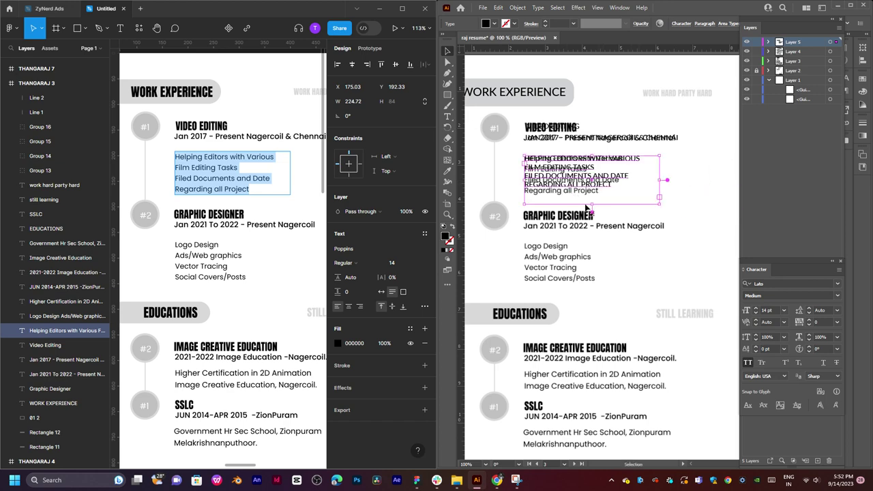
click(621, 229)
scroll(639, 233, down, 1)
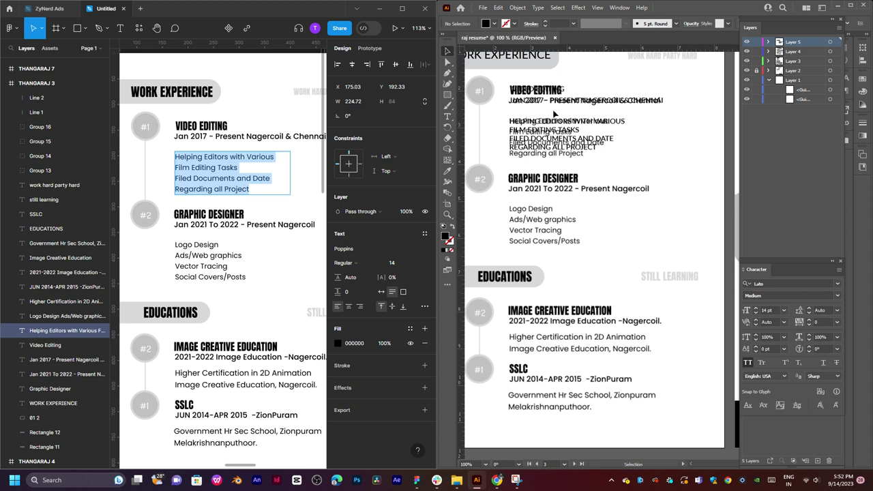
key(t)
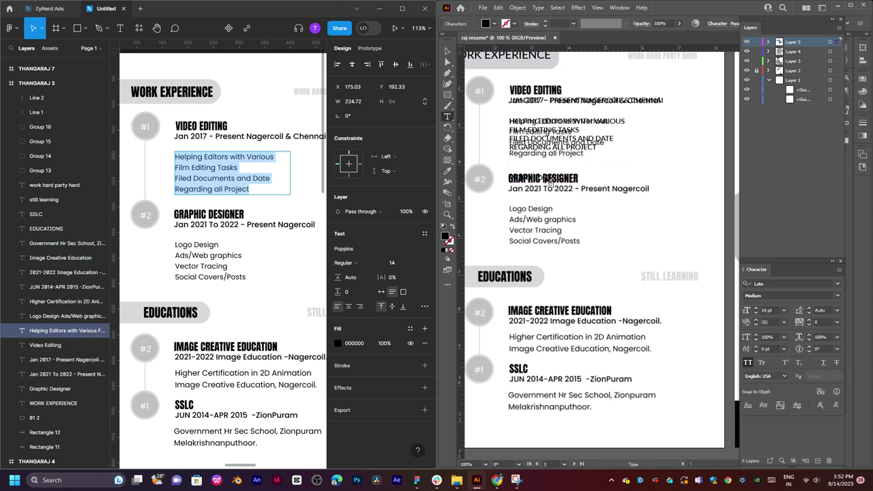
Select the GRAPHIC DESIGNER heading text and shift it slightly right.
double_click(205, 213)
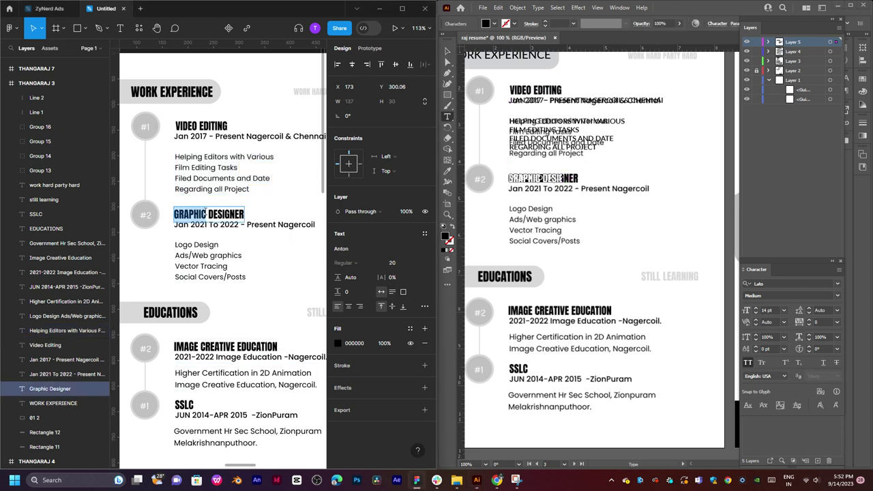
click(524, 179)
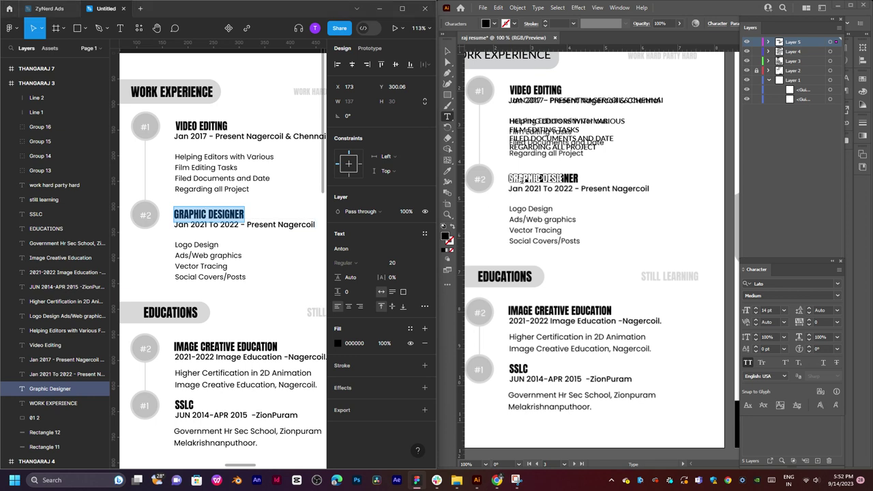
drag(539, 179, 537, 193)
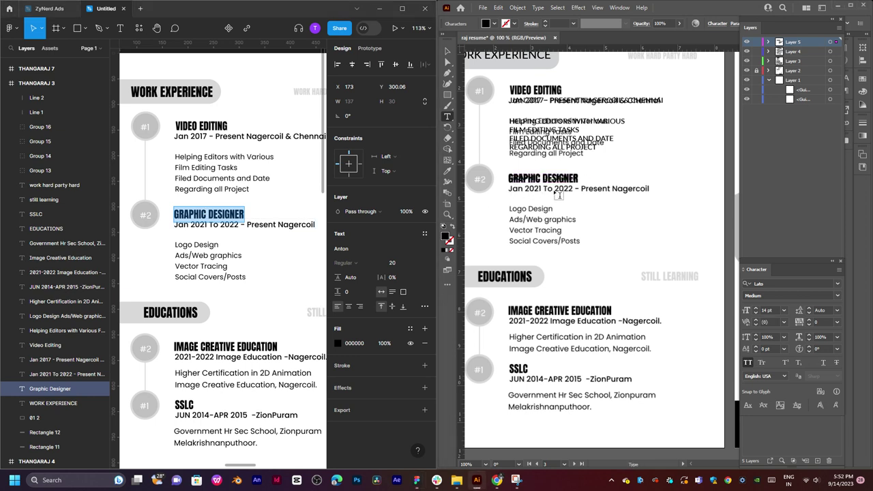
click(448, 51)
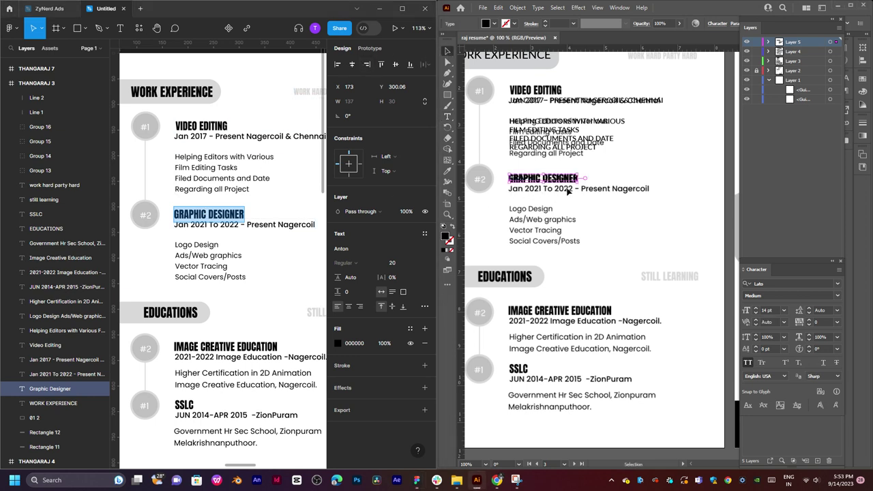
mouse_move(568, 181)
mouse_down()
mouse_move(583, 179)
mouse_move(568, 180)
mouse_up()
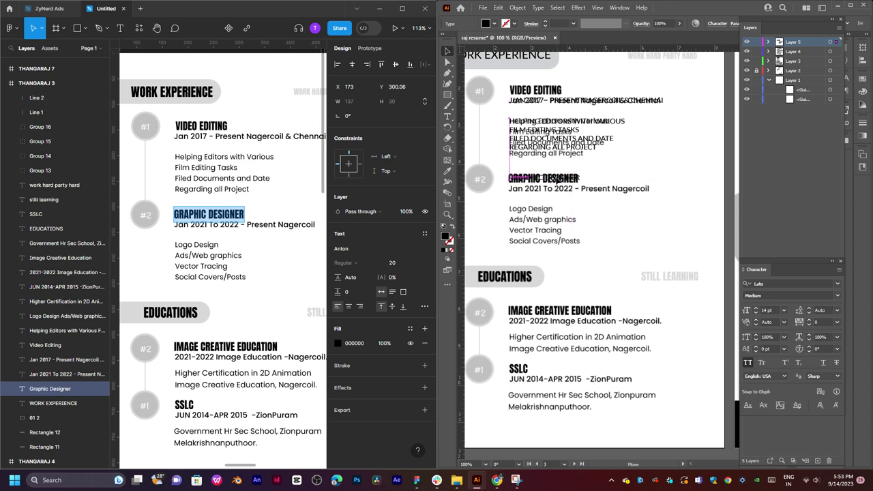
click(625, 170)
click(663, 176)
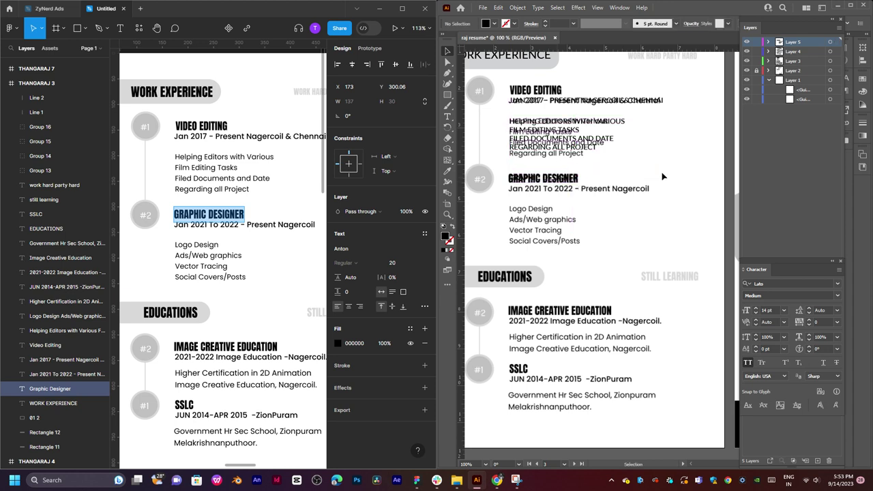
Add the Jan 2021 To 2022 date line as pasted text over the original.
click(259, 226)
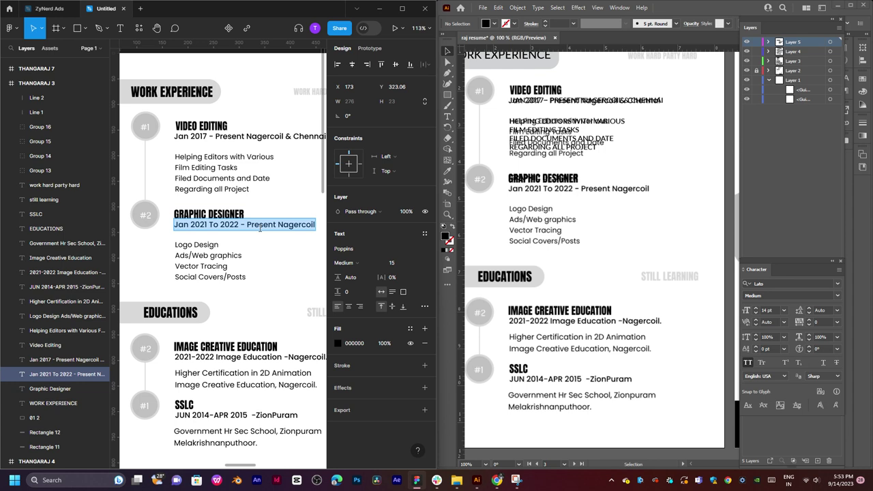
key(t)
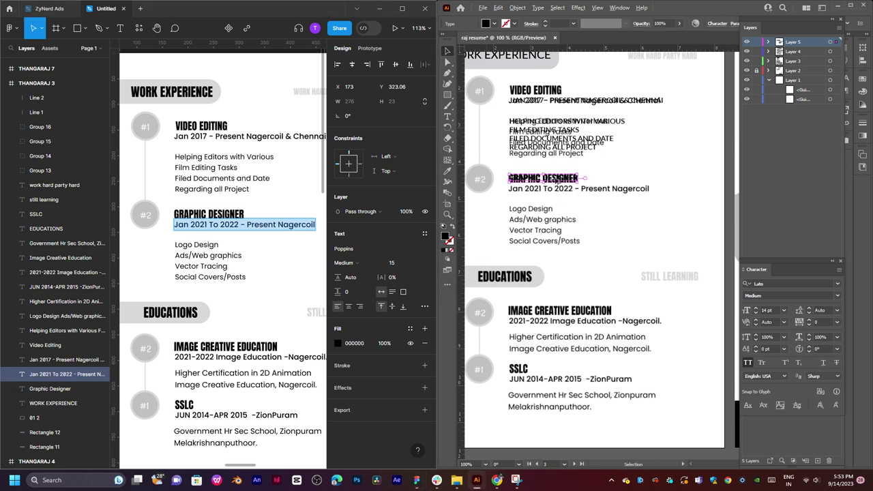
click(557, 187)
key(ctrl+a)
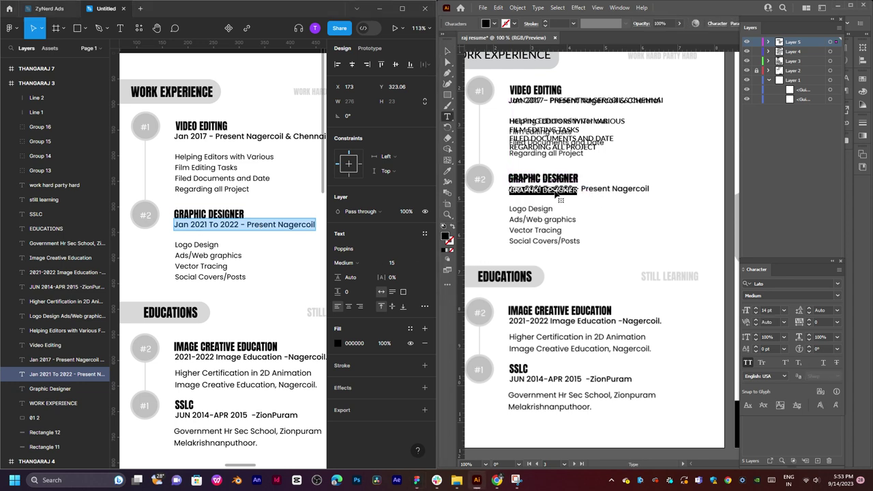
text(JAN 2021 TO 2022 - PRESENT NAGERCOIL)
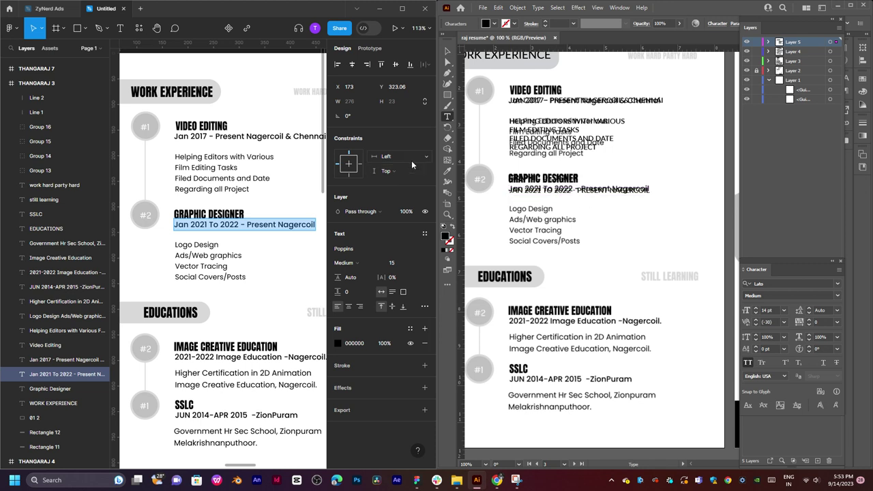
click(447, 51)
Paste the four skill lines, Logo Design through Social Covers/Posts, into a new text frame.
triple_click(219, 254)
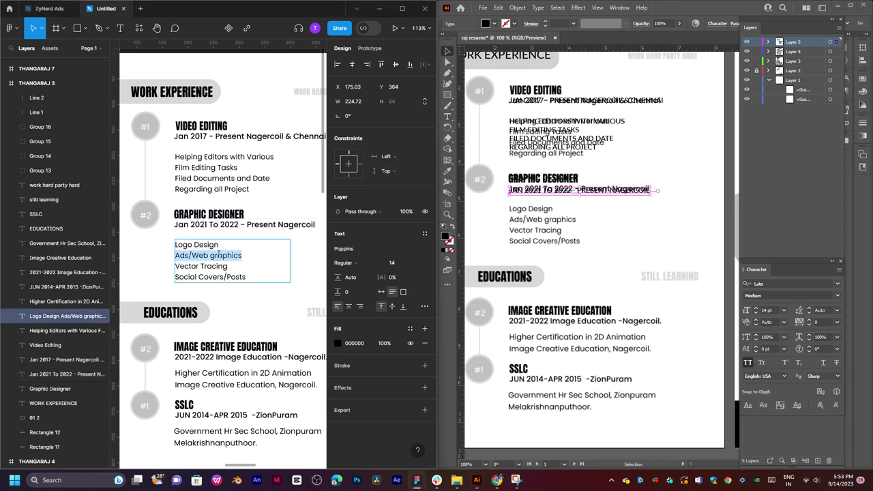
key(ctrl+a)
click(564, 229)
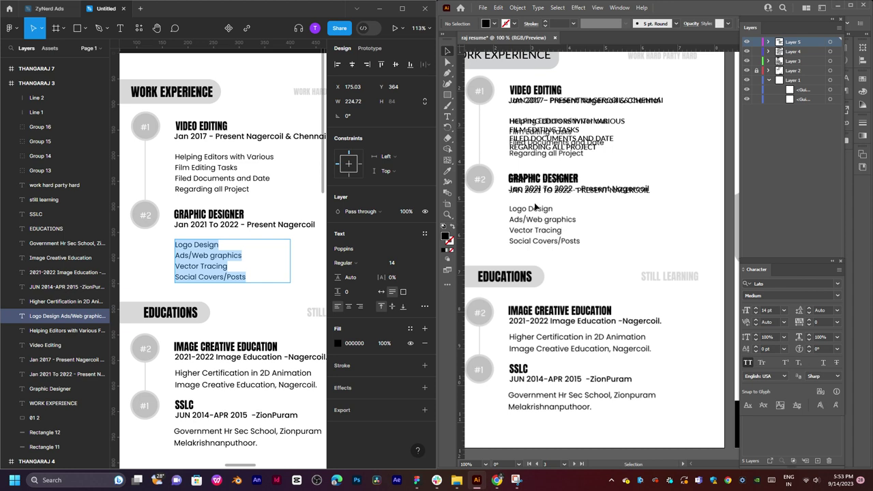
key(t)
drag(507, 201, 630, 251)
text(LOGO DESIGN ADS/WEB GRAPHICS VECTOR TRACING SOCIAL COVERS/POSTS)
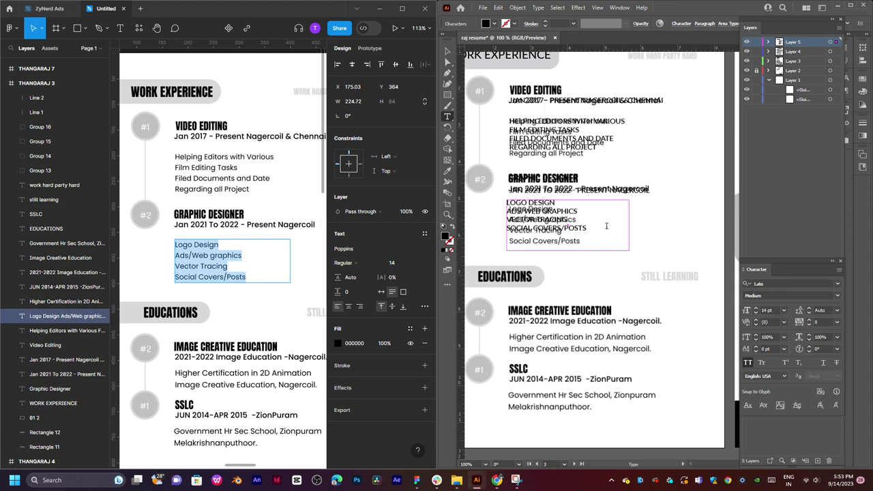
click(448, 51)
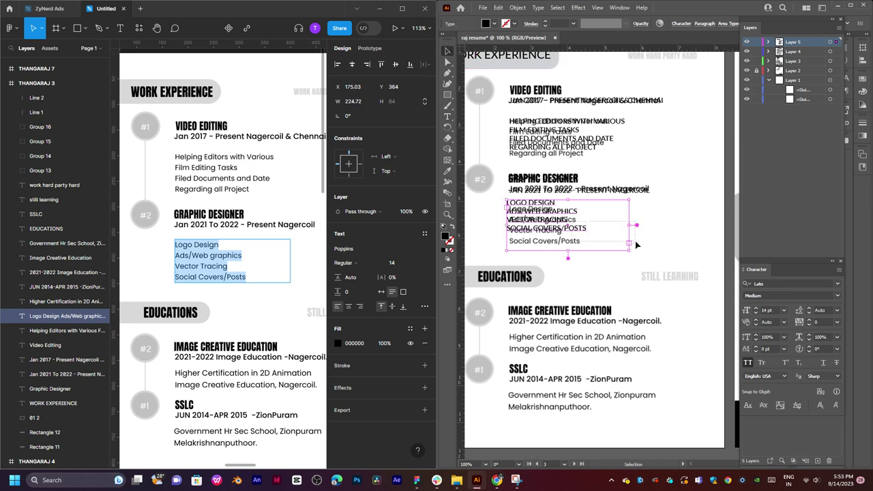
drag(575, 229, 633, 209)
key(ctrl+z)
click(672, 232)
drag(633, 241, 629, 216)
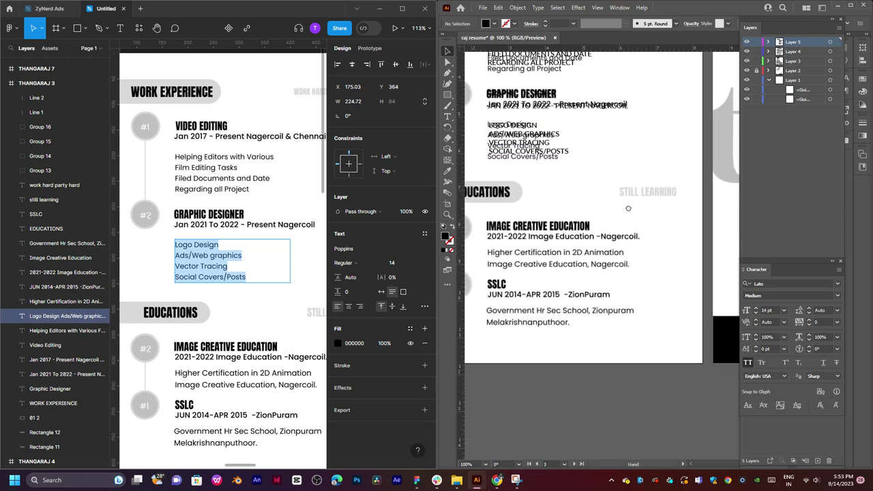
Copy the EDUCATIONS heading text from the Figma design.
click(261, 299)
drag(266, 308, 241, 256)
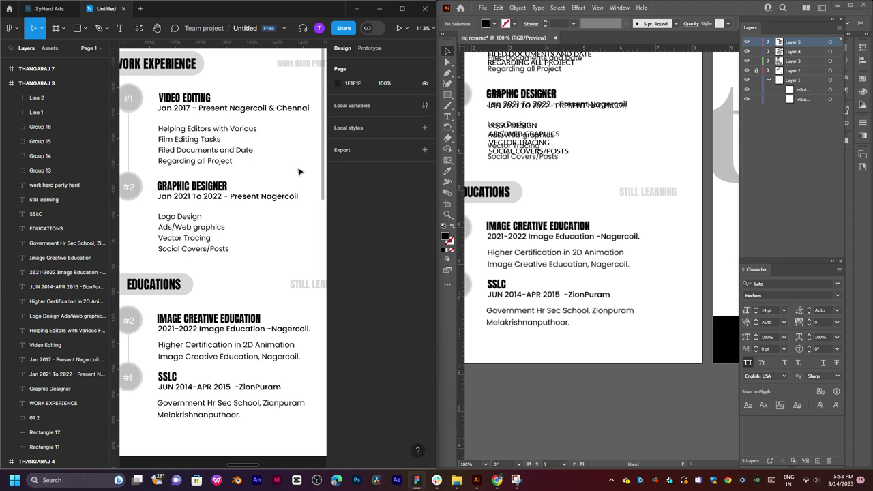
double_click(220, 318)
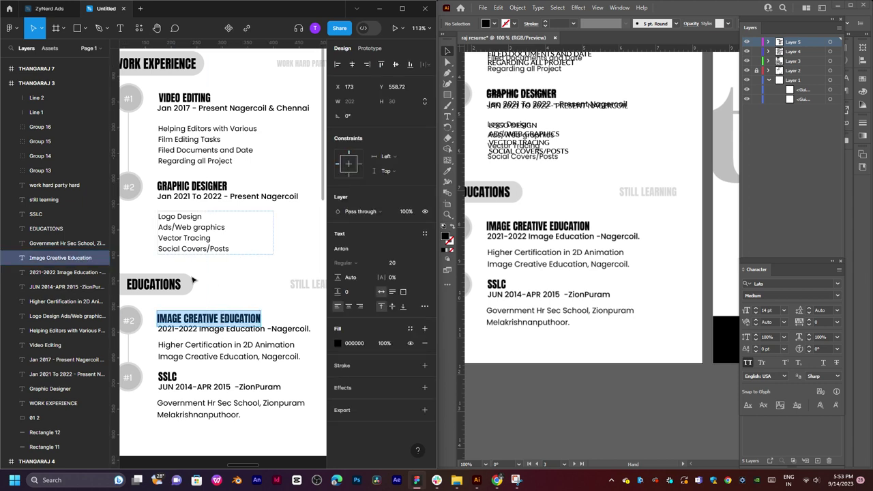
double_click(167, 284)
key(ctrl+c)
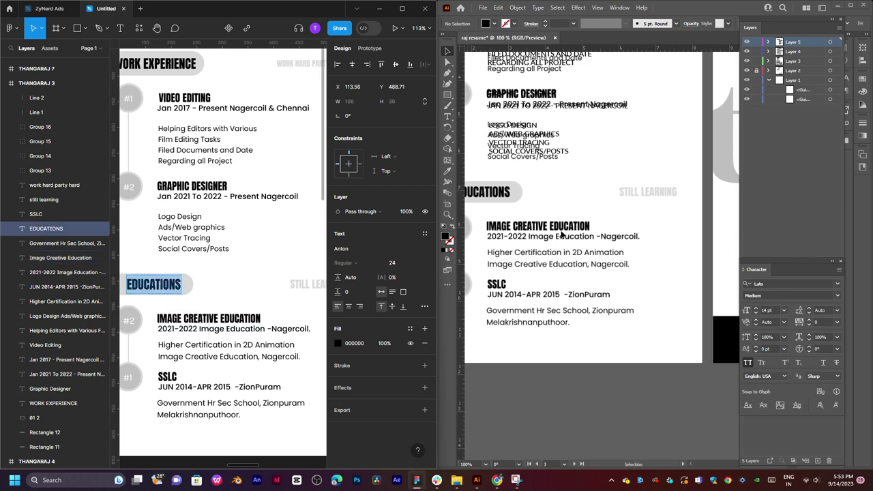
click(562, 234)
drag(532, 190, 604, 223)
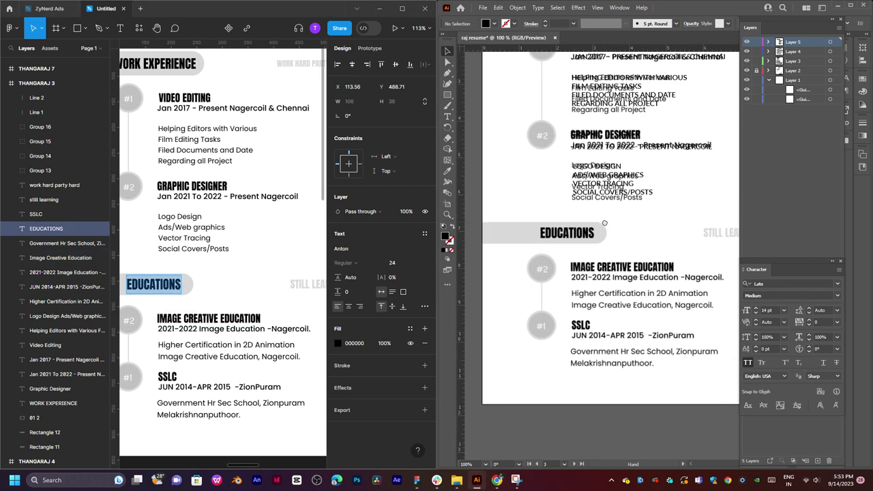
drag(588, 193, 598, 249)
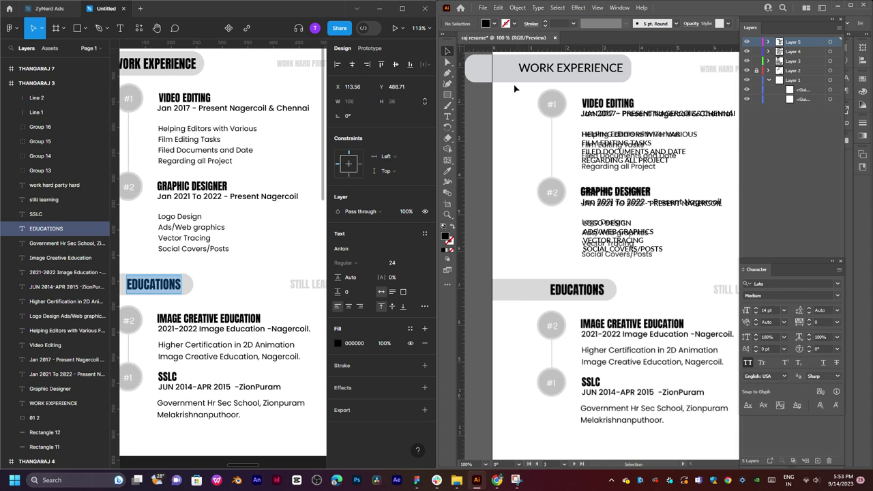
Alt-drag a copy of the WORK EXPERIENCE pill down and place EDUCATIONS text on it.
click(508, 75)
drag(508, 74, 499, 295)
key(t)
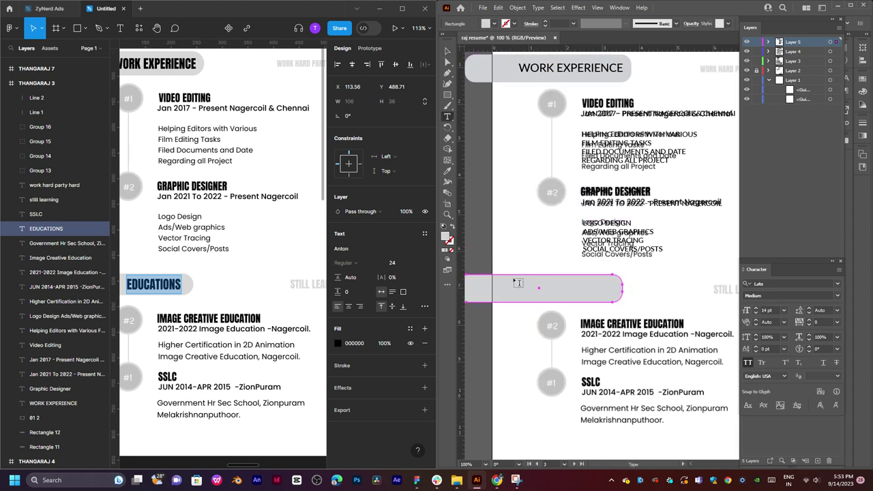
click(512, 285)
key(ctrl+v)
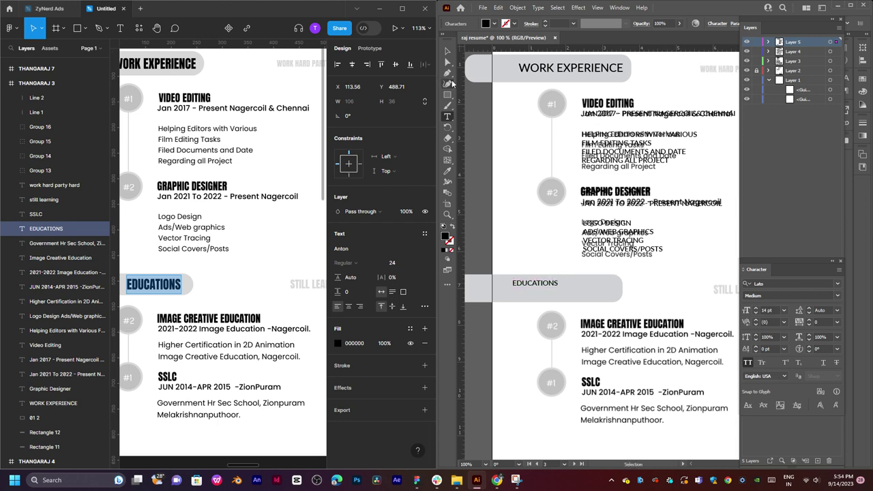
key(Escape)
drag(550, 287, 546, 228)
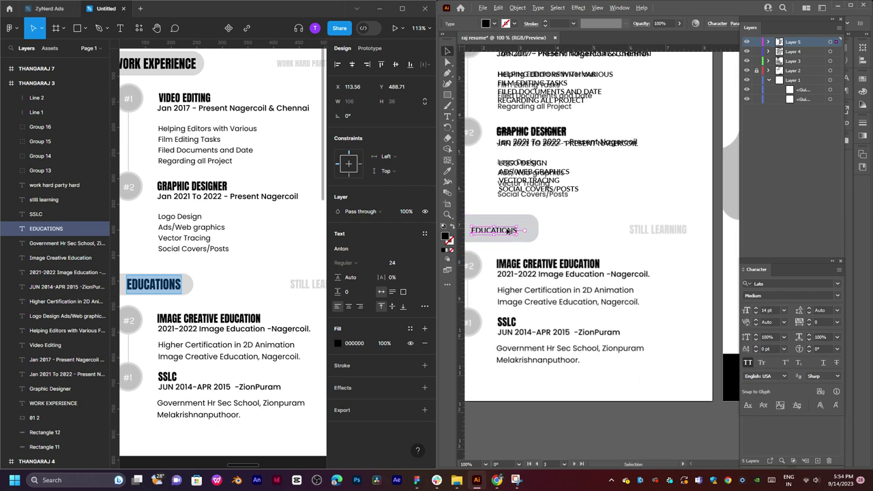
click(546, 267)
Paste the copied IMAGE CREATIVE EDUCATION title over the Illustrator title and align it.
key(t)
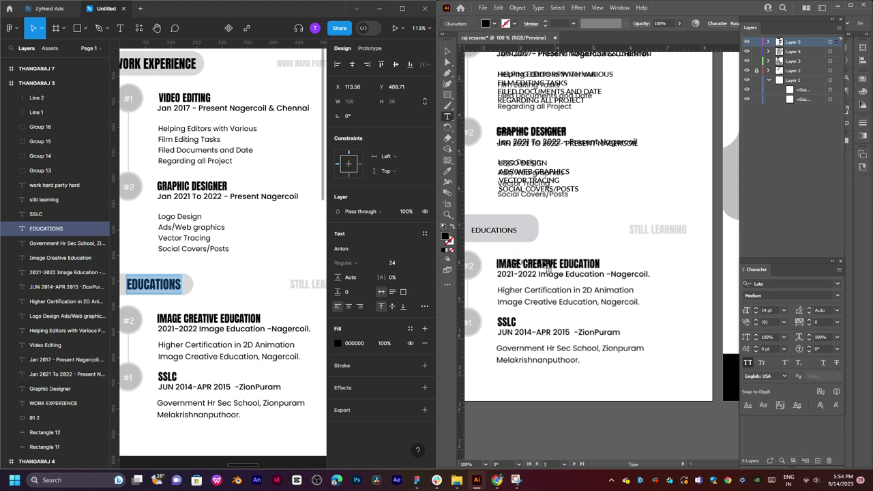
drag(508, 263, 554, 263)
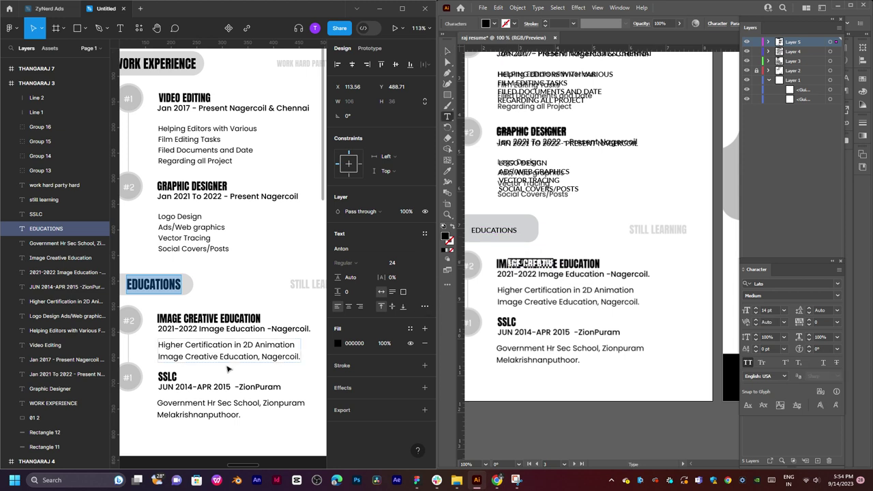
double_click(207, 320)
key(ctrl+c)
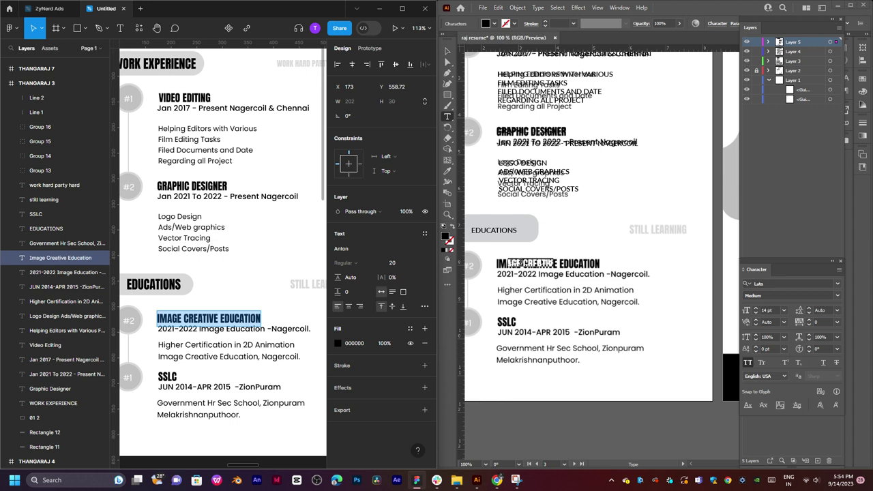
click(521, 263)
key(ctrl+v)
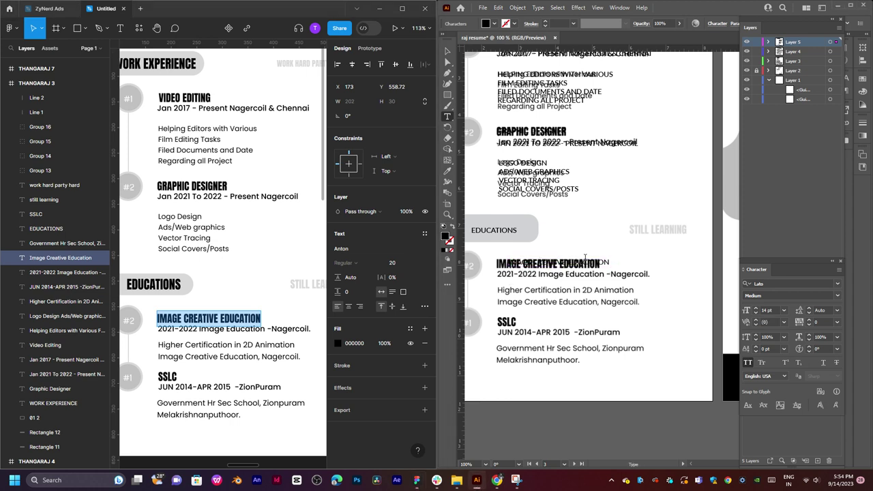
click(448, 51)
mouse_move(561, 260)
mouse_down()
mouse_move(561, 241)
mouse_move(568, 265)
mouse_up()
click(573, 278)
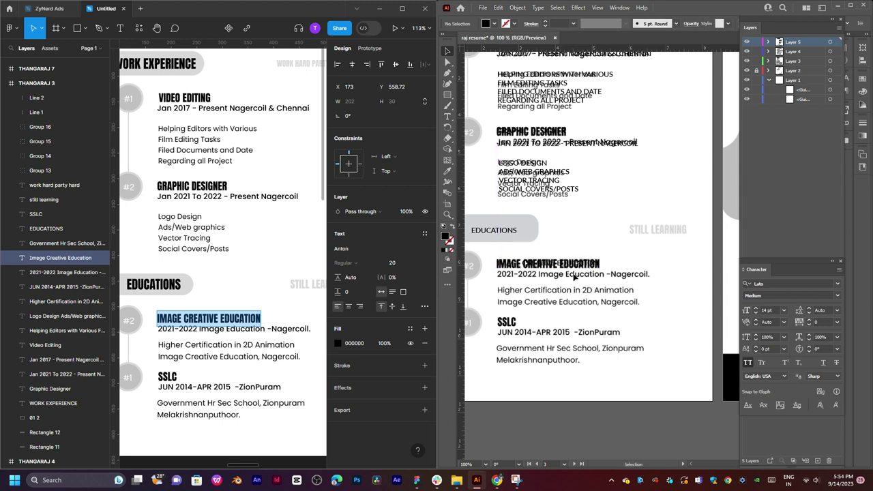
drag(582, 267, 605, 229)
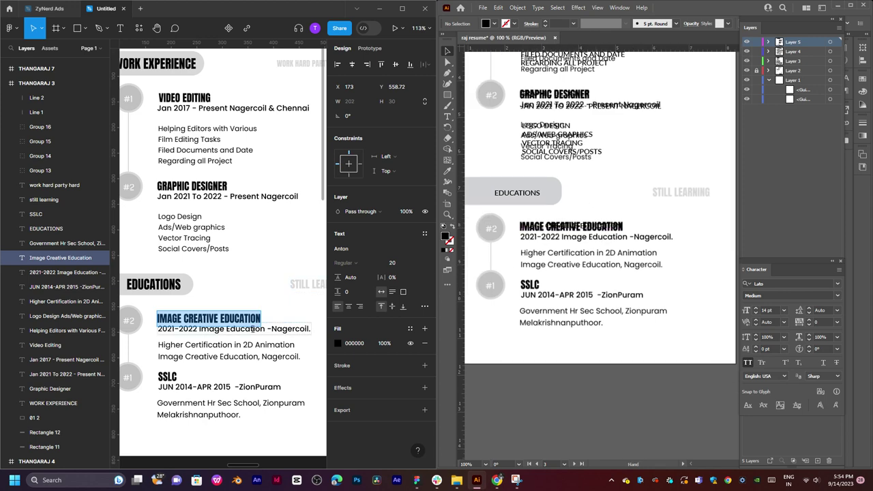
Duplicate the title onto the 2021-2022 IMAGE EDUCATION -NAGERCOIL line and copy the Higher Certification text.
double_click(246, 329)
triple_click(246, 328)
key(ctrl+c)
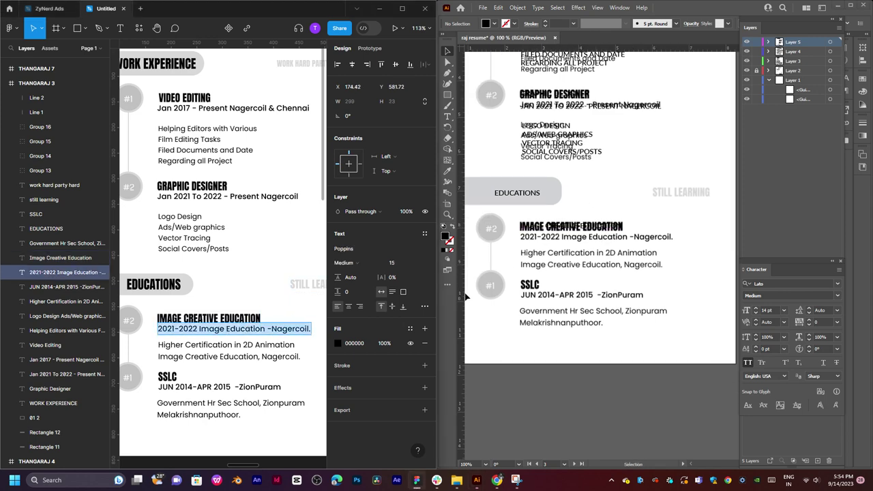
scroll(556, 242, right, 1)
alt+drag(549, 223, 549, 239)
double_click(549, 238)
key(ctrl+a)
key(ctrl+v)
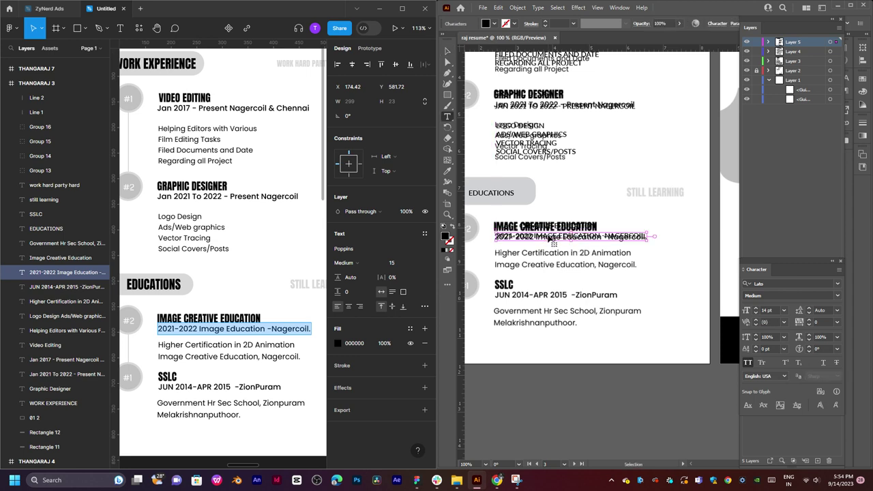
key(Escape)
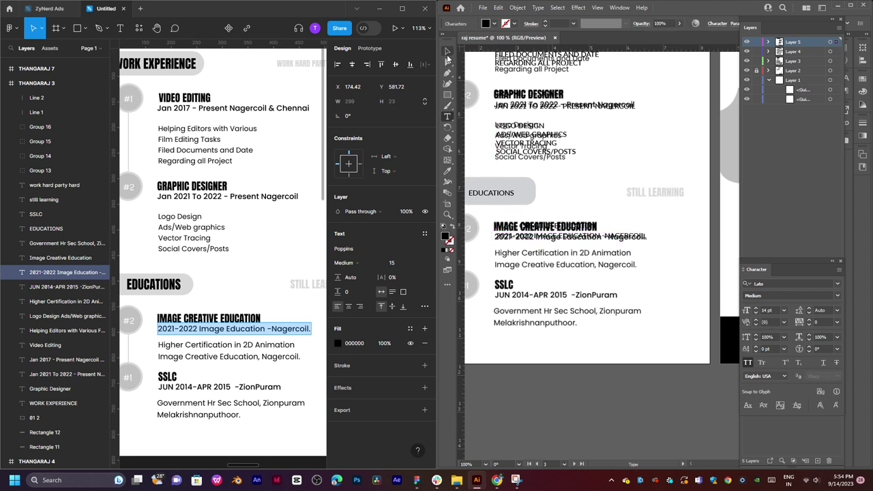
click(222, 348)
key(ctrl+a)
key(ctrl+c)
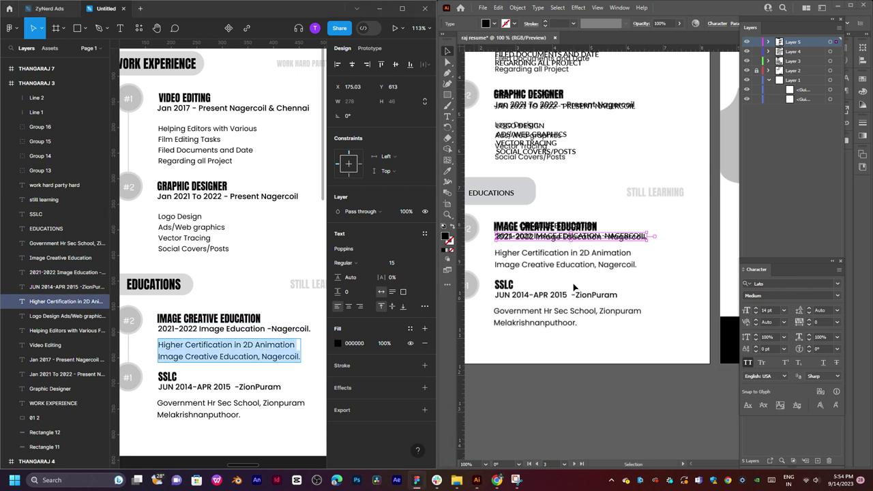
Paste the Higher Certification in 2D Animation lines into a new area-type box and align it.
click(553, 270)
key(t)
drag(491, 247, 666, 276)
key(ctrl+v)
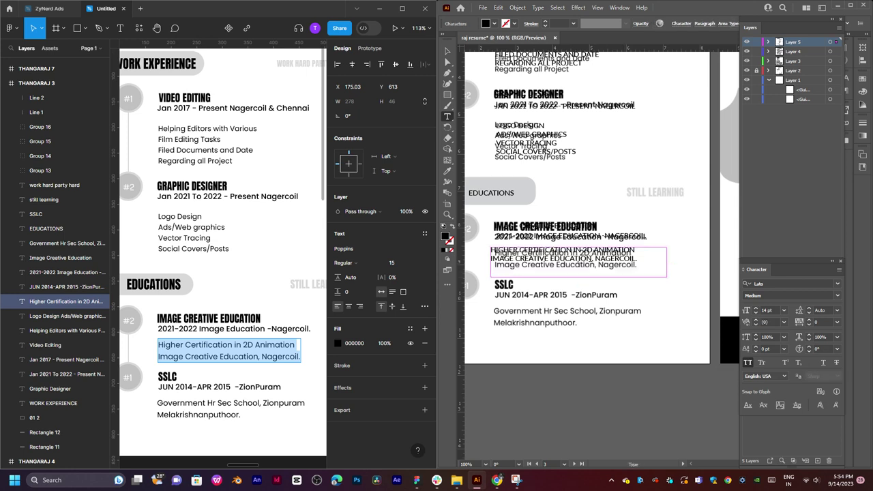
key(Escape)
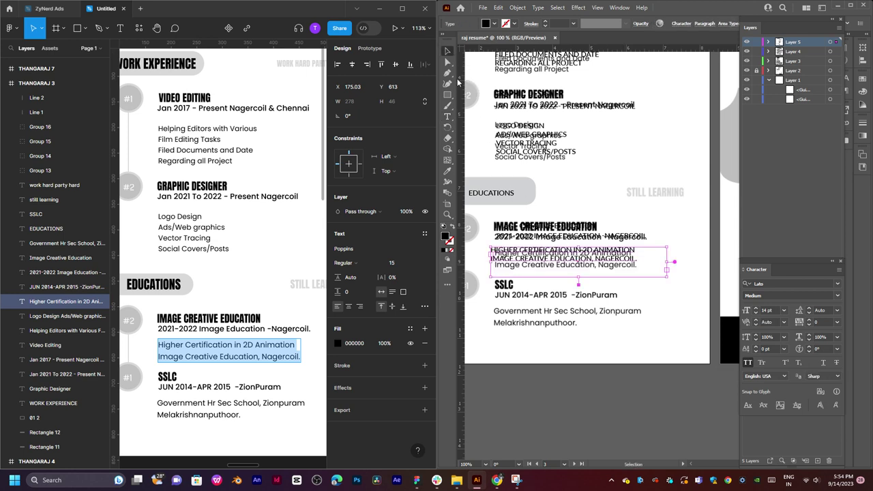
drag(614, 261, 622, 266)
click(660, 291)
key(space)
drag(587, 298, 582, 223)
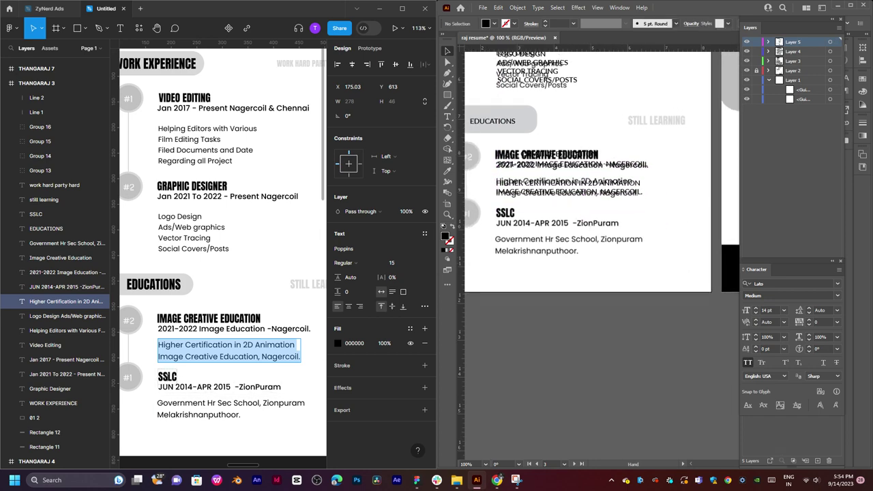
Duplicate a title down onto the SSLC line, clear its text, and reposition it.
double_click(167, 376)
click(511, 218)
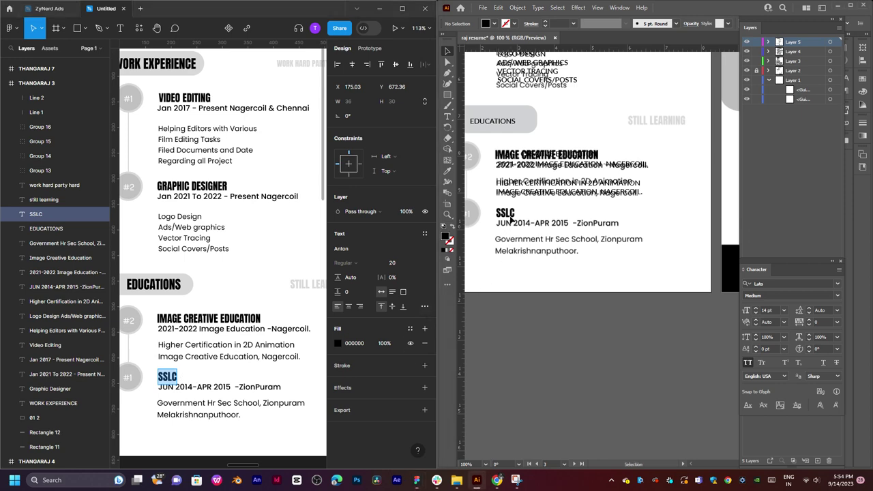
key(super)
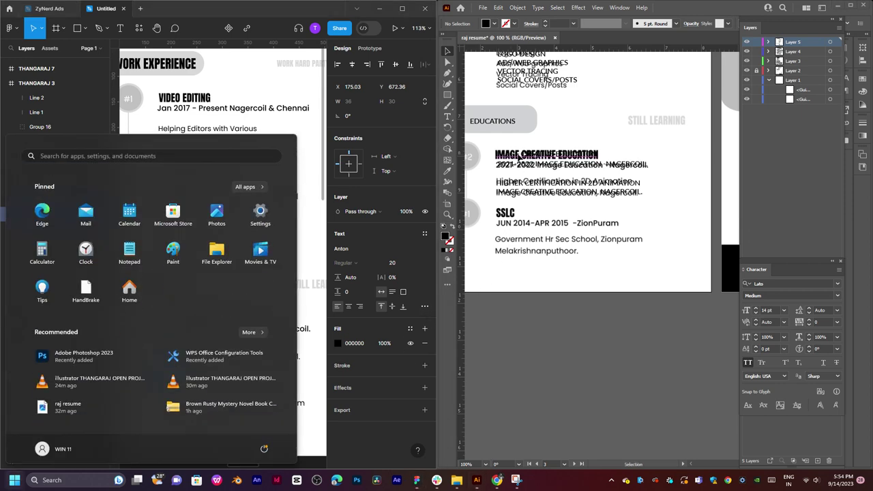
key(super)
drag(519, 157, 517, 216)
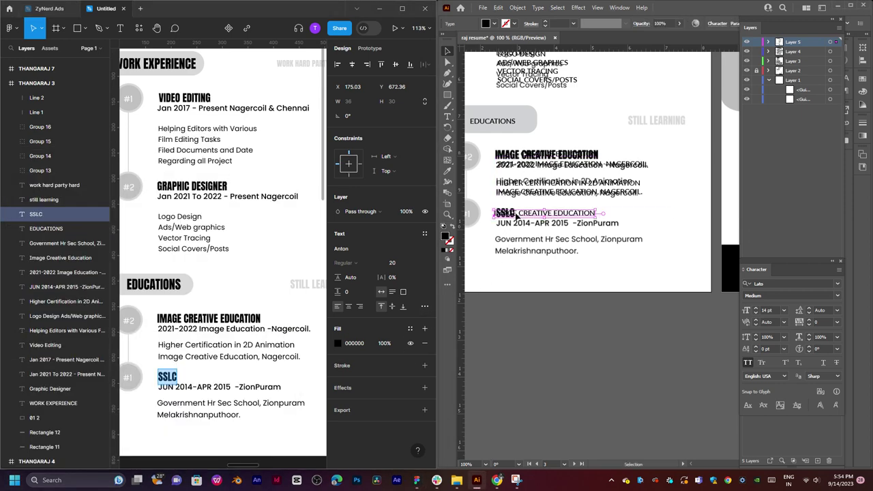
double_click(519, 217)
triple_click(519, 218)
key(BackSpace)
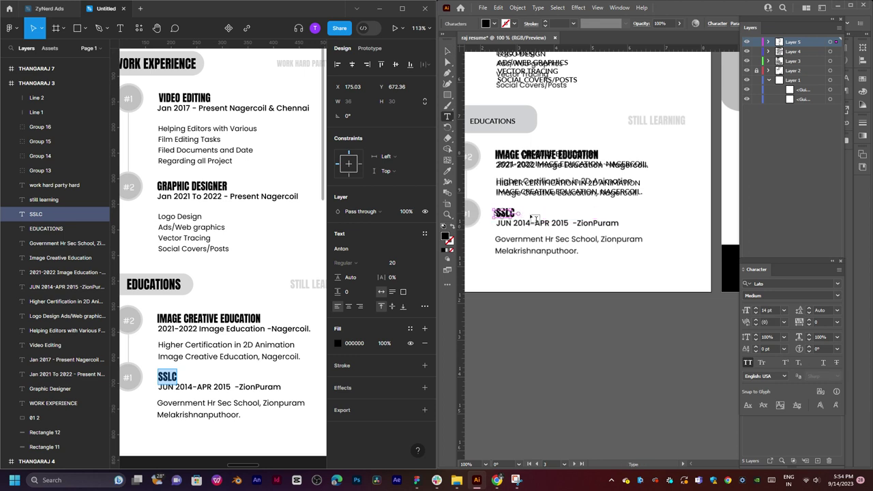
click(447, 51)
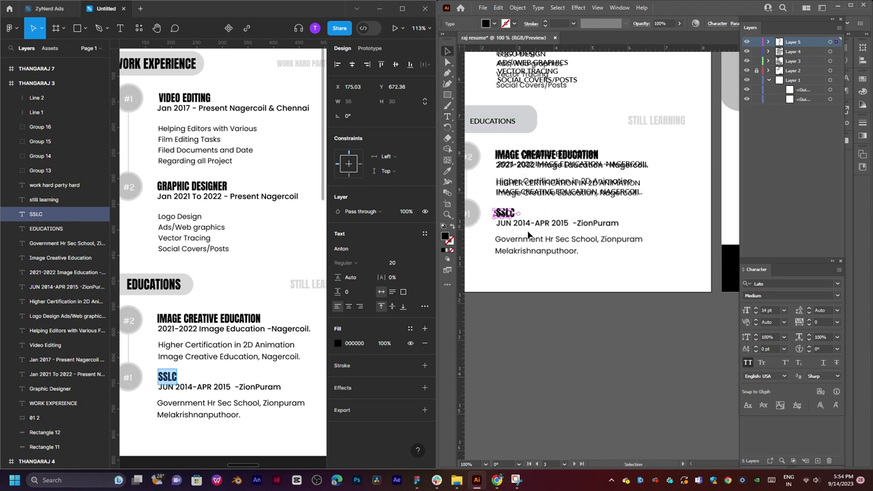
mouse_move(501, 214)
mouse_down()
mouse_move(504, 199)
mouse_move(510, 216)
mouse_up()
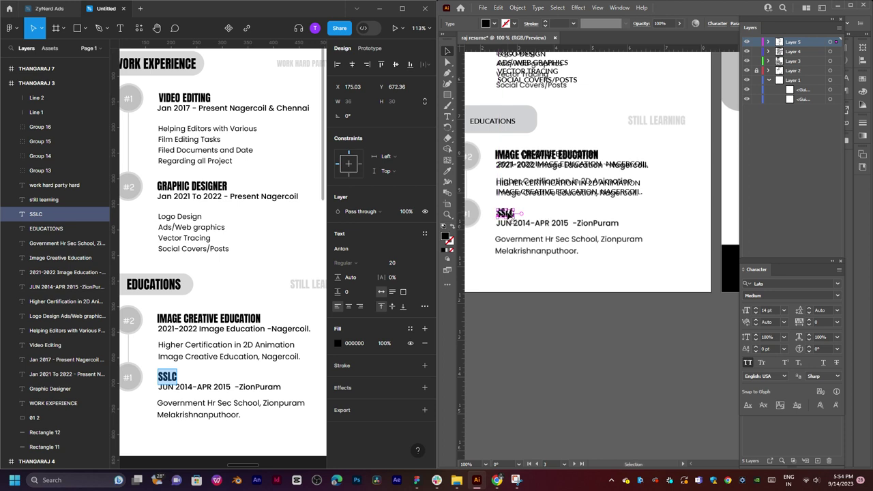
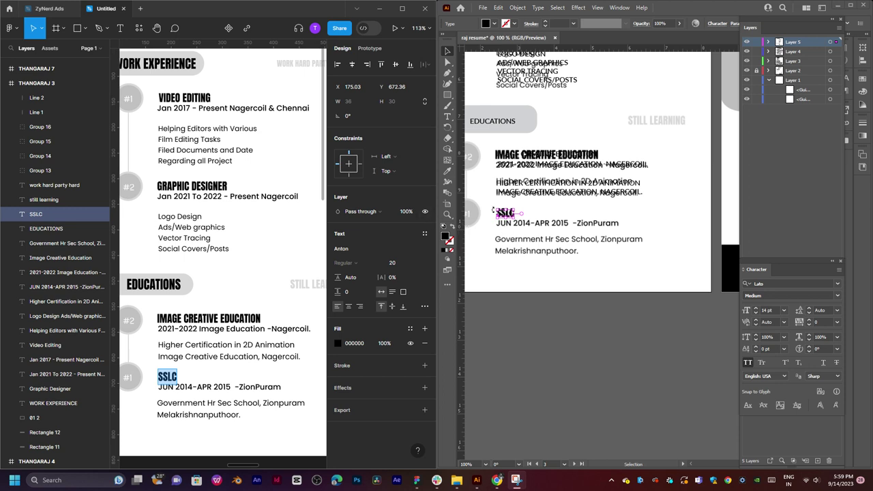
Paste the JUN 2014-APR 2015 -ZionPuram date line into the placeholder under SSLC and duplicate it lower.
key(ctrl+shift+a)
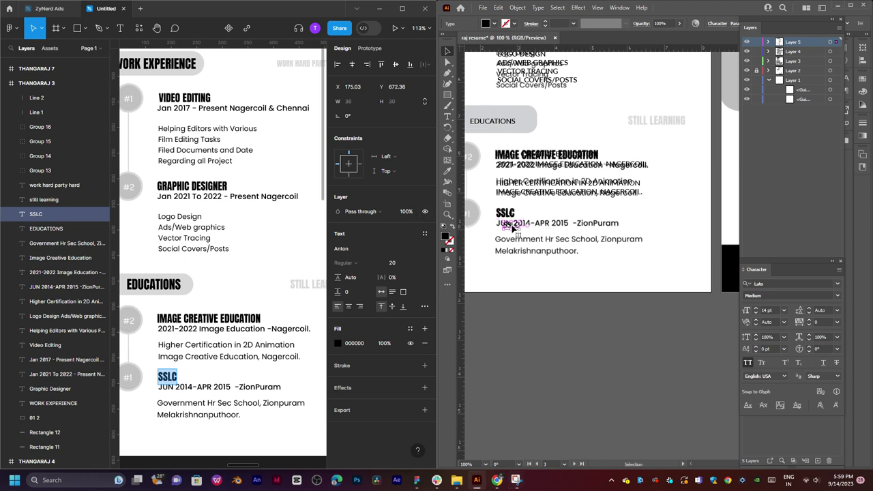
key(t)
click(232, 388)
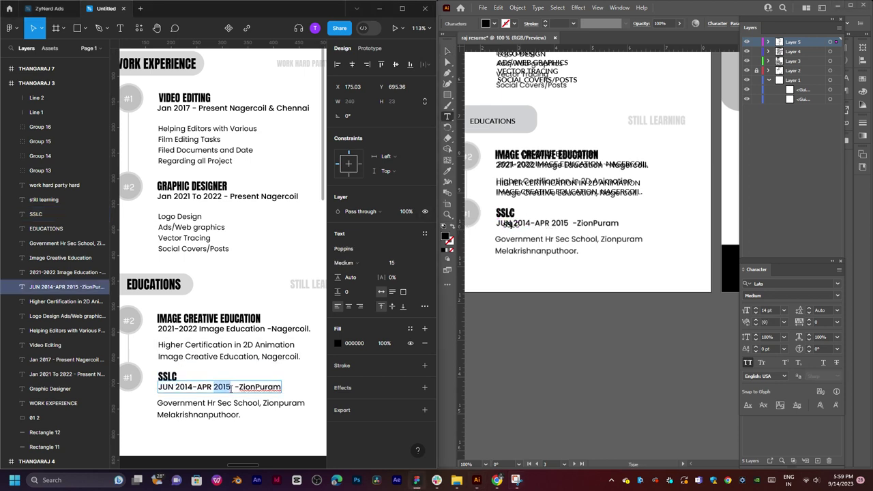
double_click(232, 388)
key(ctrl+c)
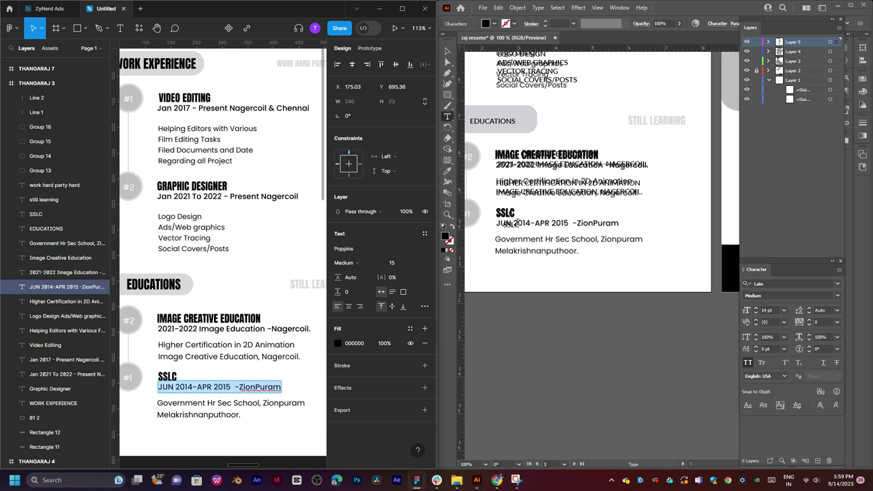
click(513, 228)
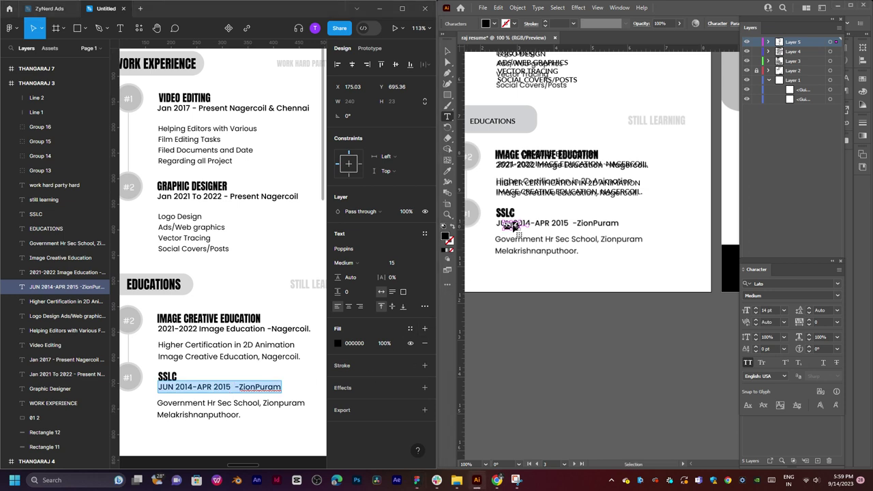
key(ctrl+v)
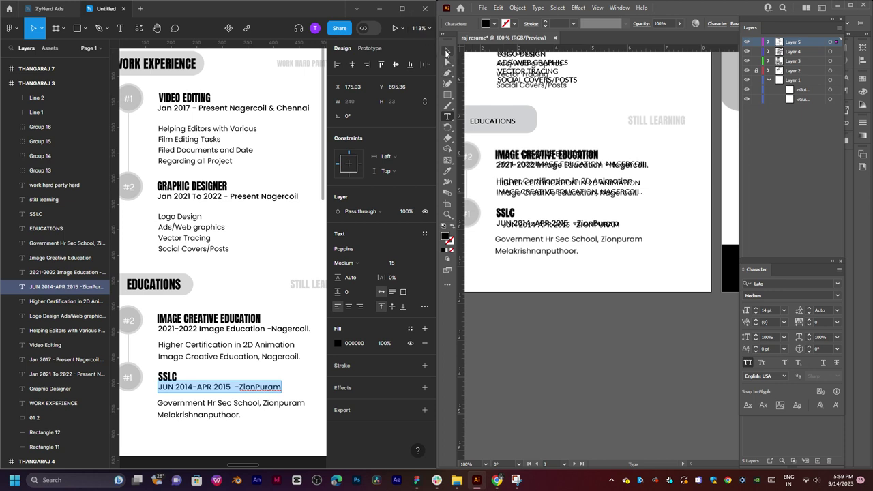
click(448, 51)
drag(583, 229, 444, 234)
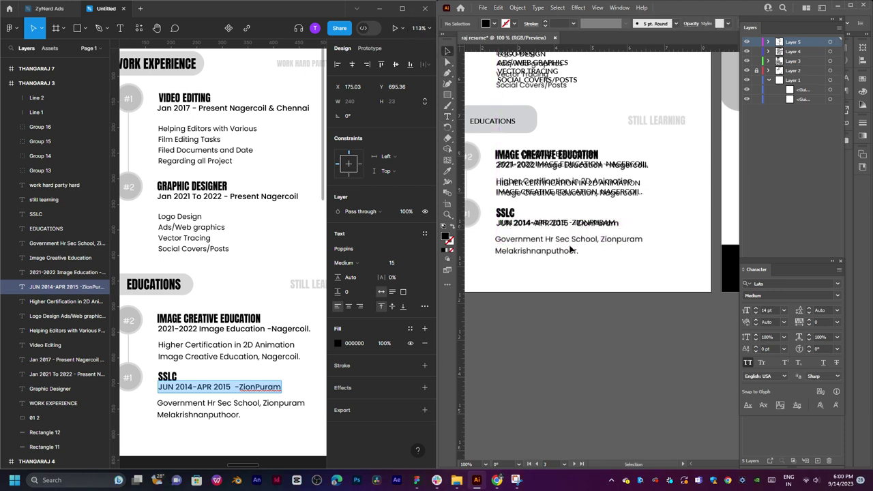
Add a new area-type box under SSLC holding the Government Hr Sec School address.
click(274, 403)
key(ctrl+a)
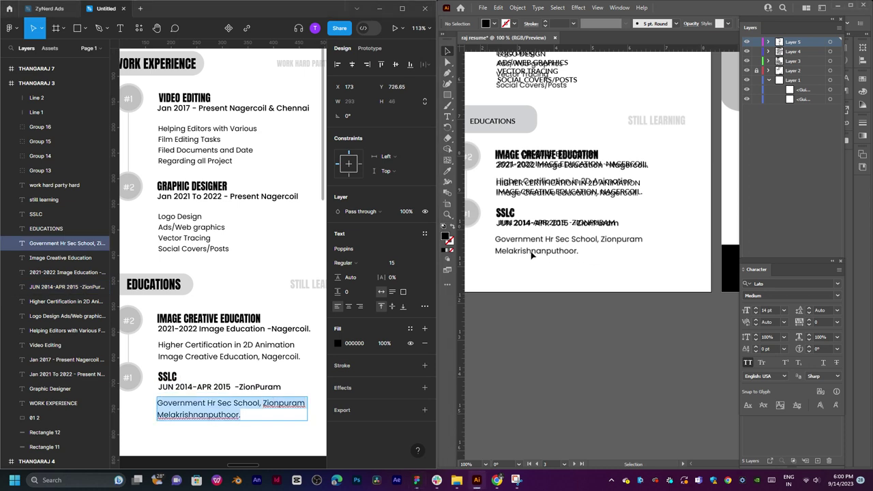
key(t)
drag(492, 236, 660, 264)
text(GOVERNMENT HR SEC SCHOOL, ZIONPURAM MELAKRISHNANPUTHOOR.)
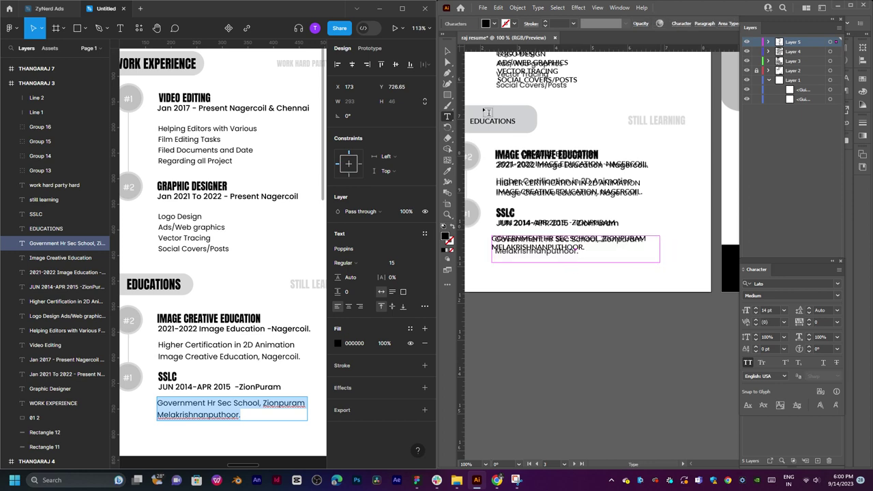
click(449, 53)
click(641, 153)
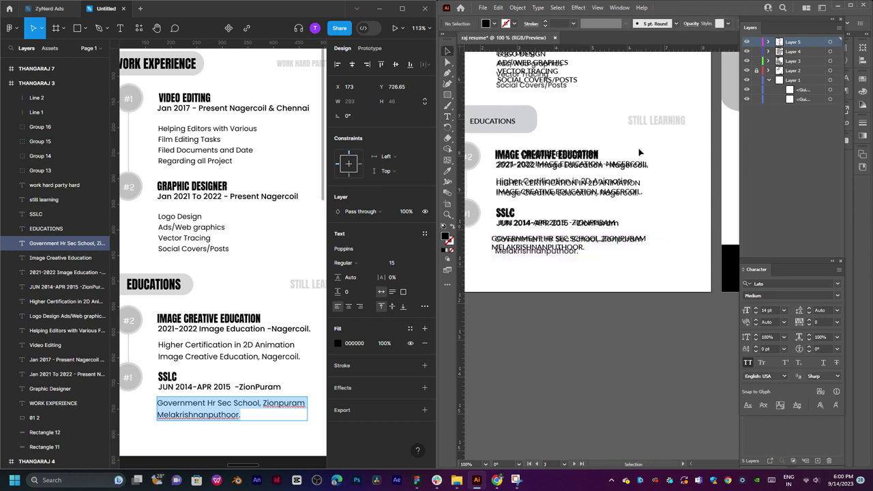
Select the STILL LEARNING label in the Figma design for copying.
scroll(640, 153, down, 5)
scroll(614, 205, up, 2)
scroll(603, 238, up, 4)
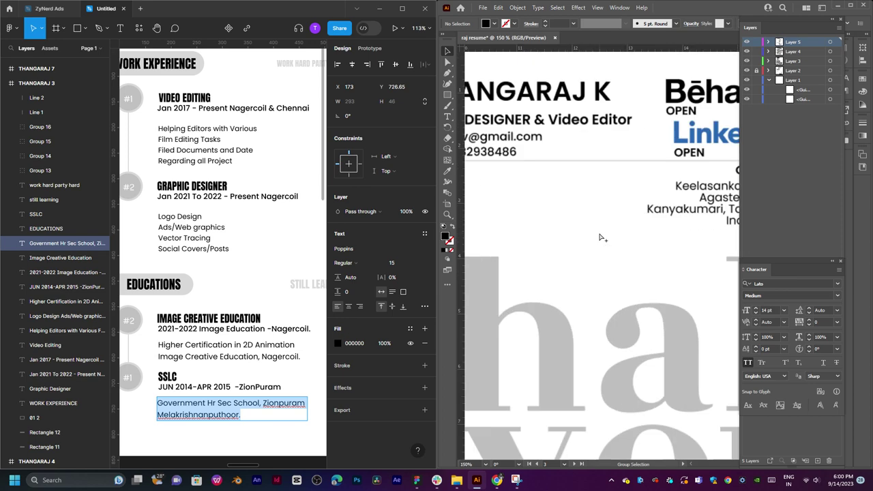
scroll(602, 237, down, 3)
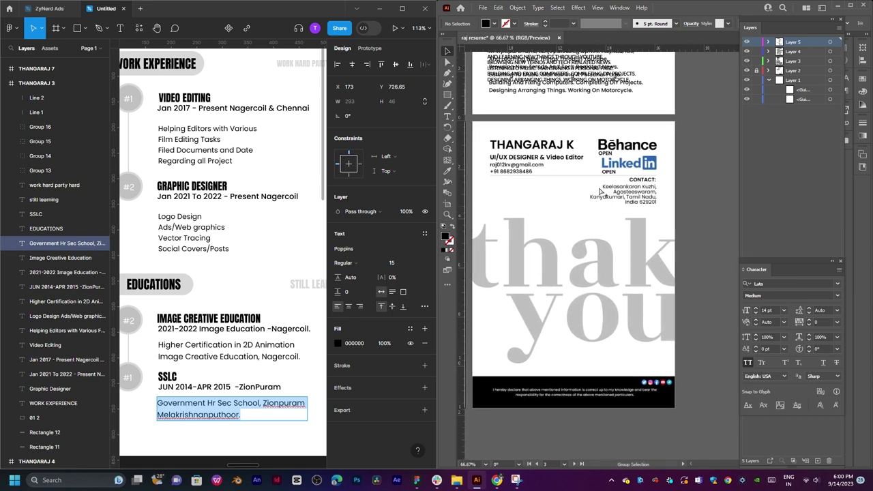
scroll(601, 192, up, 2)
scroll(636, 194, down, 2)
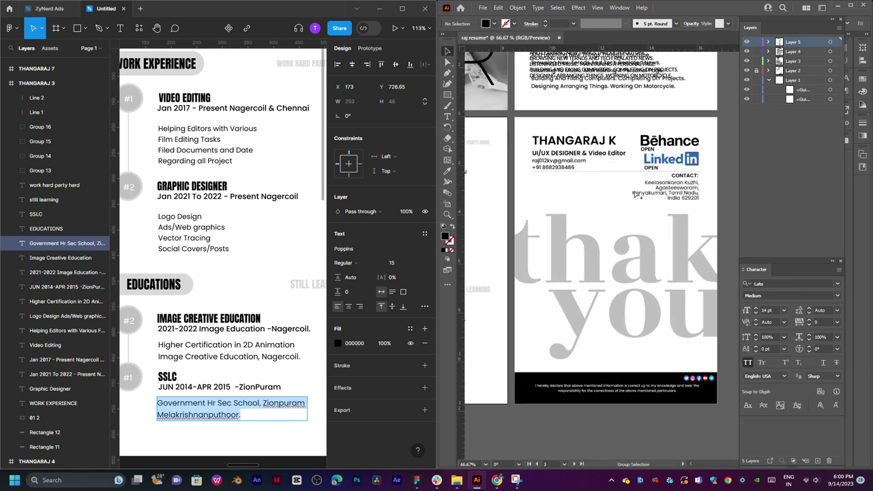
click(273, 268)
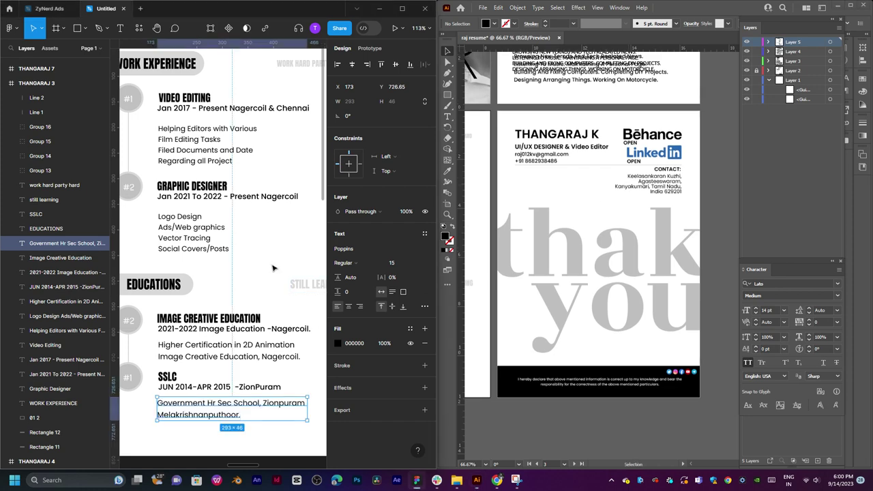
click(273, 268)
scroll(273, 273, right, 3)
click(263, 290)
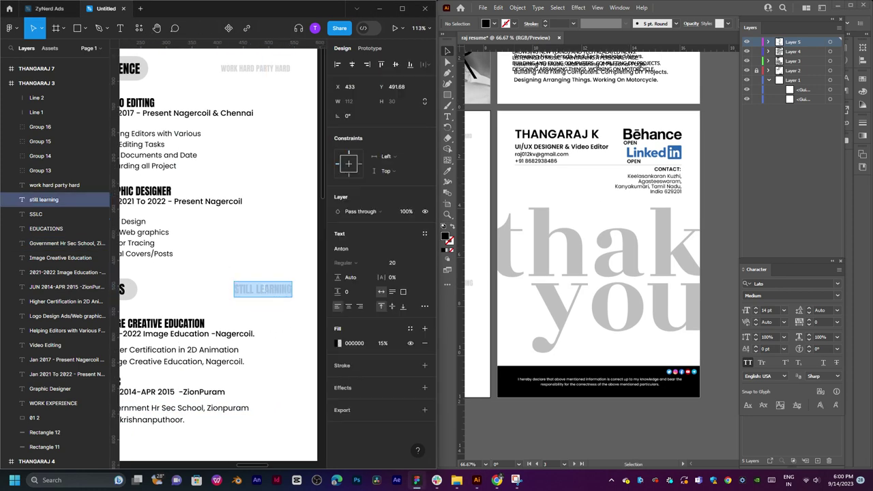
Place the STILL LEARNING label beside the EDUCATIONS heading in Illustrator.
click(533, 248)
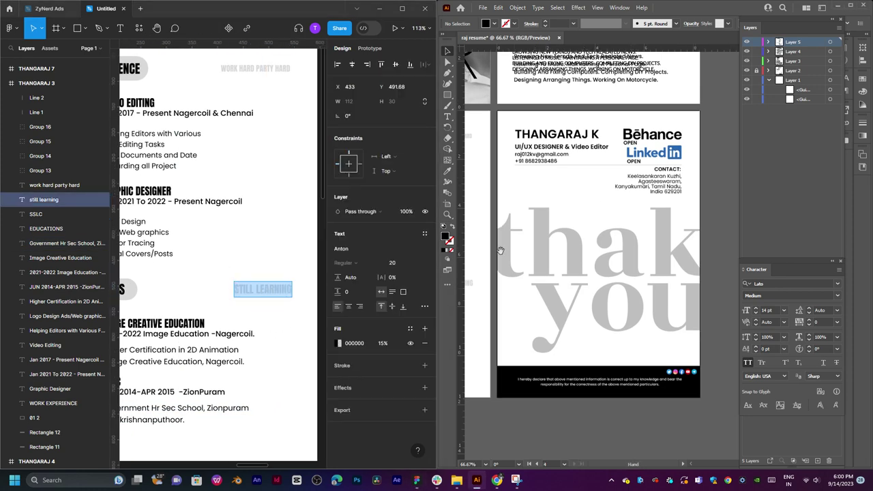
drag(456, 275, 576, 281)
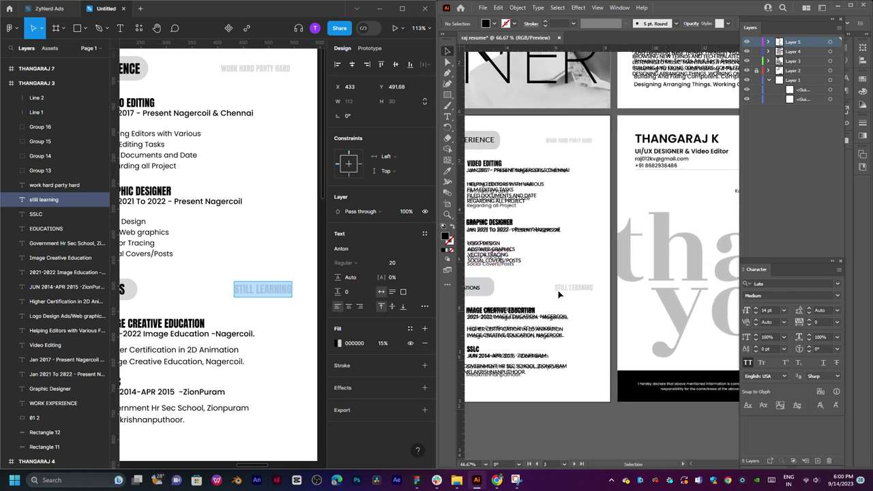
double_click(553, 288)
key(ctrl+a)
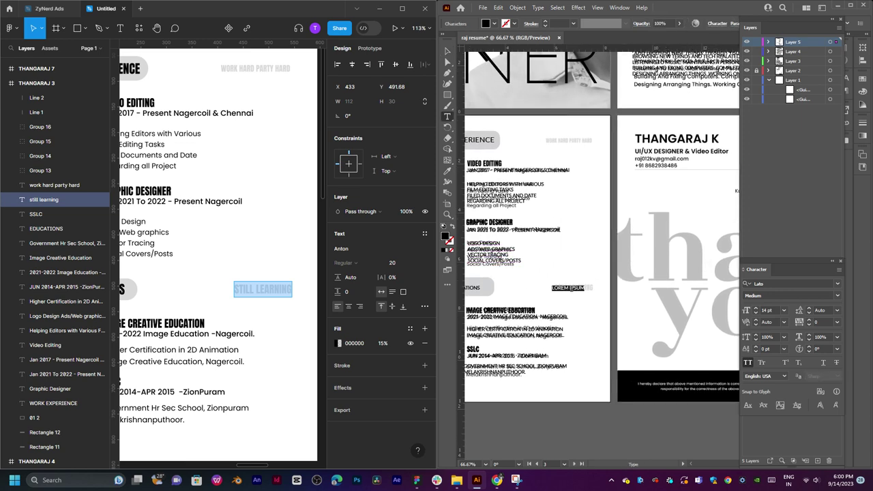
click(447, 50)
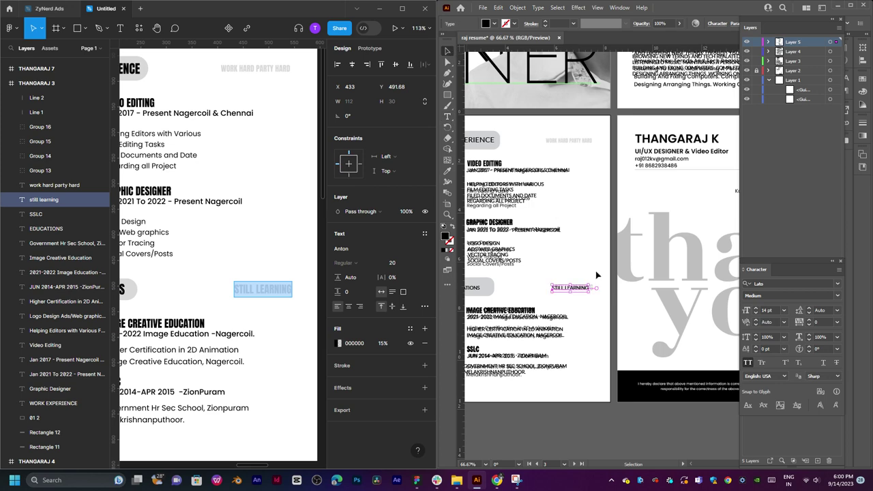
click(587, 217)
drag(574, 170, 588, 217)
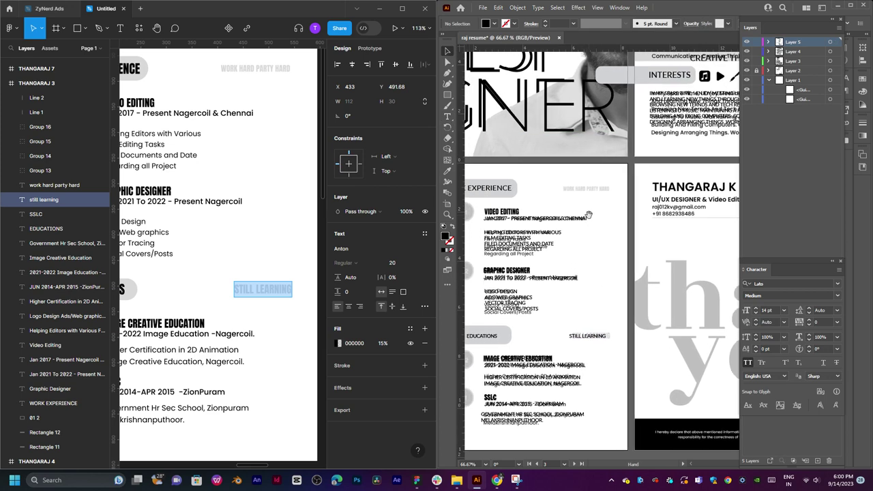
Copy WORK HARD PARTY HARD from Figma and paste it beside the EXPERIENCE heading.
click(263, 292)
key(shift+r)
scroll(266, 294, up, 5)
double_click(250, 233)
key(ctrl+c)
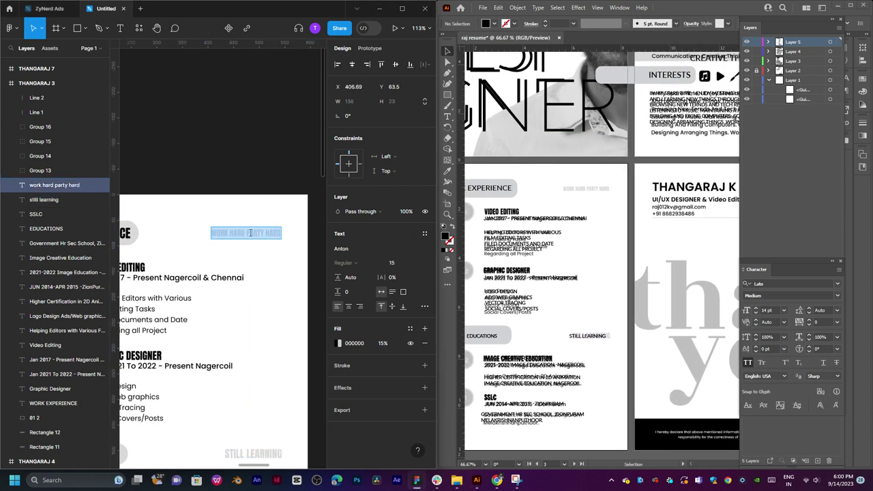
click(592, 189)
key(t)
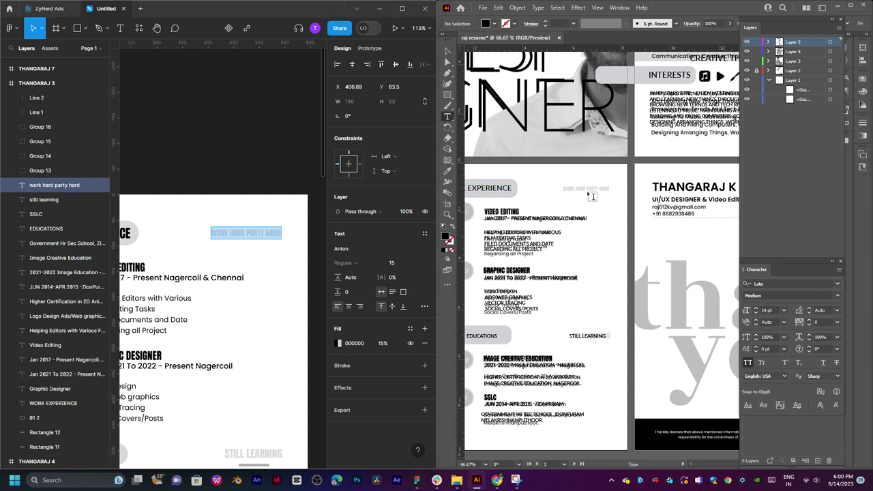
click(575, 188)
key(ctrl+v)
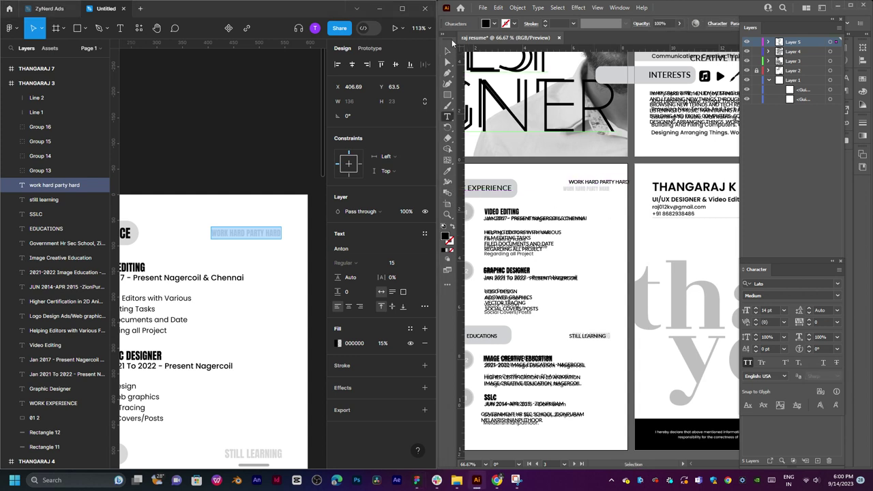
click(448, 51)
Nudge the WORK HARD PARTY HARD text slightly down-left and deselect it.
drag(599, 184, 588, 191)
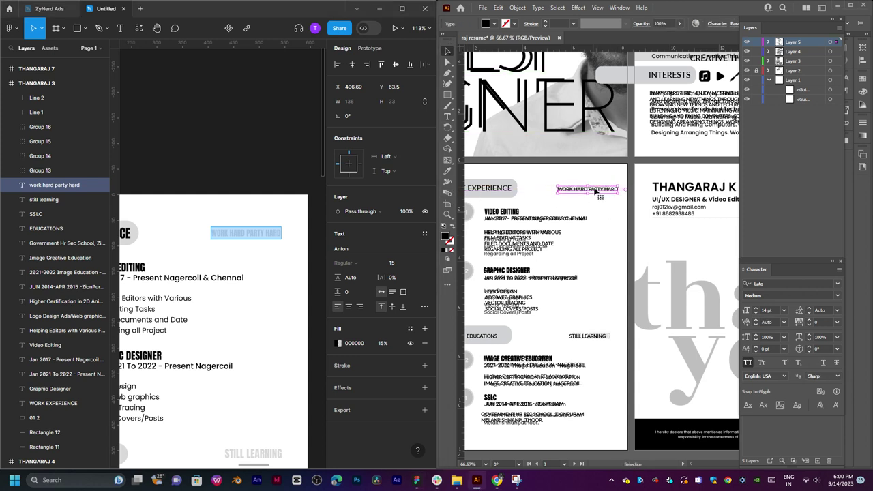
click(651, 224)
drag(689, 256, 578, 252)
scroll(675, 244, up, 1)
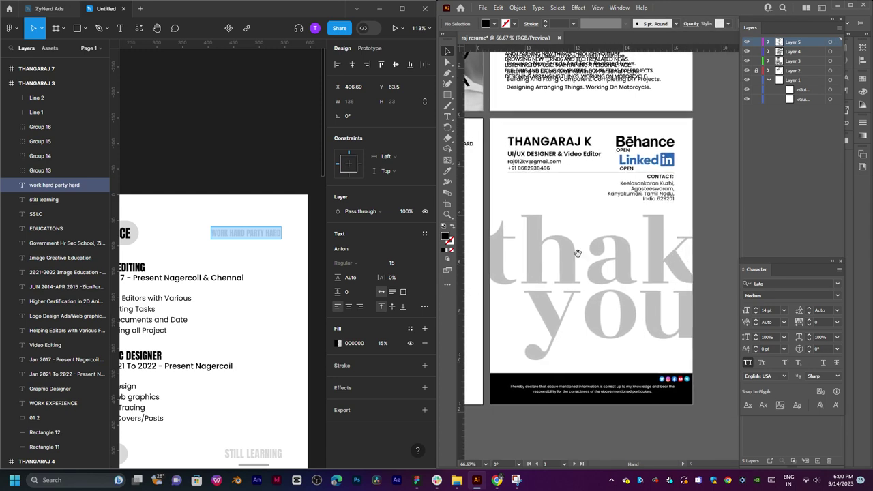
Zoom the thank-you page to 100% and create a new layer for its text.
ctrl+click(563, 208)
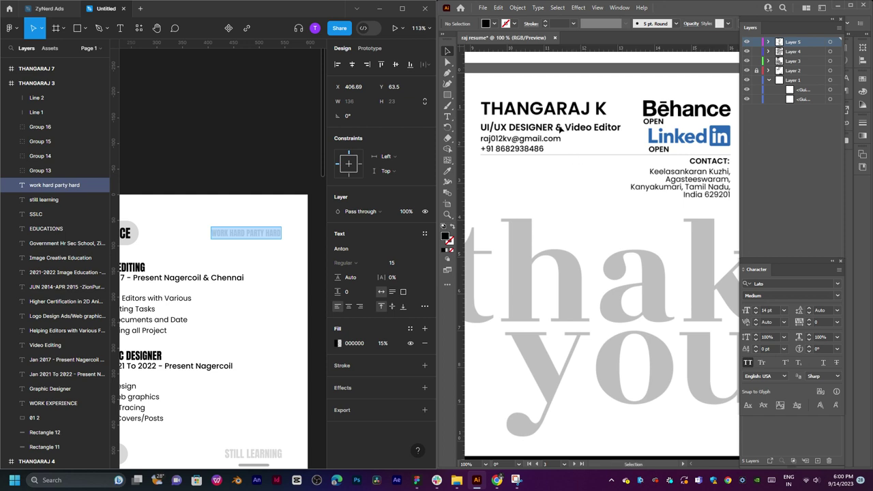
click(278, 276)
scroll(301, 215, down, 10)
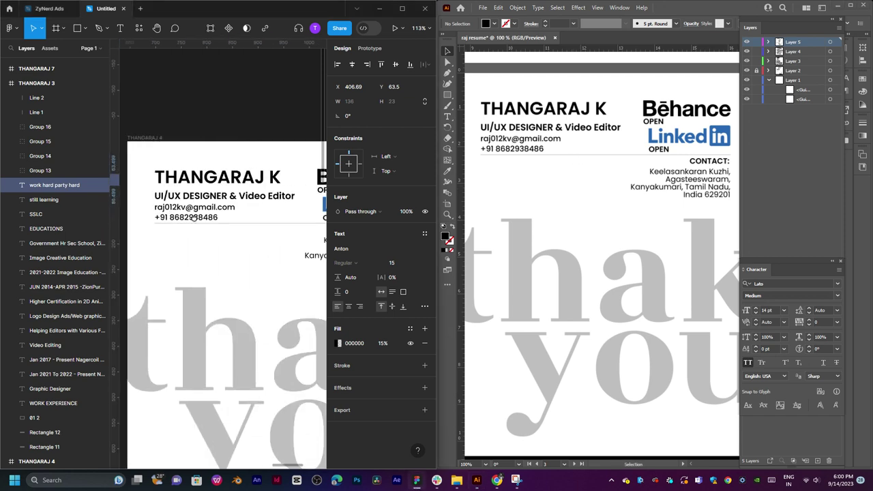
click(220, 178)
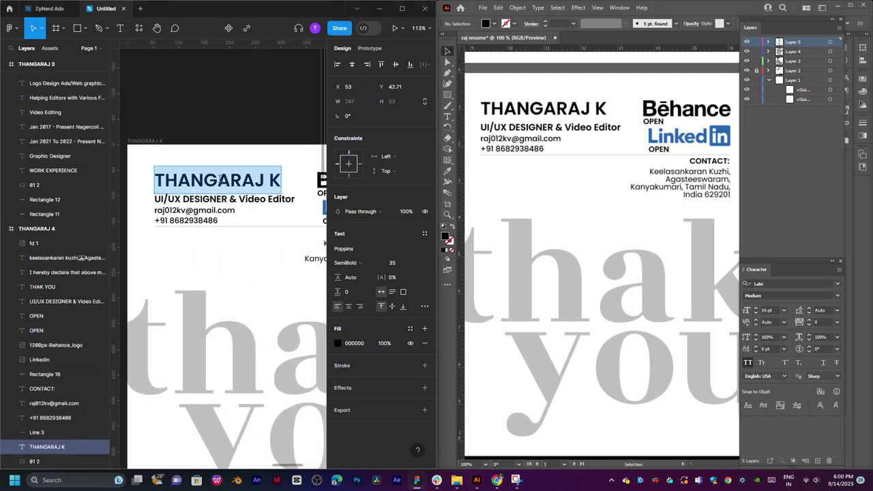
click(510, 123)
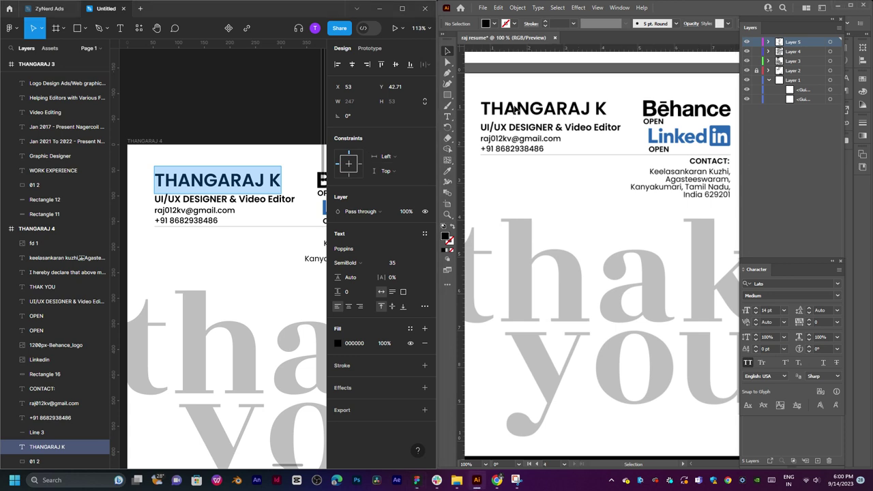
click(817, 460)
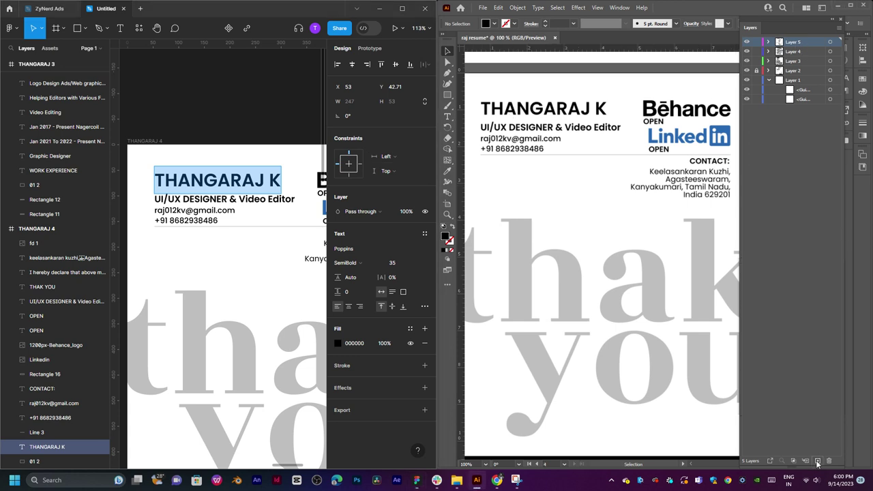
Paste the name from Figma as new text positioned on the name heading.
key(t)
click(545, 100)
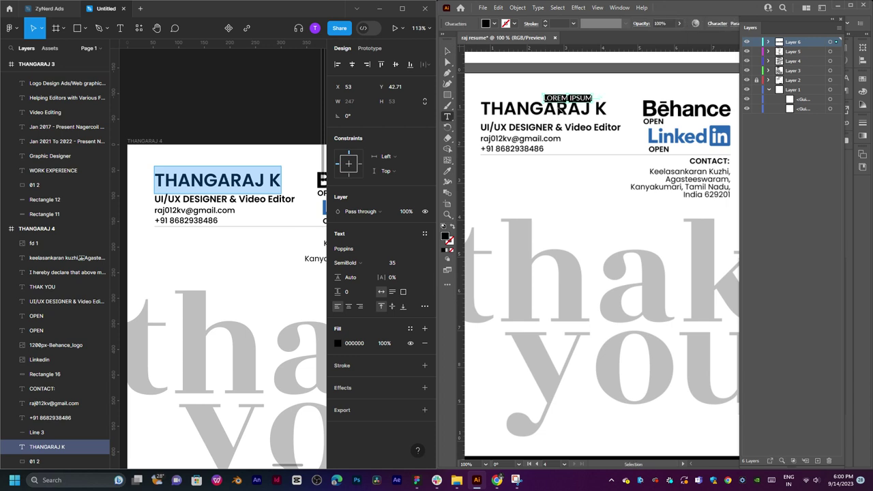
text(THANGARAJ K)
click(446, 53)
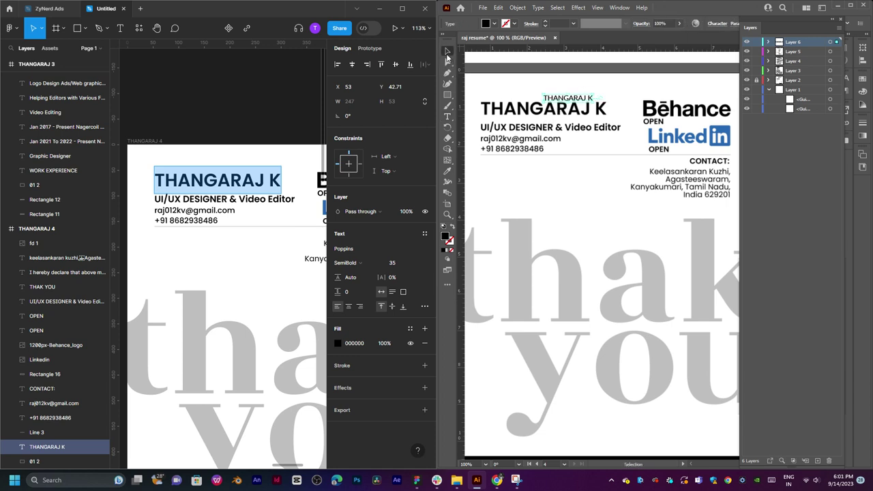
drag(570, 101, 580, 125)
Replace a name copy with the job title, set it to 18 pt, and position it.
key(t)
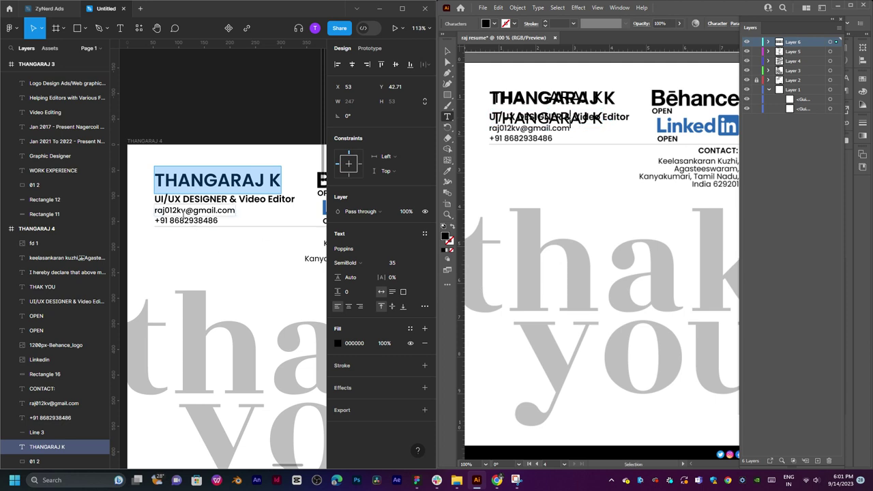
double_click(183, 201)
key(ctrl+c)
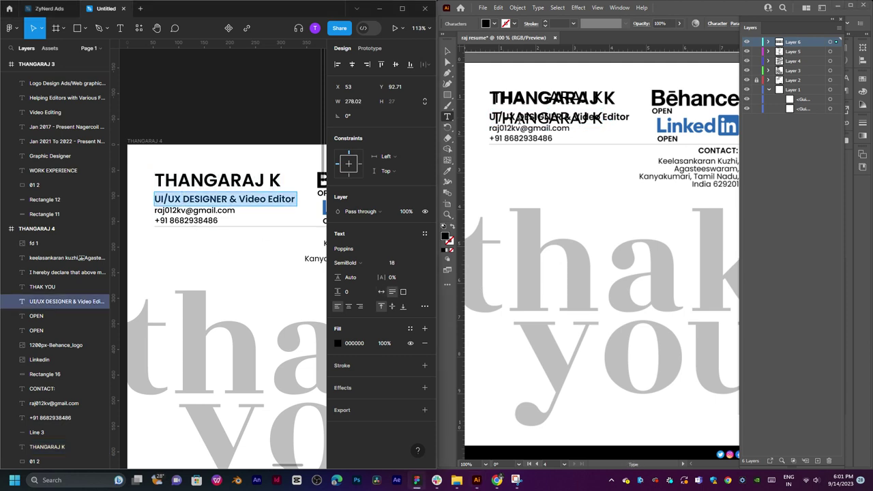
triple_click(529, 117)
key(ctrl+v)
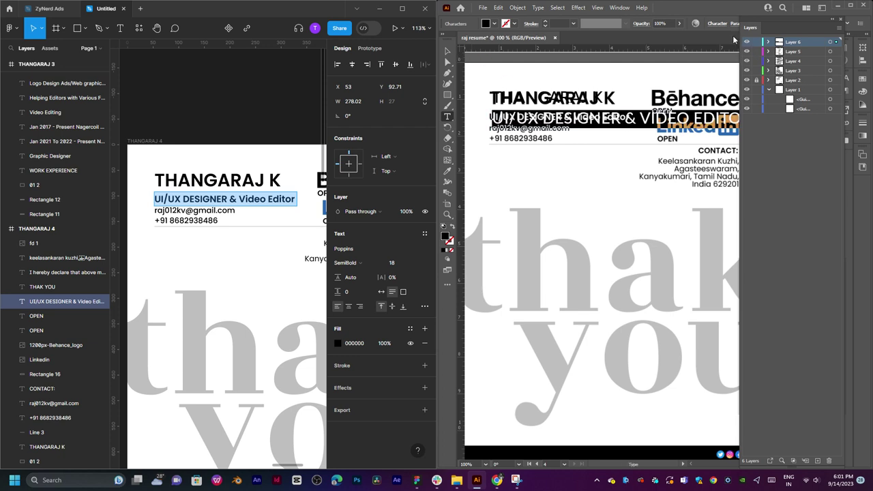
key(Escape)
key(ctrl+t)
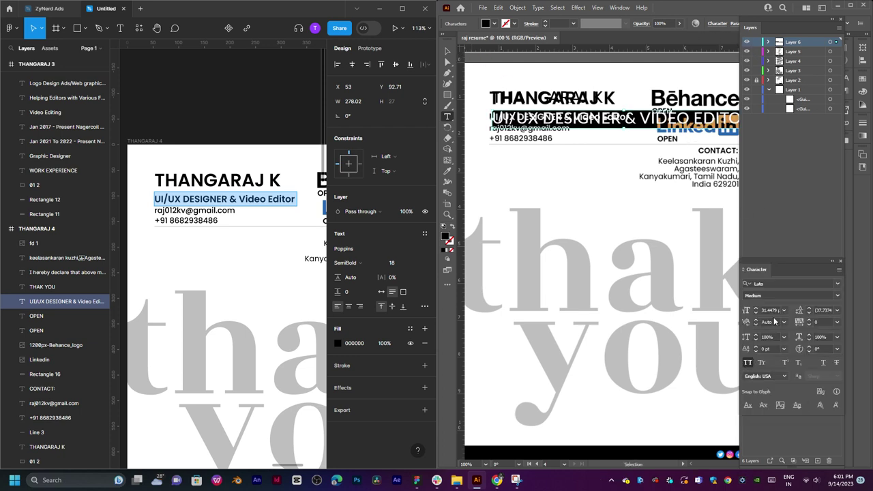
click(785, 310)
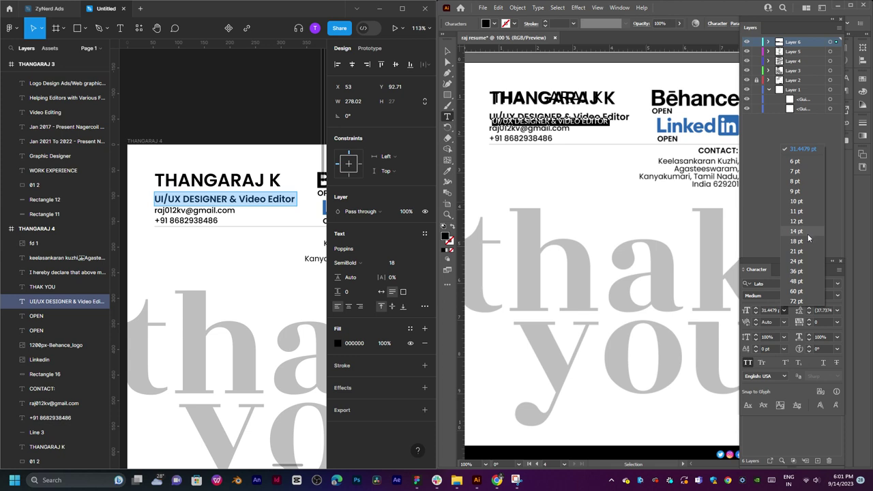
click(808, 238)
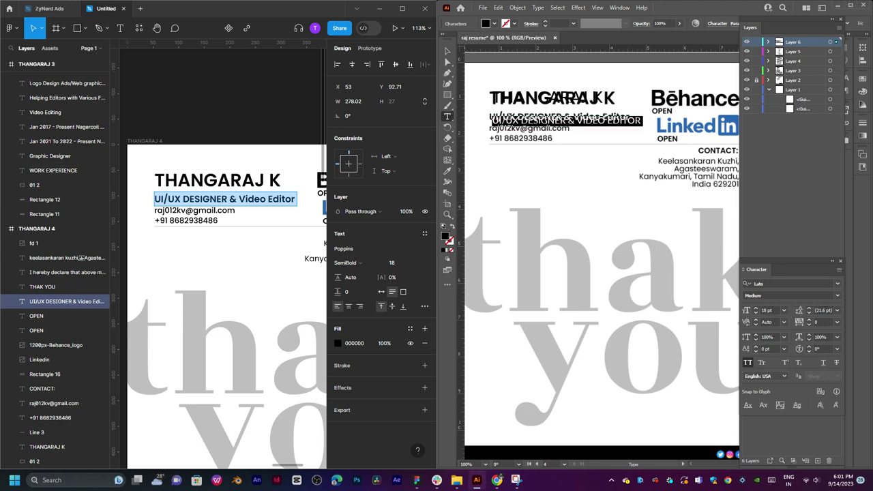
key(Escape)
drag(584, 127, 584, 132)
Paste the email address from Figma in place of the title copy.
double_click(584, 132)
key(ctrl+a)
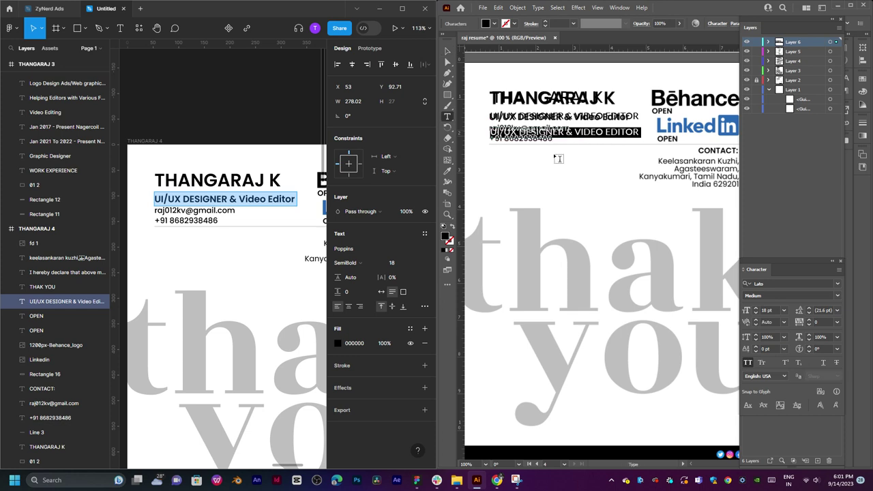
click(178, 214)
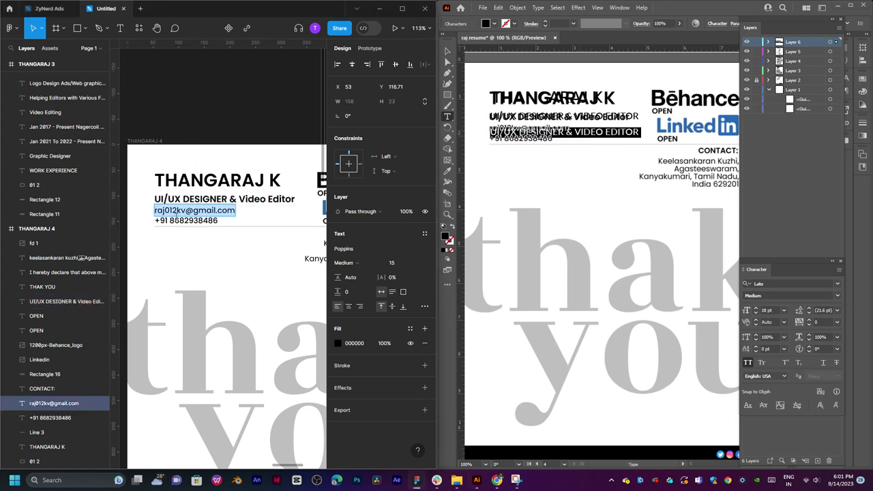
click(524, 134)
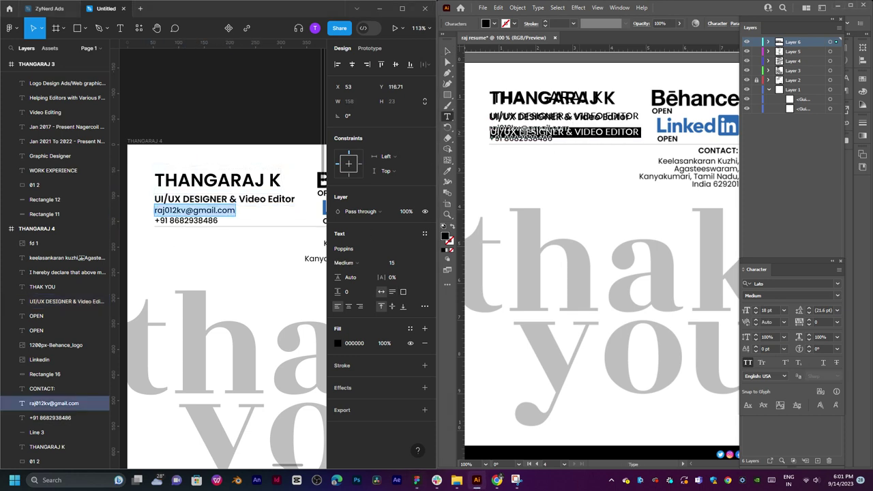
key(Escape)
key(ctrl+v)
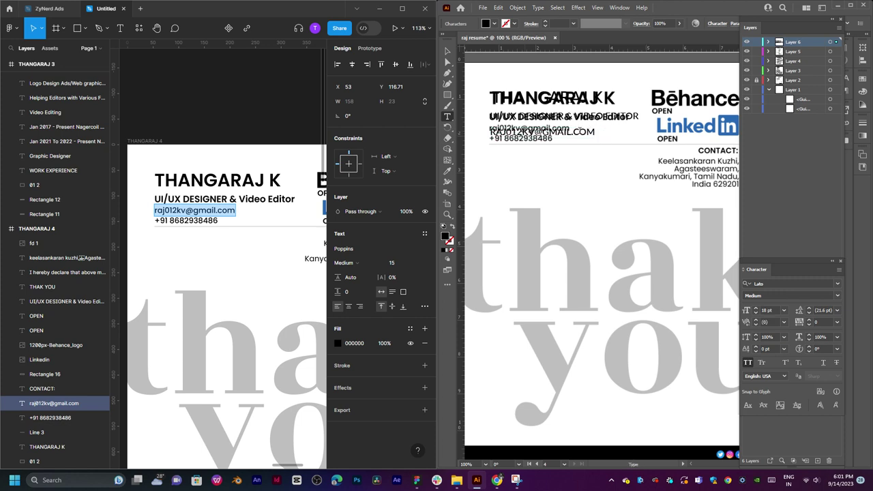
Add the phone number as a new line beneath the email.
click(170, 220)
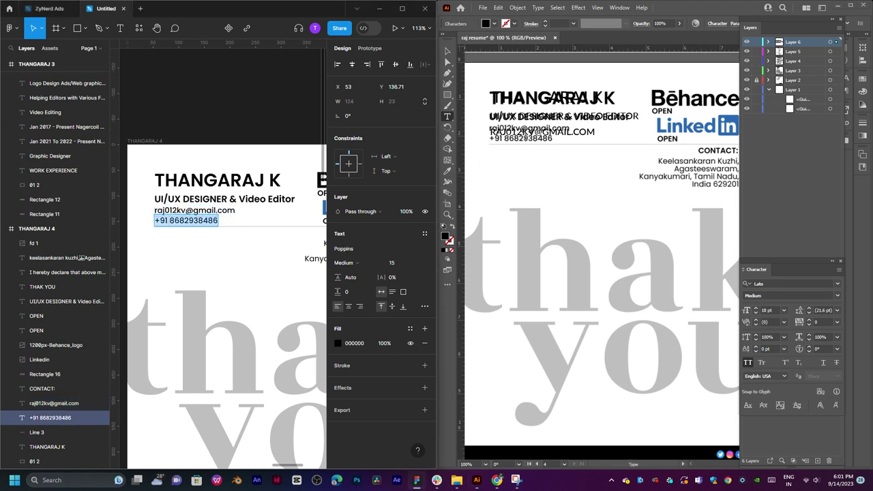
click(523, 139)
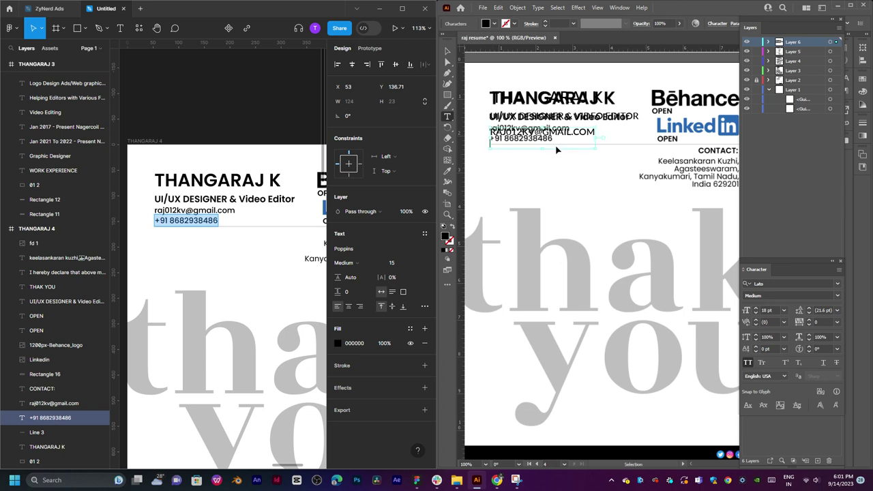
key(ctrl+v)
click(448, 51)
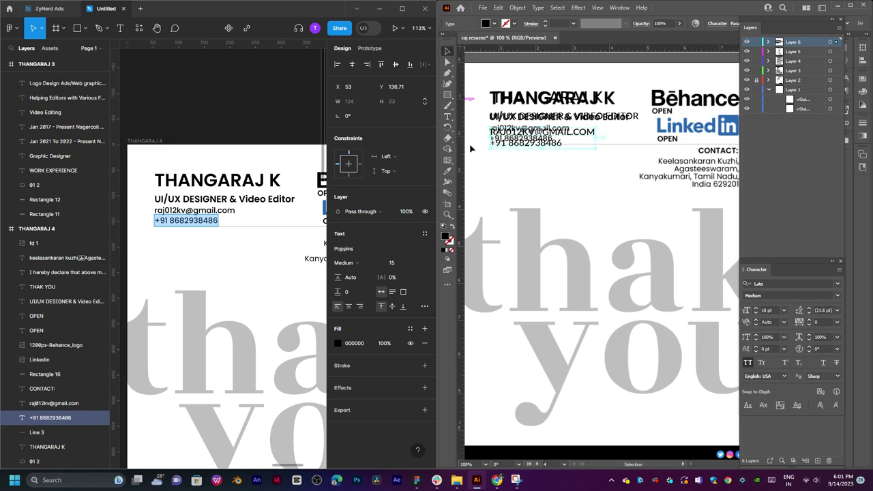
click(497, 481)
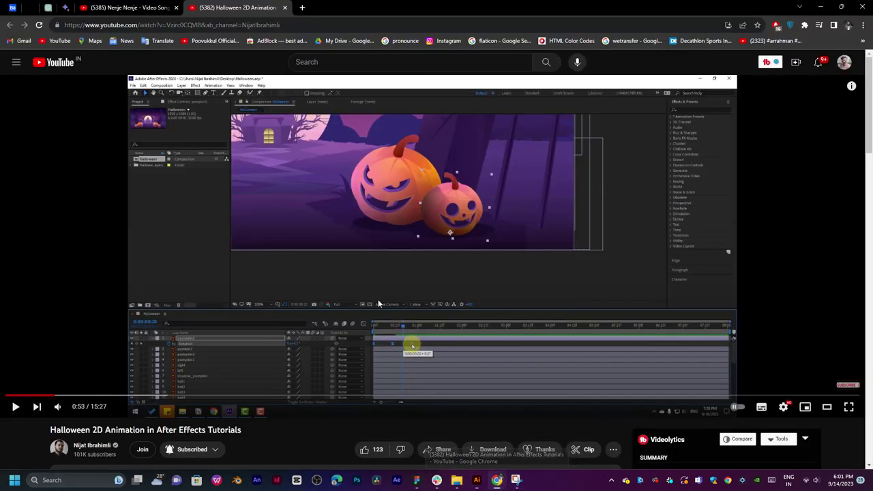
Play the Poovukkul Official Video from the YouTube mix, then minimize Chrome.
click(136, 9)
click(327, 206)
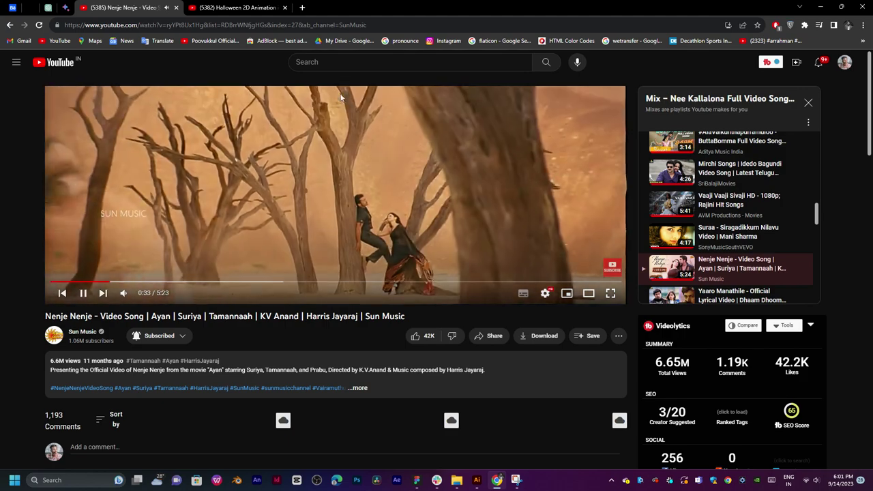
scroll(696, 262, down, 3)
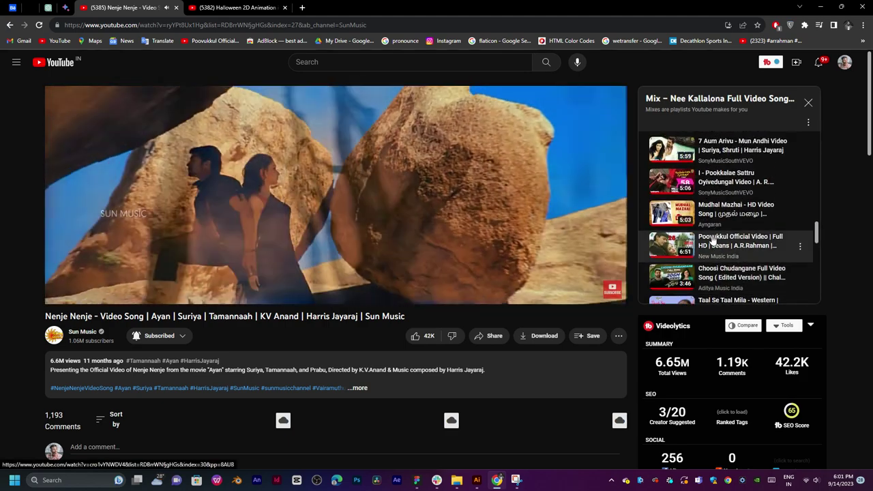
click(711, 247)
scroll(723, 245, down, 5)
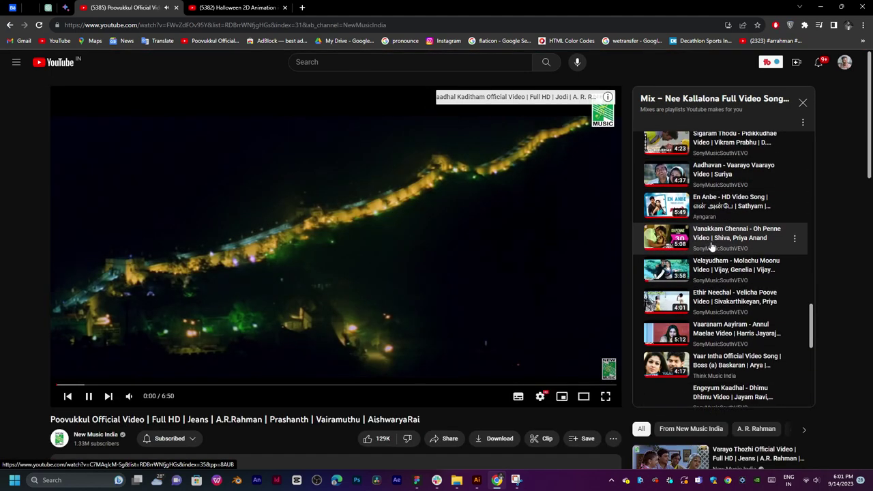
click(820, 7)
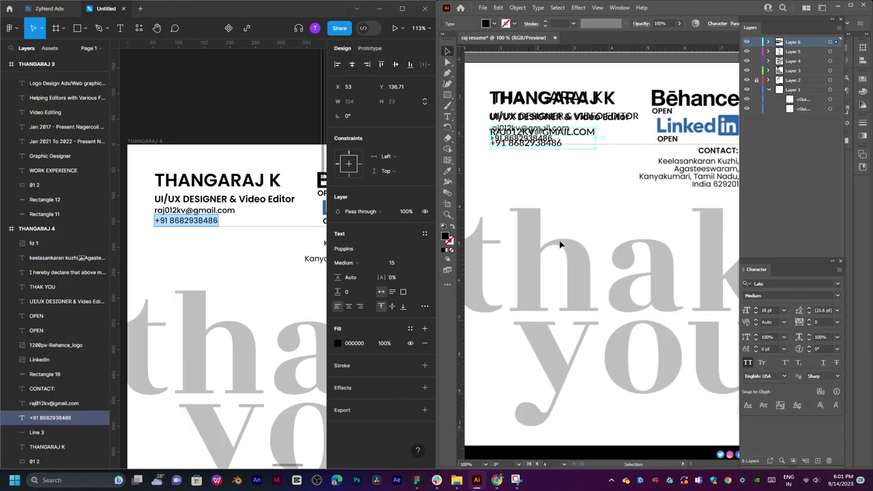
Copy the contact address text from the Figma design.
drag(652, 211, 534, 230)
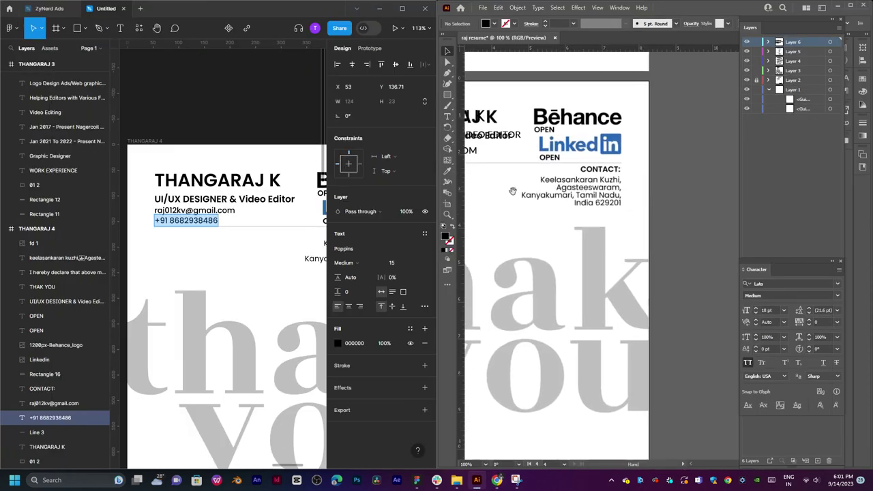
click(256, 264)
drag(268, 237, 144, 198)
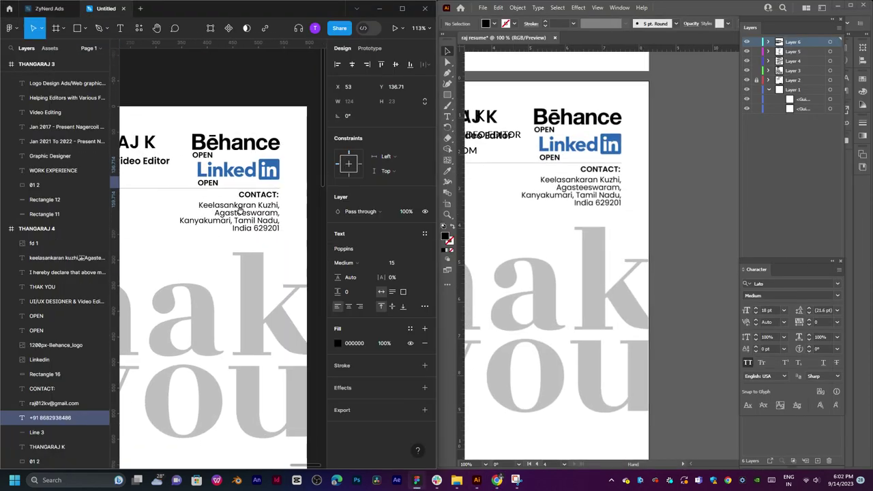
click(232, 213)
key(Return)
key(ctrl+c)
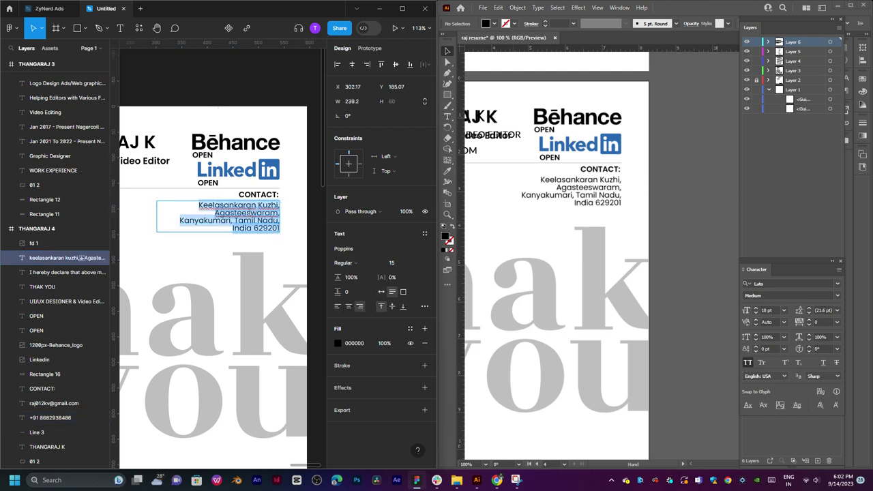
Paste the address into a new area-type box below the CONTACT heading.
click(520, 189)
key(t)
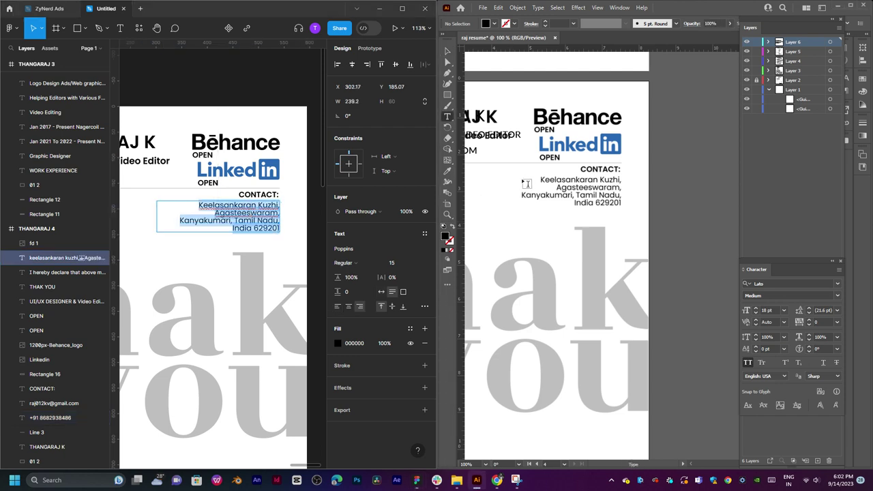
drag(520, 175, 634, 225)
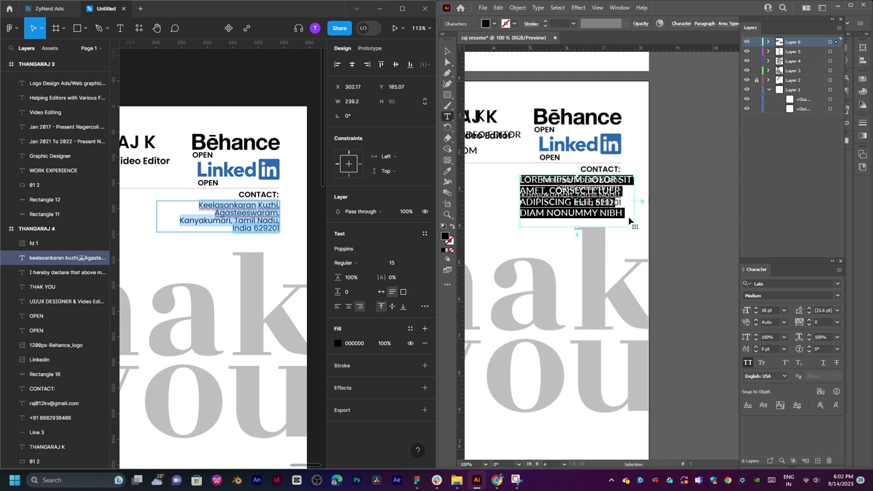
key(ctrl+v)
key(Escape)
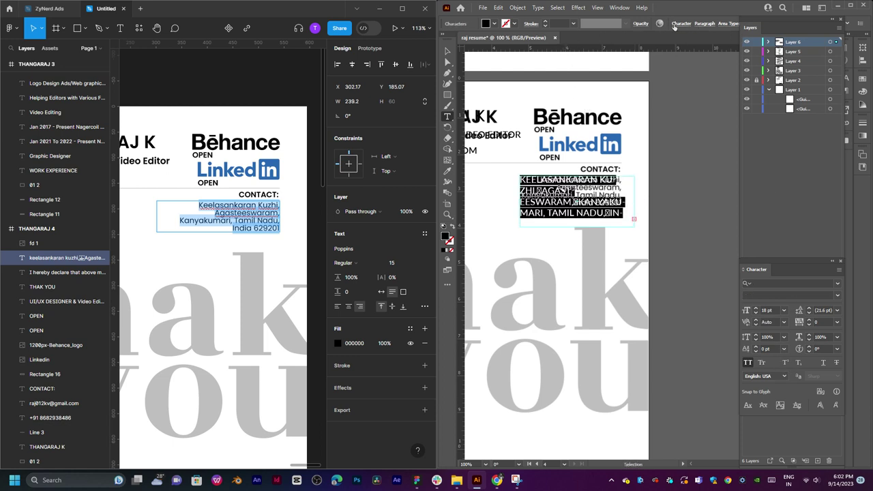
drag(765, 23, 697, 48)
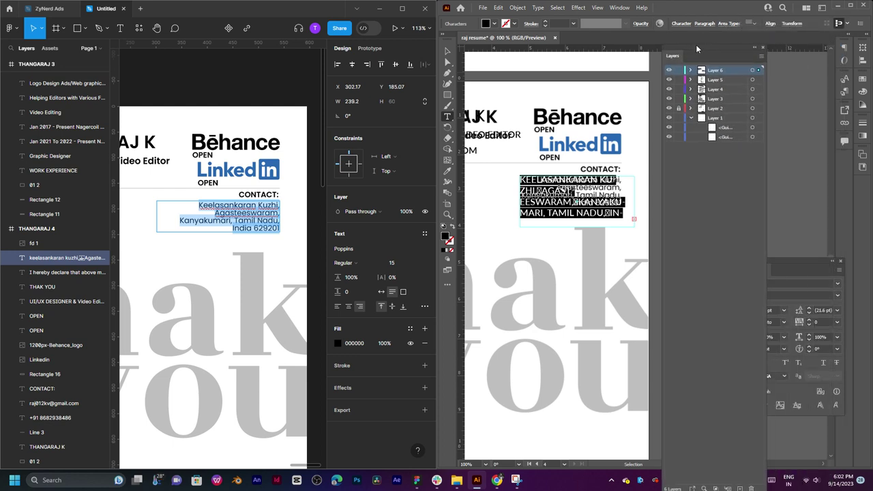
click(772, 23)
Right-align the pasted contact address text.
click(782, 24)
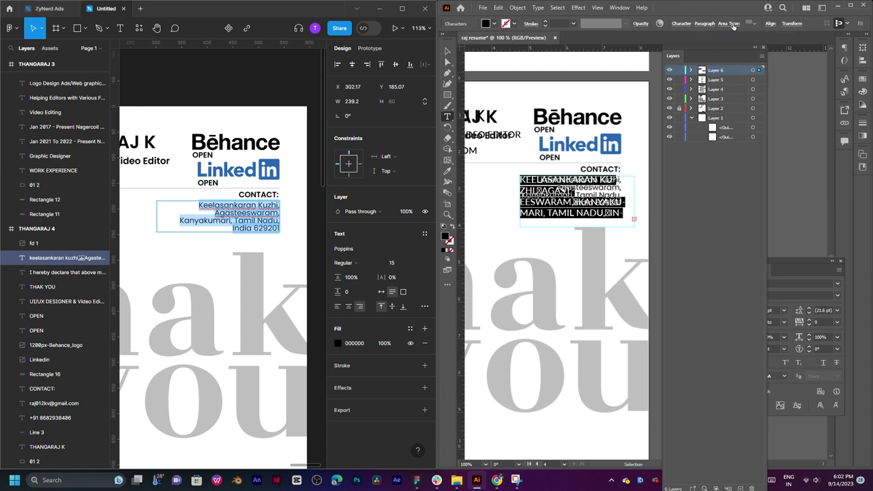
click(705, 24)
click(647, 39)
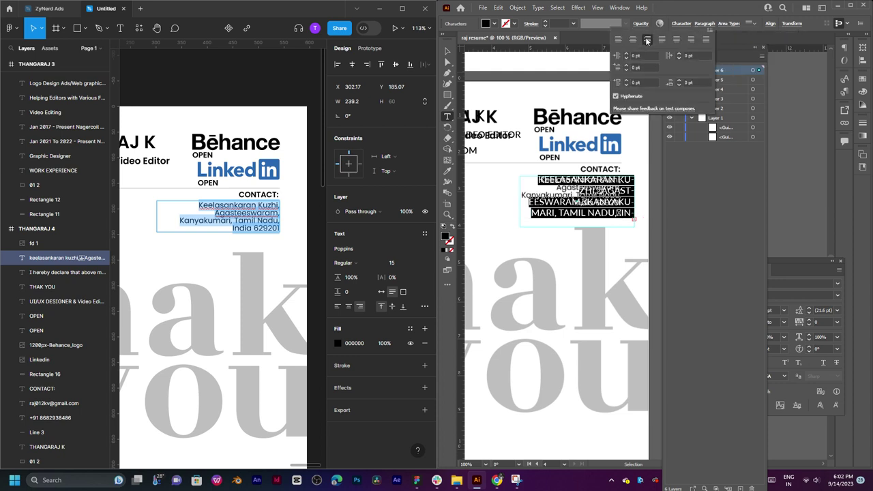
click(445, 50)
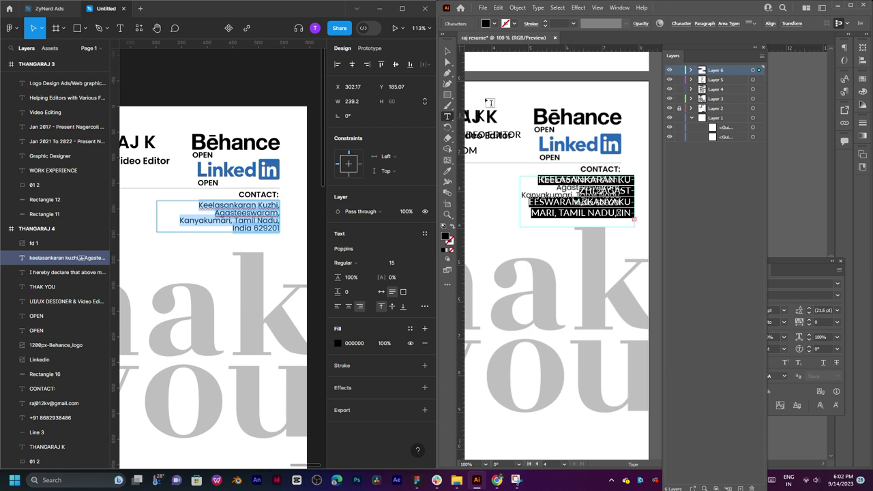
Move the address box down-left and resize it so the text wraps onto three lines.
click(451, 53)
drag(631, 205, 587, 220)
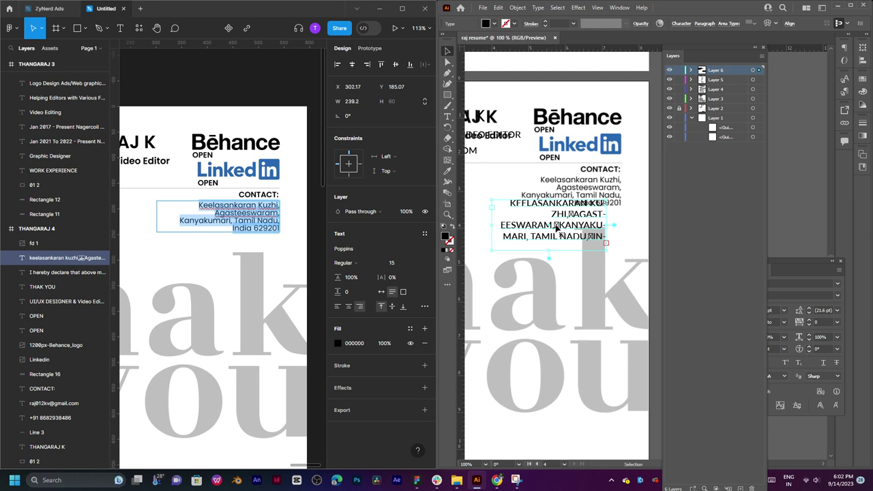
double_click(558, 230)
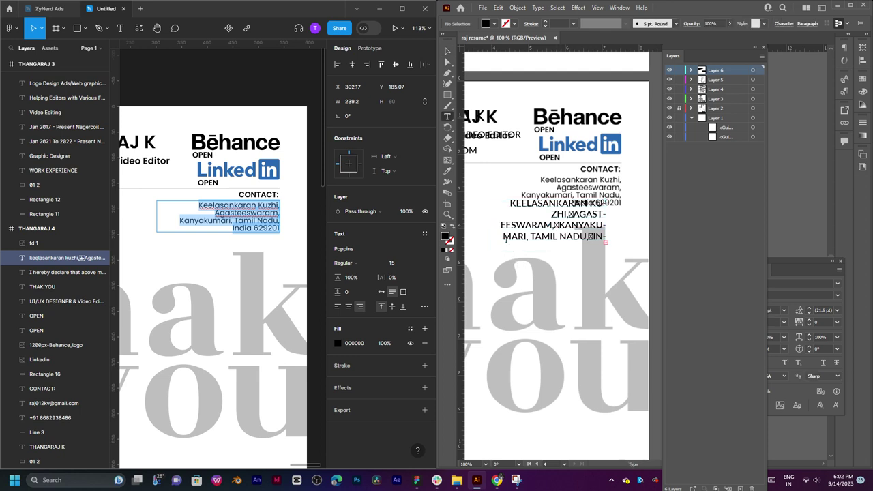
key(Escape)
click(538, 236)
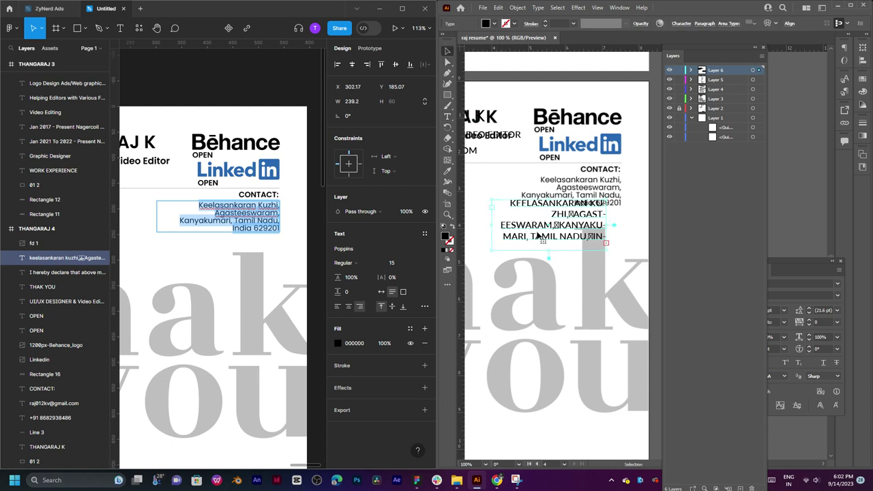
drag(494, 226, 471, 232)
drag(480, 232, 508, 232)
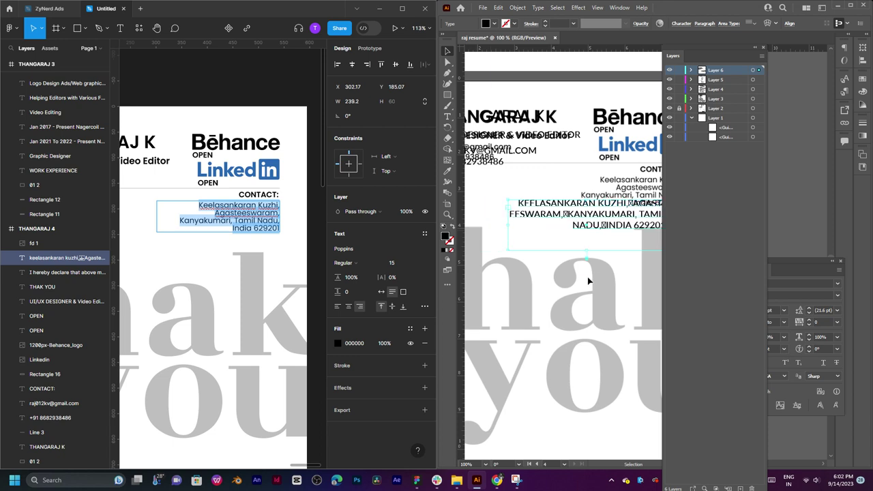
click(617, 266)
Move the new address below the original and readjust its width to fit three lines.
scroll(620, 259, right, 1)
drag(603, 240, 600, 279)
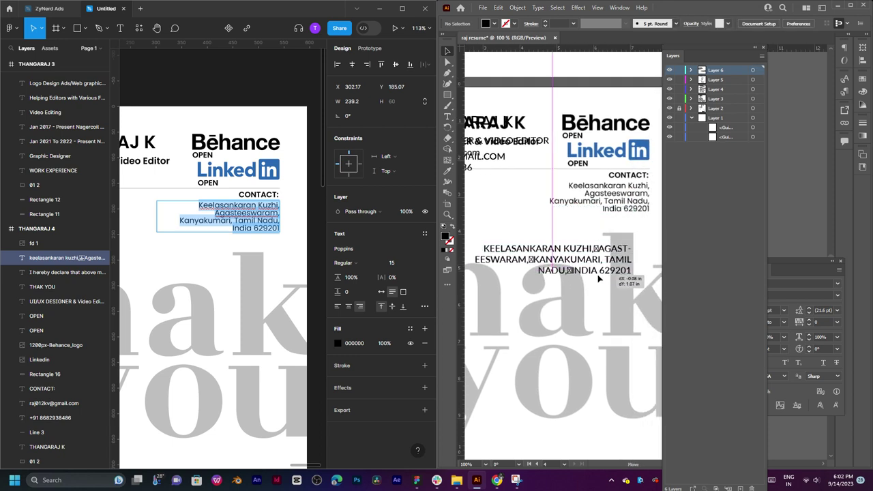
key(t)
key(Escape)
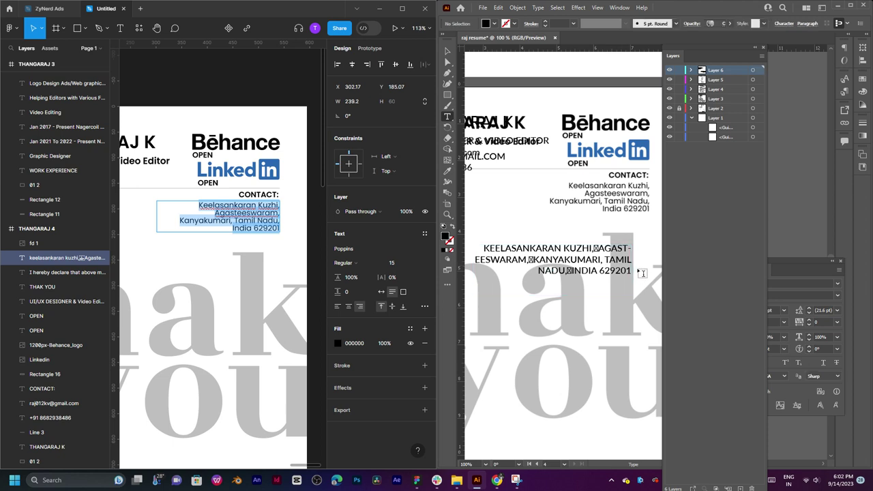
key(v)
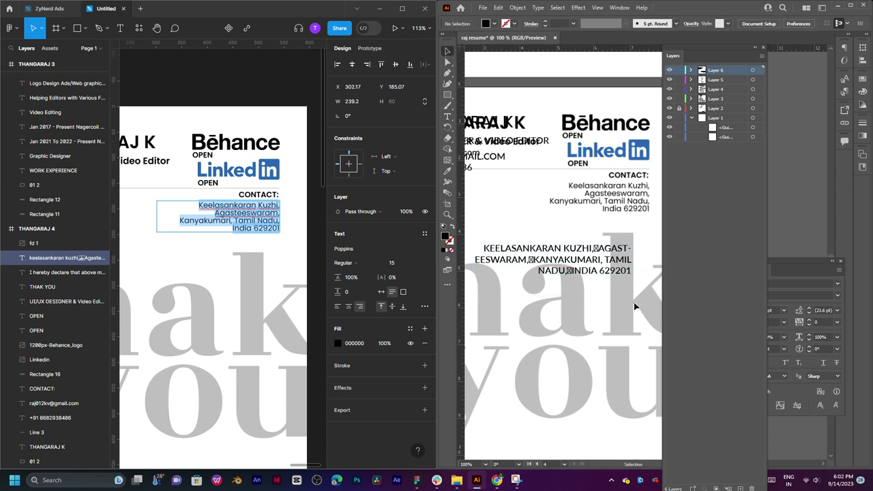
click(614, 271)
drag(634, 271, 595, 278)
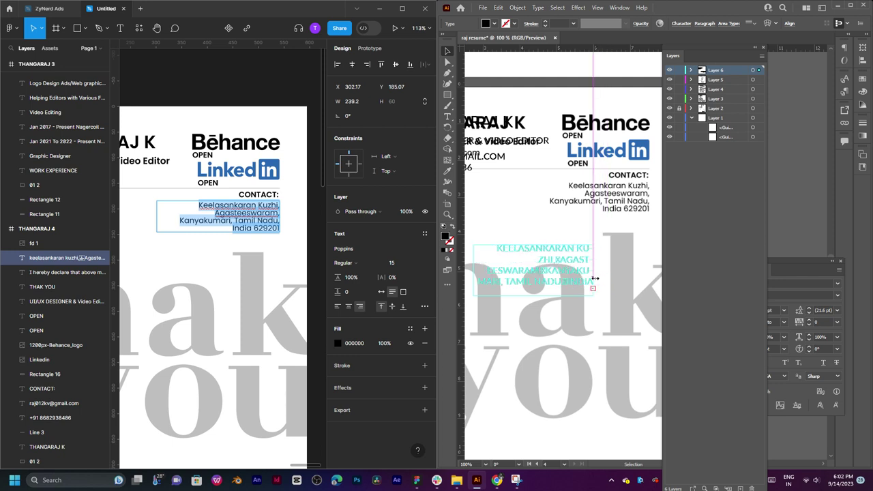
drag(595, 278, 638, 268)
double_click(610, 251)
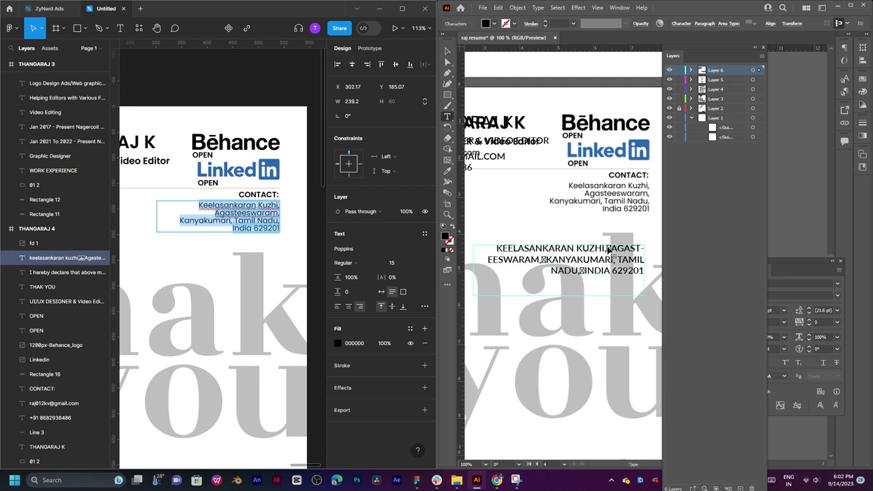